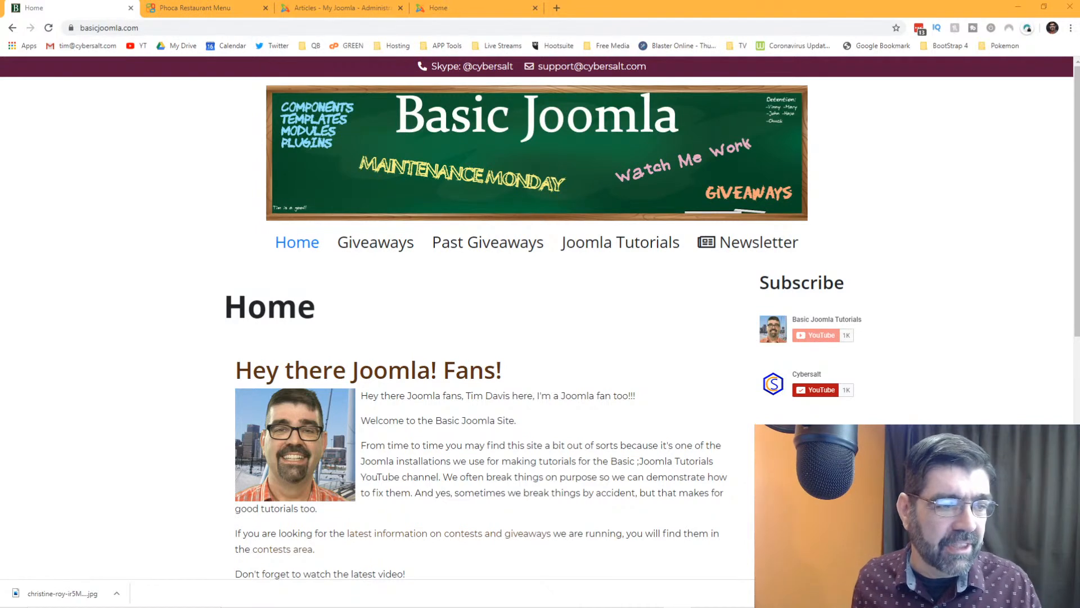
- Open the Giveaways page, review the monthly sponsor logos, and close the download bar
click(366, 251)
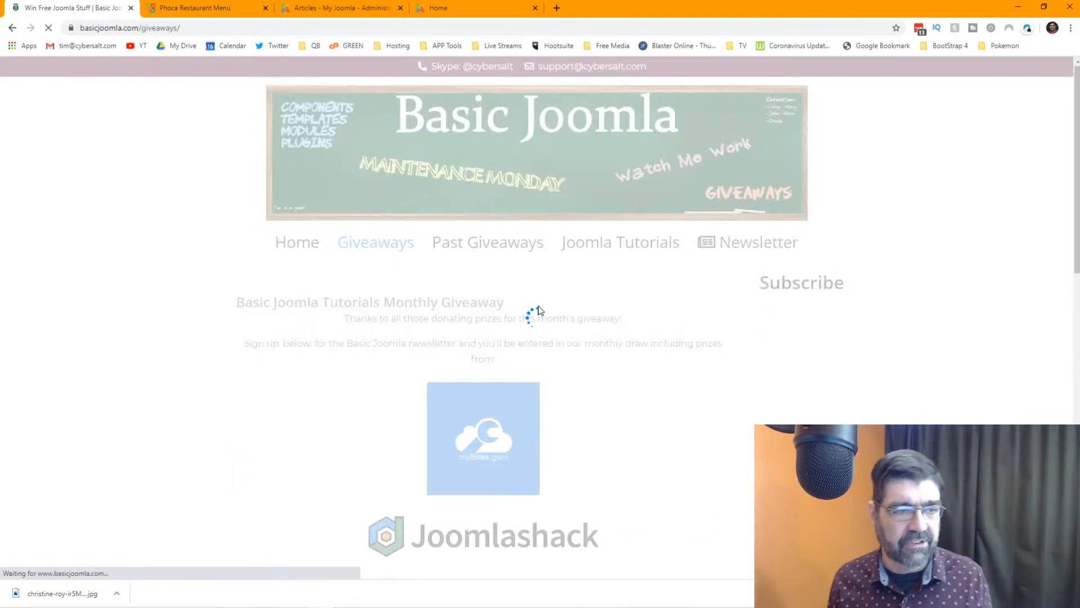
scroll(540, 298, down, 4)
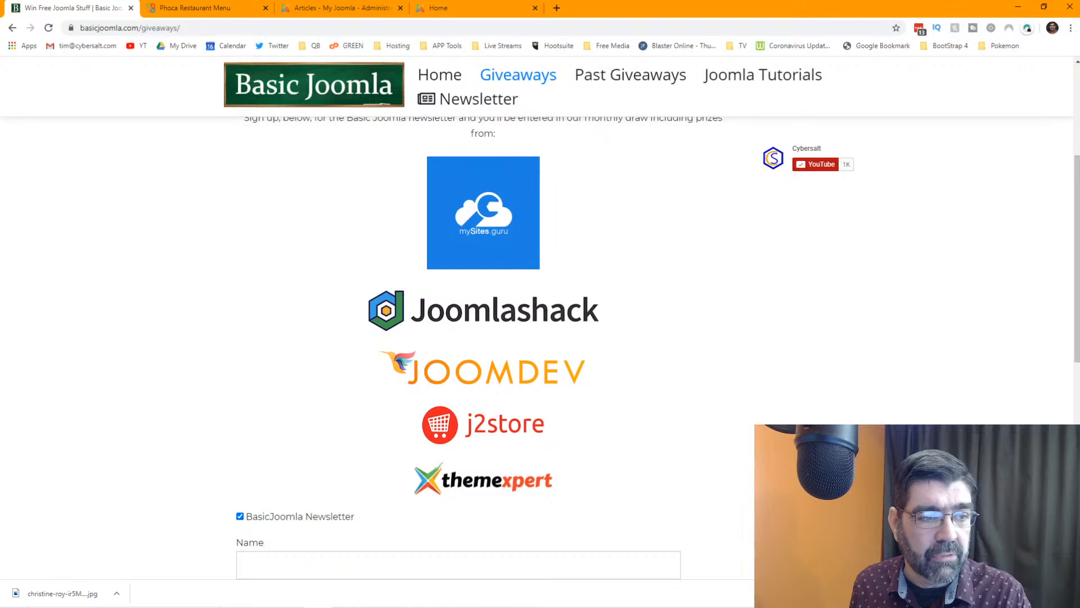
scroll(713, 386, up, 1)
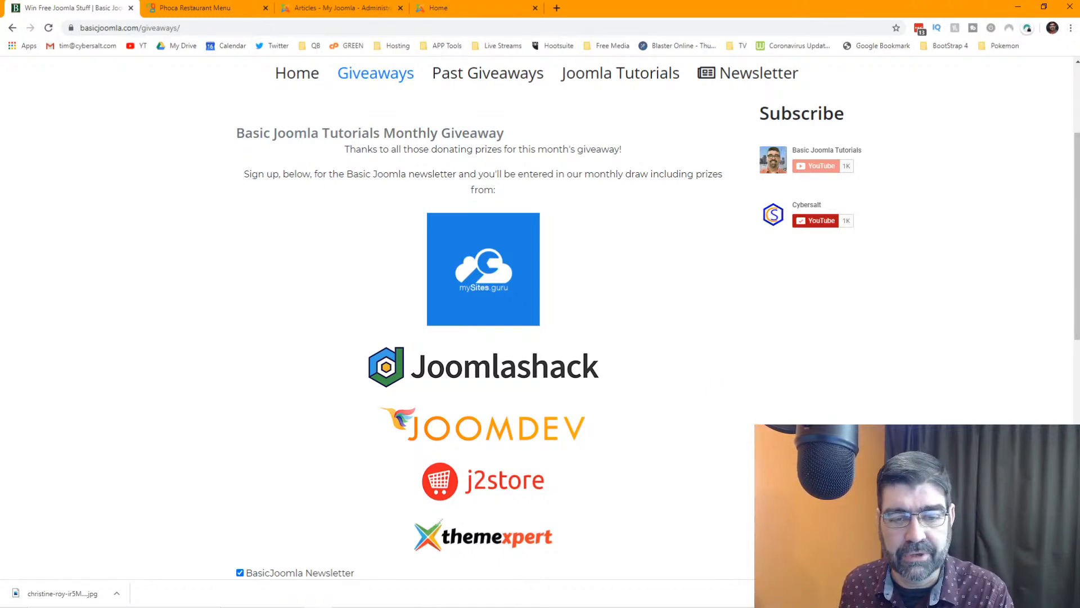
click(1070, 593)
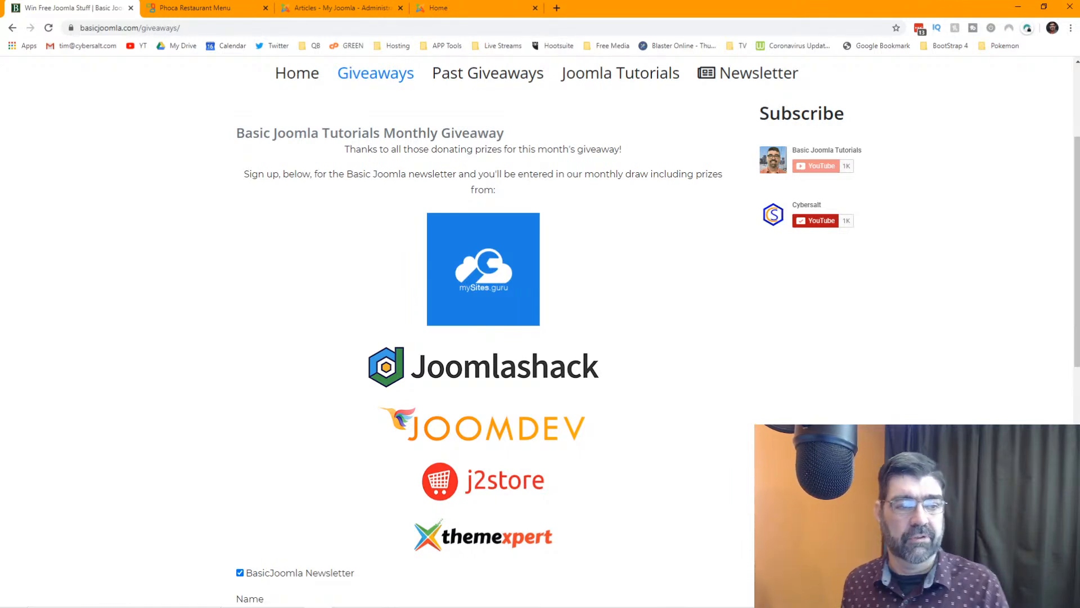
- Switch to the Phoca Restaurant Menu tab and select its phoca.cz/phocamenu address
click(219, 9)
click(229, 27)
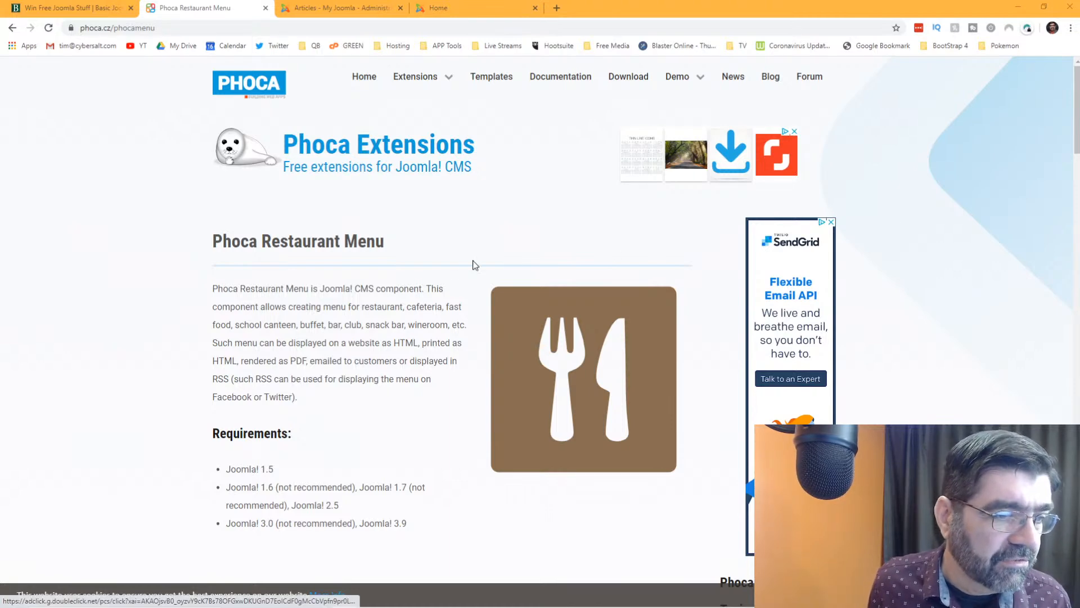
- Scroll past the Lite versus Pro comparison table to the Download row and buttons
scroll(466, 268, down, 5)
scroll(466, 268, down, 3)
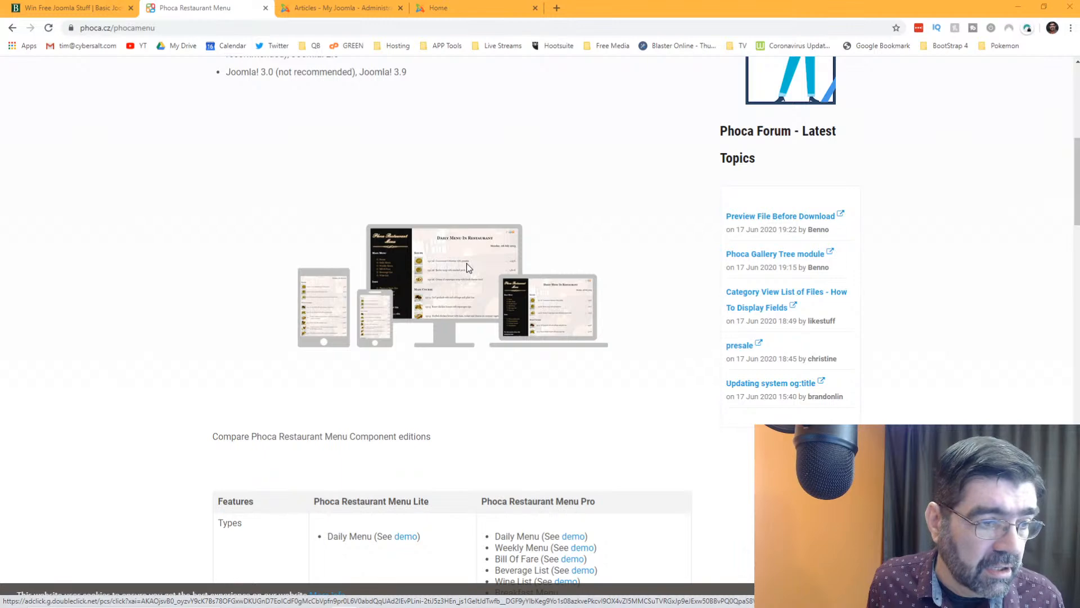
scroll(466, 268, down, 15)
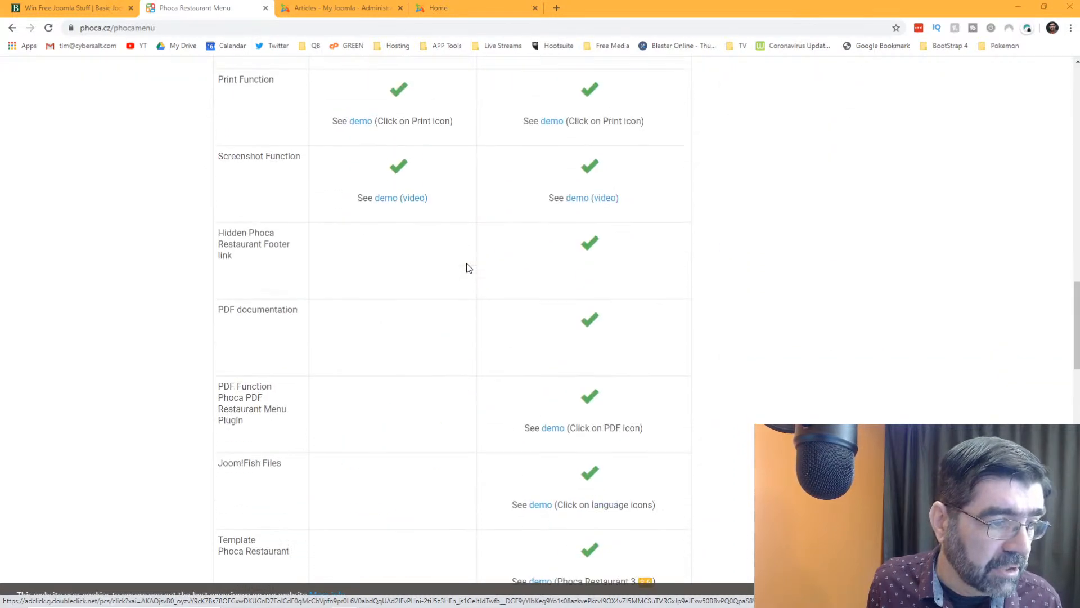
scroll(466, 268, down, 8)
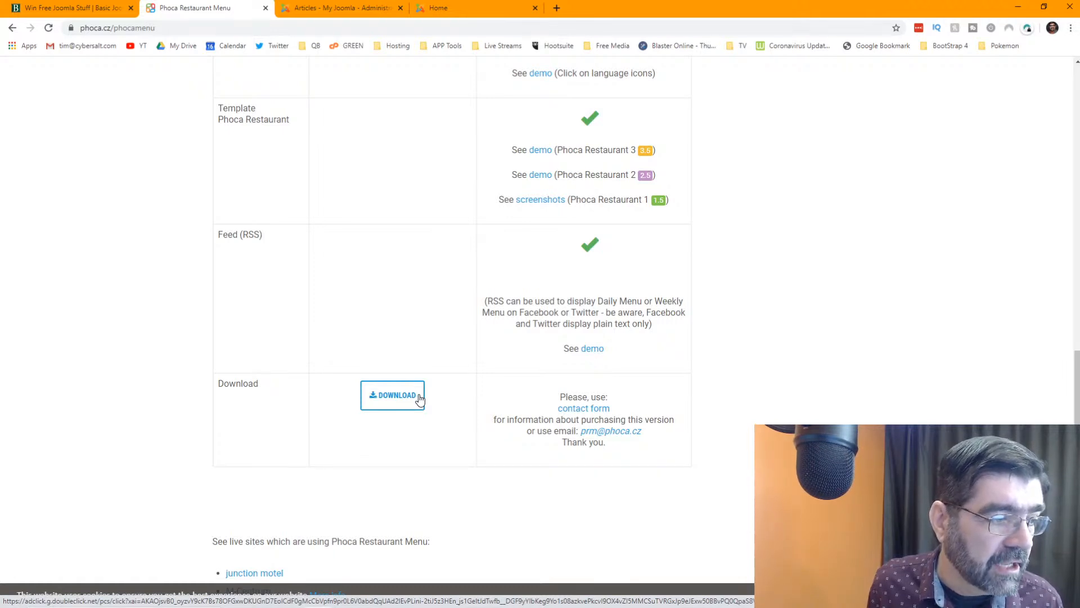
scroll(417, 265, down, 3)
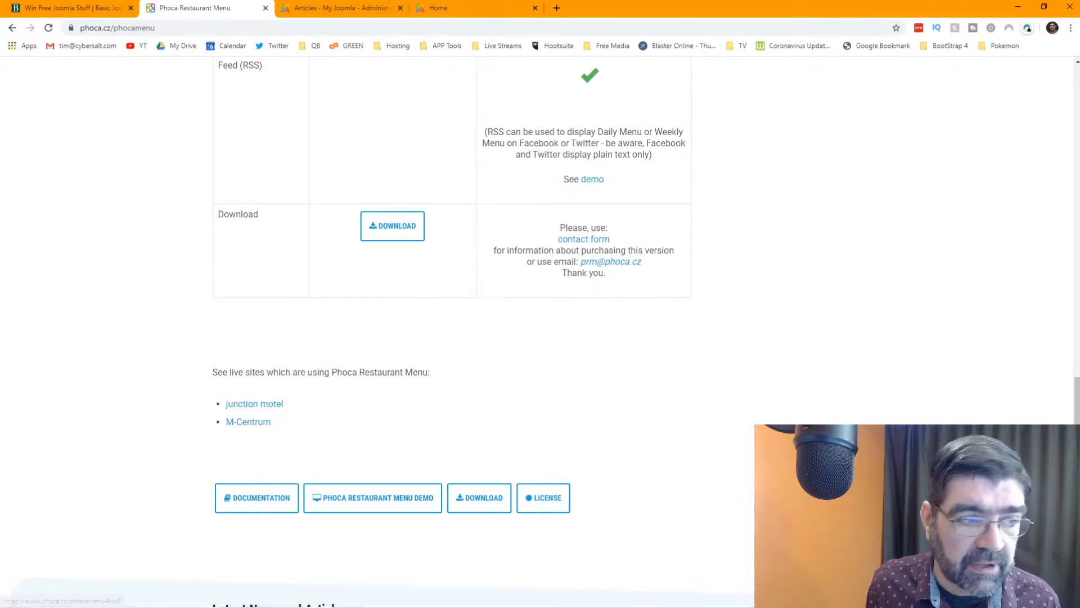
- Download com_phocamenu_lite_v3.2.0.zip for Joomla 3 into the delete folder
click(383, 230)
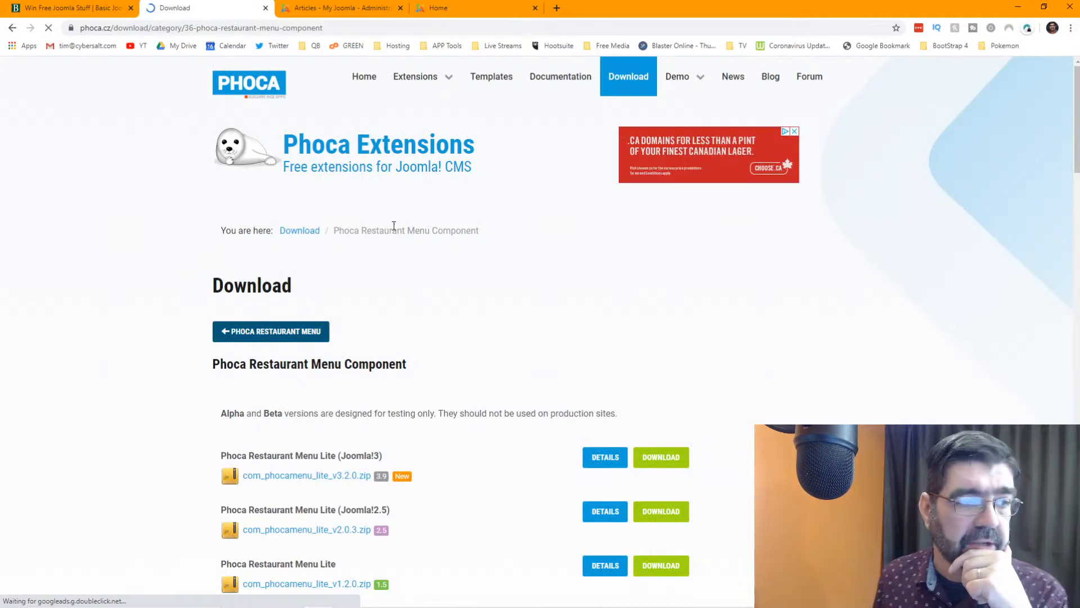
scroll(451, 241, down, 2)
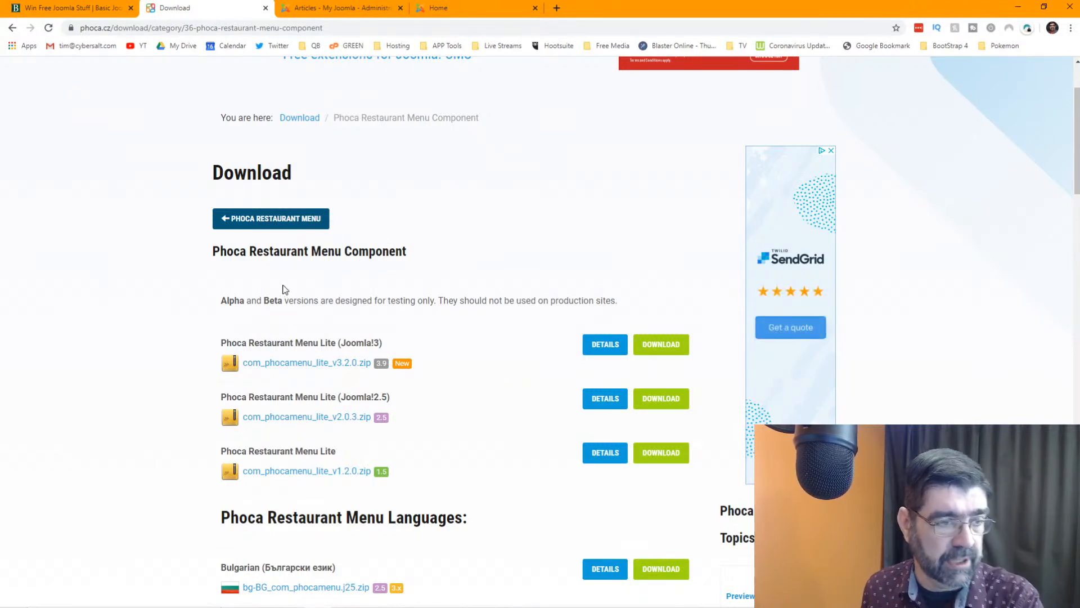
scroll(244, 261, down, 3)
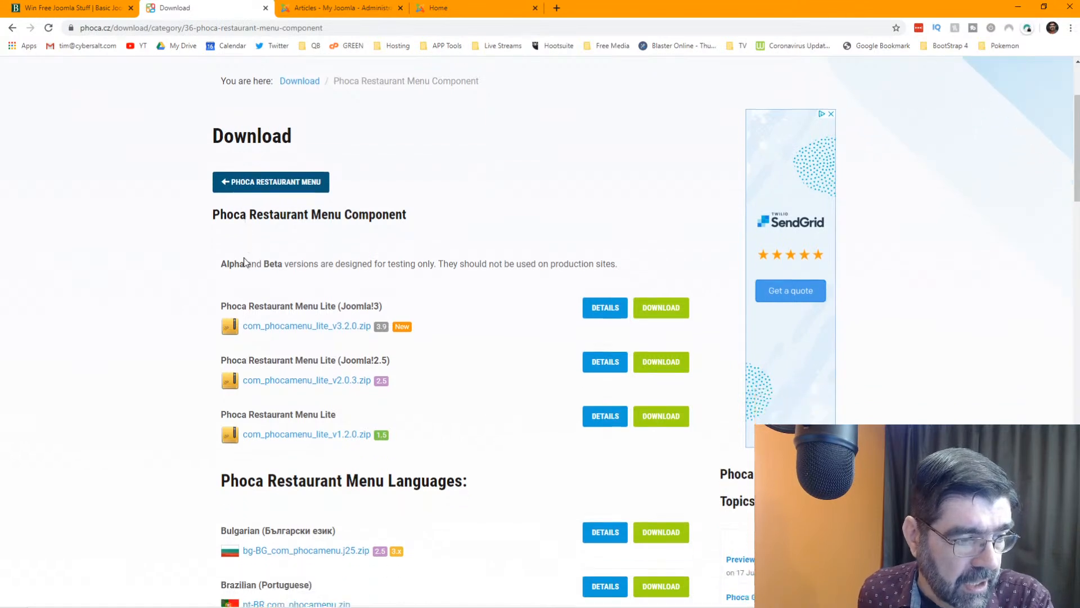
scroll(245, 262, up, 2)
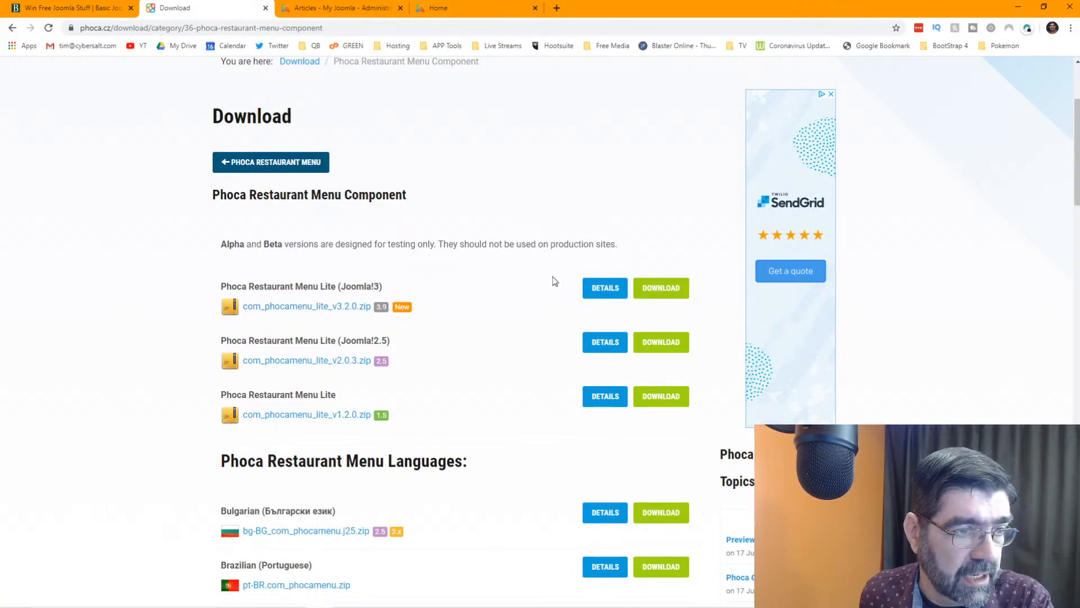
click(663, 289)
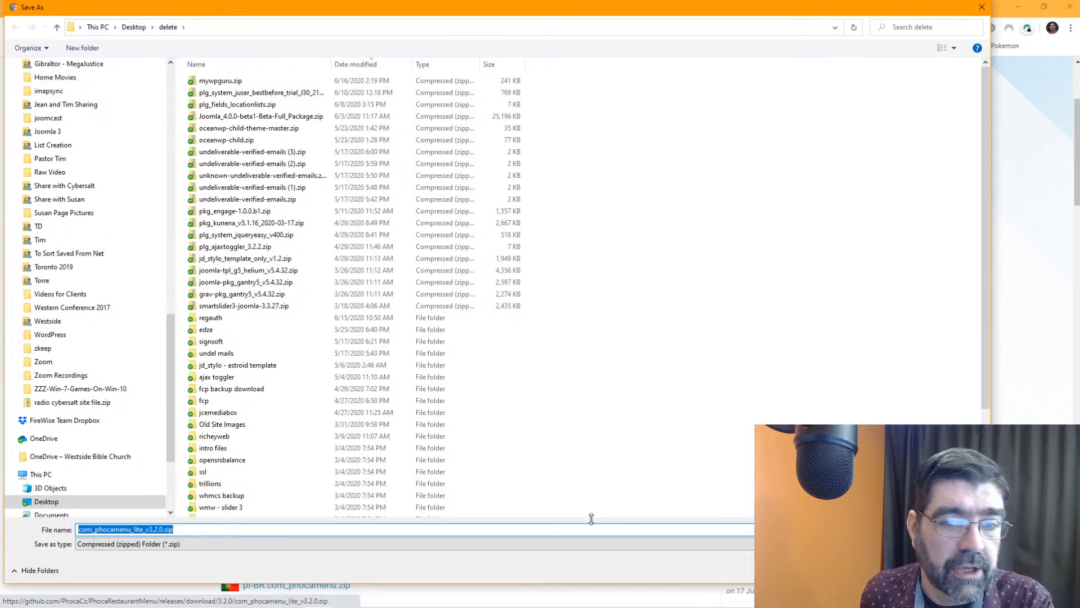
key(Return)
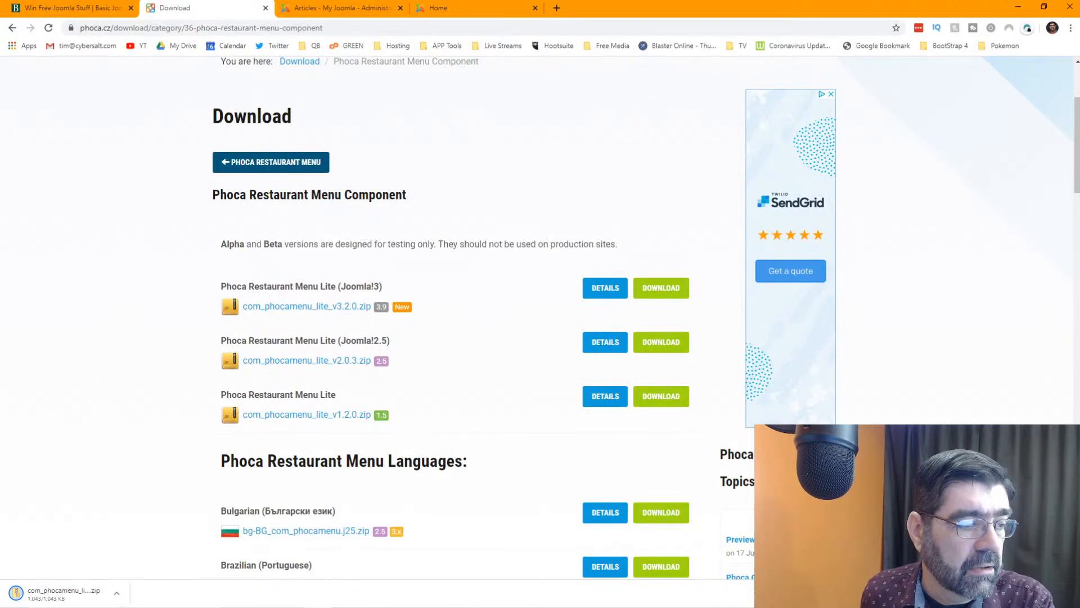
- Show the downloaded zip in its folder and move that window aside
click(117, 593)
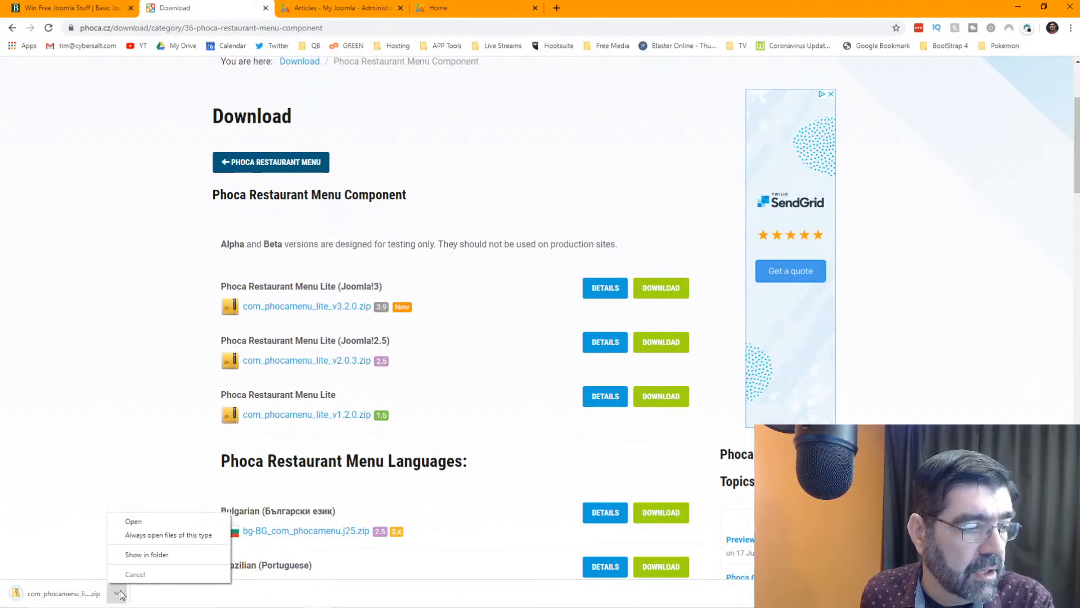
click(141, 555)
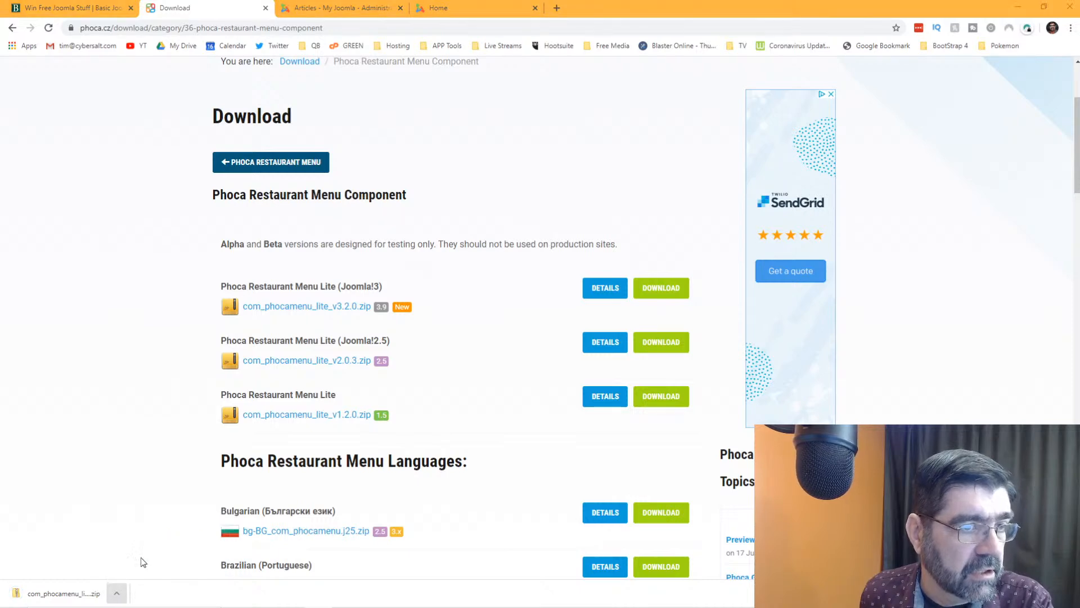
drag(435, 105, 445, 0)
- Return to the Joomla administrator and sign in
click(324, 12)
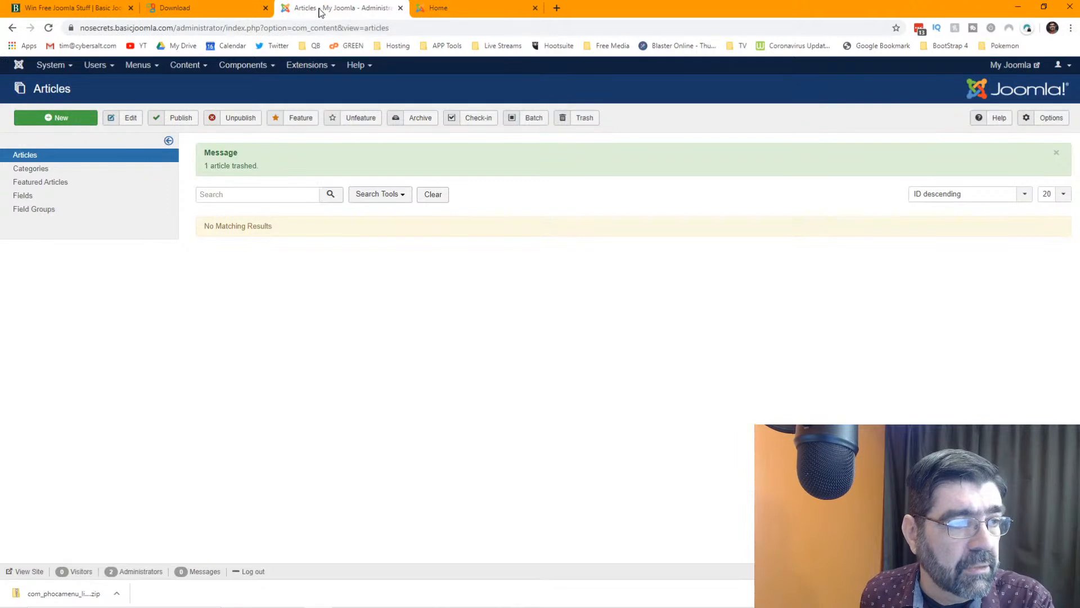
click(49, 28)
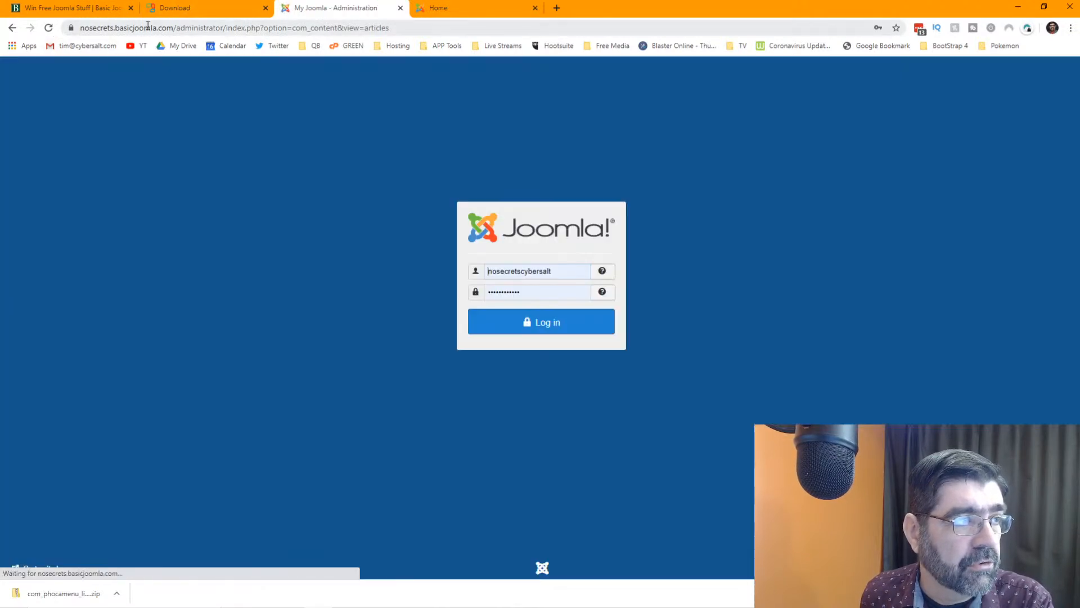
click(546, 329)
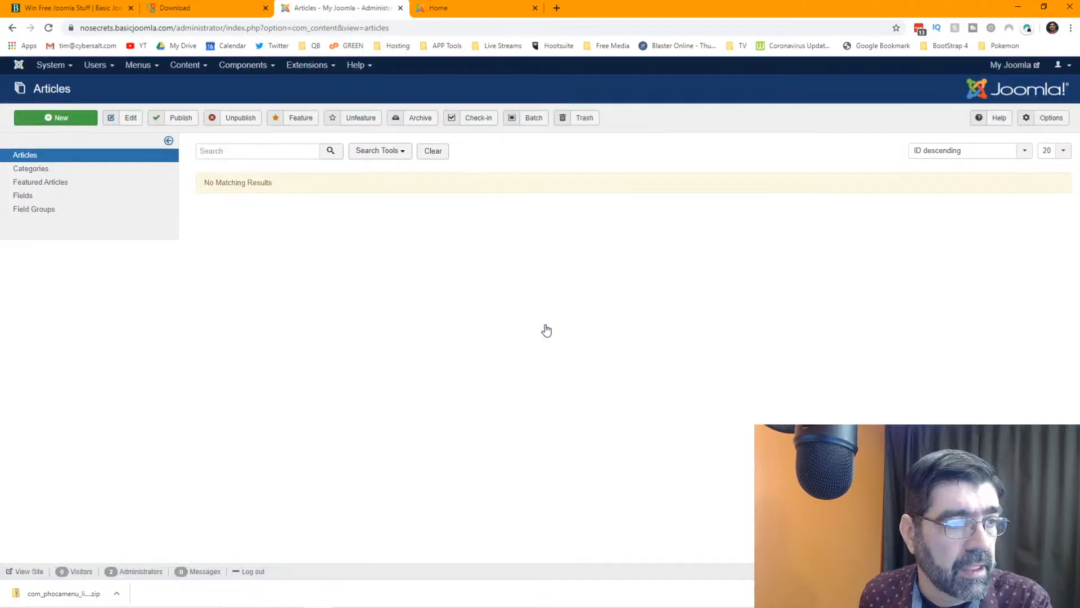
- Install com_phocamenu_lite_v3.2.0.zip by dropping it onto the Upload Package File area
click(308, 66)
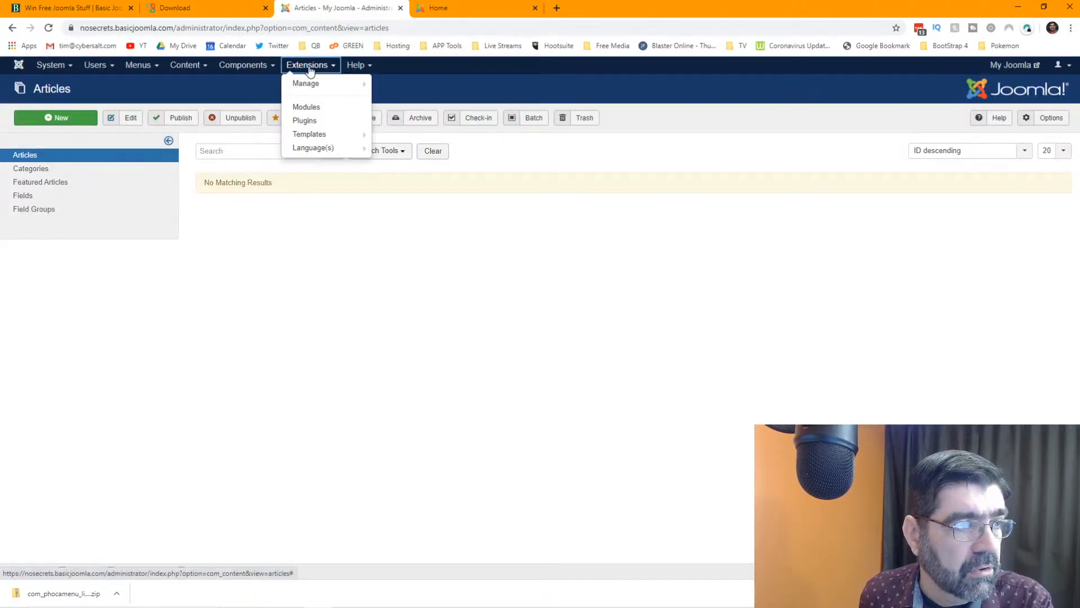
mouse_move(317, 89)
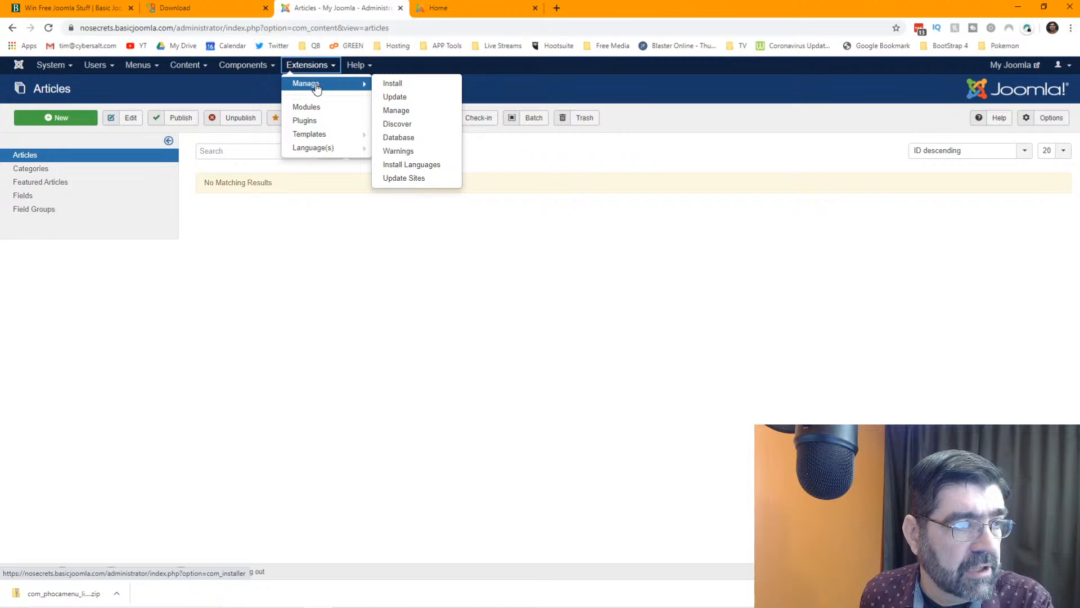
click(400, 87)
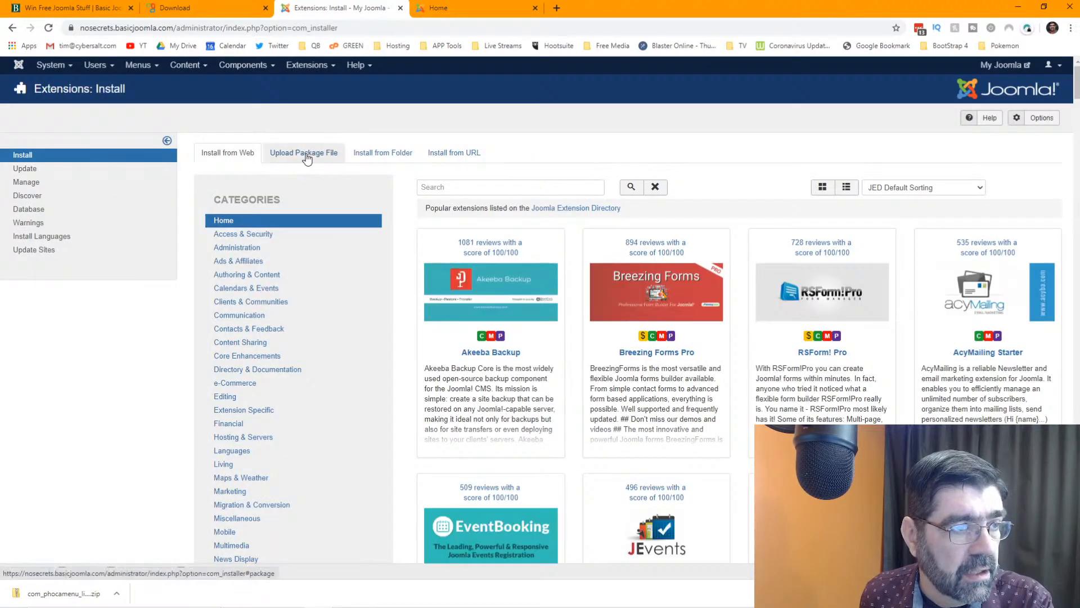
click(307, 155)
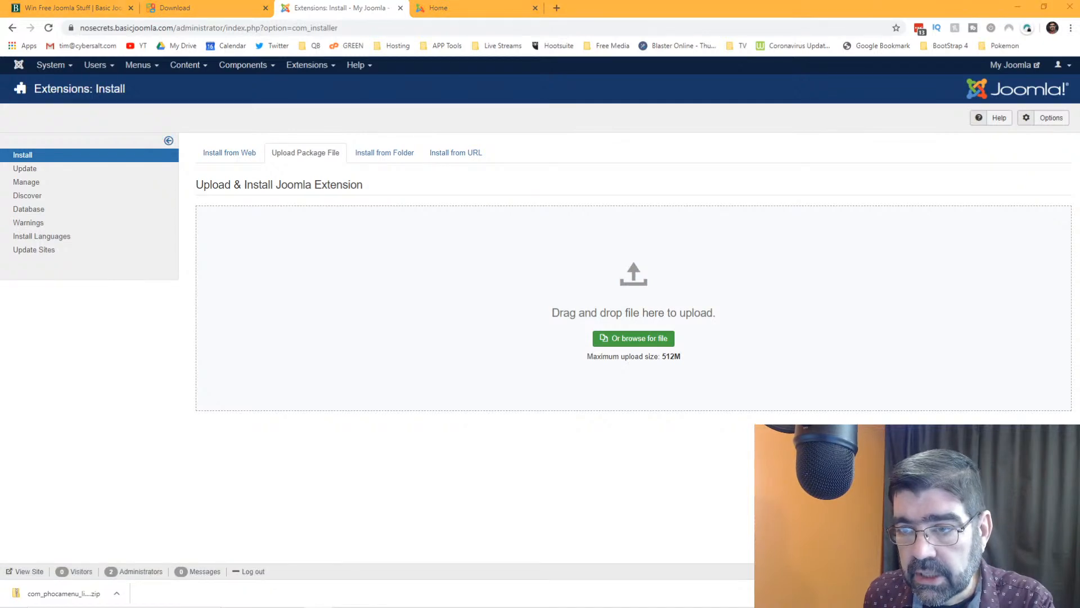
drag(1079, 241, 498, 315)
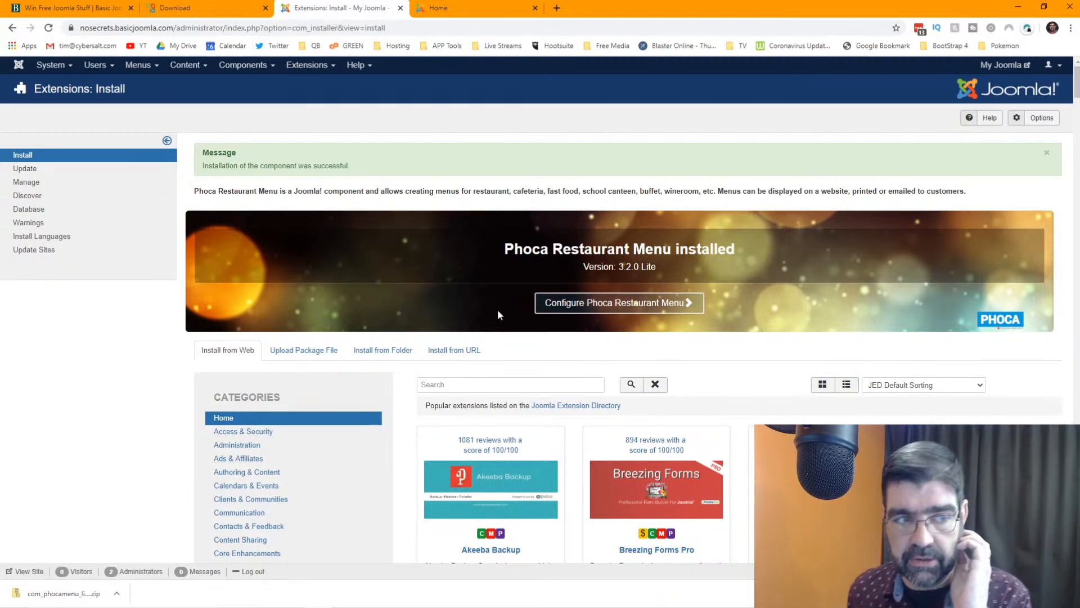
- Open the Phoca Restaurant Menu Control Panel, glancing at the Daily Menu and Info pages
click(619, 305)
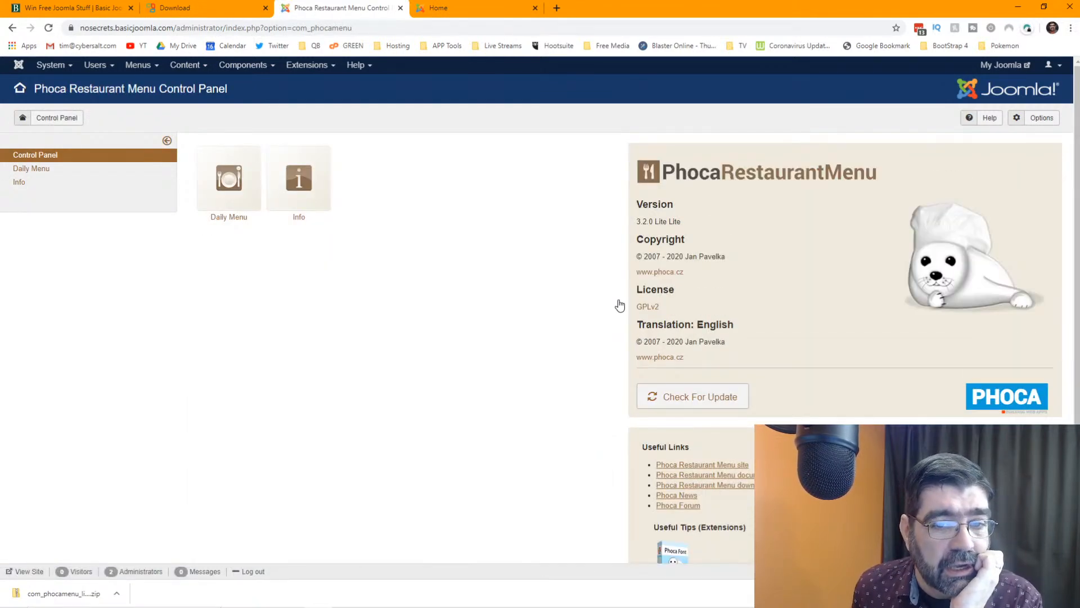
click(32, 174)
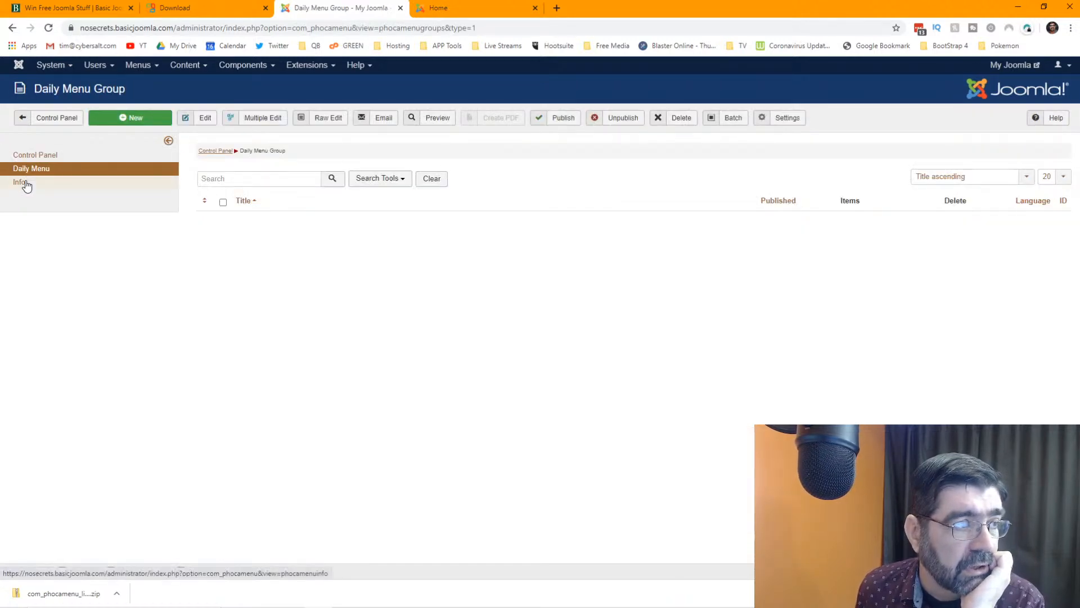
click(24, 186)
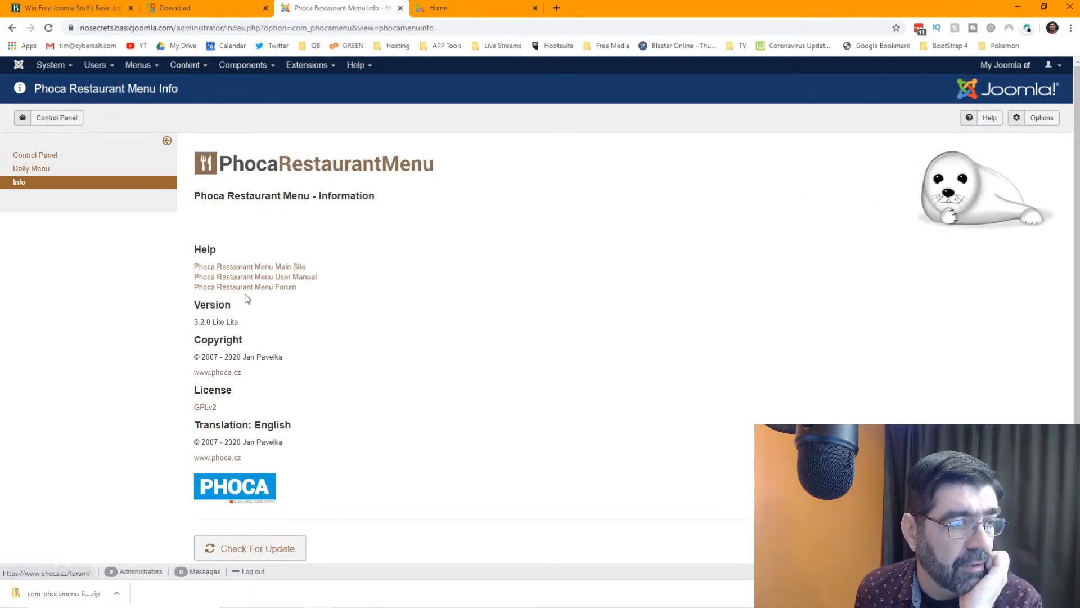
click(23, 158)
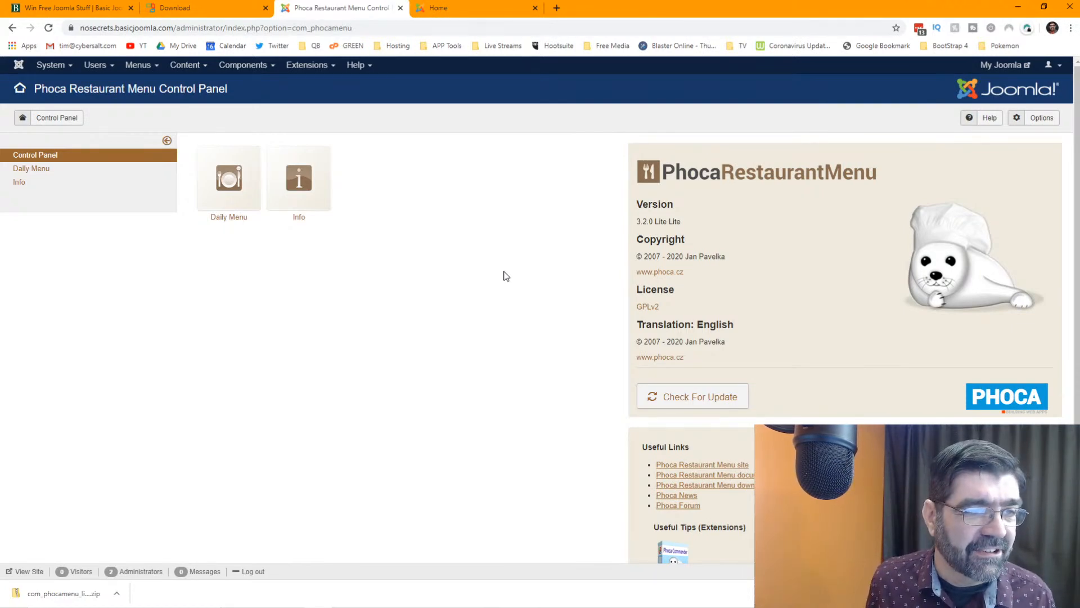
- Open the Daily Menu group list and create a new, empty group
click(231, 180)
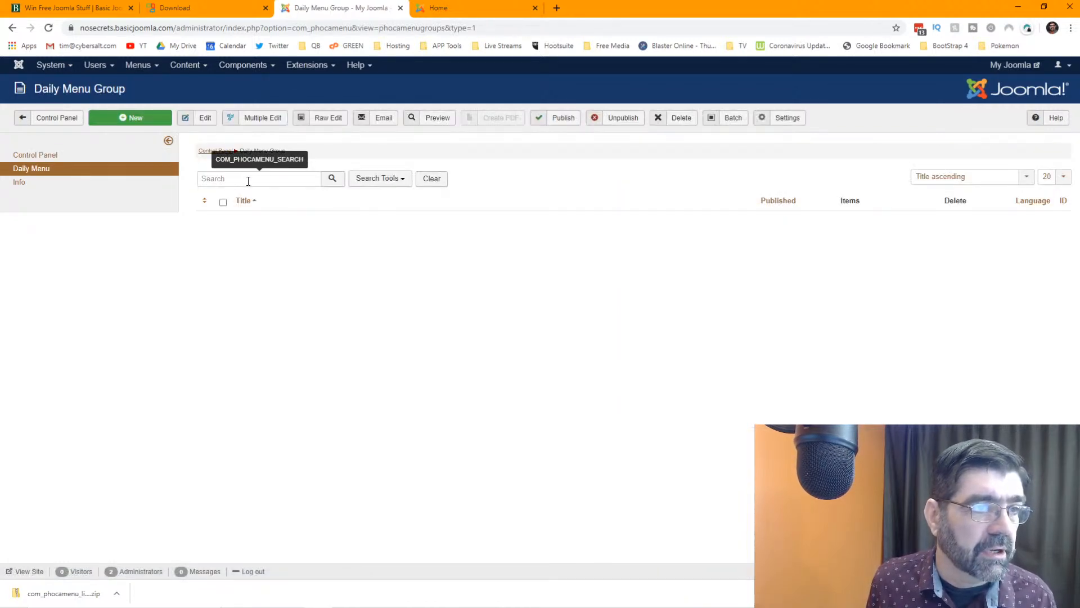
click(137, 121)
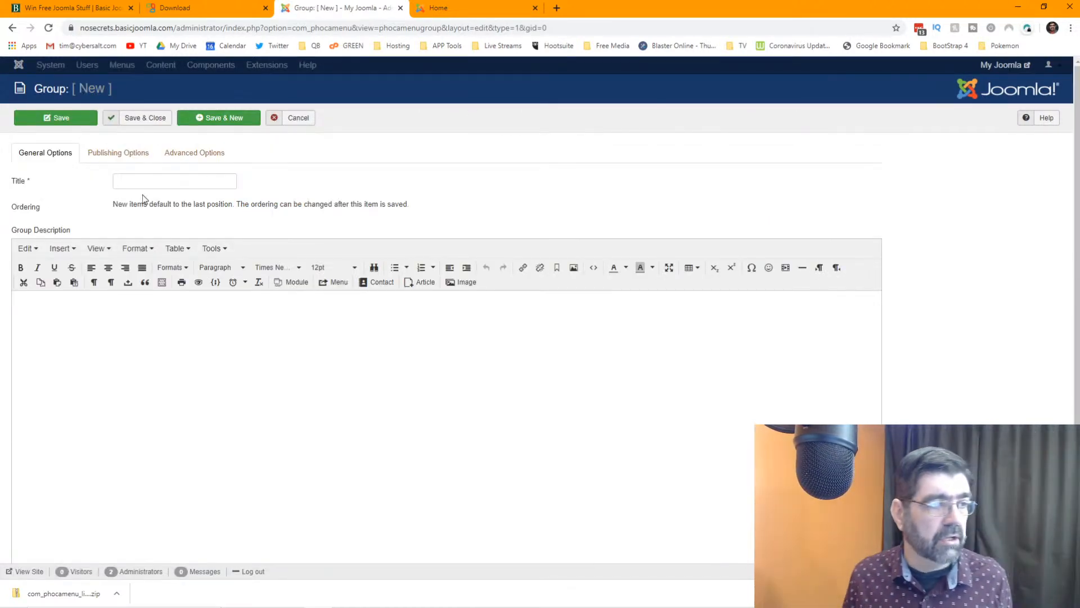
- Enter the title 'Breakfast' and the description 'This is the breakfast group.'
click(181, 181)
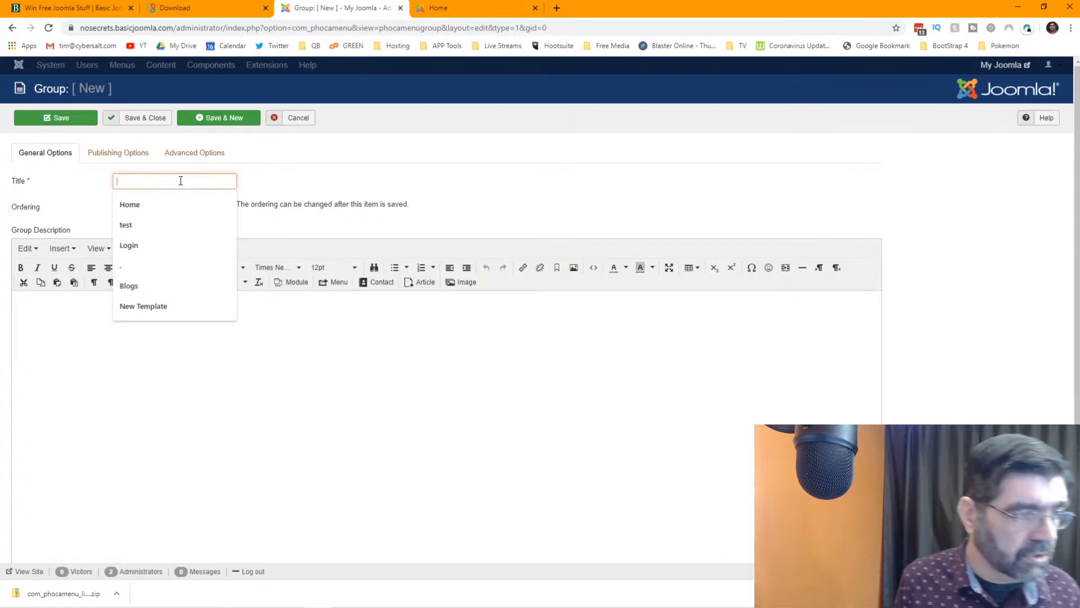
text(Breakfast)
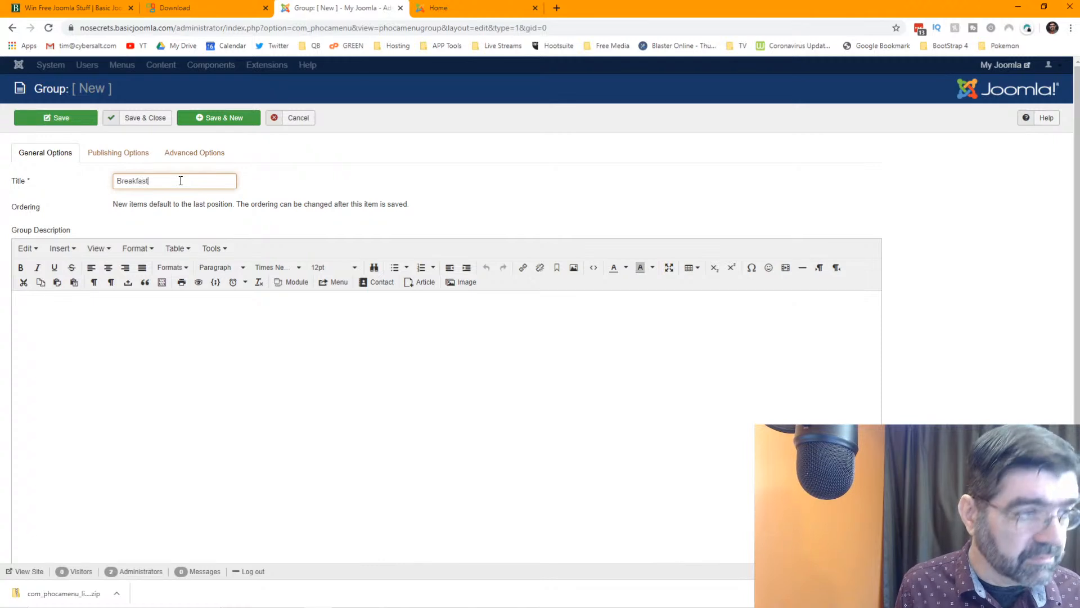
key(Tab)
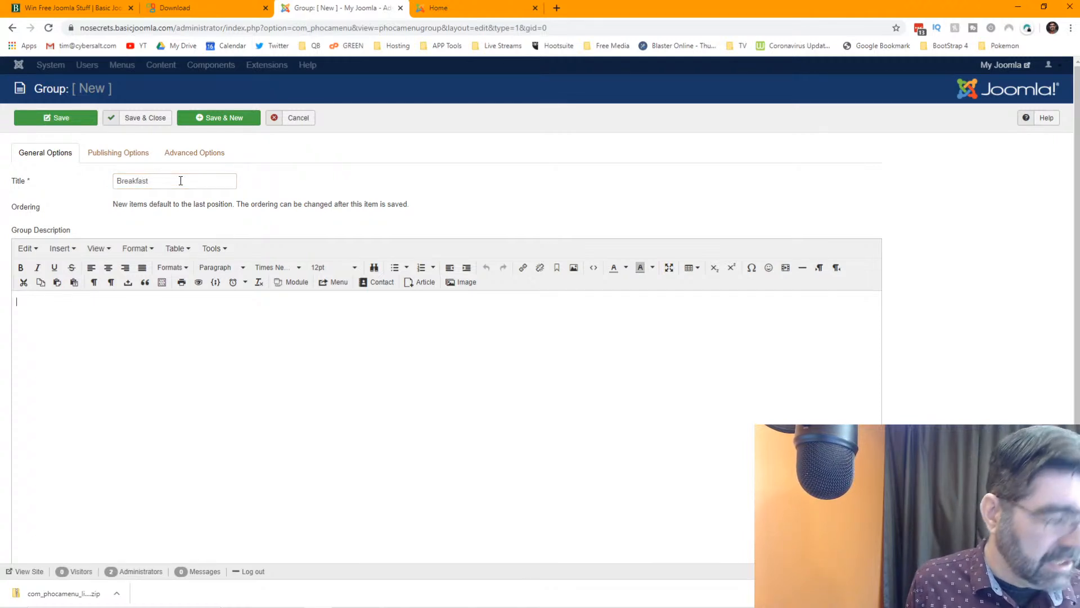
text(This is the b)
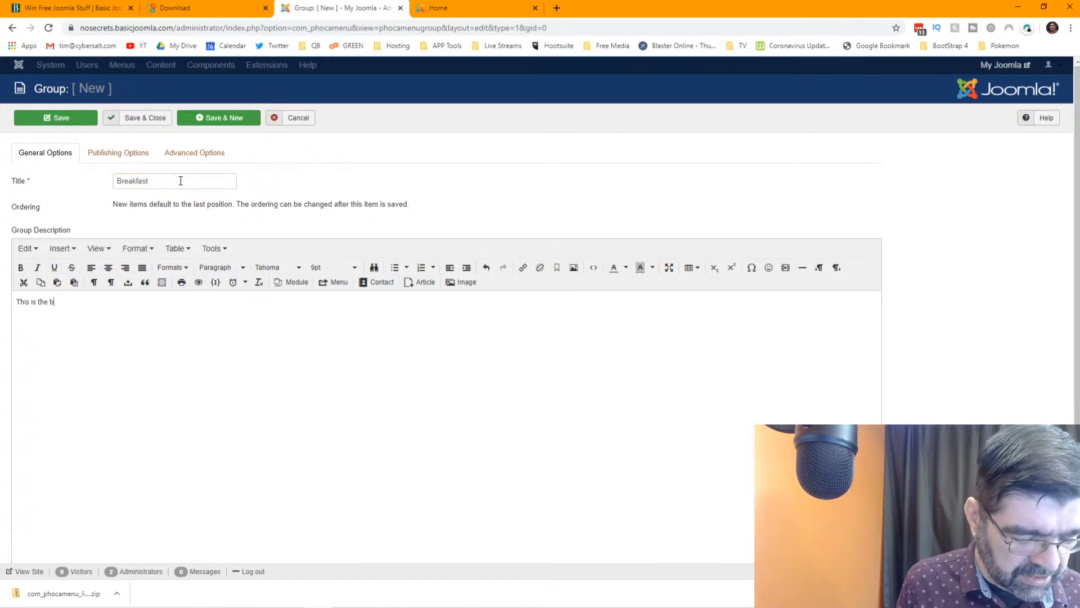
text(reakfast group)
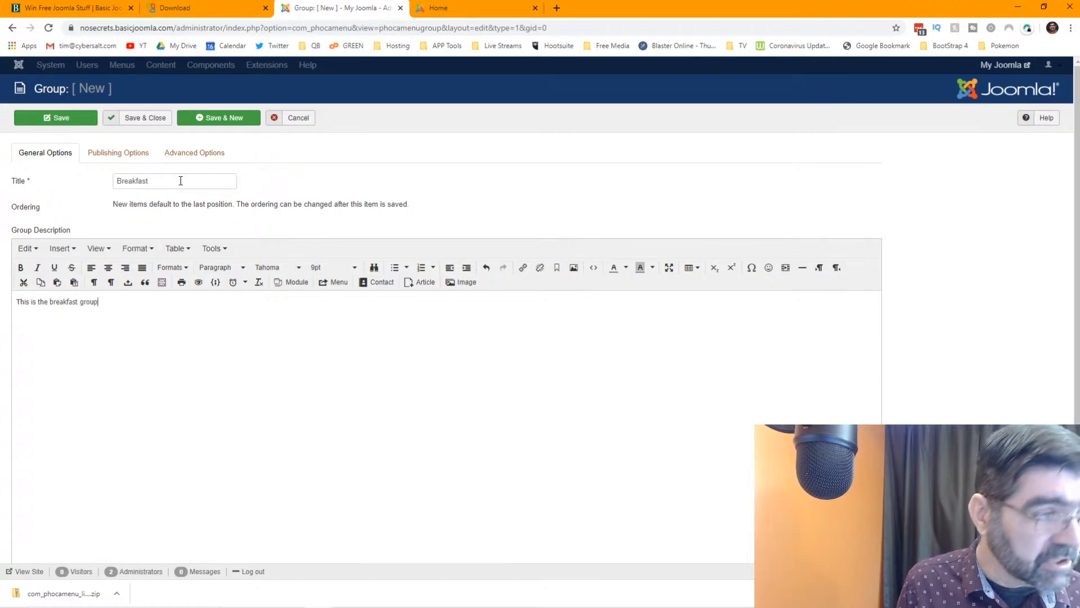
text(.)
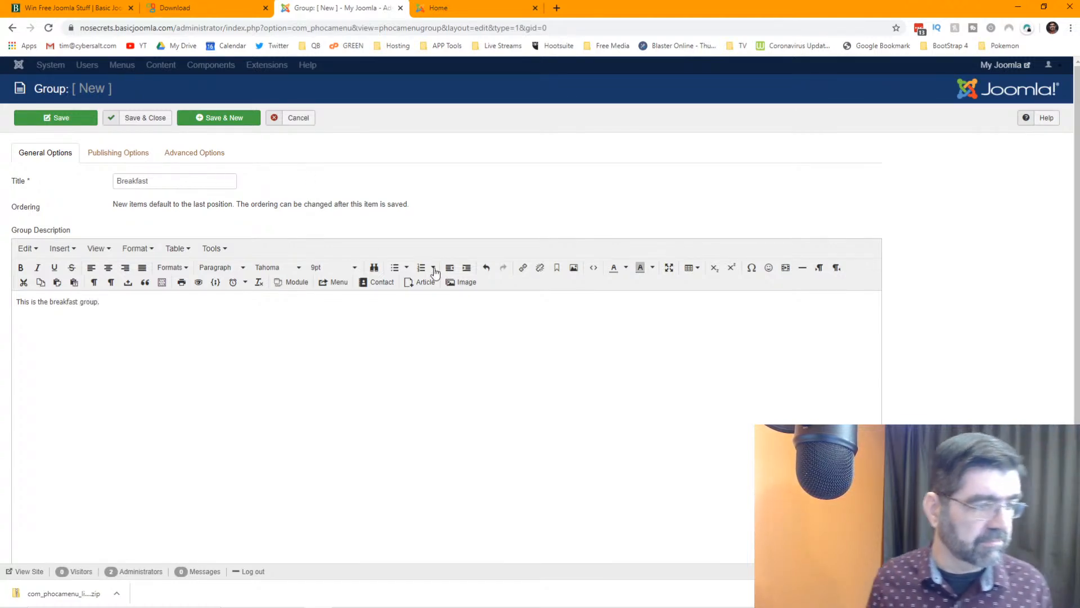
scroll(493, 296, down, 2)
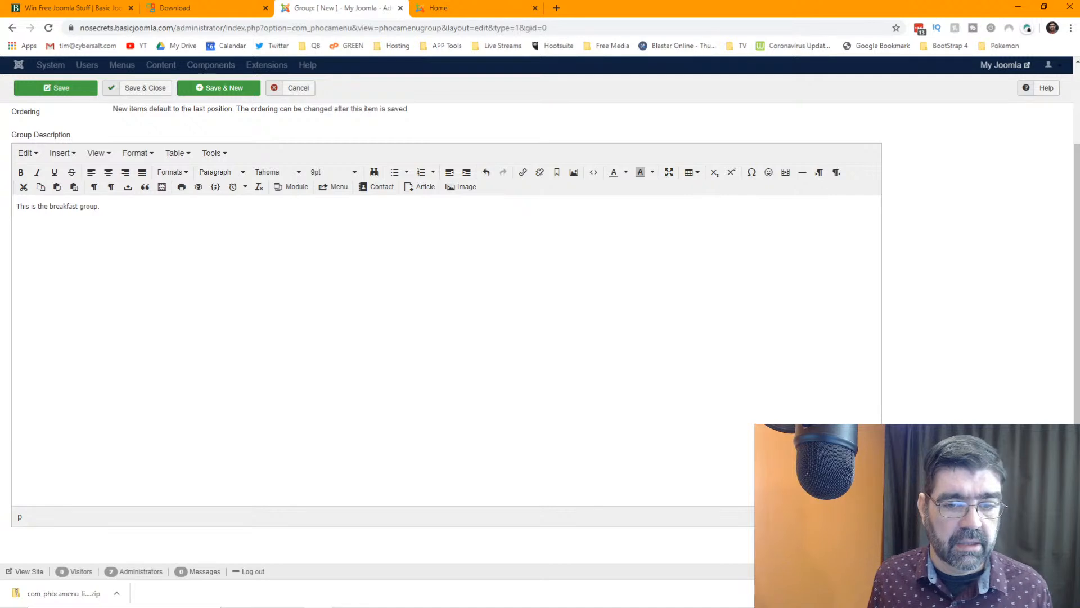
scroll(688, 400, up, 3)
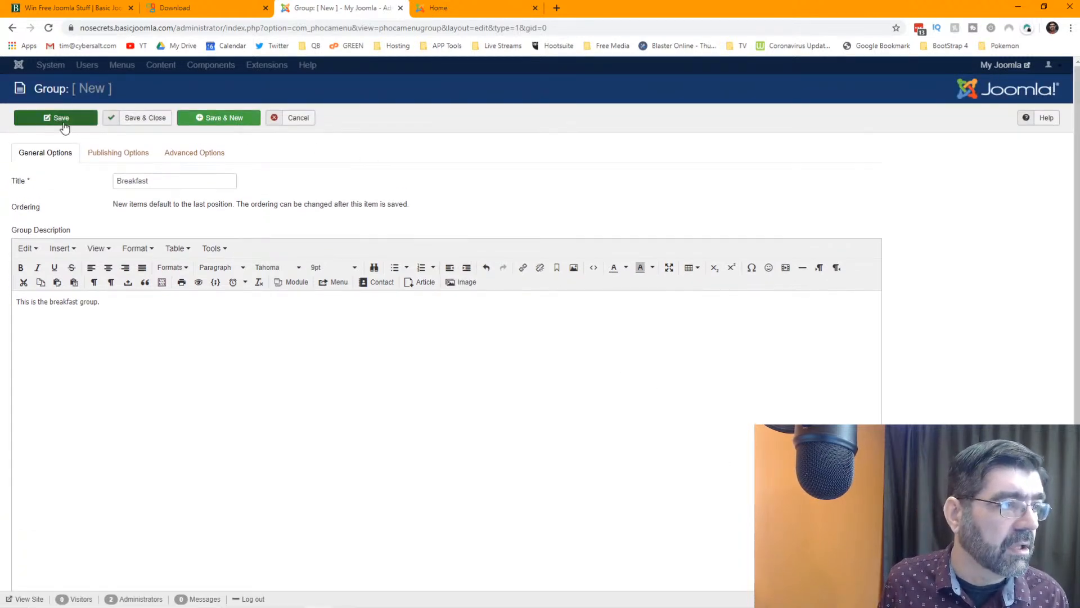
- Save and close the Breakfast group, then open the Phoca Restaurant Menu documentation link
click(133, 115)
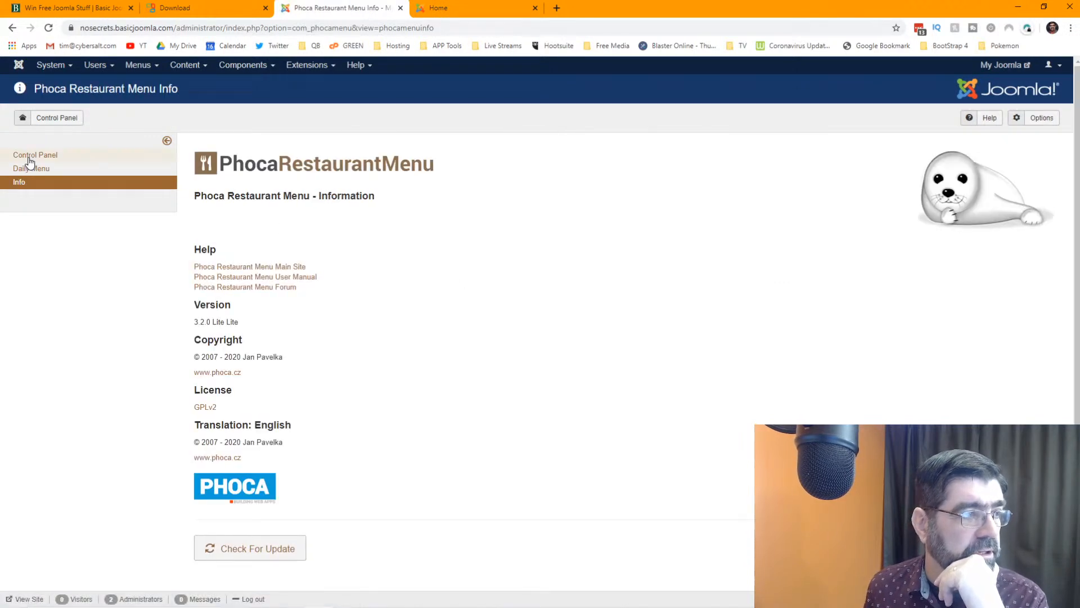
click(29, 160)
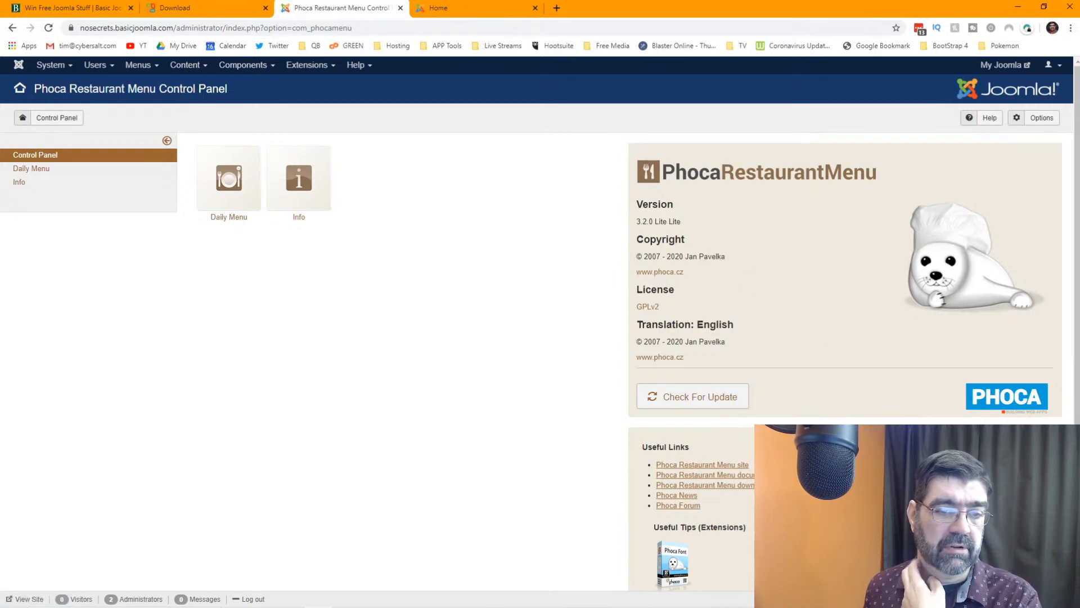
click(693, 474)
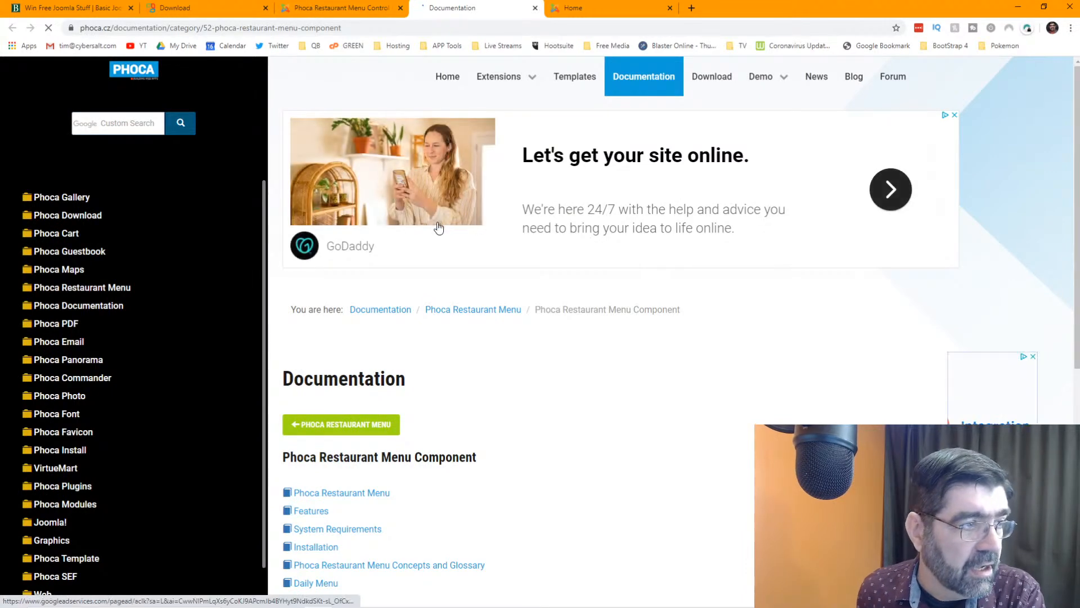
- Read the Phoca Restaurant Menu overview and System Requirements, then open Concepts and Glossary
scroll(397, 336, down, 3)
click(378, 325)
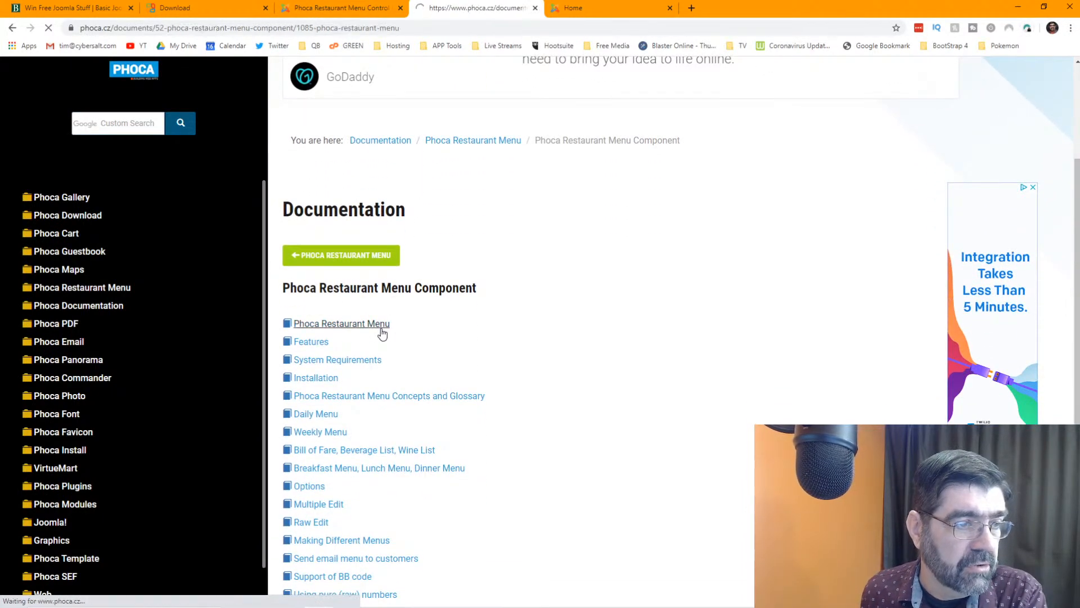
scroll(466, 290, down, 4)
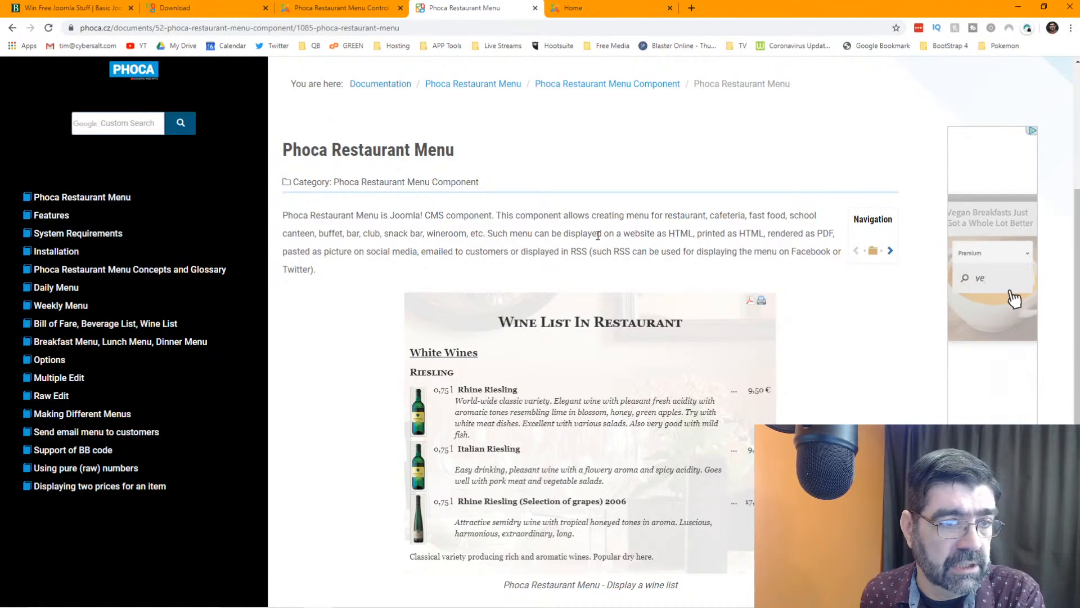
scroll(598, 235, down, 3)
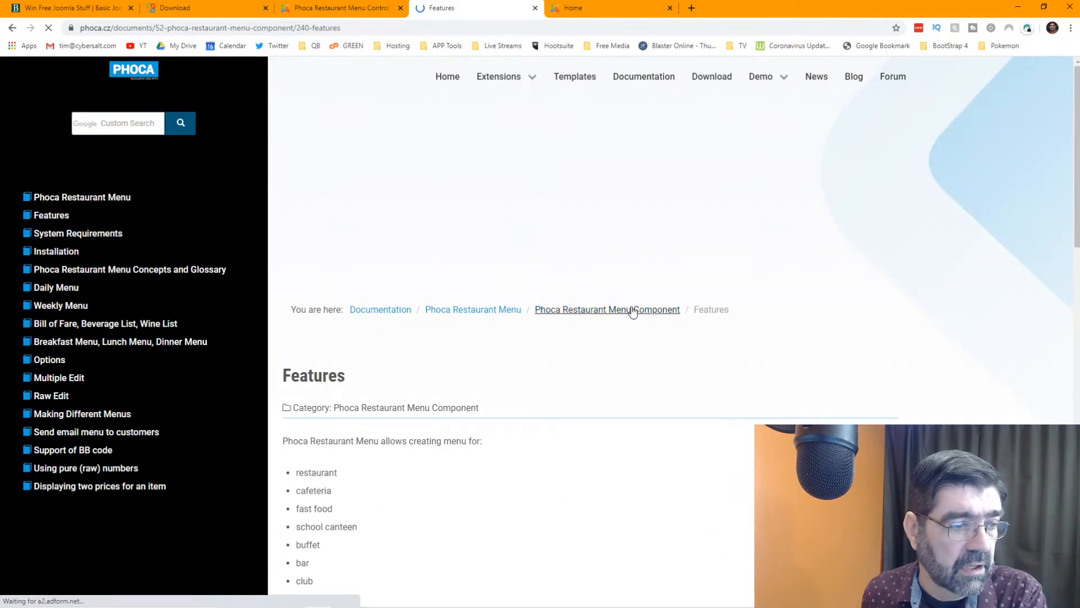
scroll(633, 311, down, 3)
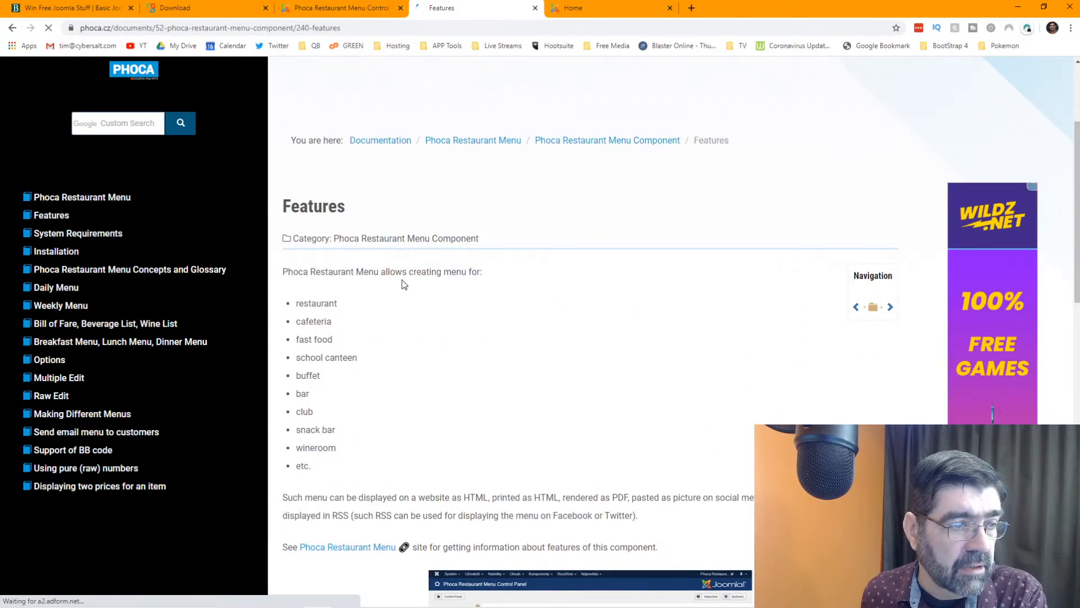
scroll(586, 297, down, 4)
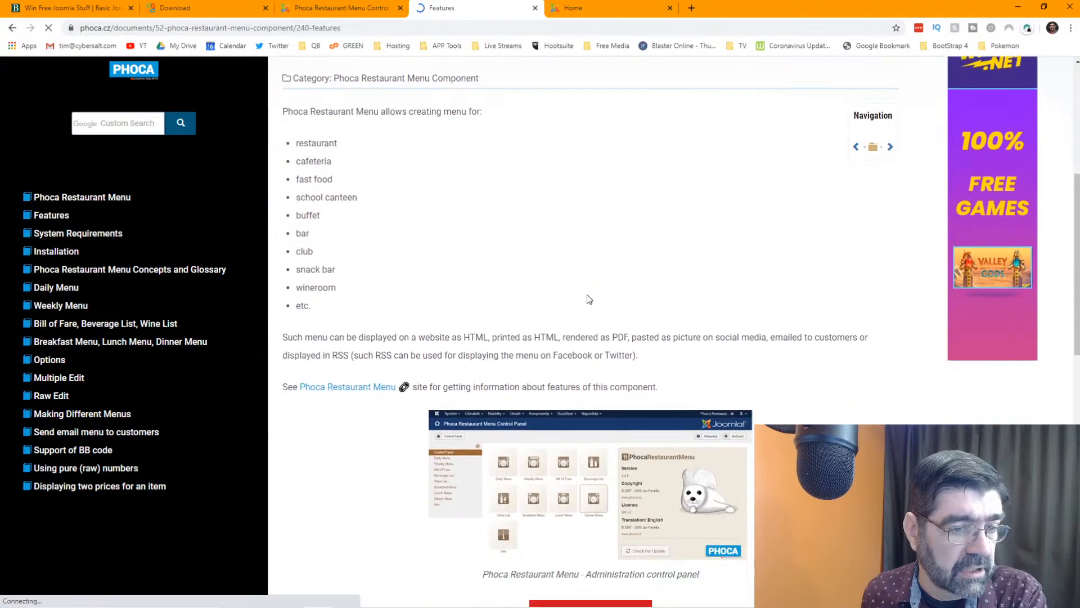
scroll(596, 315, down, 2)
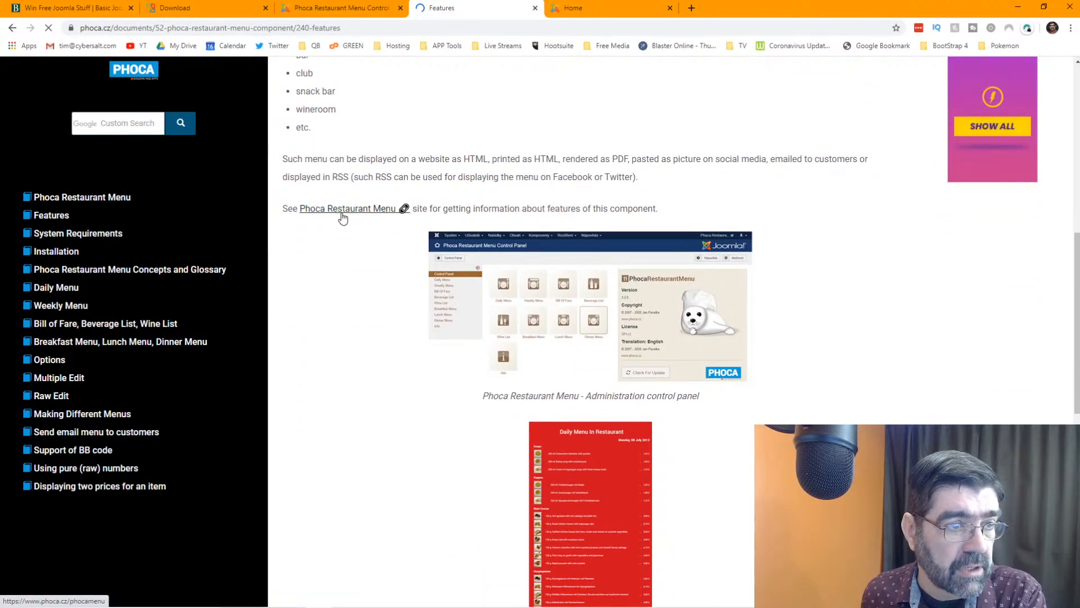
scroll(827, 284, down, 3)
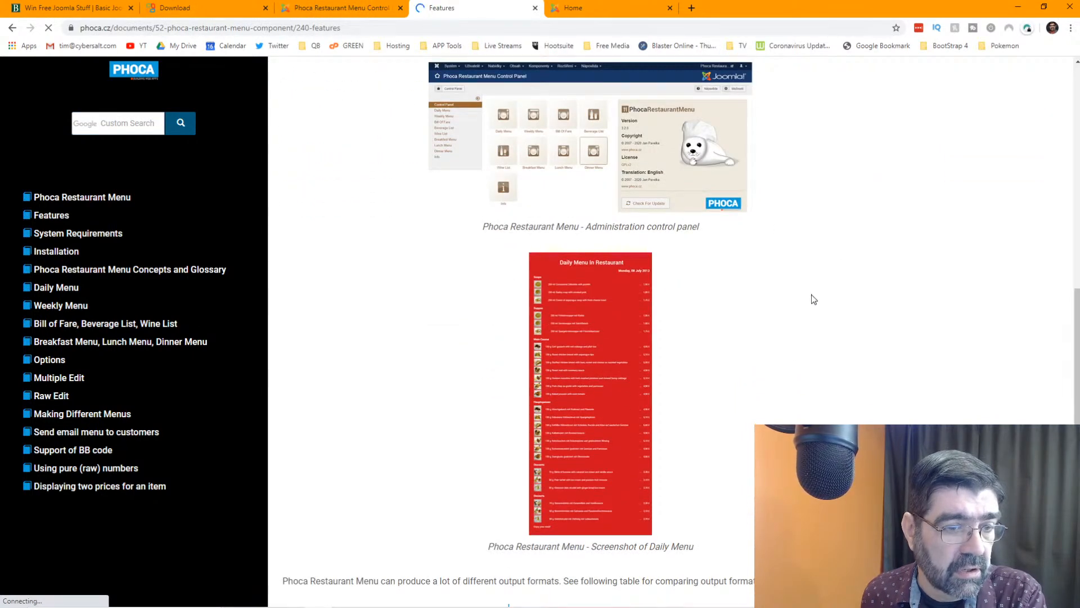
scroll(585, 361, down, 7)
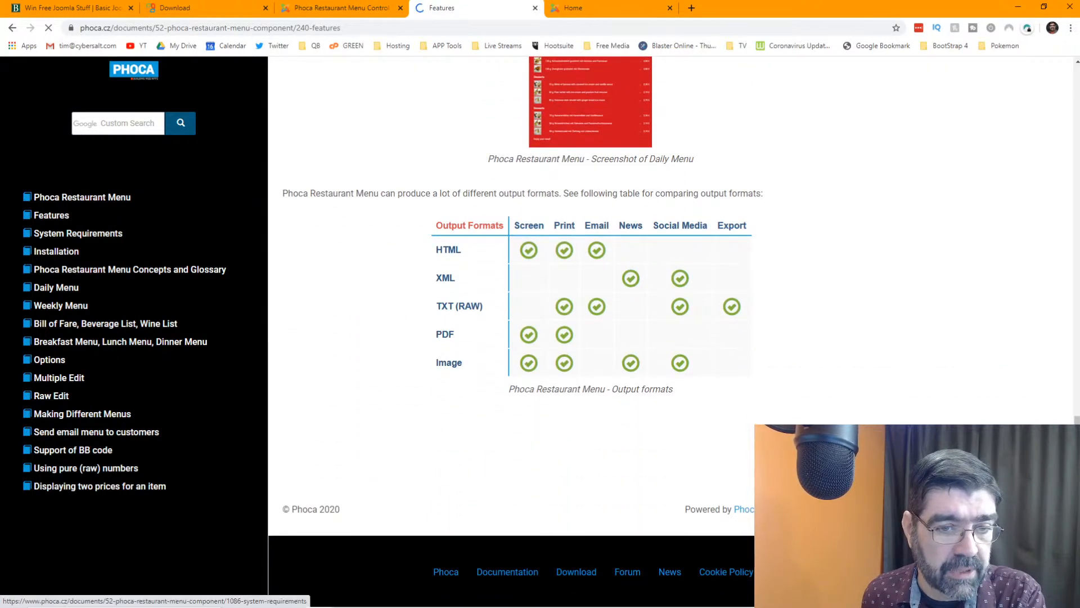
click(77, 233)
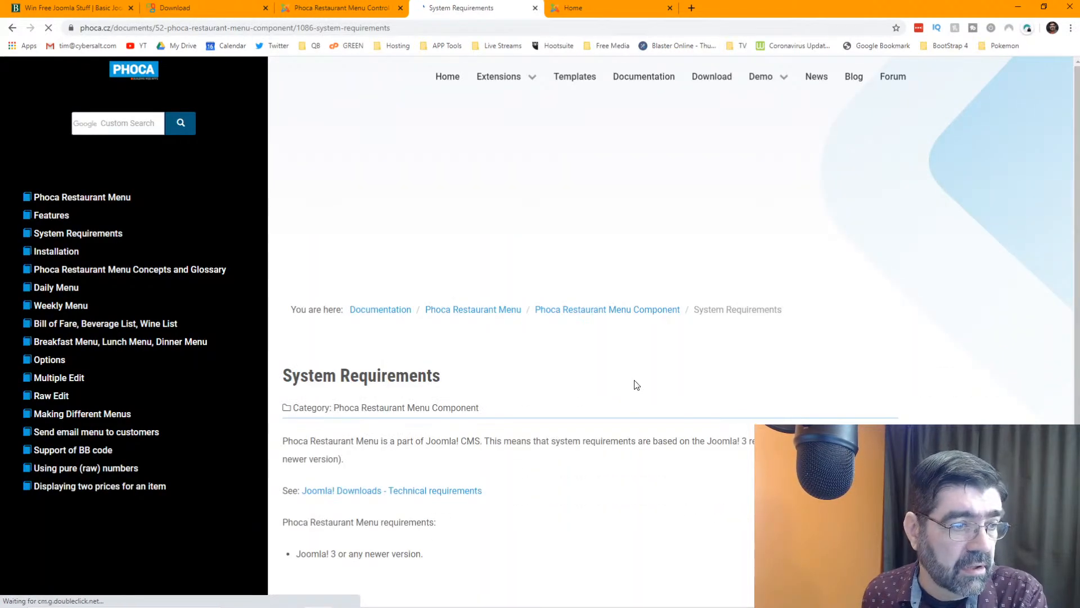
click(68, 271)
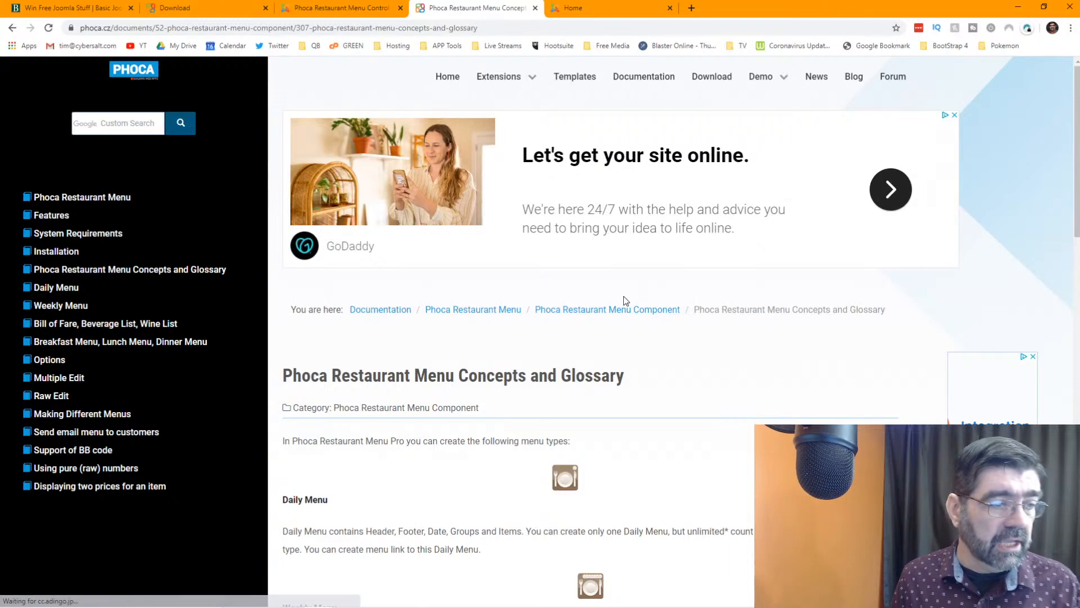
- Scroll through the documentation concepts page, then jump back to its top
scroll(625, 298, down, 1)
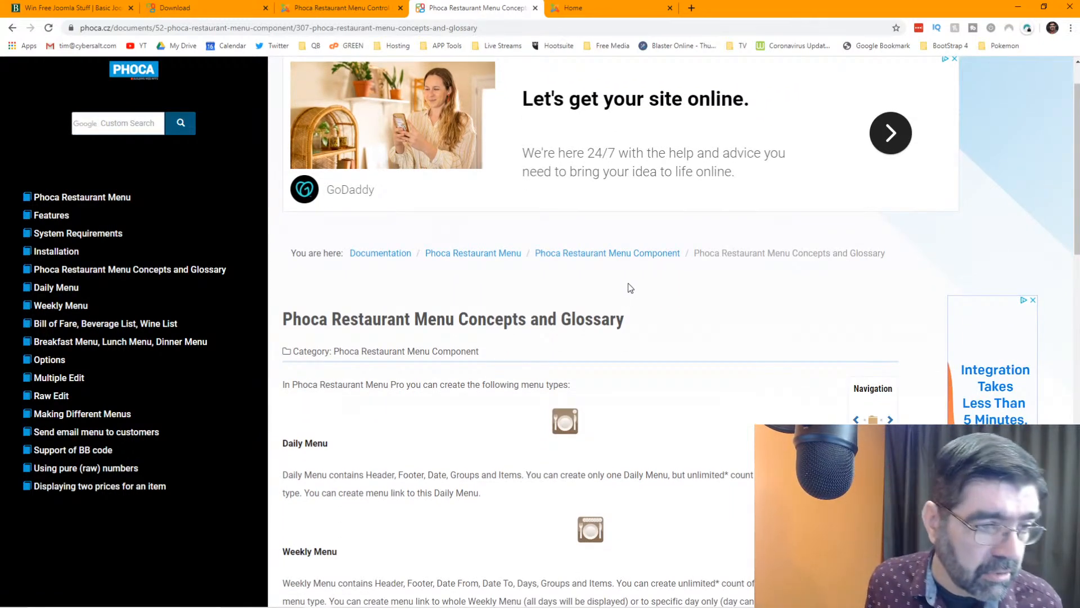
scroll(628, 285, down, 2)
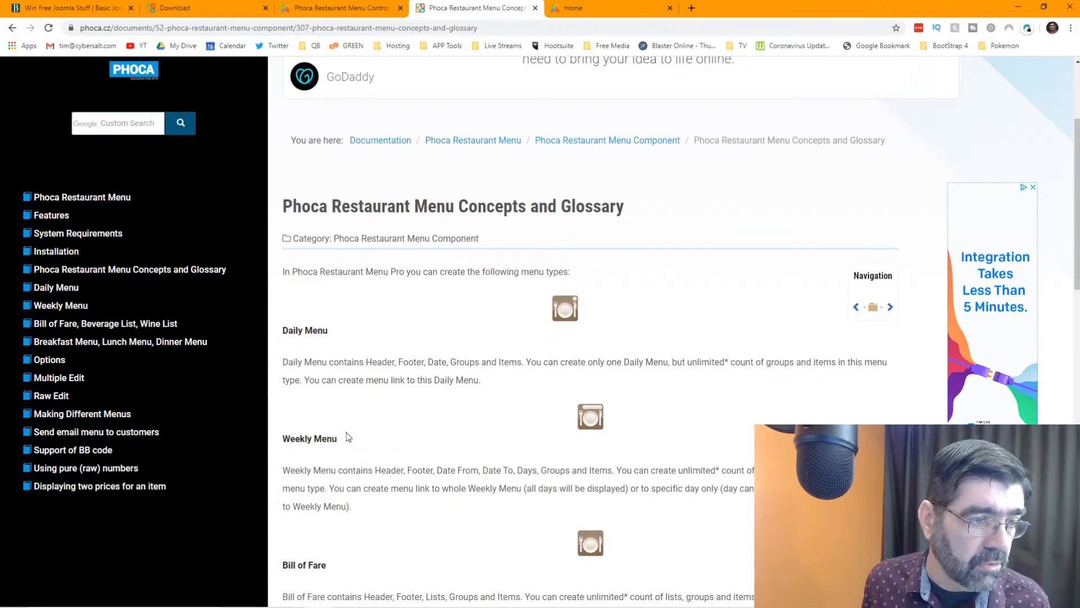
scroll(389, 343, down, 3)
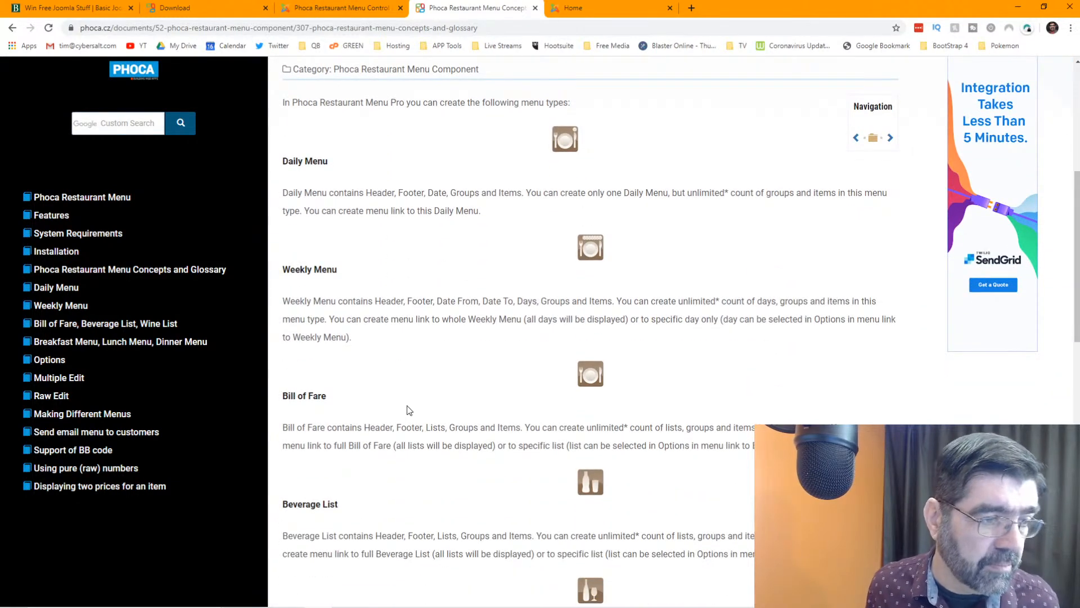
scroll(416, 414, down, 2)
scroll(427, 417, down, 2)
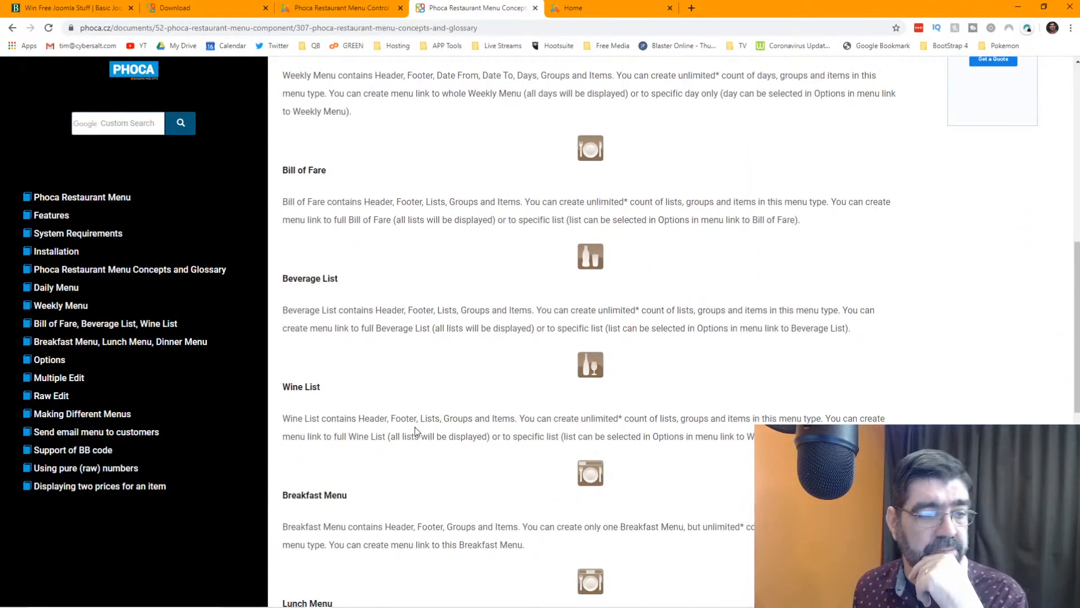
scroll(416, 430, down, 2)
scroll(415, 429, down, 2)
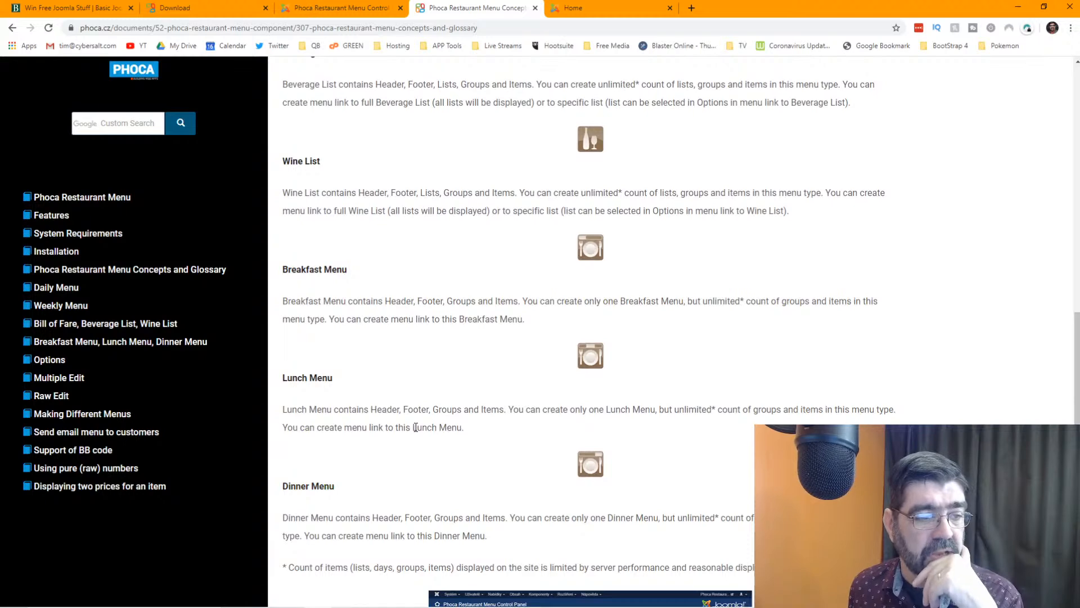
scroll(416, 427, down, 5)
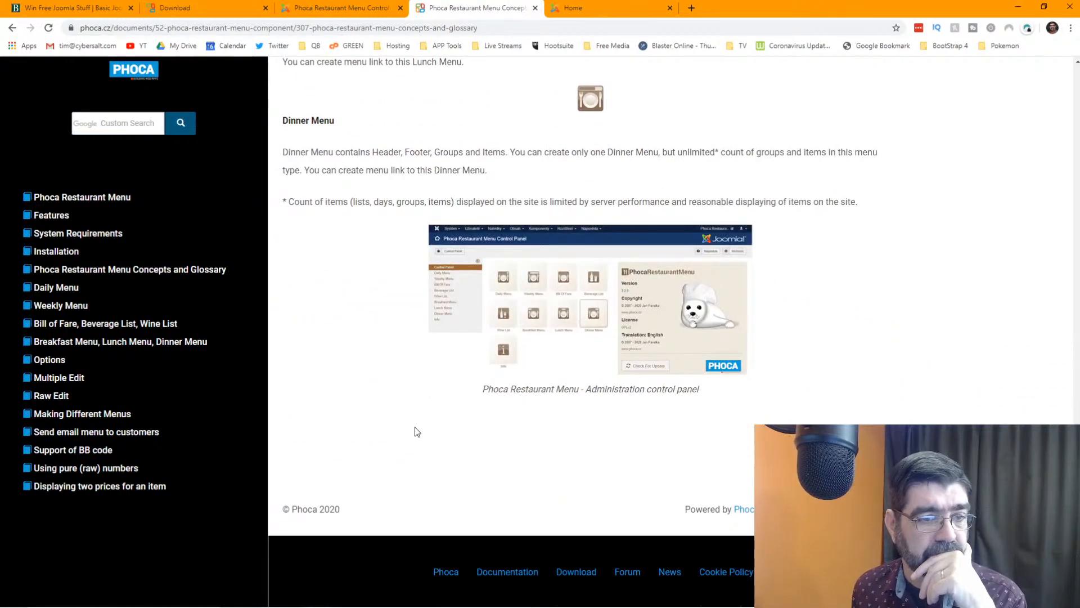
key(Home)
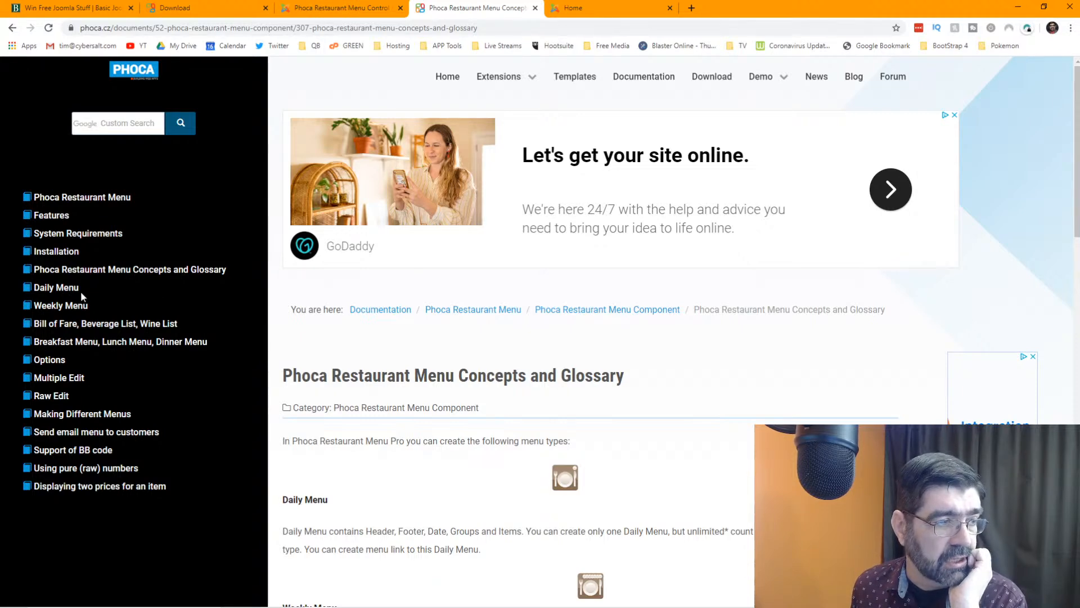
- Skim the Phoca Restaurant Menu Options documentation page, then return to the admin Control Panel
click(57, 362)
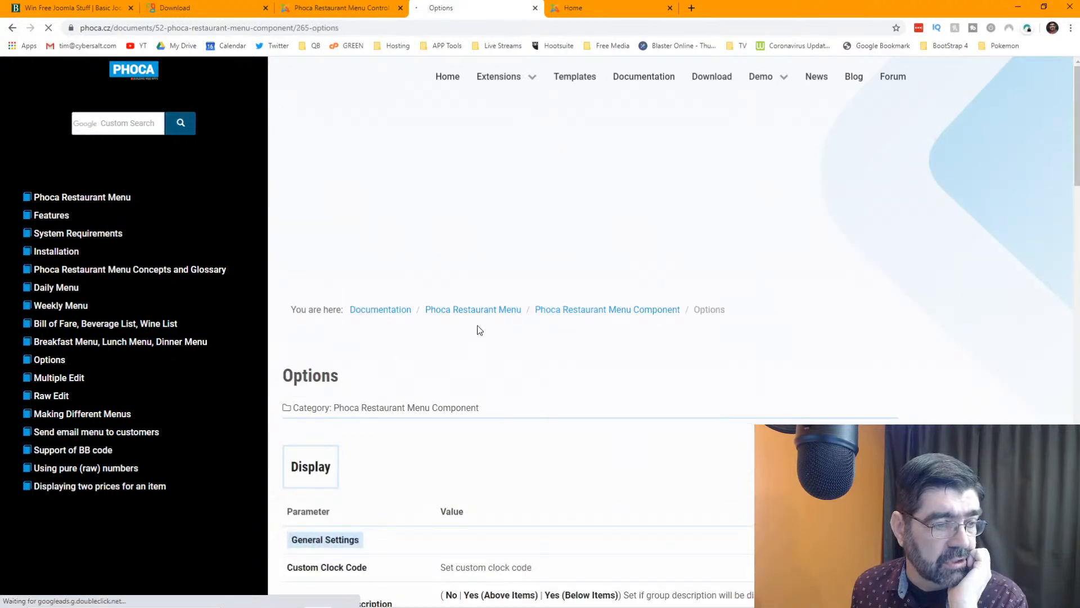
scroll(528, 316, down, 3)
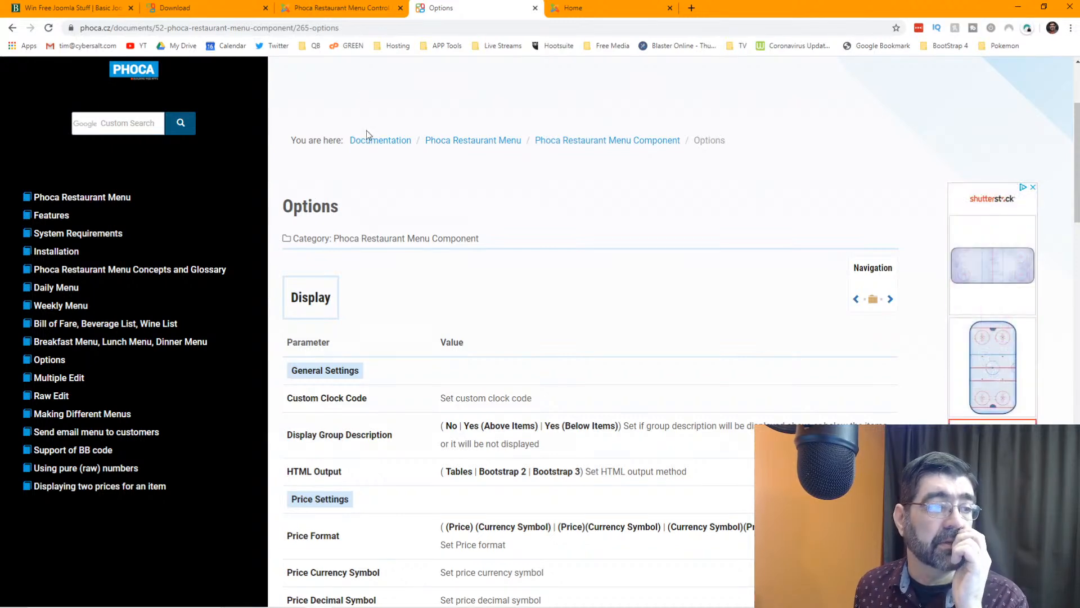
scroll(457, 192, up, 3)
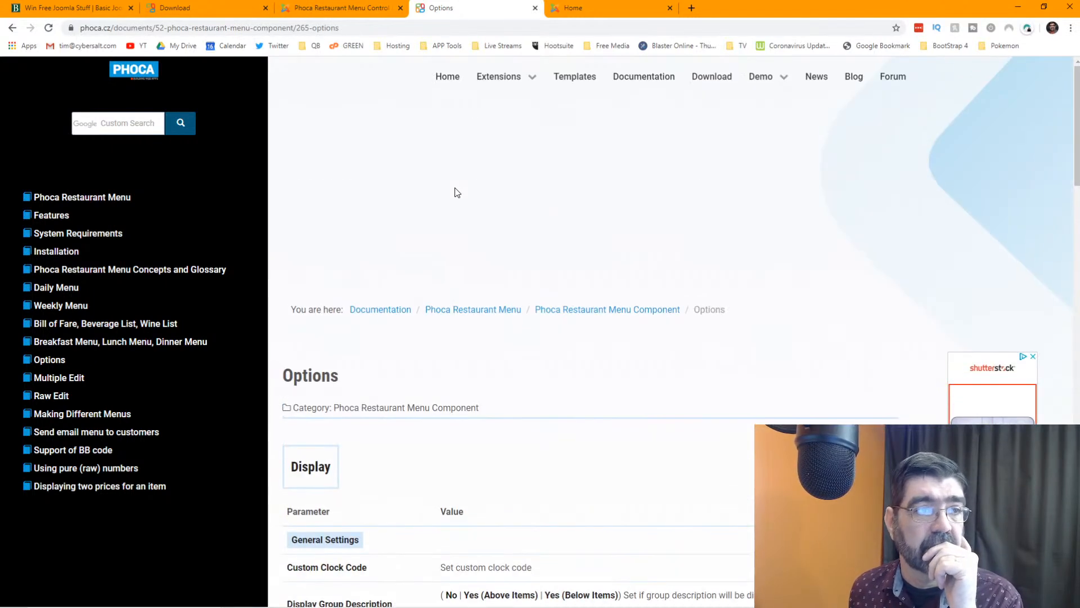
click(316, 11)
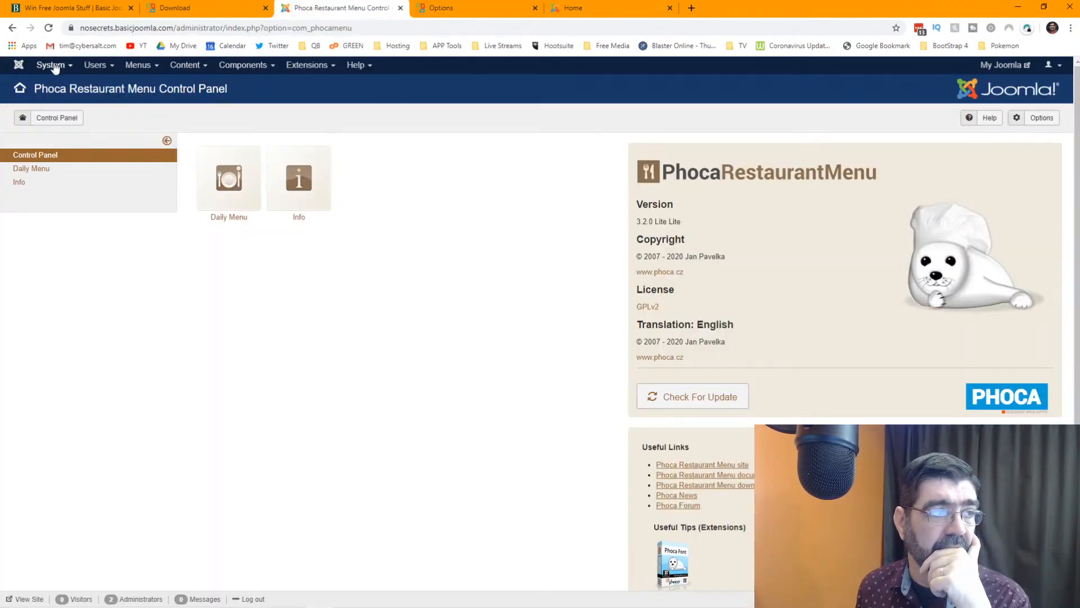
- Open Main Menu's Add New Menu Item page in a new browser tab
click(136, 67)
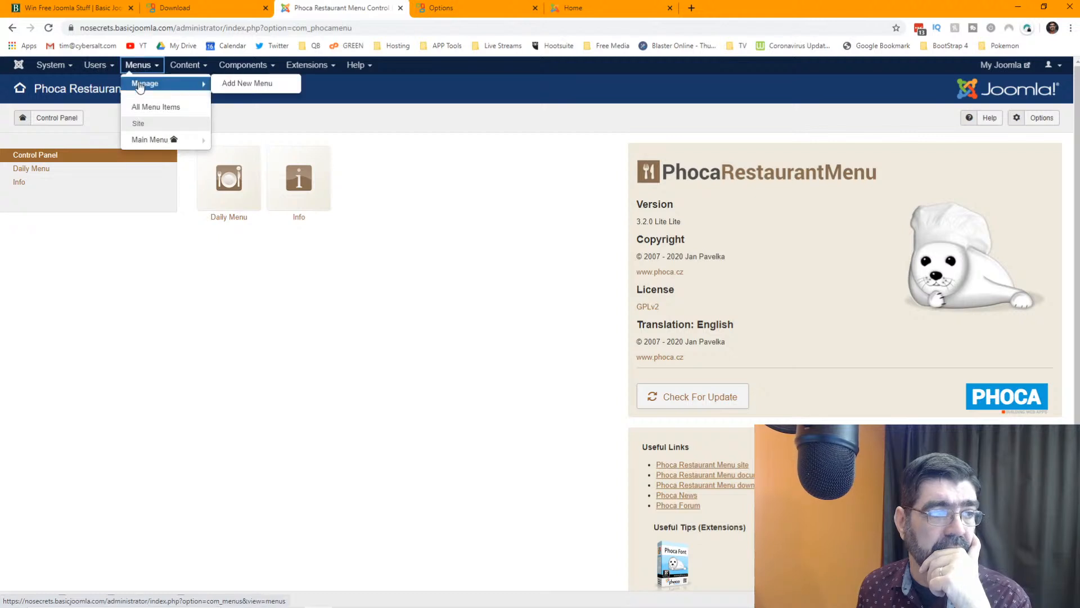
mouse_move(156, 144)
right_click(251, 142)
click(265, 149)
click(549, 9)
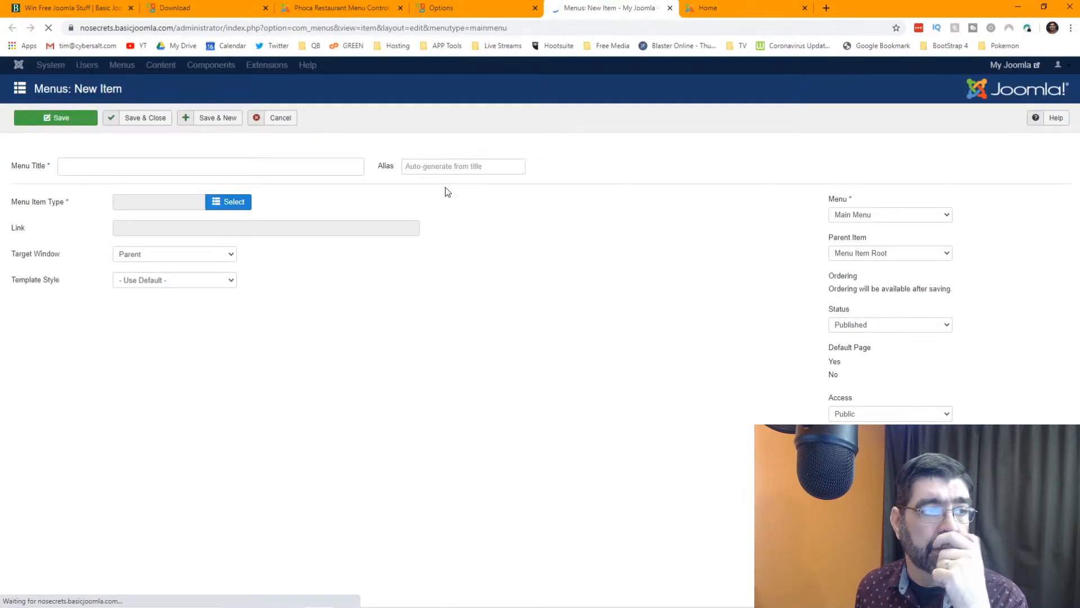
- Make it a Phoca Restaurant Menu Daily Menu item titled 'Daily Menu' and save and close
click(218, 221)
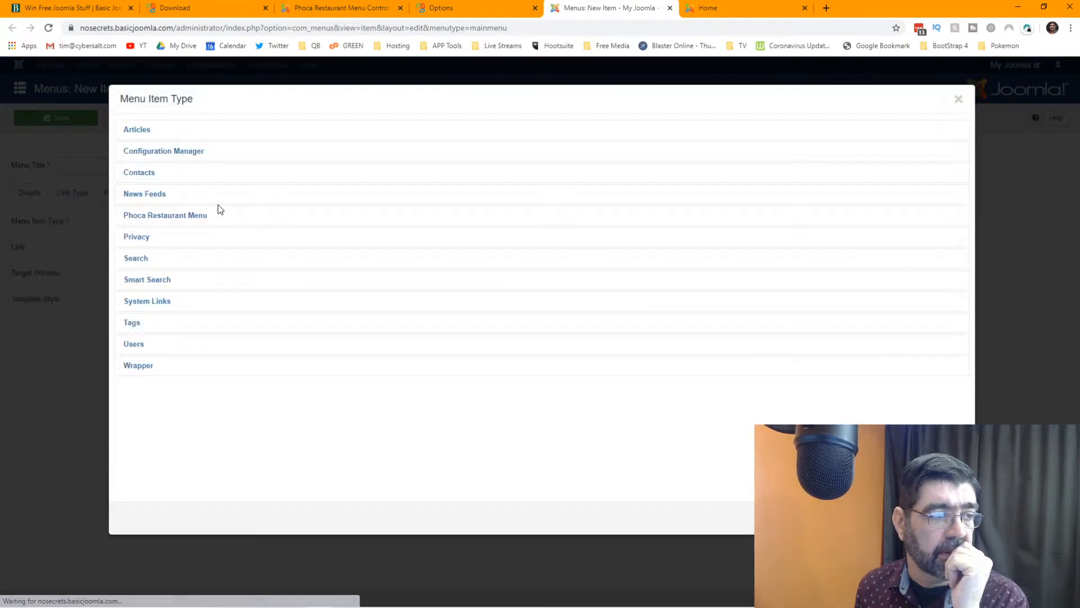
click(152, 219)
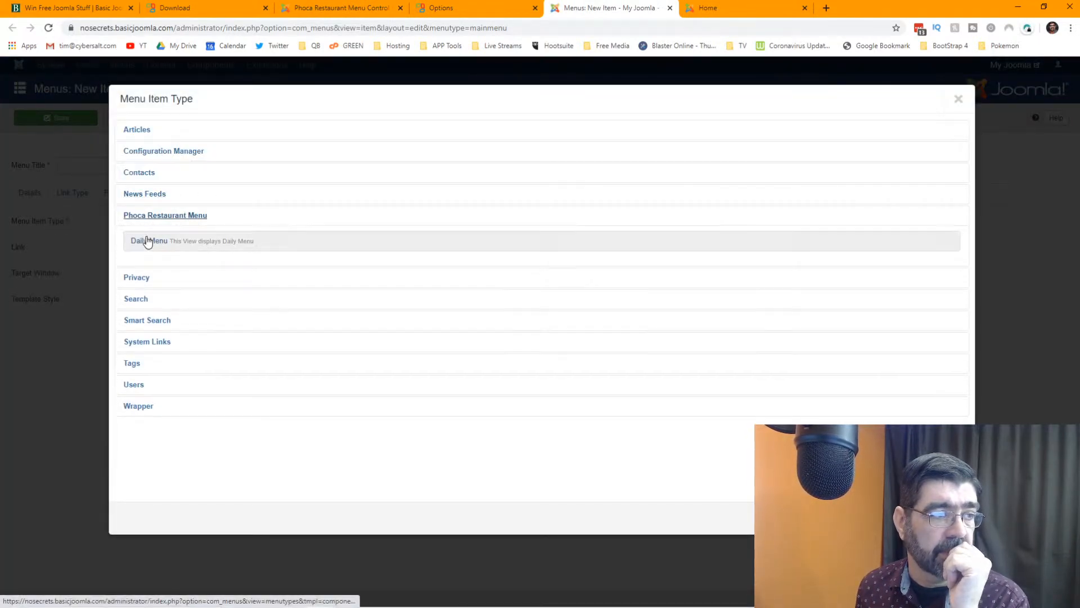
click(147, 240)
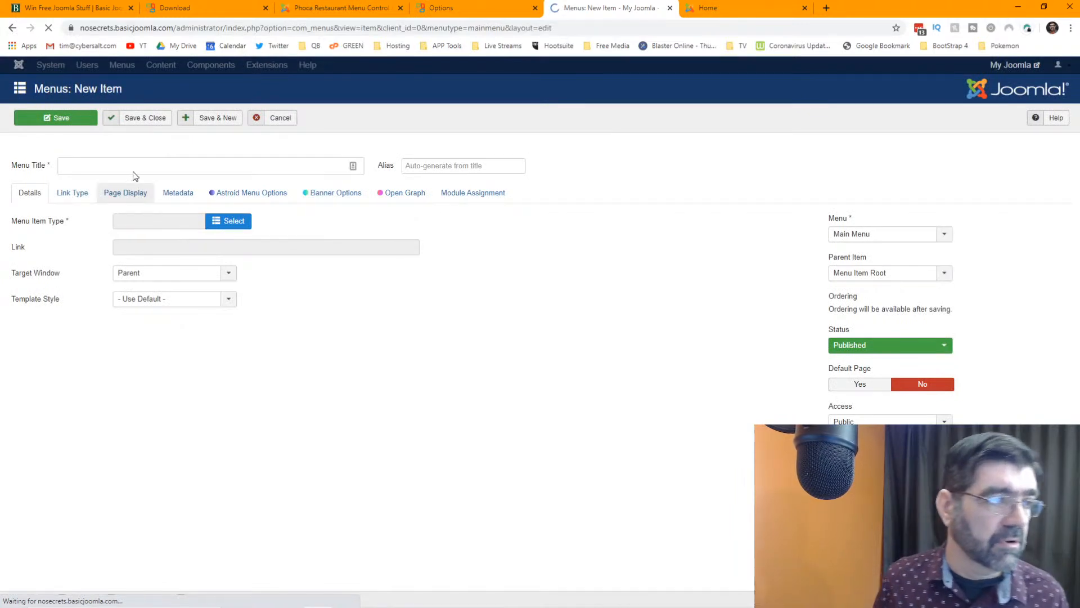
click(134, 167)
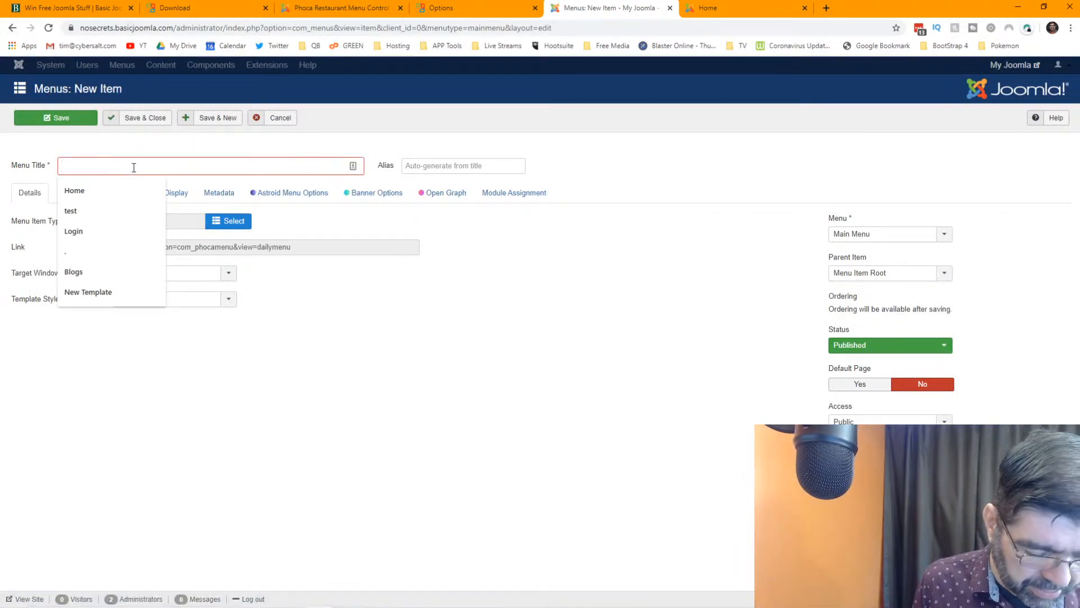
text(Daily Menu)
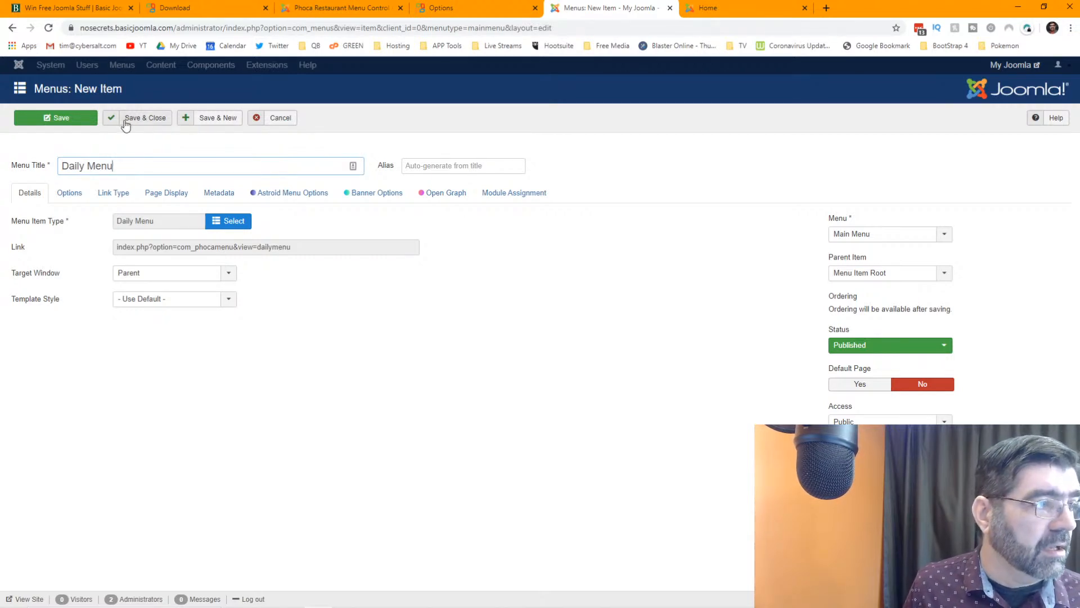
click(156, 126)
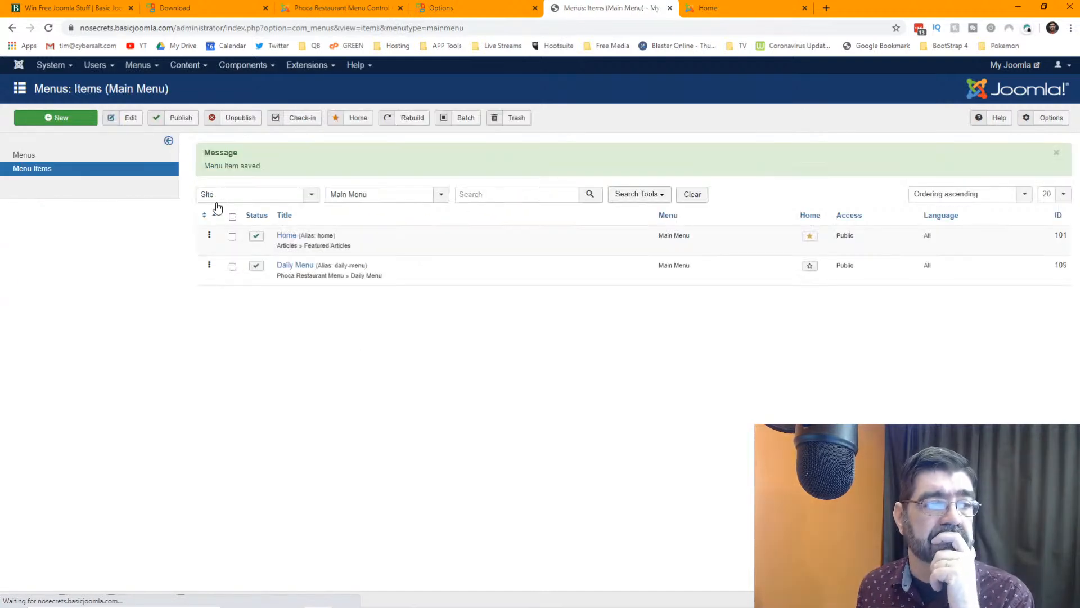
- Reload the front-end home page and open the new Daily Menu page
click(715, 6)
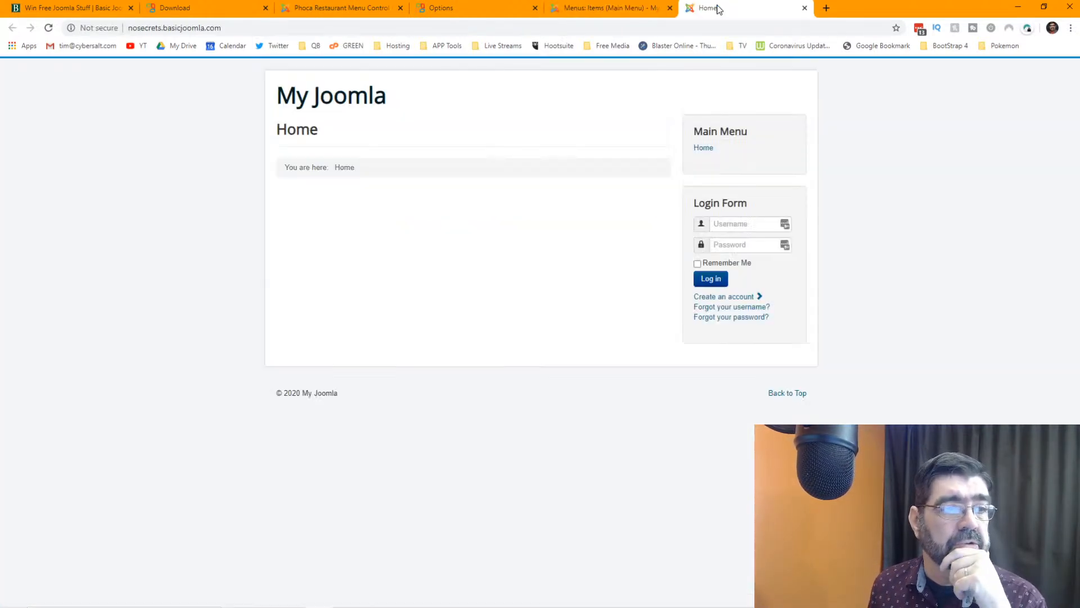
click(48, 27)
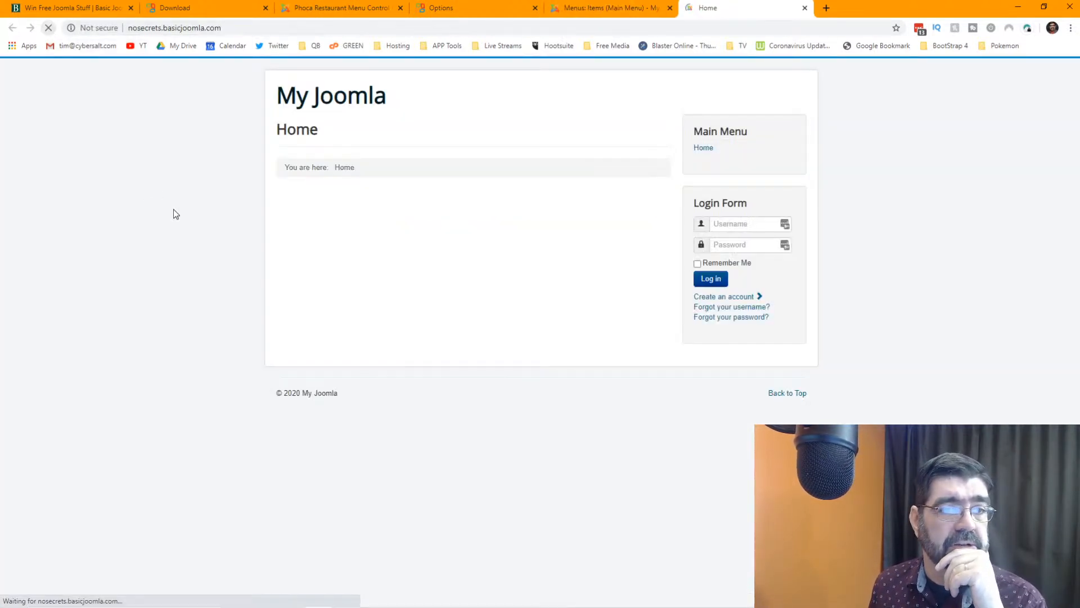
click(714, 160)
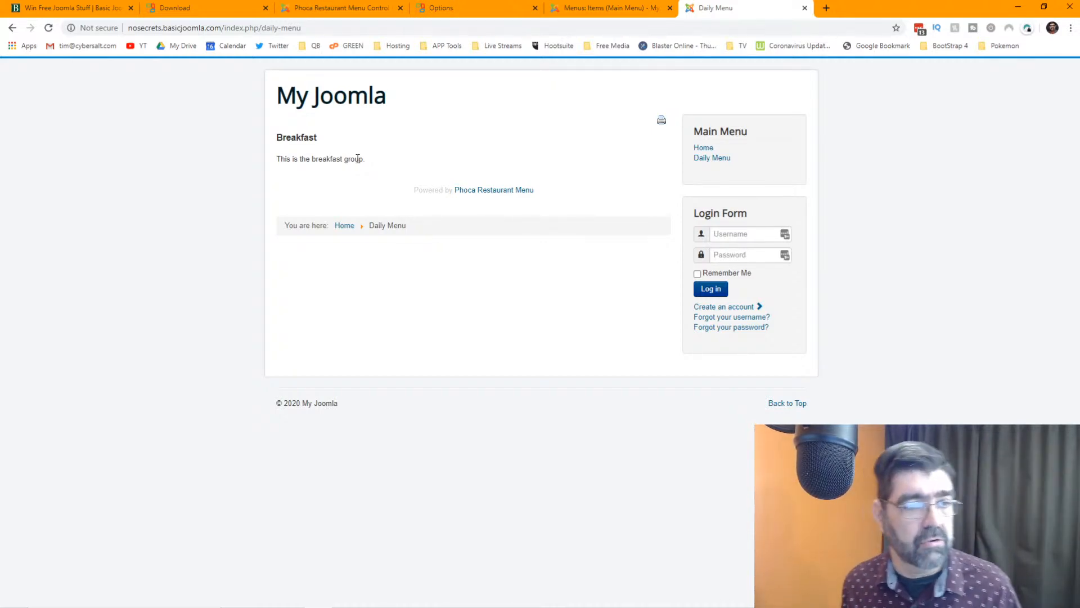
- Bring up the admin list of daily menu groups, comparing it with the front-end page
click(355, 7)
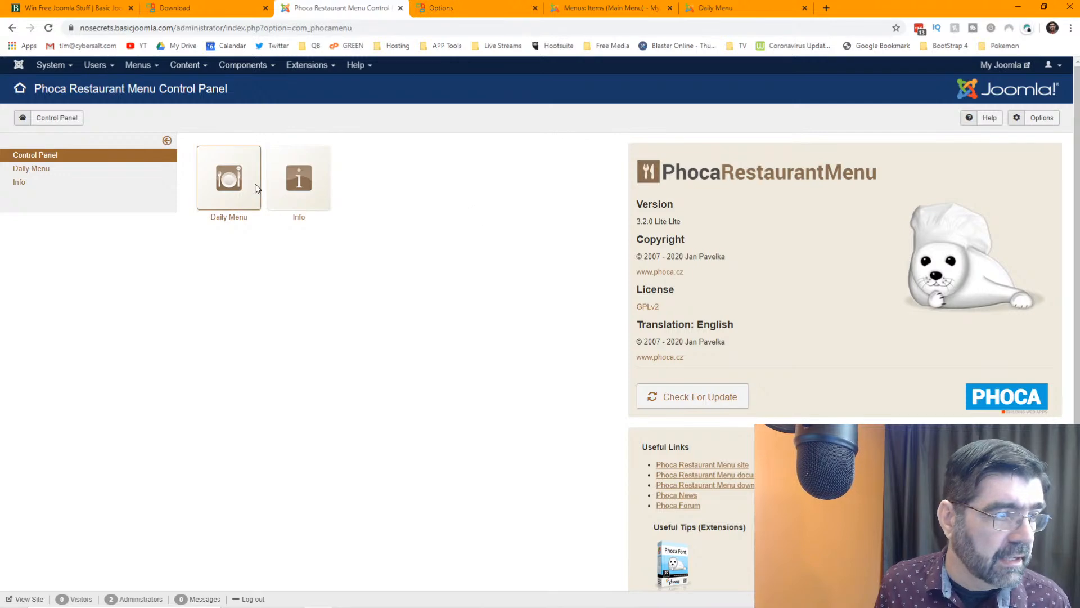
click(41, 175)
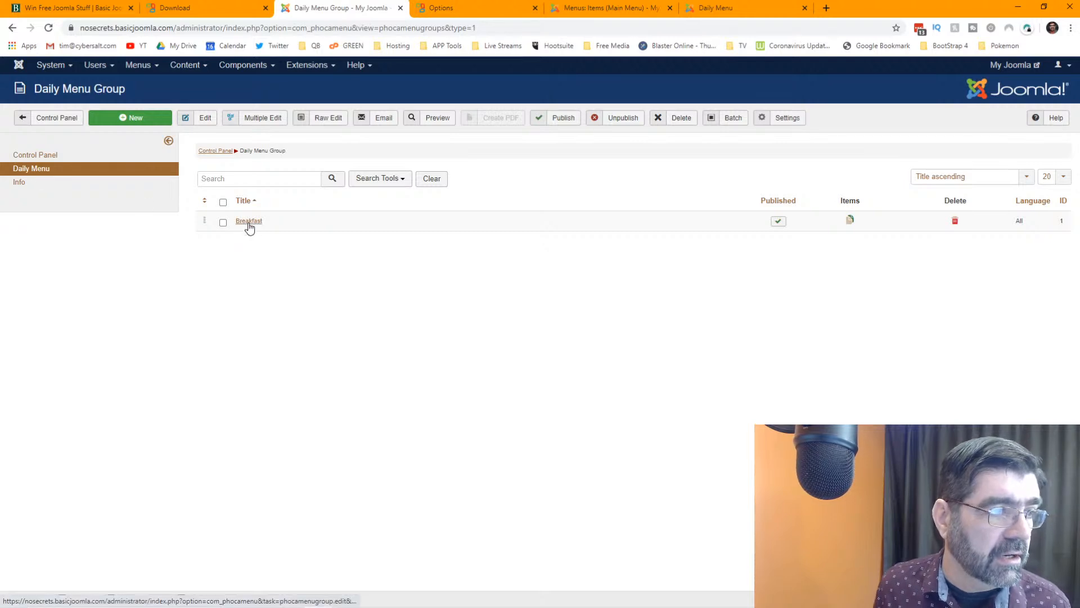
click(714, 8)
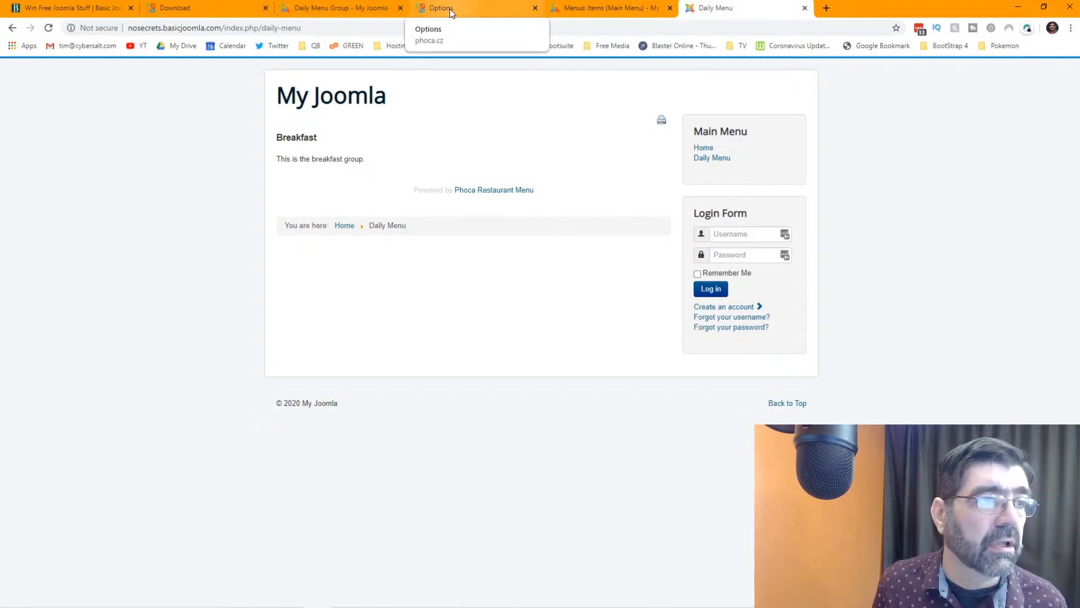
click(316, 8)
- Open the Breakfast group and overwrite its description with 'Bacon and Eggs - $2.5o'
click(253, 222)
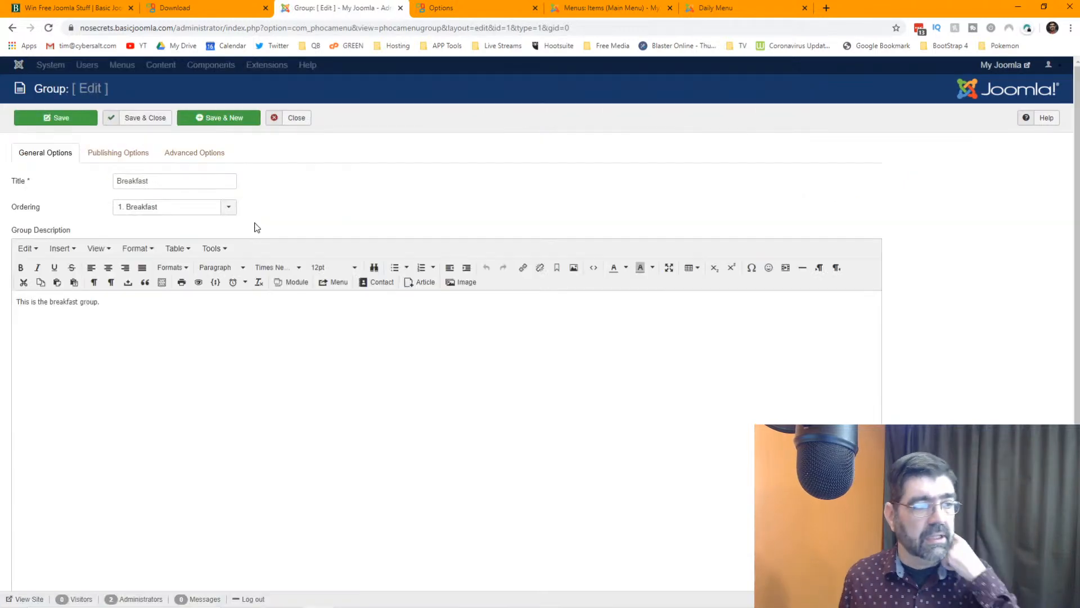
drag(140, 295, 1, 283)
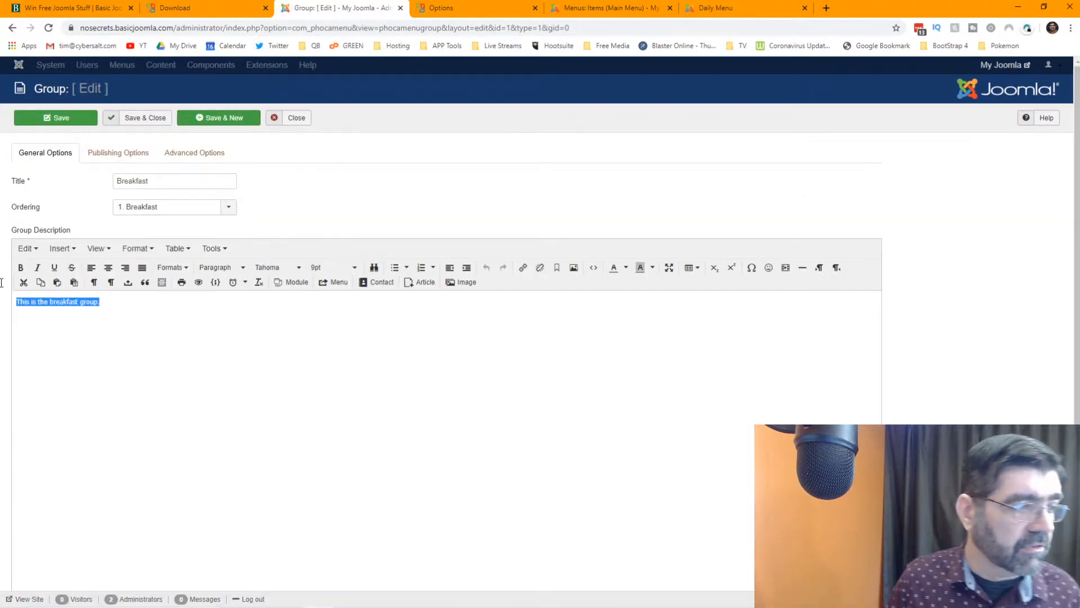
text(Bacon and Eggs - $2.5o)
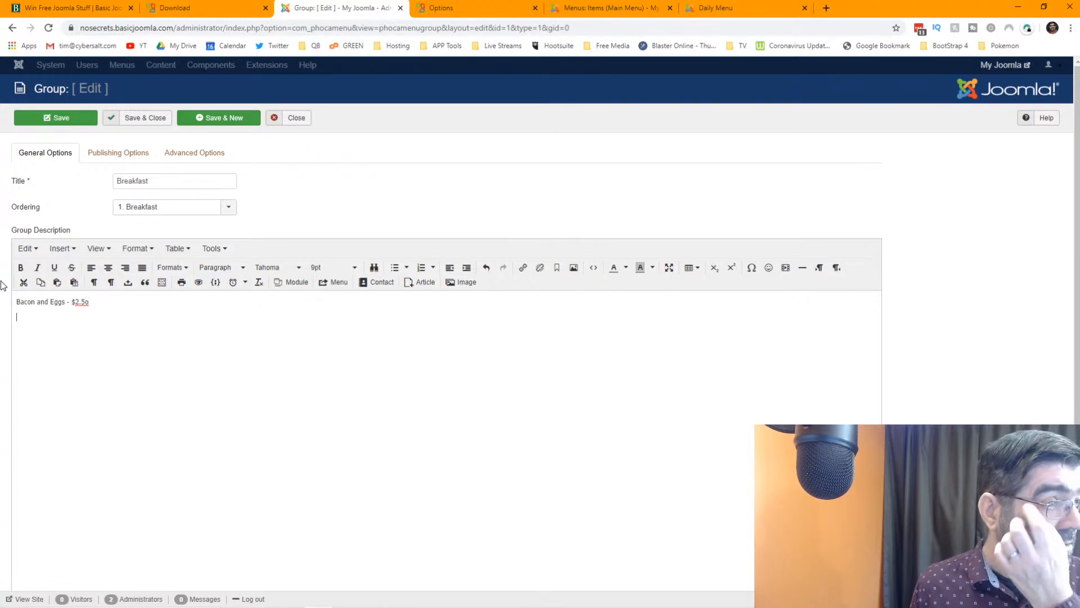
- In Advanced Options, enable the second price and set headings 'Header Price' and 'Second Price'
click(133, 153)
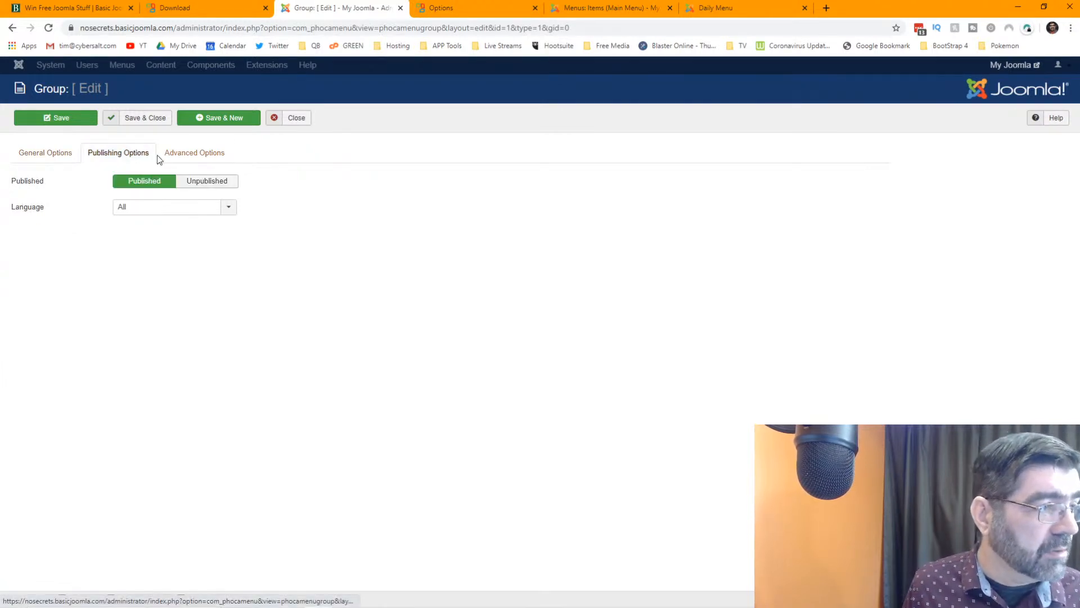
click(187, 156)
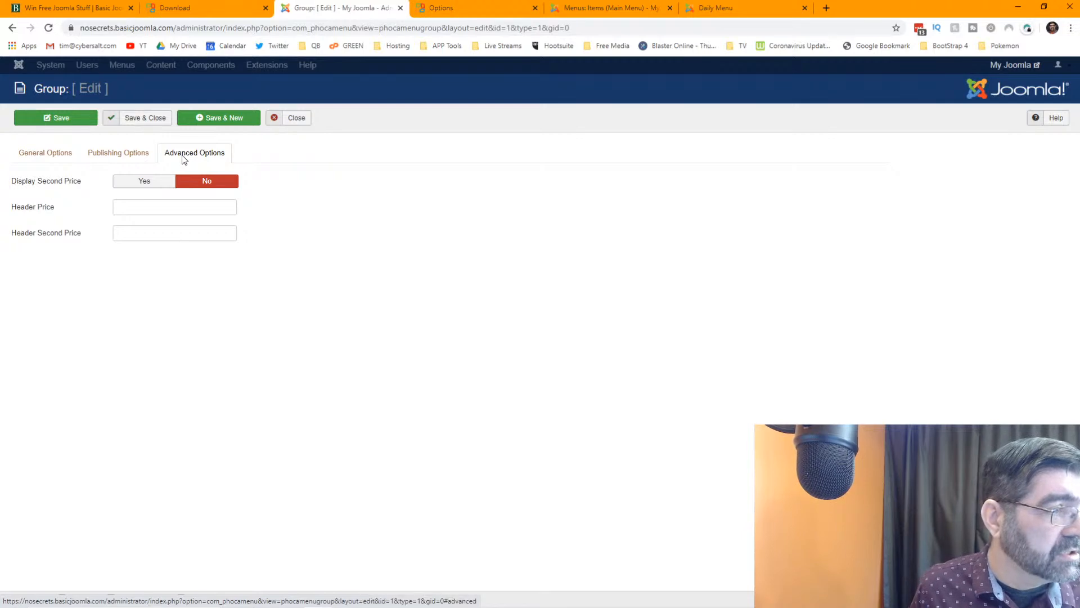
mouse_move(42, 186)
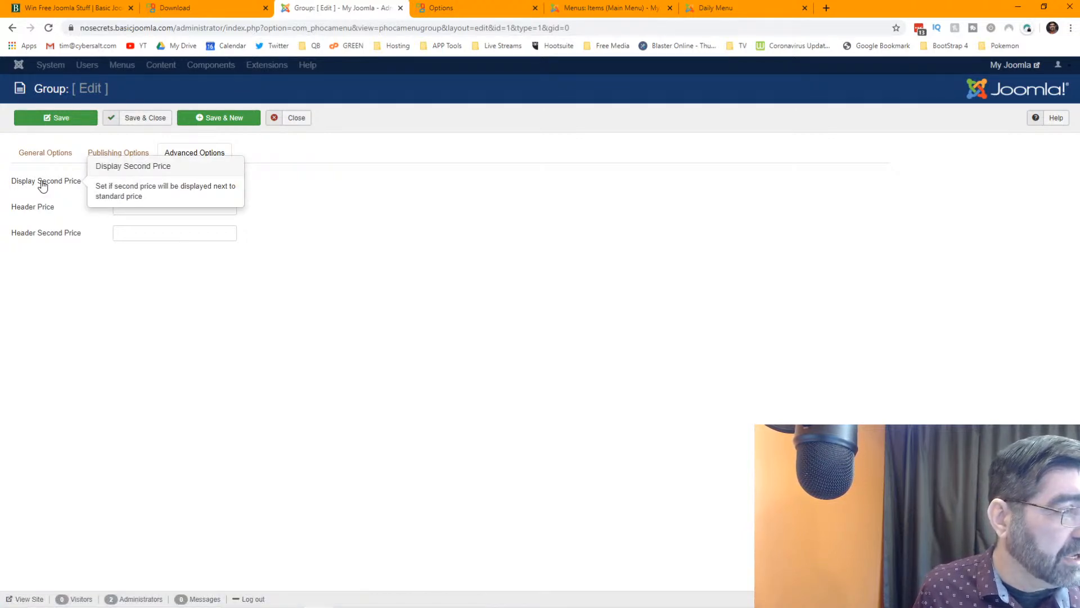
click(146, 189)
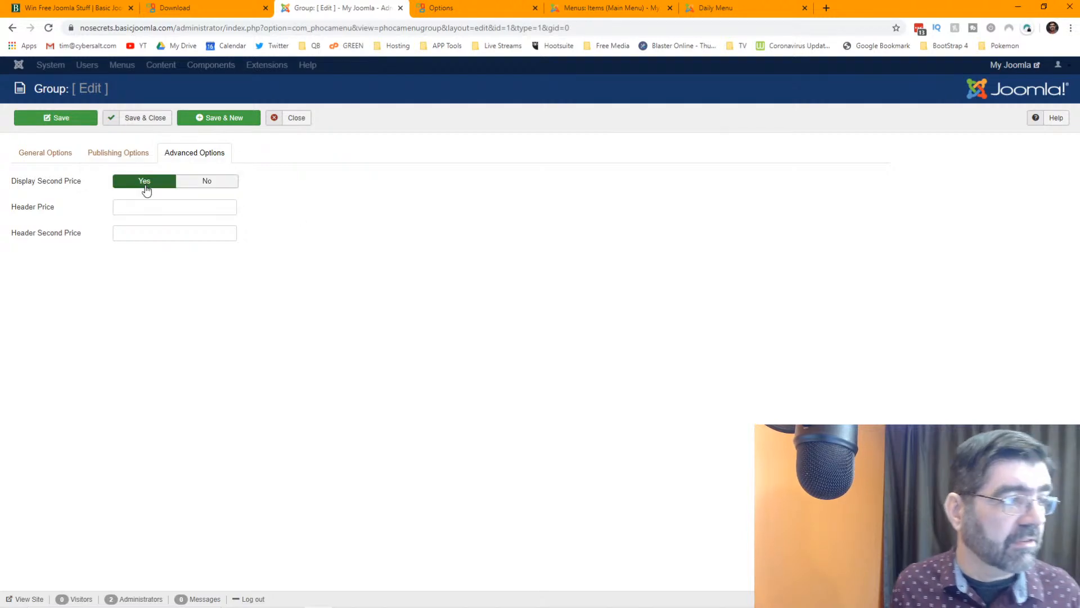
mouse_move(44, 209)
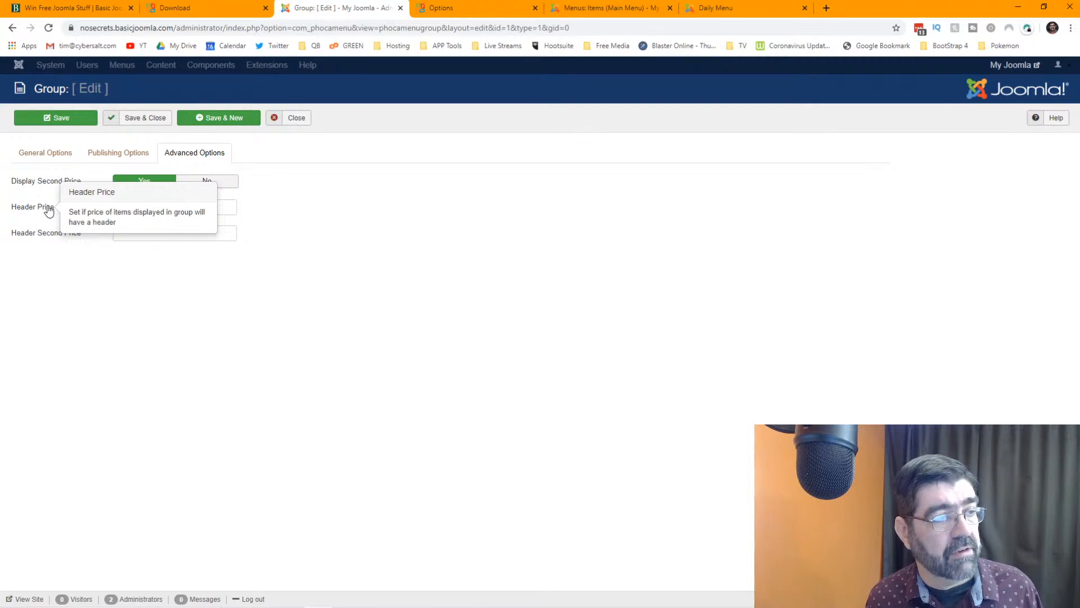
click(217, 210)
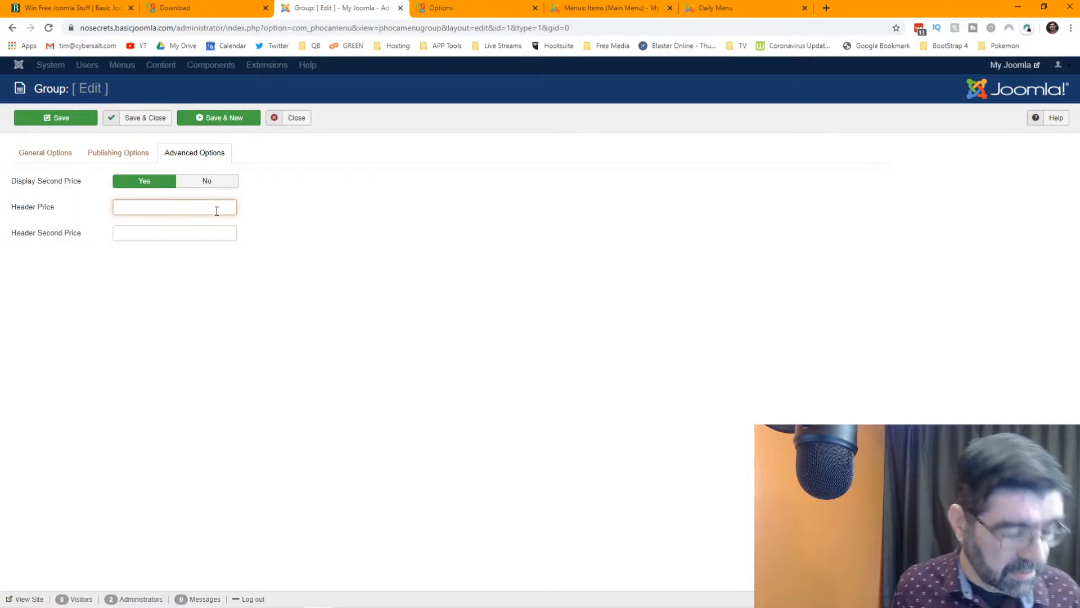
text(Header Price)
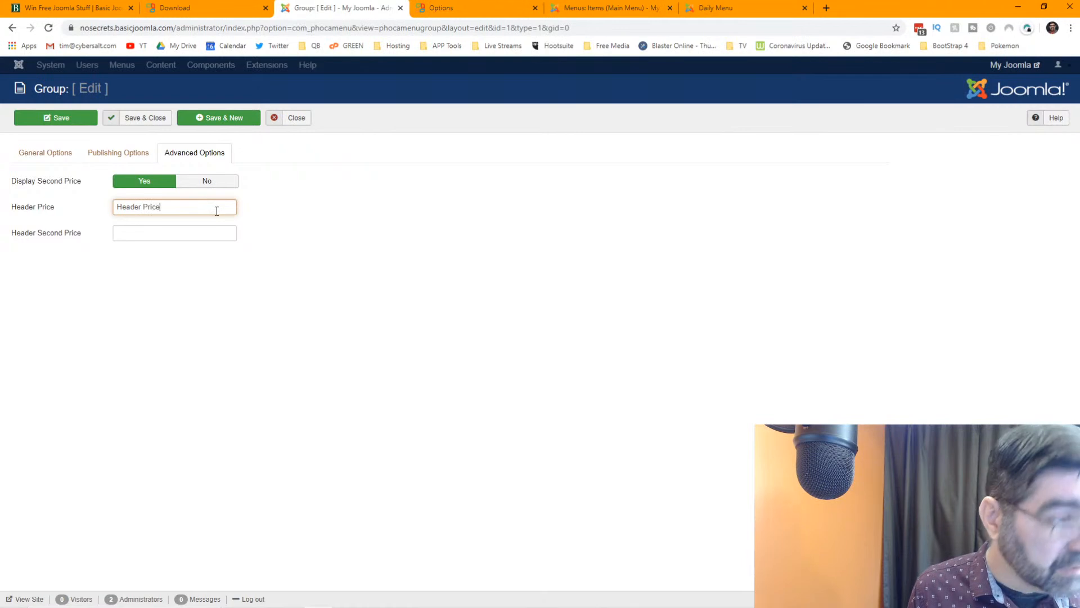
key(Tab)
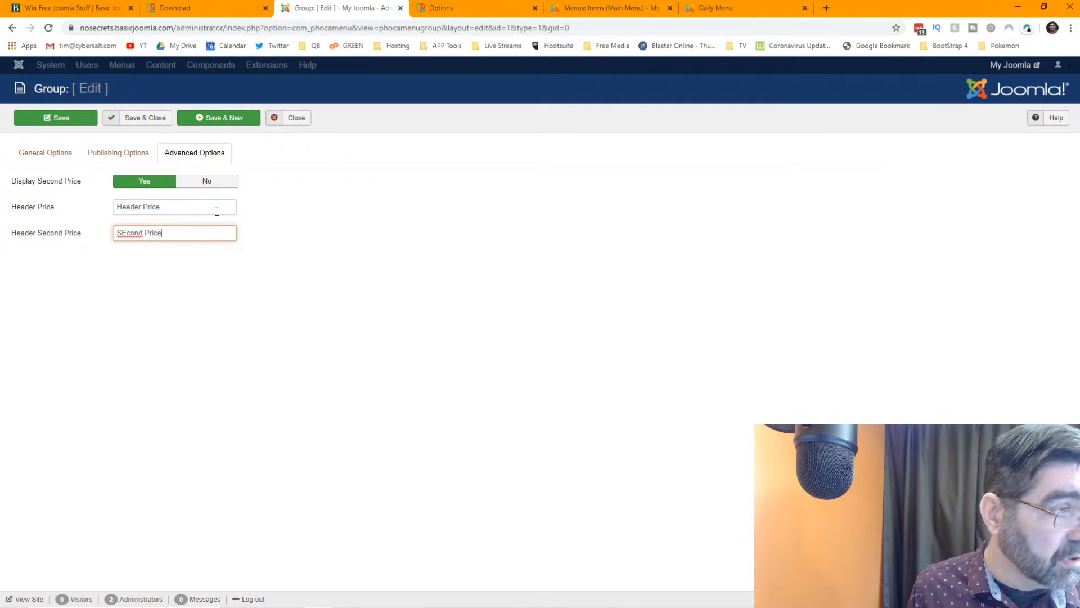
key(Left)
key(Left)
key(Left)
key(Left)
key(Left)
key(Left)
key(Left)
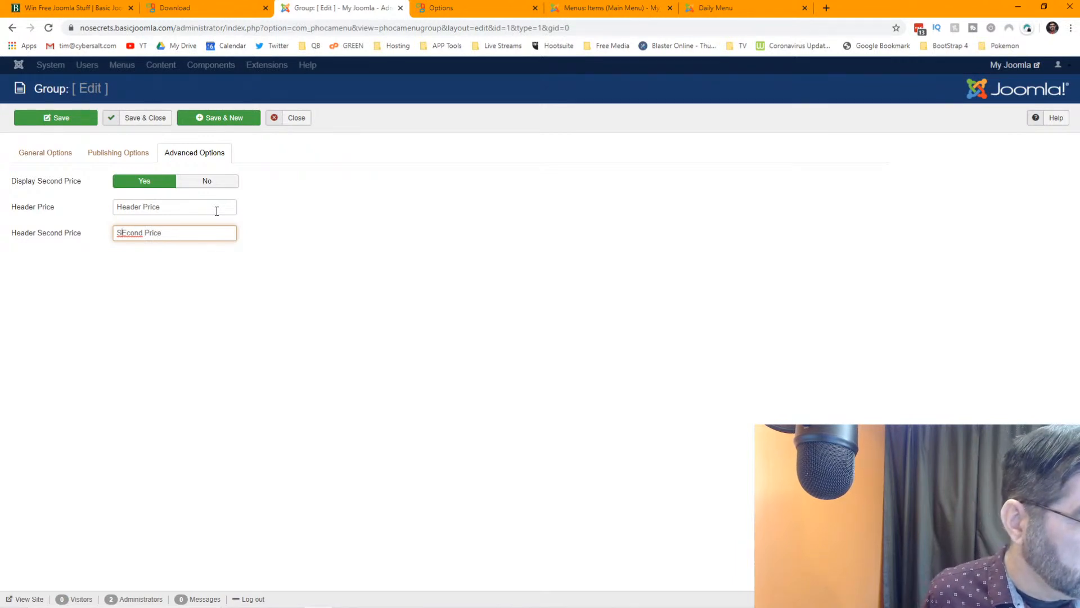
key(BackSpace)
text(e)
key(Tab)
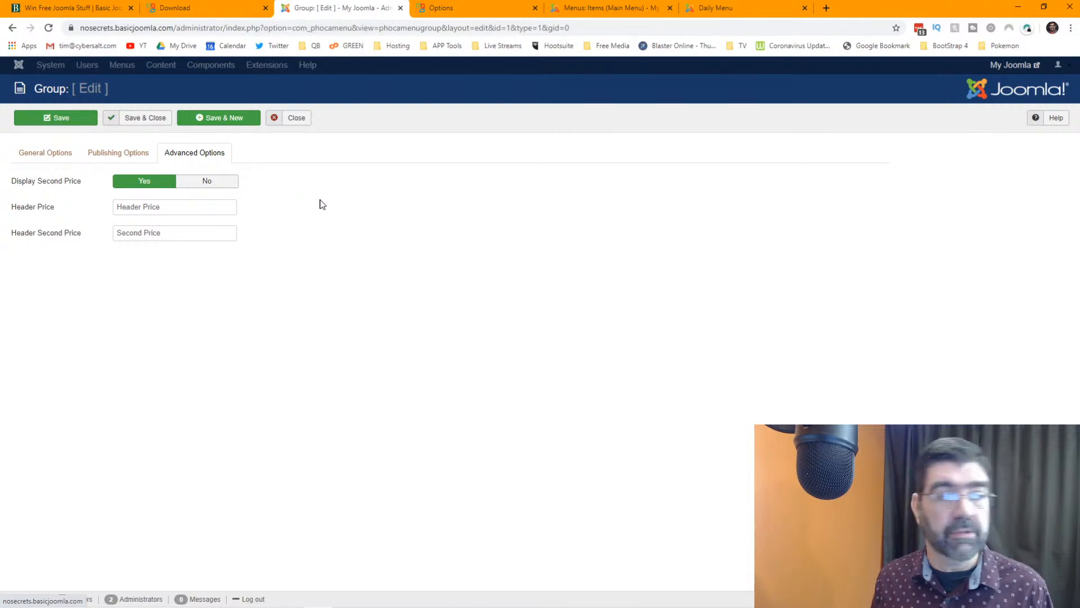
- Correct the description price to $2.50 and save and close the Breakfast group
click(132, 157)
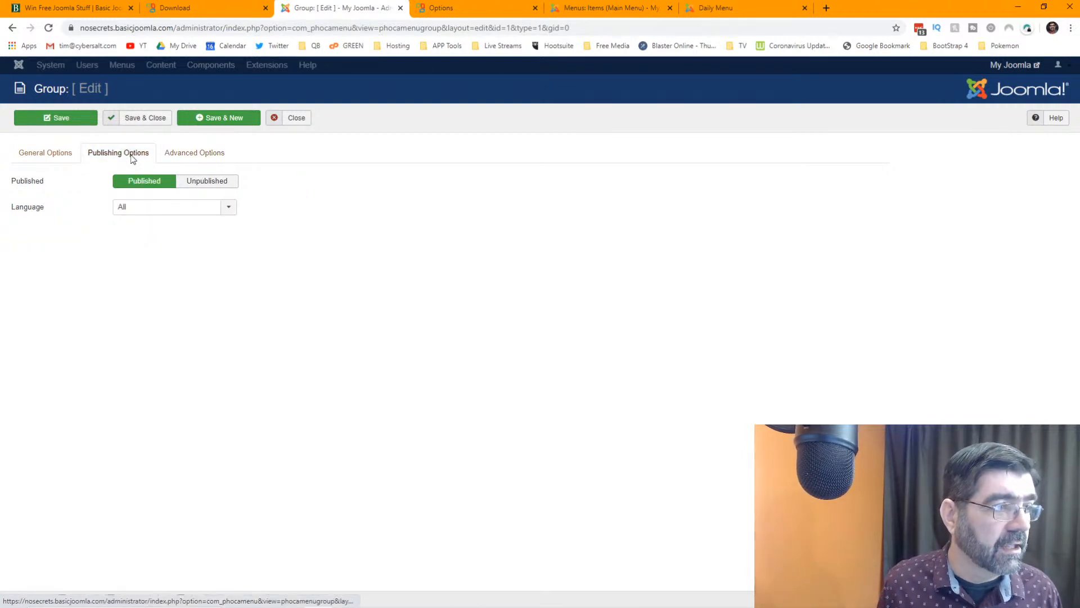
click(46, 159)
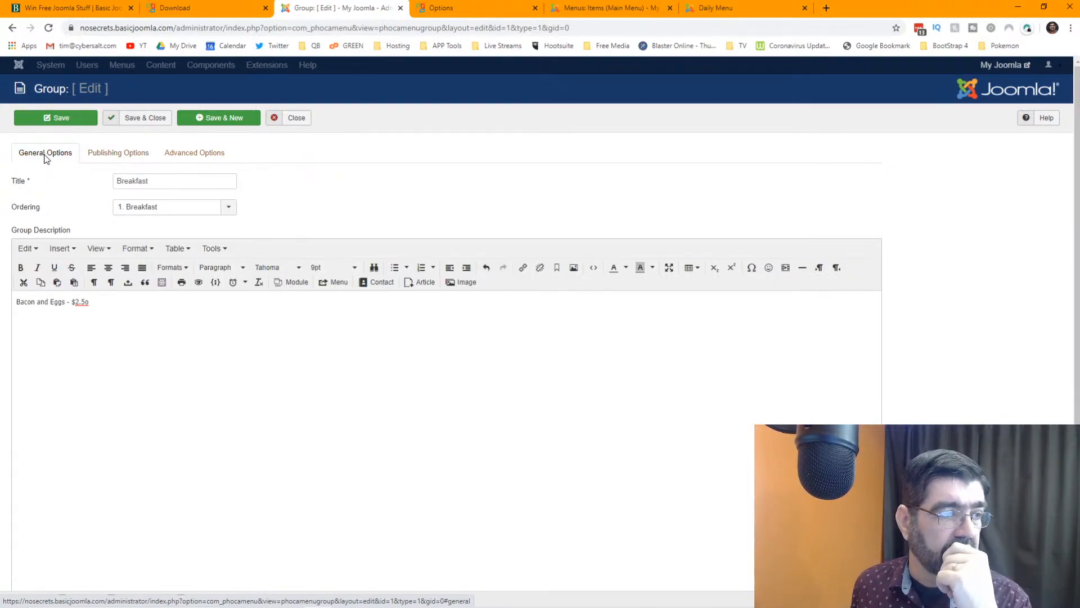
drag(89, 303, 86, 303)
text(0)
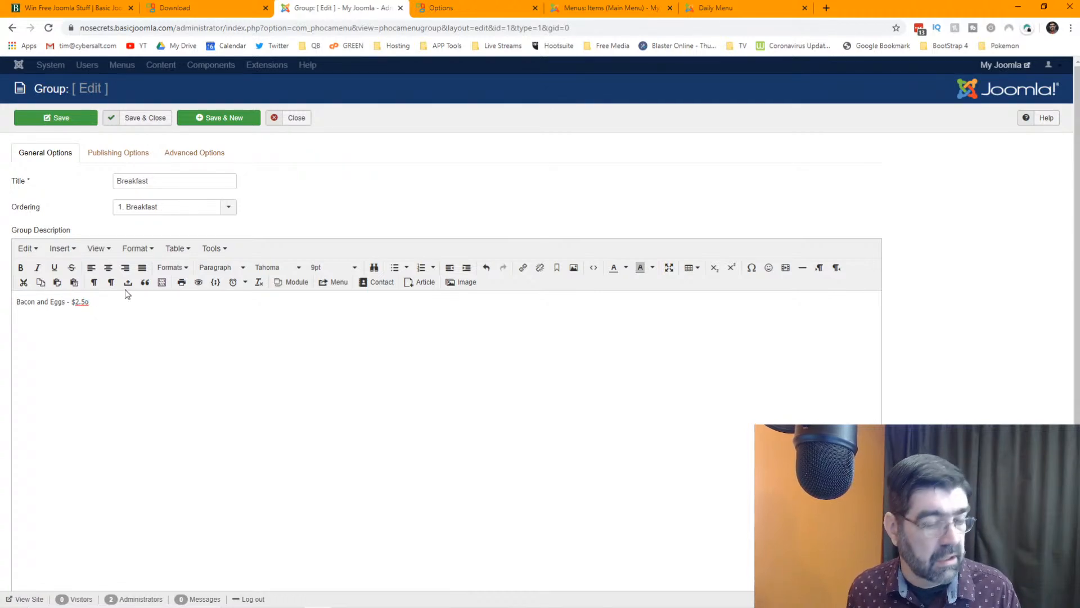
text(0)
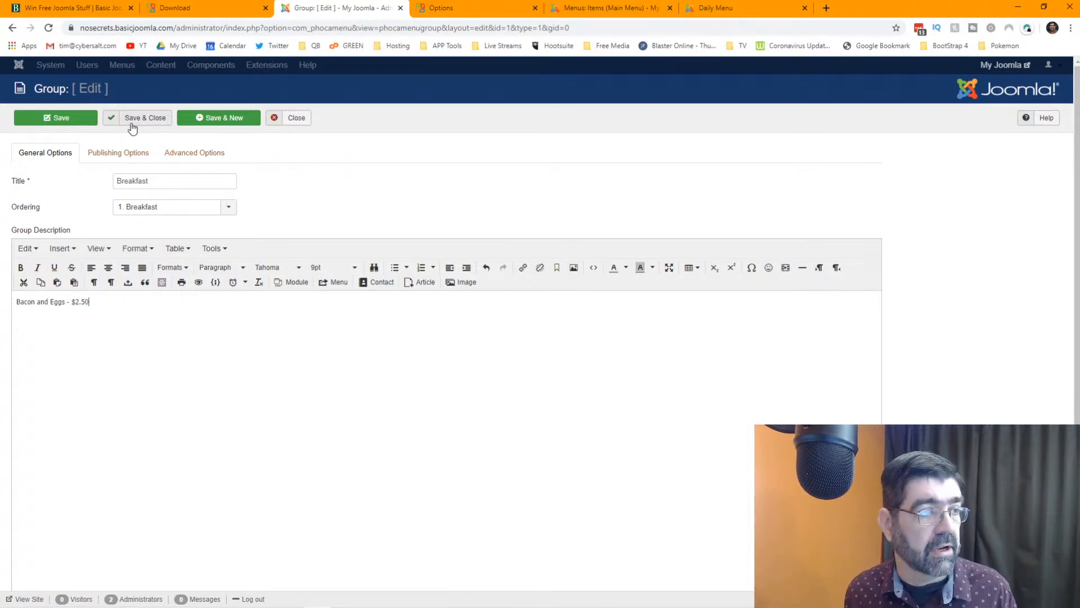
click(63, 120)
click(450, 8)
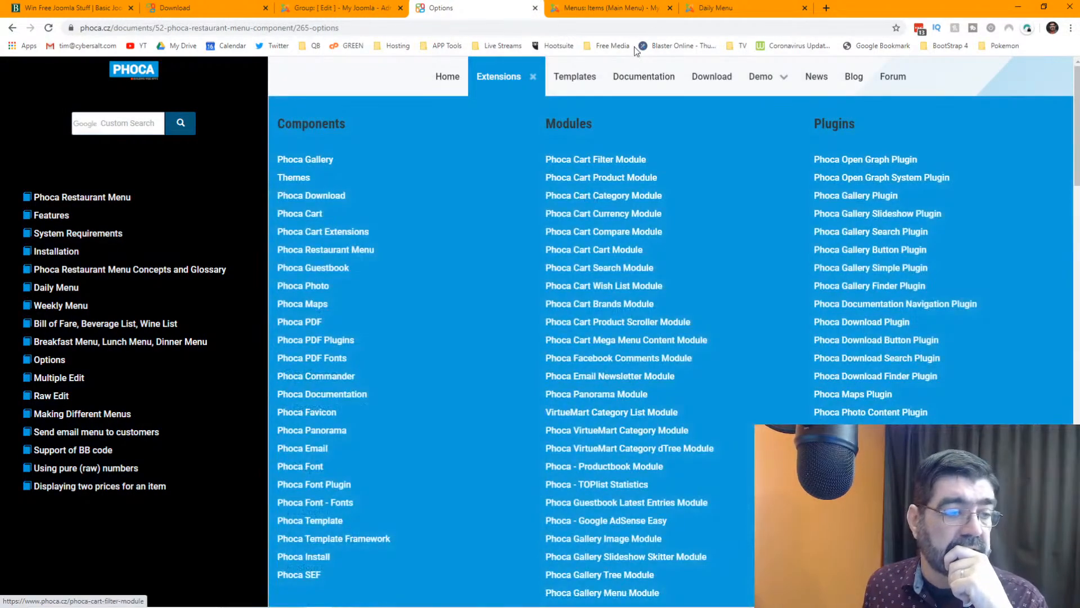
scroll(611, 214, down, 2)
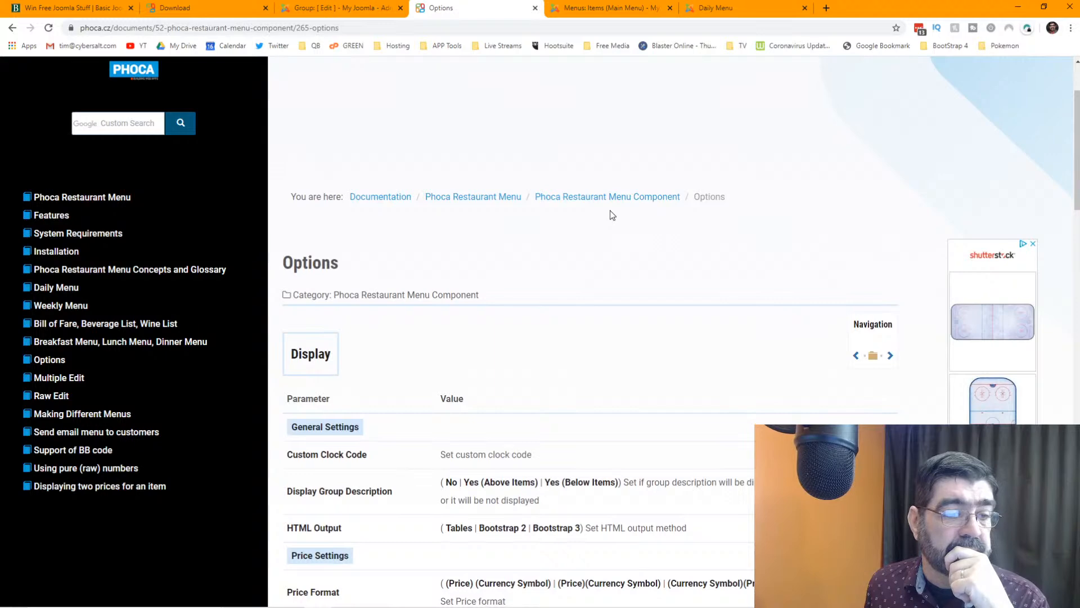
scroll(612, 215, down, 2)
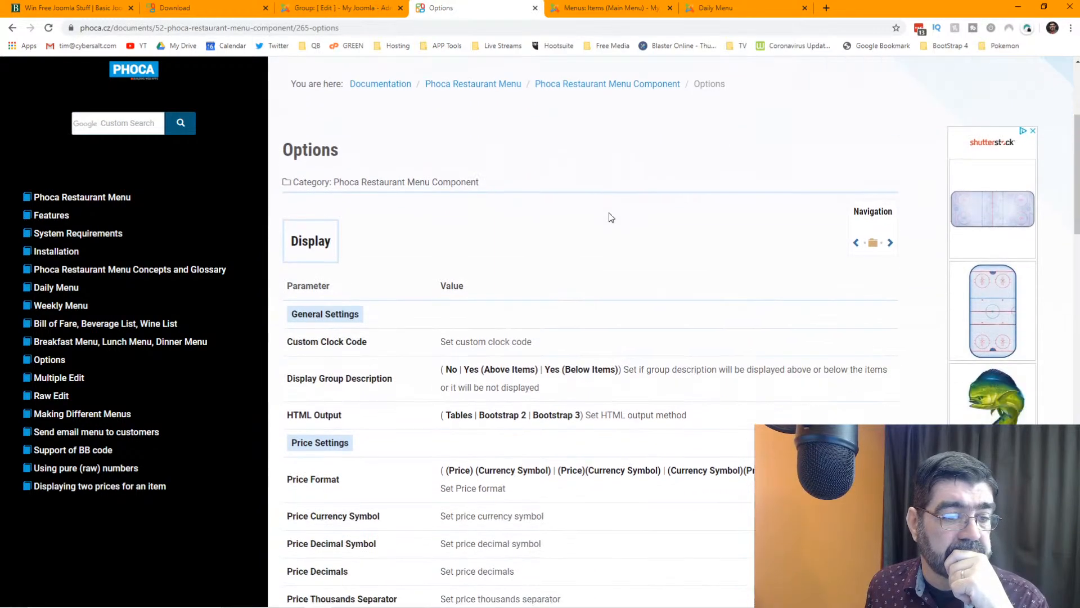
scroll(611, 217, up, 4)
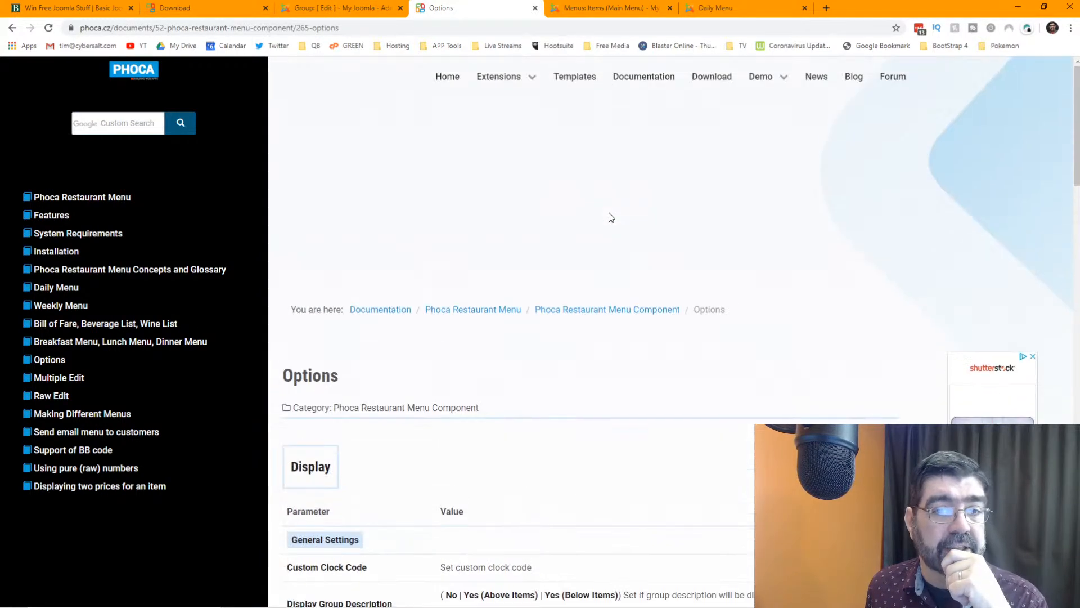
click(720, 8)
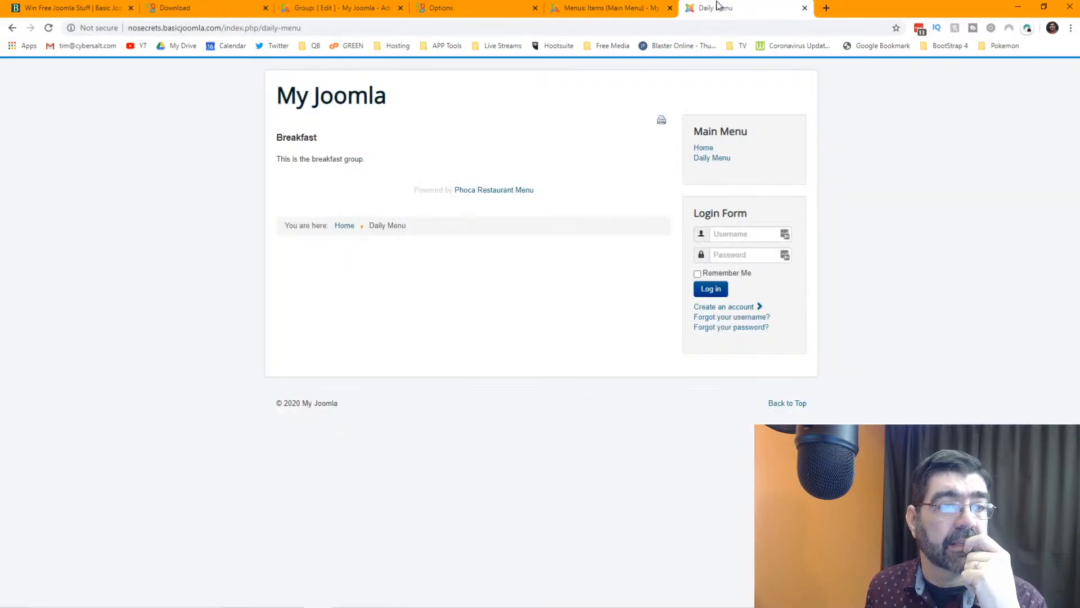
click(48, 27)
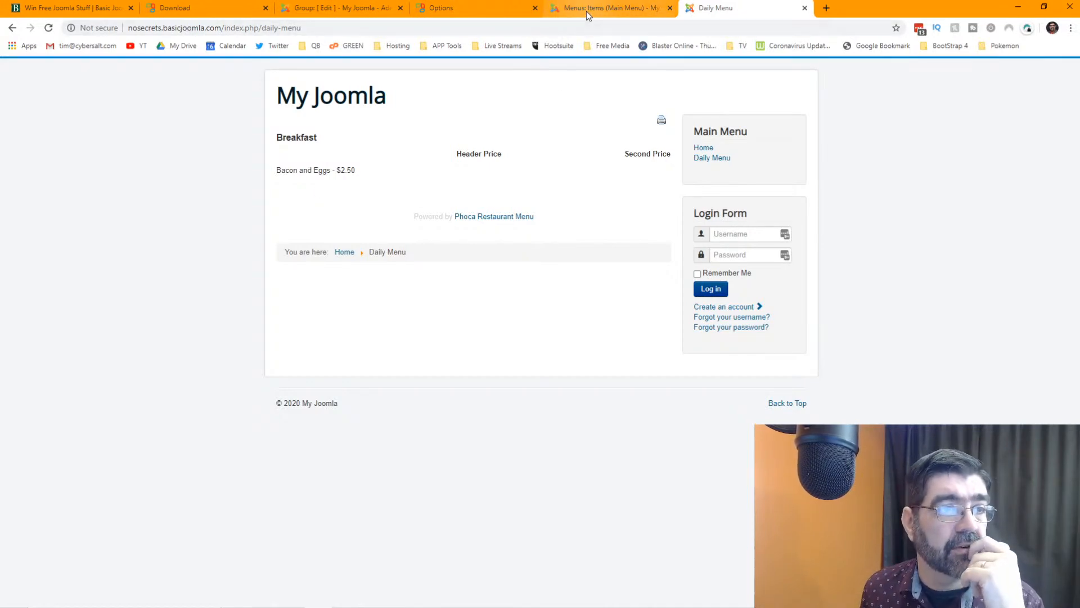
click(450, 8)
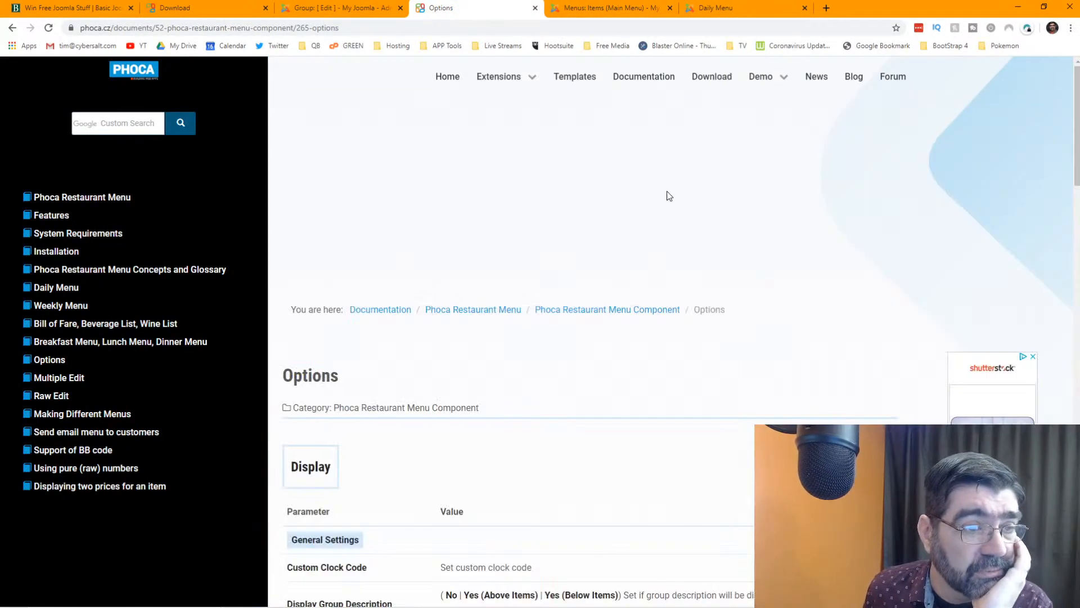
scroll(512, 239, down, 2)
scroll(513, 236, down, 4)
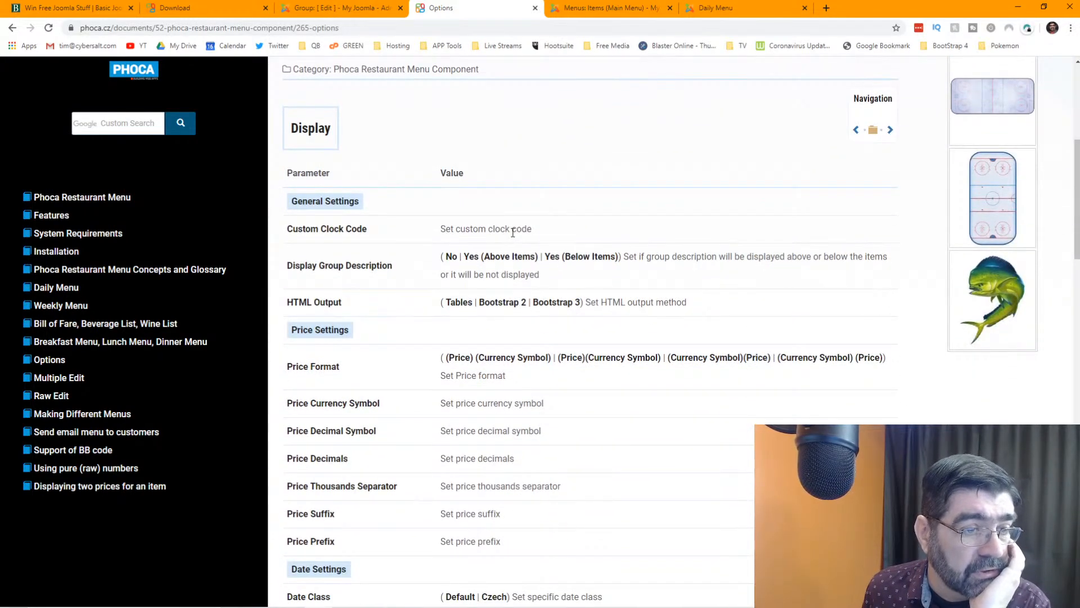
scroll(513, 231, down, 2)
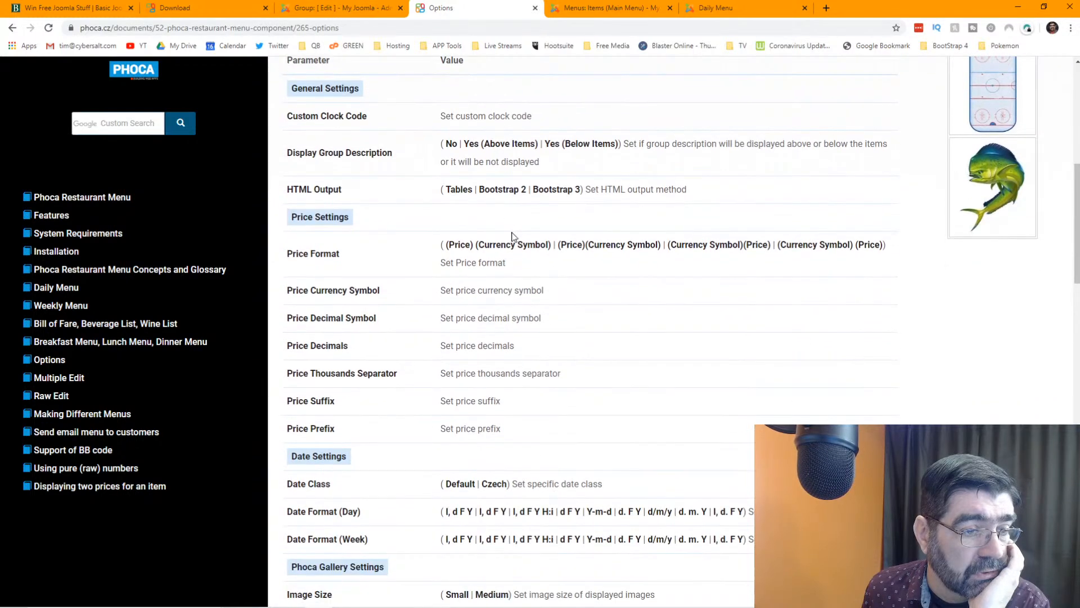
scroll(512, 237, down, 7)
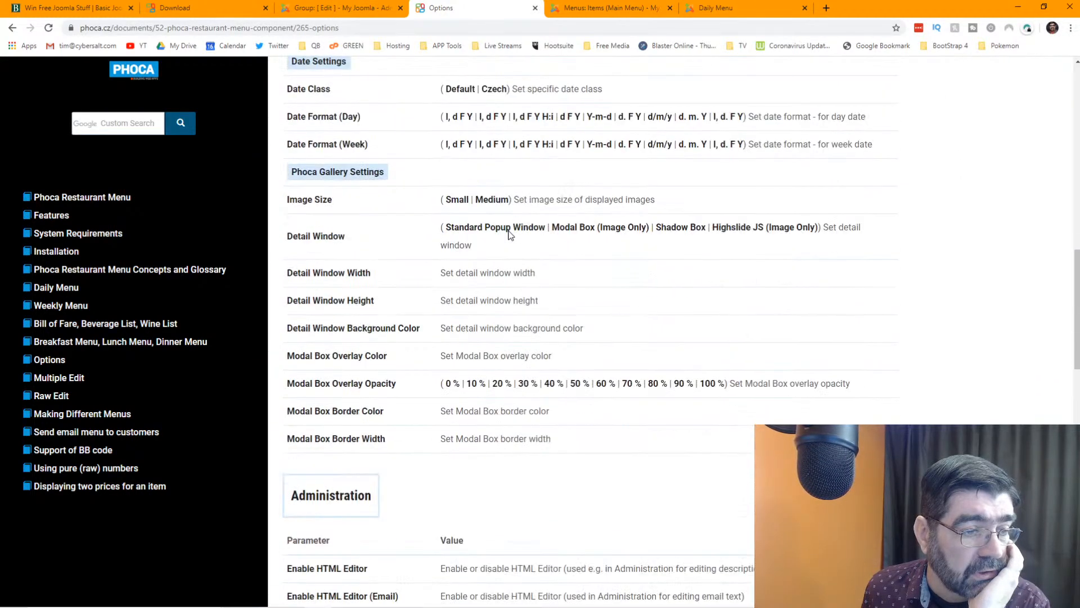
scroll(510, 231, down, 2)
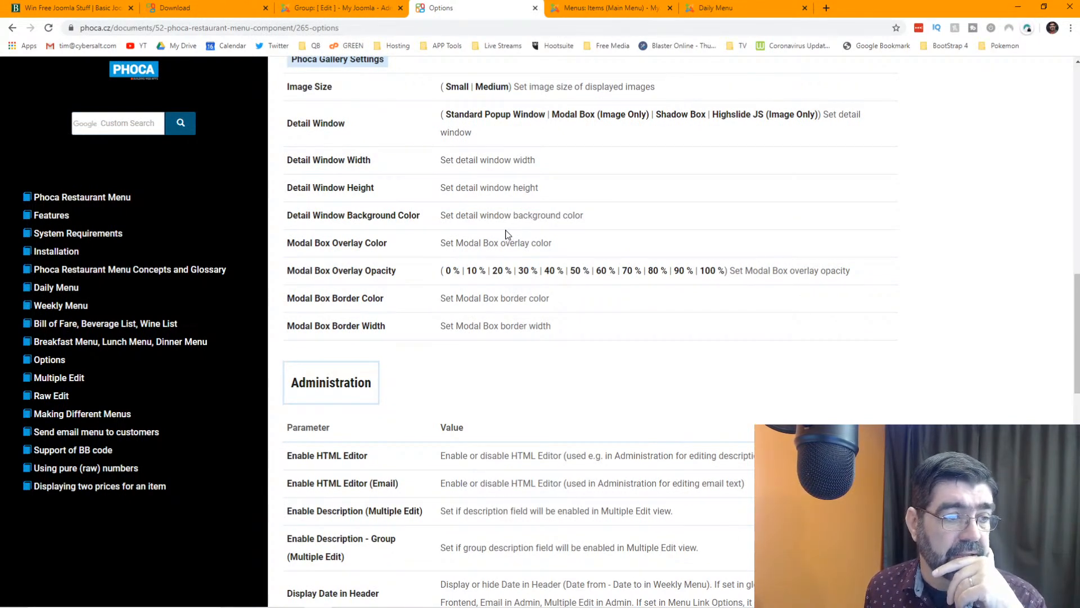
scroll(504, 235, down, 1)
scroll(505, 233, up, 3)
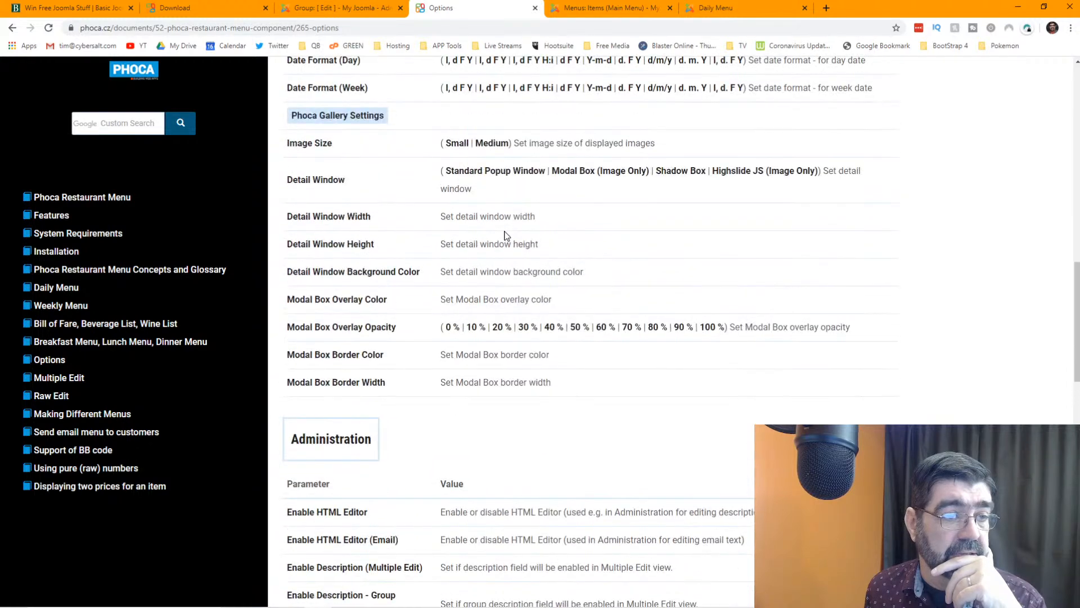
scroll(505, 233, up, 15)
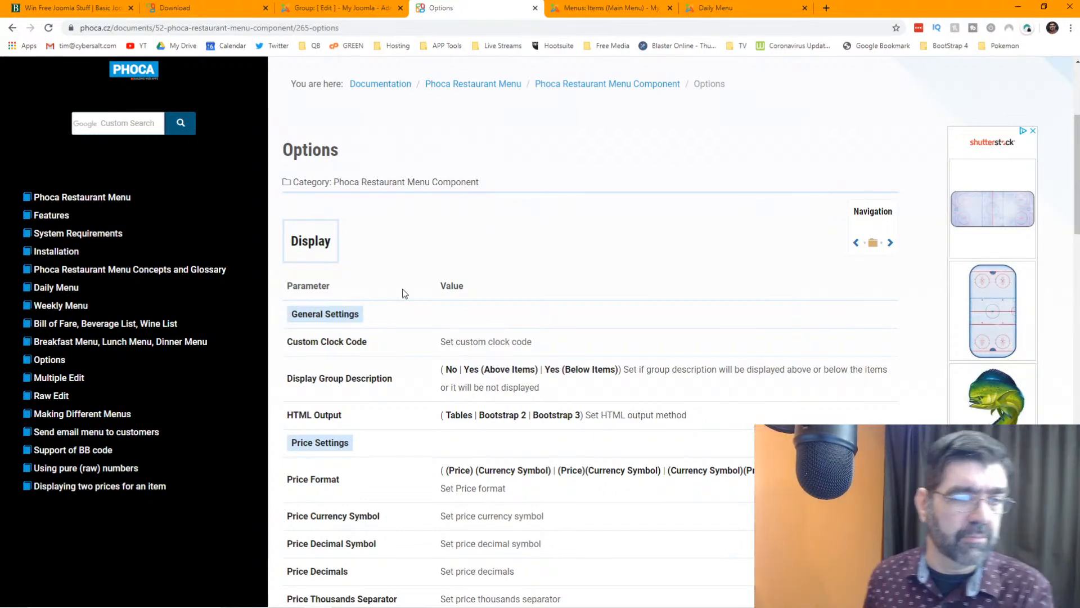
scroll(488, 323, down, 3)
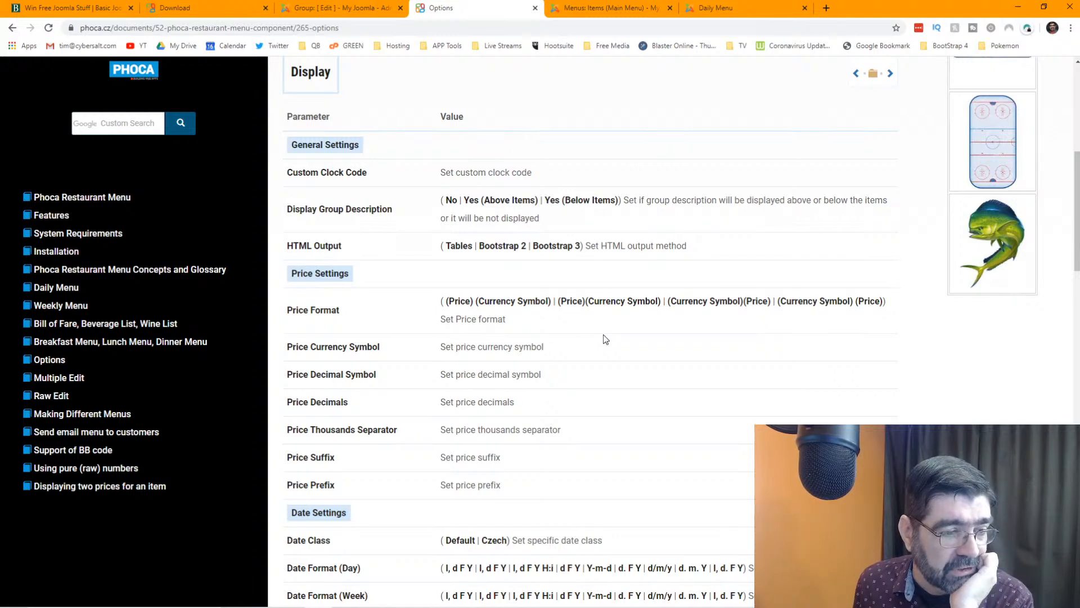
- Scroll the documentation and open its table of contents
scroll(604, 336, up, 4)
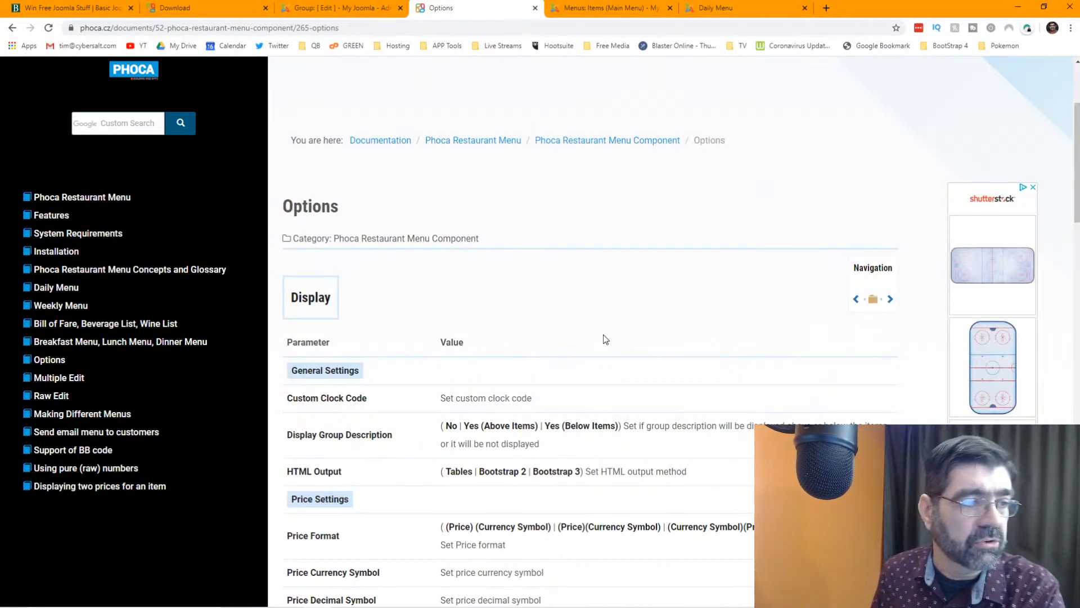
scroll(605, 337, up, 3)
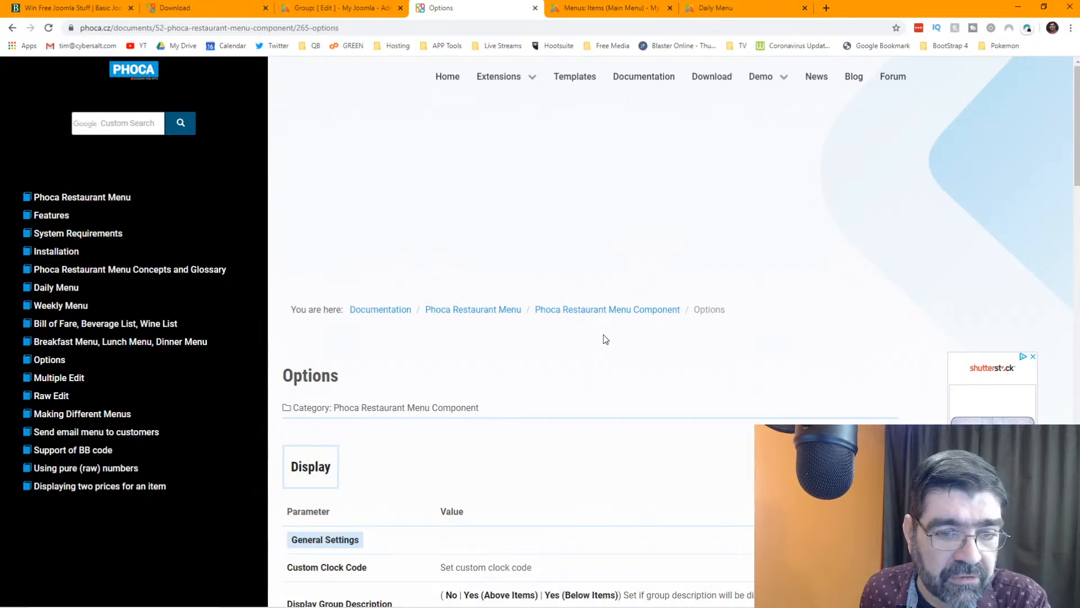
scroll(604, 338, down, 4)
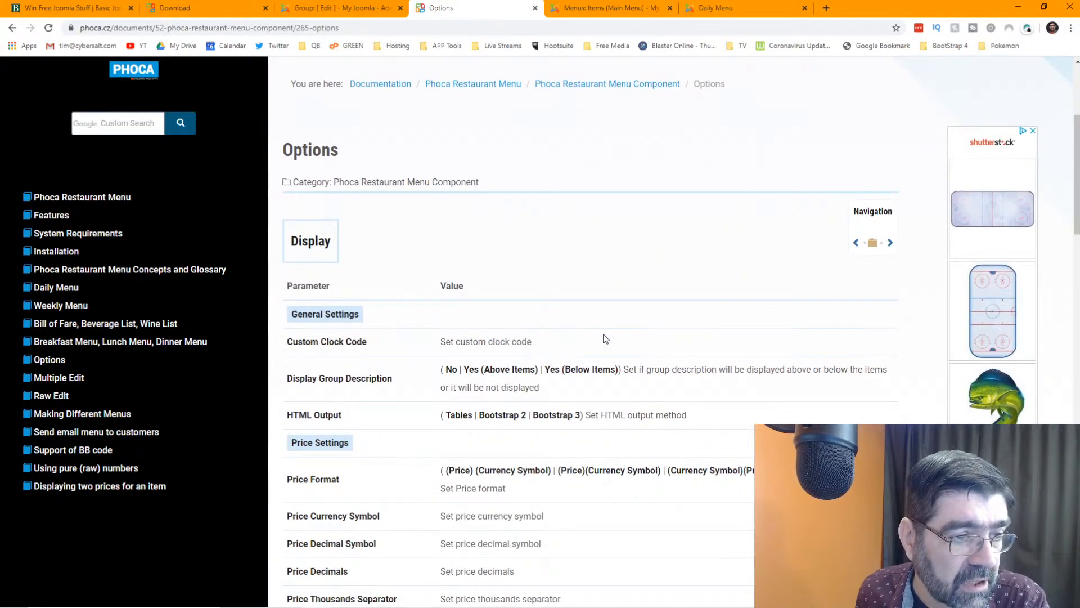
click(872, 242)
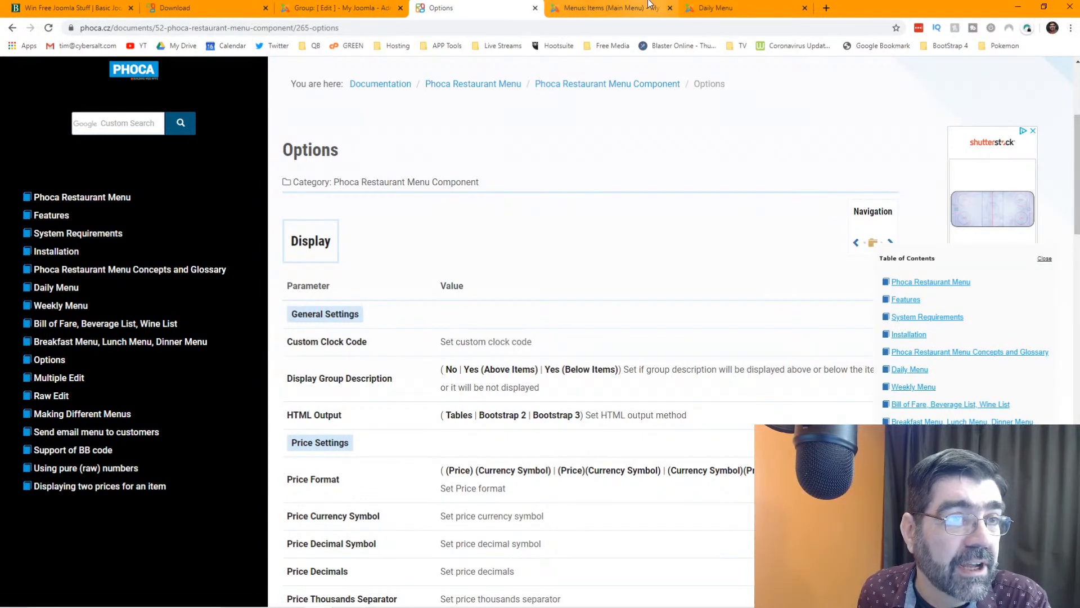
scroll(425, 121, up, 4)
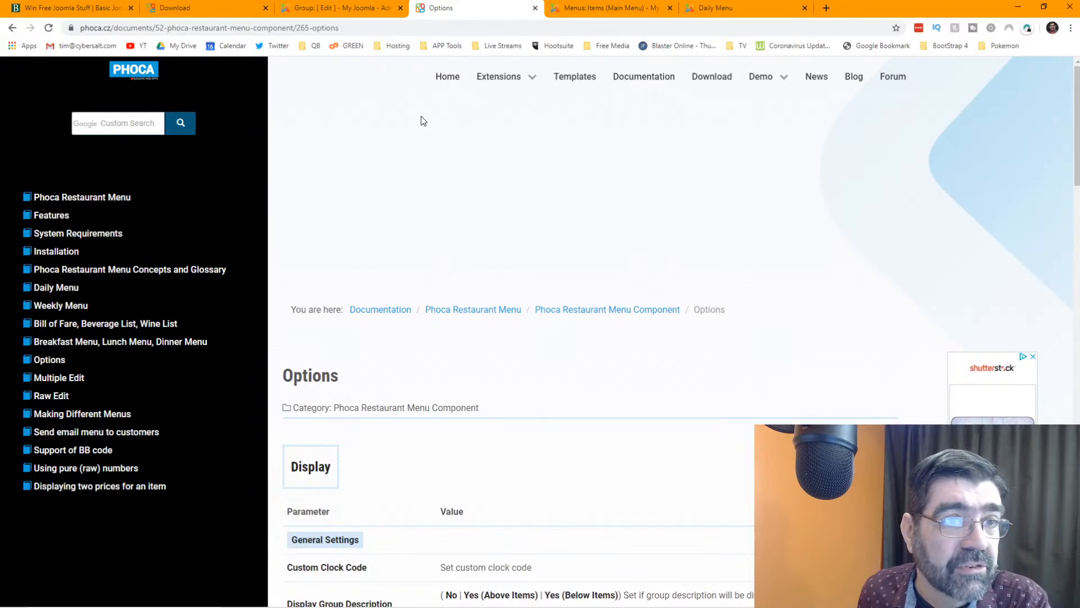
- Open the Restaurant Menu Demo site in a new tab and go to its Daily Menu page
click(764, 79)
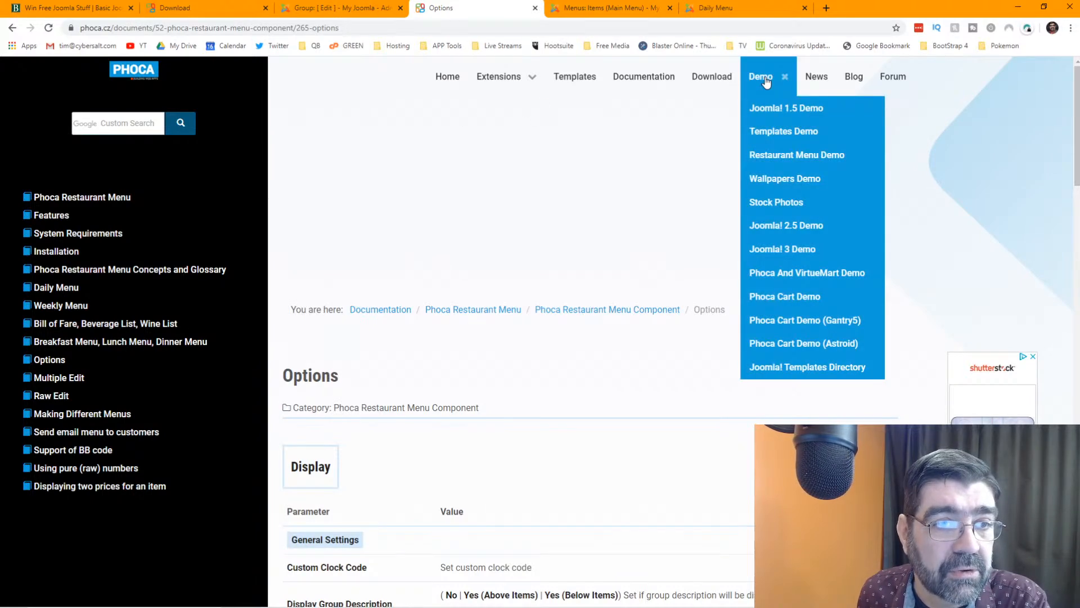
right_click(778, 155)
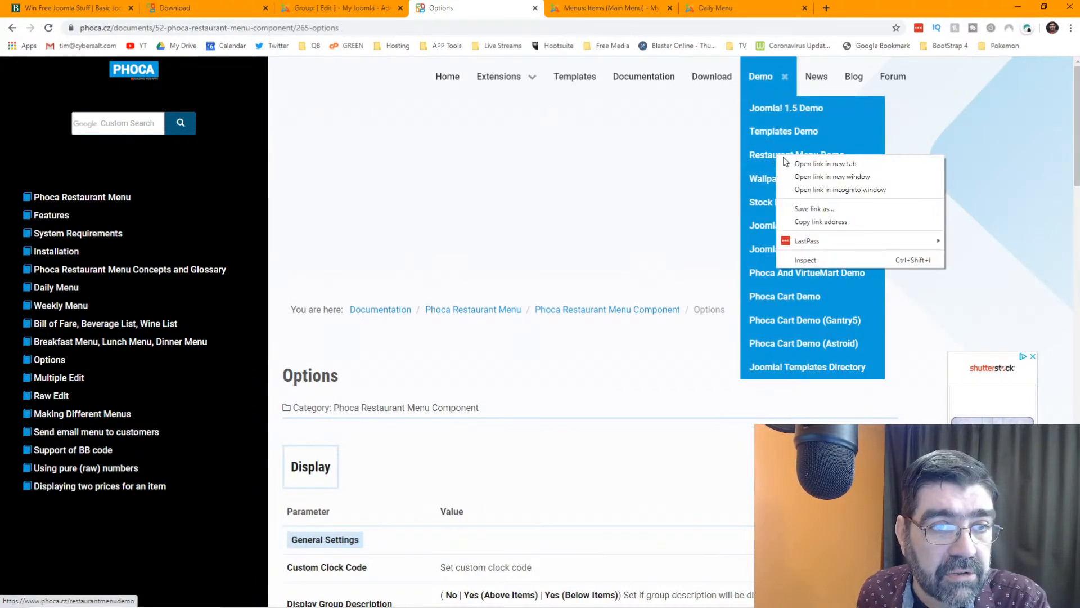
click(789, 163)
click(594, 7)
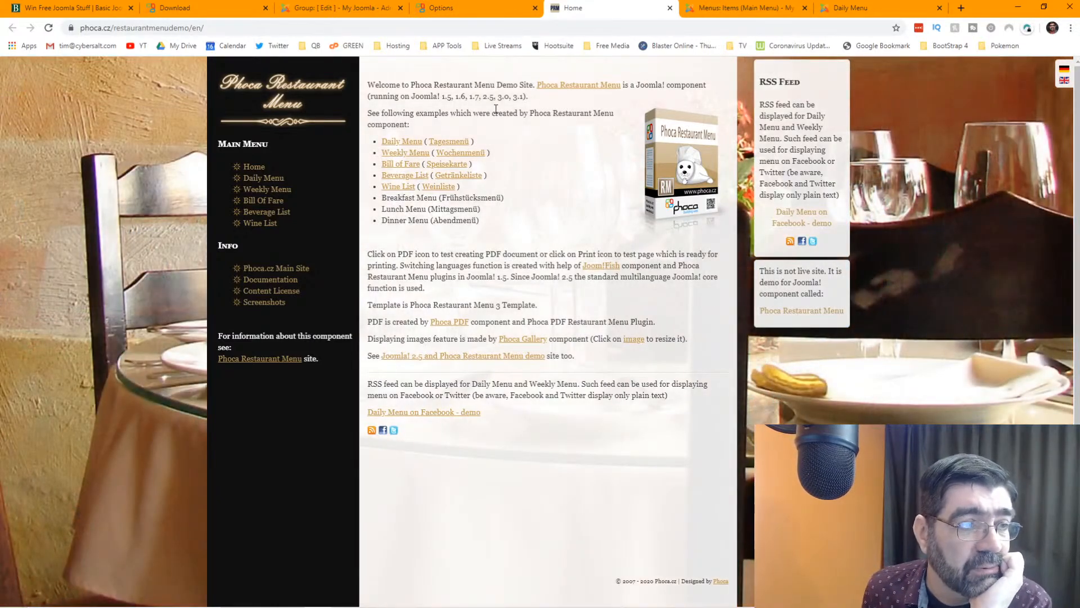
click(394, 144)
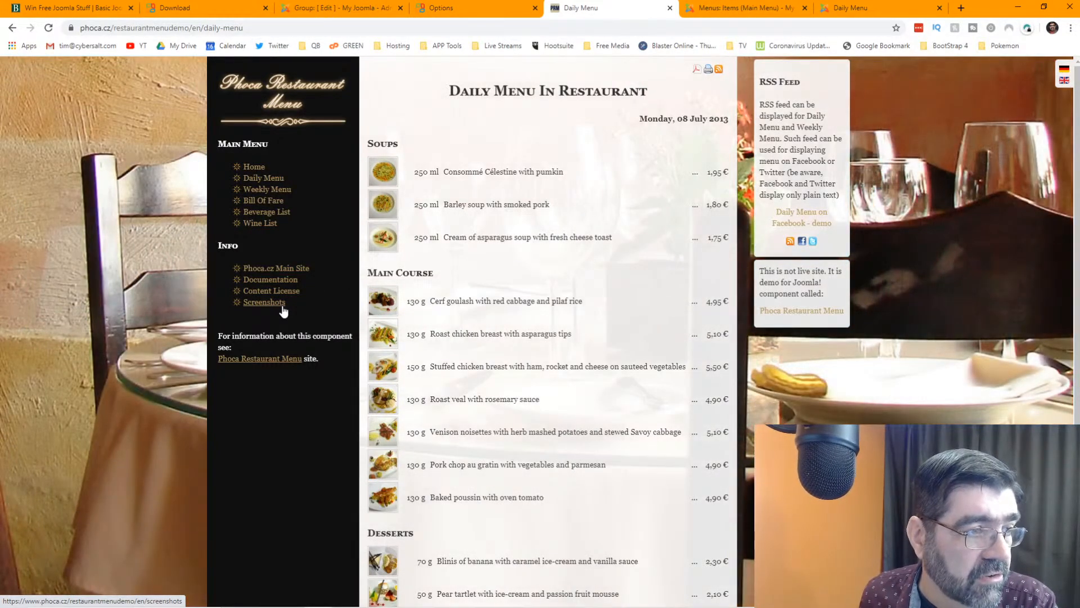
- Open the demo's Screenshots page in a new tab and browse the example menu screenshots
right_click(281, 304)
click(293, 310)
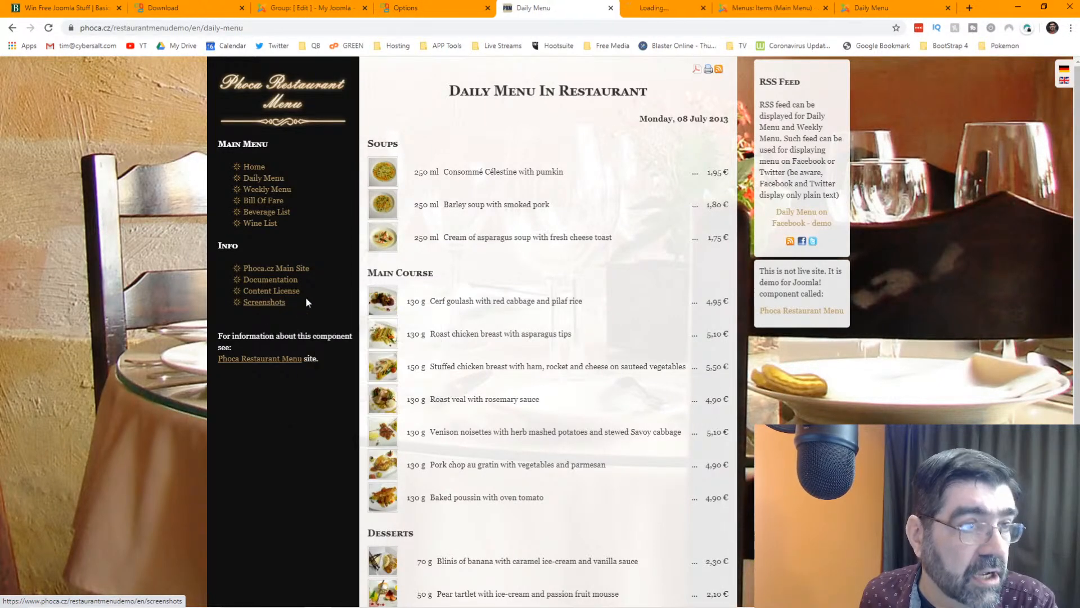
click(647, 7)
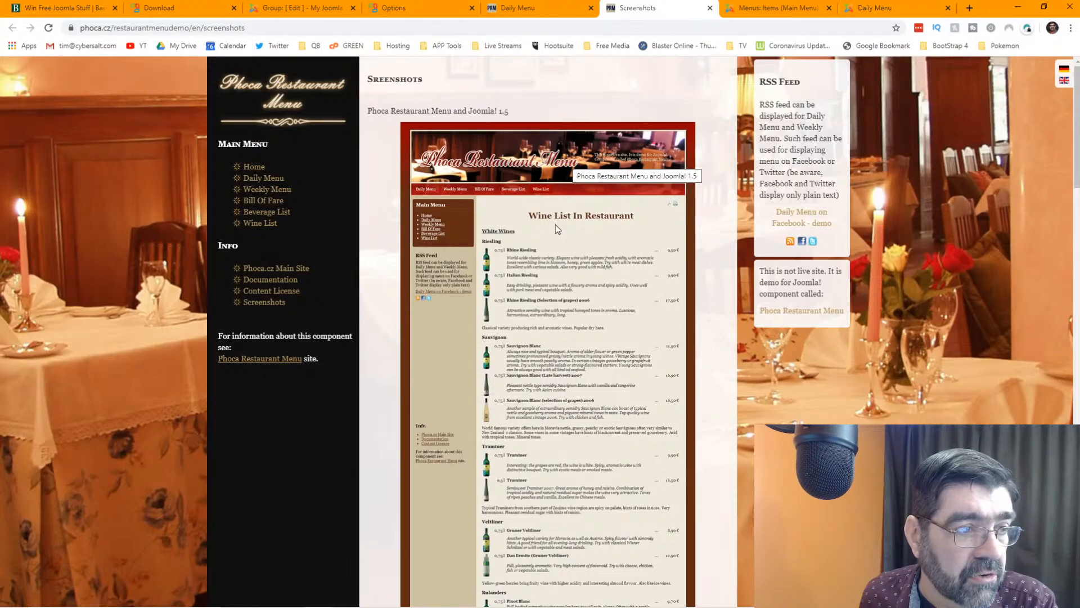
scroll(555, 224, down, 15)
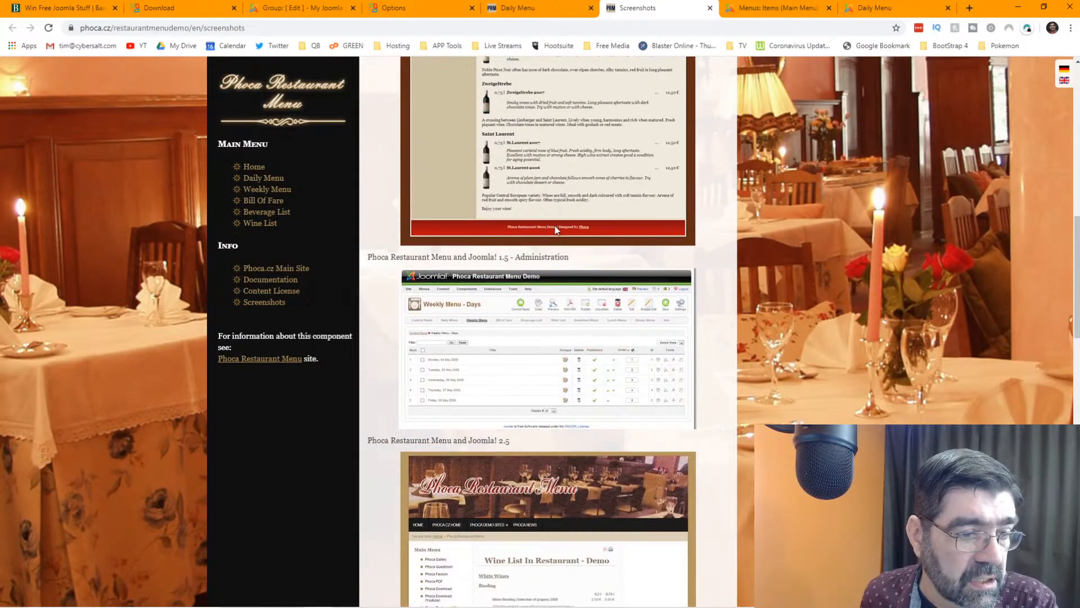
scroll(555, 225, down, 3)
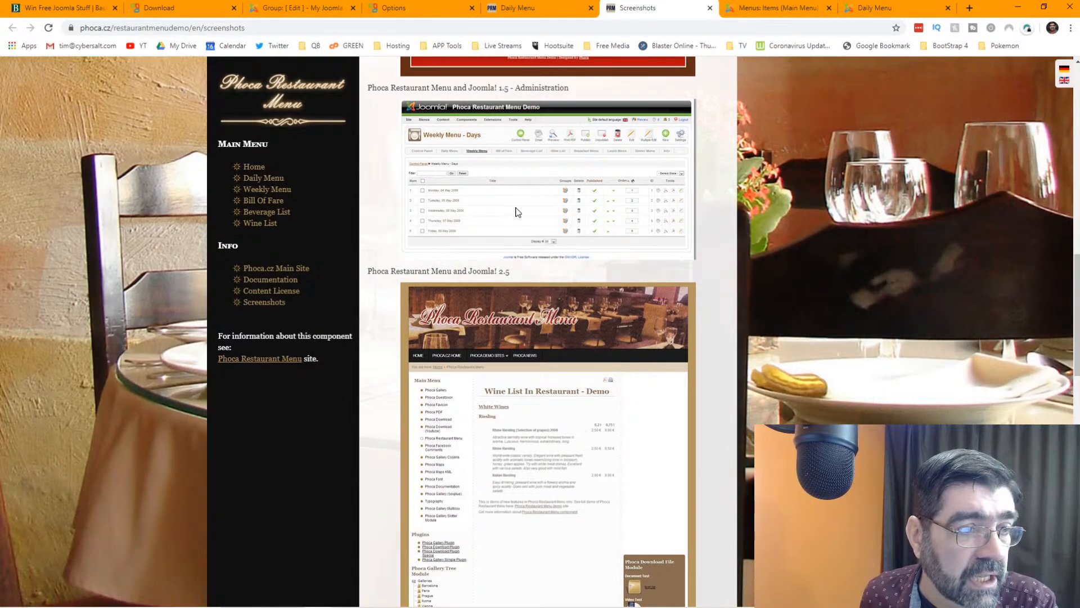
scroll(518, 217, up, 1)
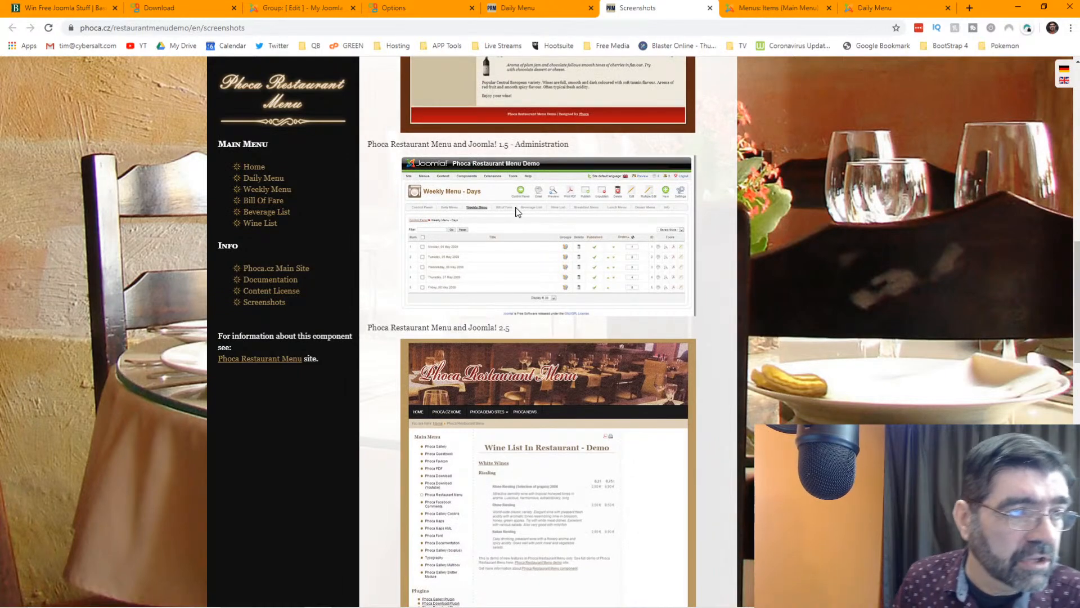
scroll(517, 213, down, 4)
scroll(520, 211, down, 5)
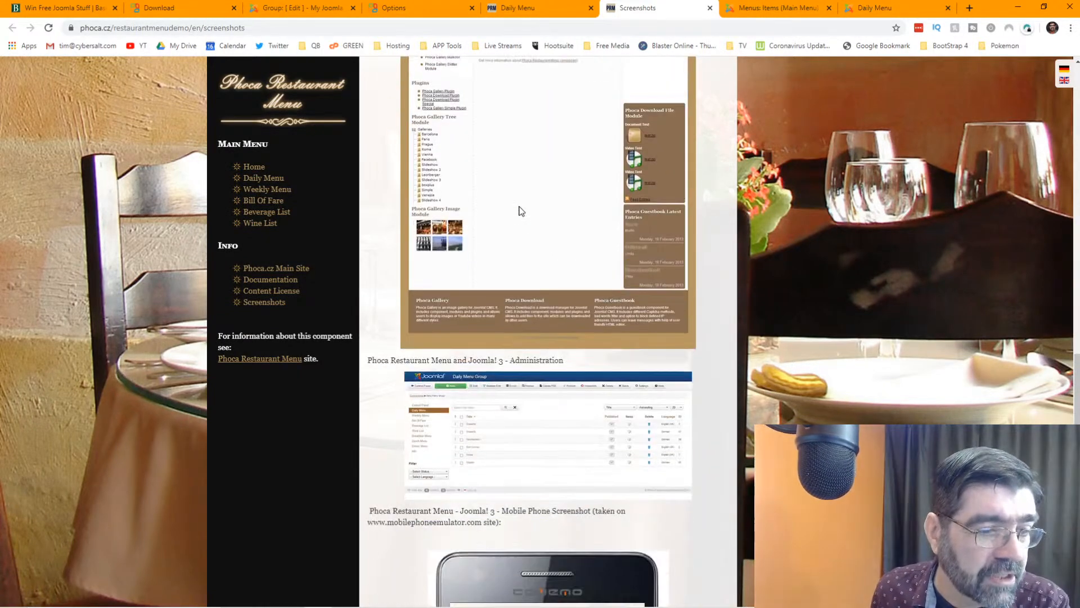
scroll(521, 211, down, 1)
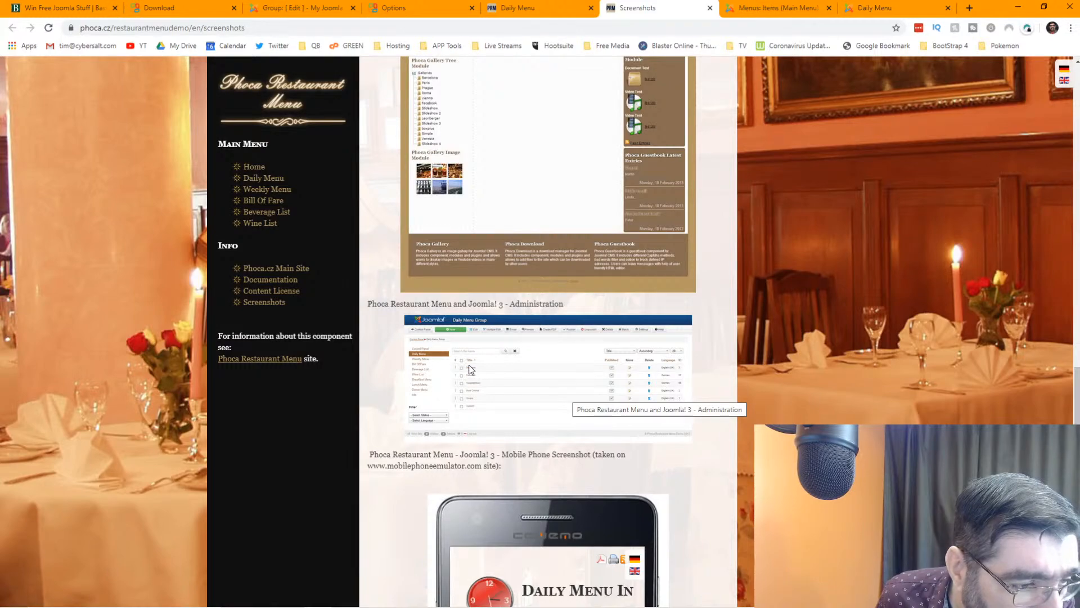
scroll(482, 366, down, 8)
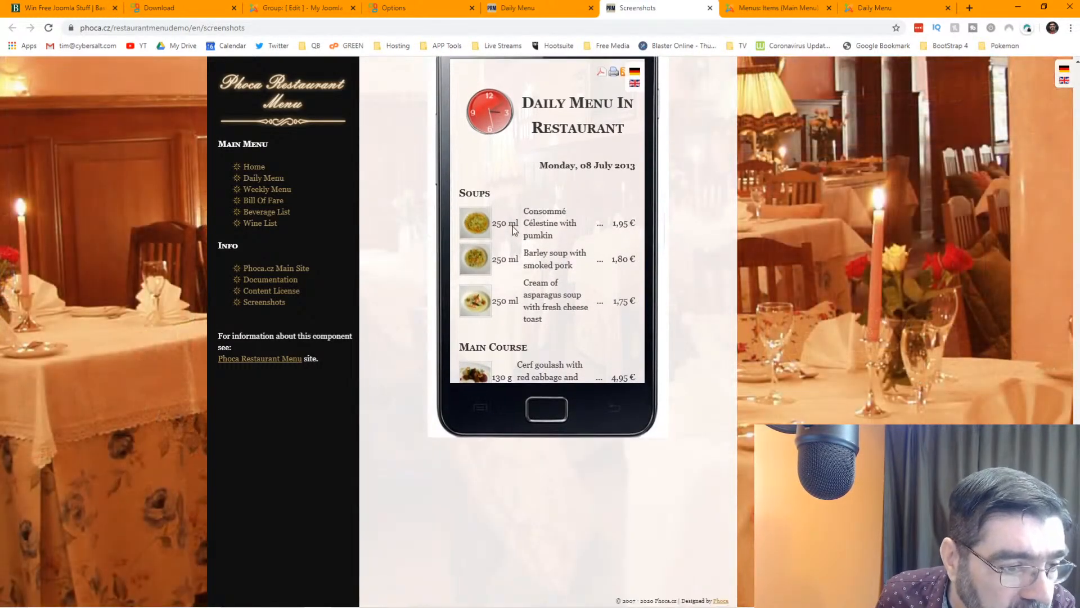
scroll(513, 231, up, 5)
scroll(512, 228, up, 20)
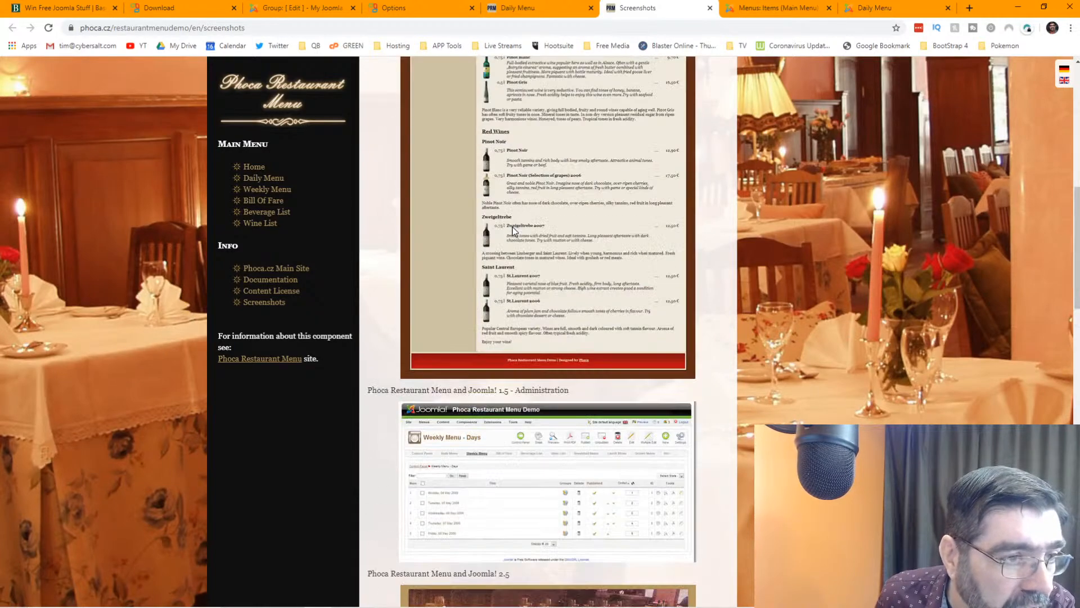
scroll(513, 230, up, 10)
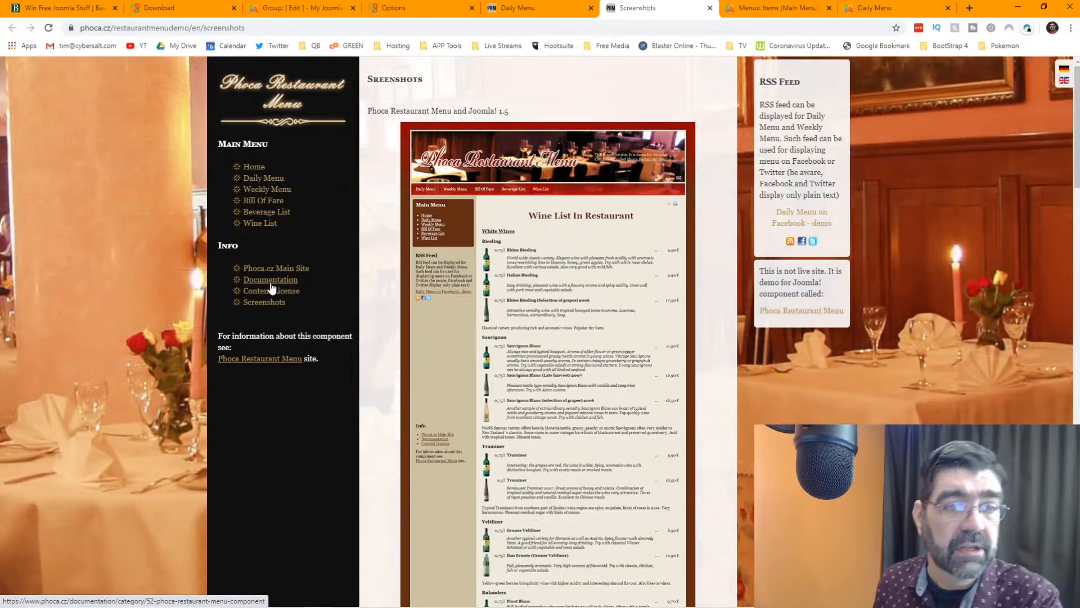
- Navigate Documentation to the Phoca Restaurant Menu Component article list
click(271, 280)
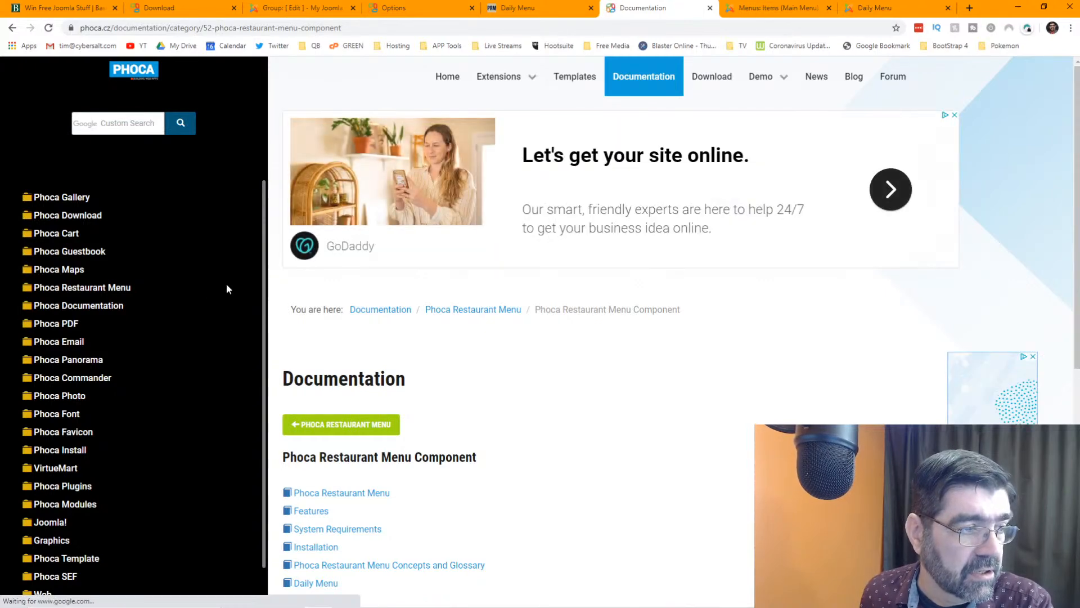
click(96, 289)
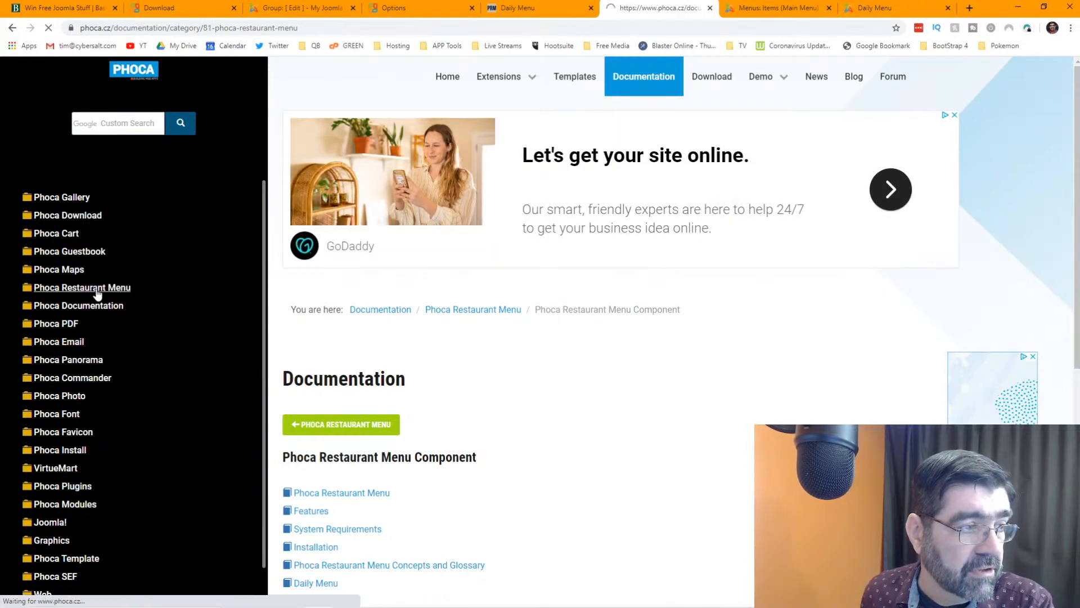
scroll(486, 338, down, 3)
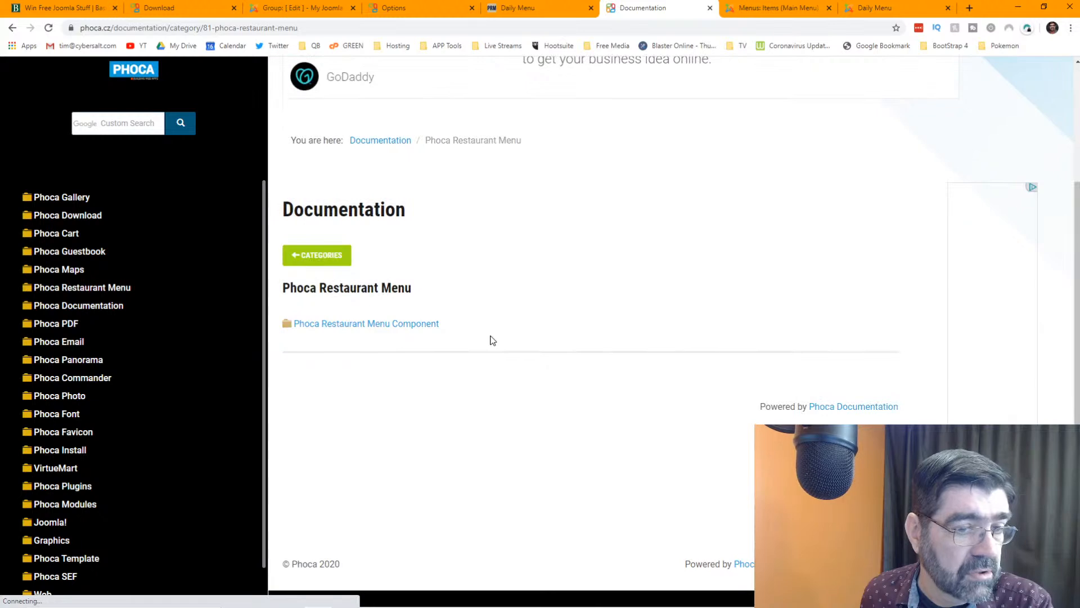
click(417, 328)
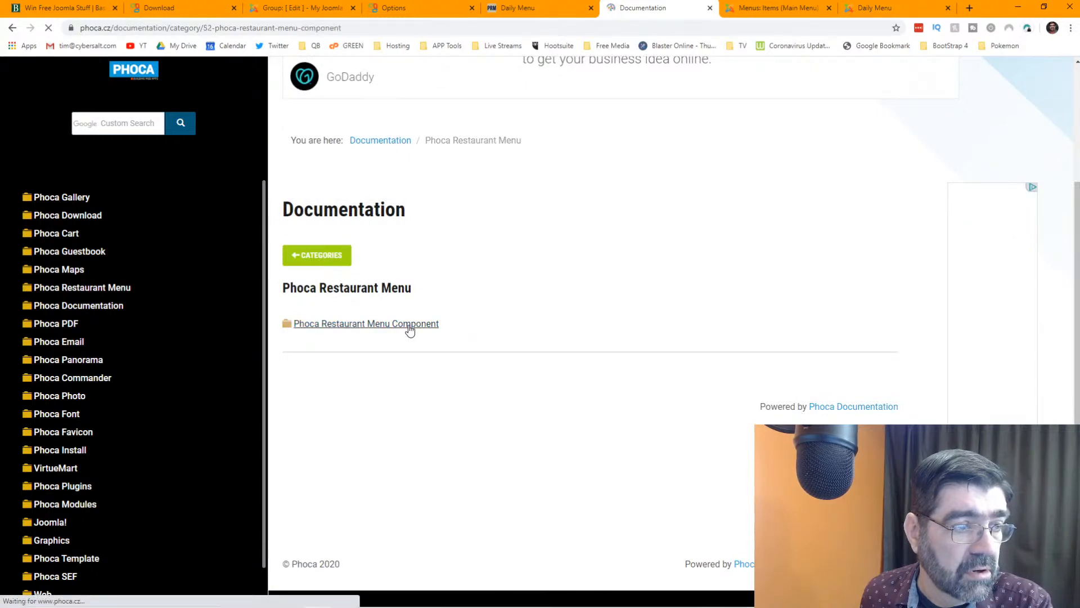
scroll(456, 335, down, 2)
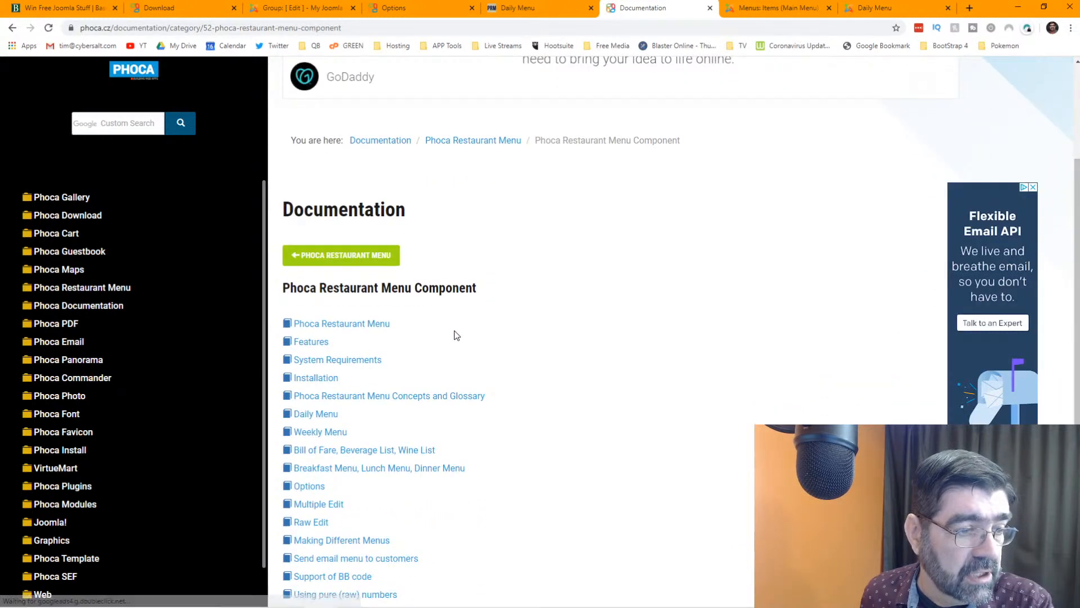
scroll(456, 336, down, 1)
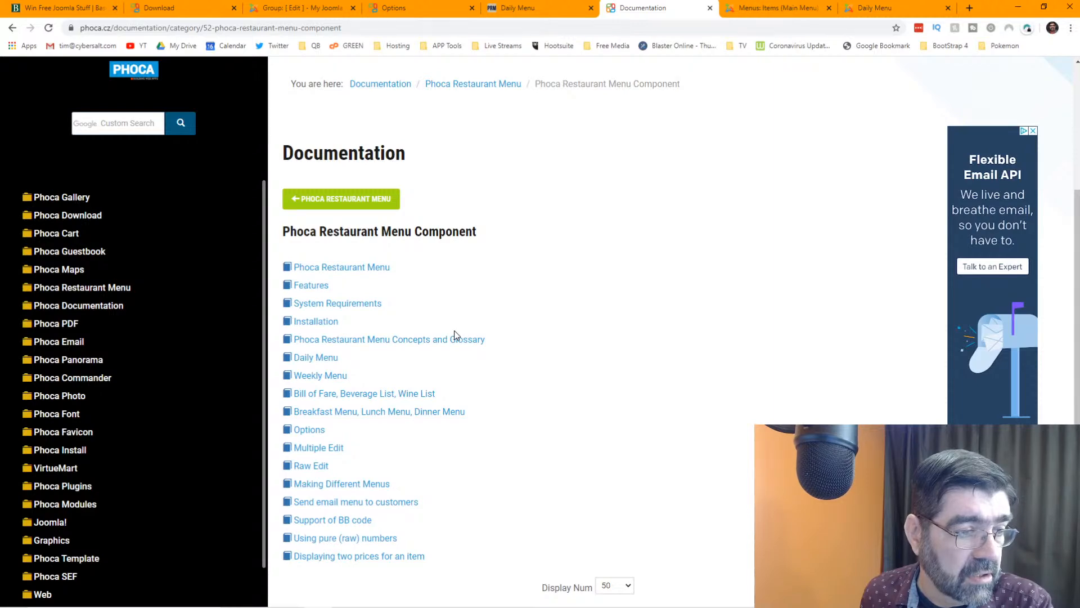
- Read the Making Different Menus article, then follow its link to the Multiple Edit article
click(371, 481)
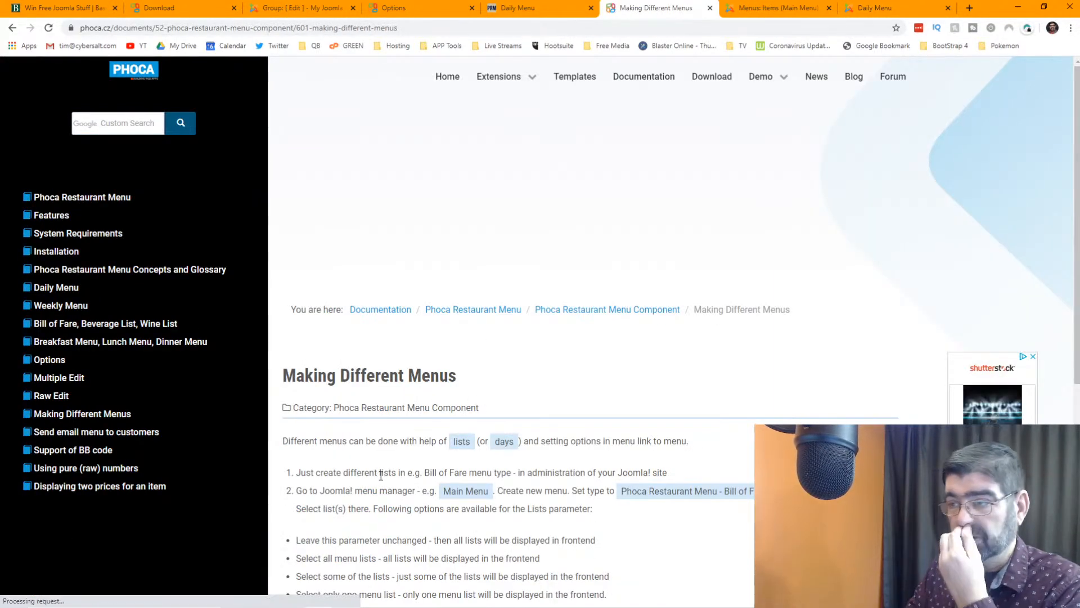
scroll(606, 343, down, 1)
scroll(607, 342, down, 1)
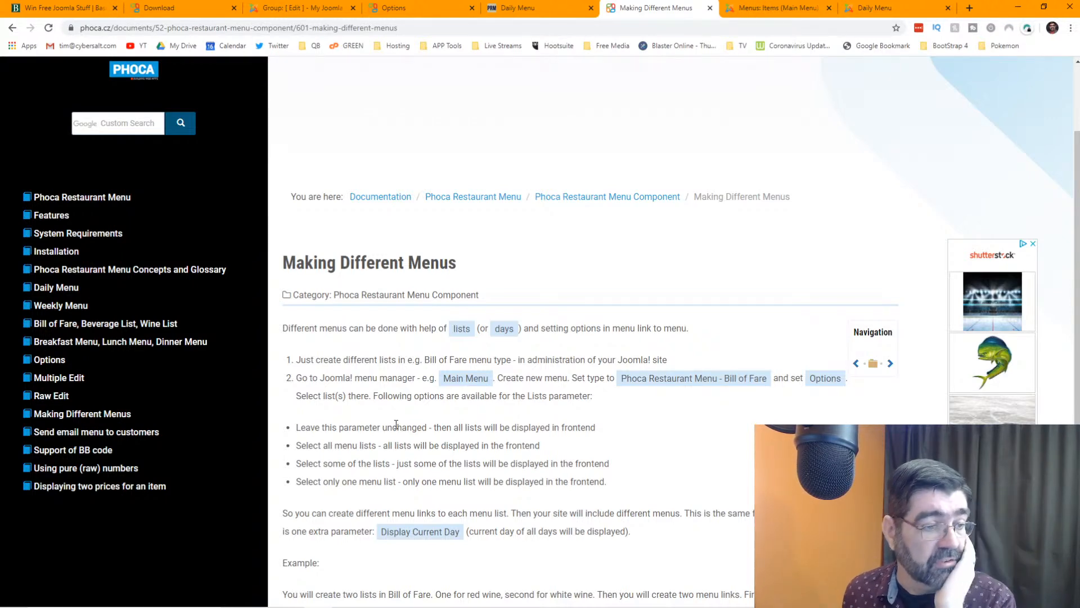
scroll(403, 425, down, 2)
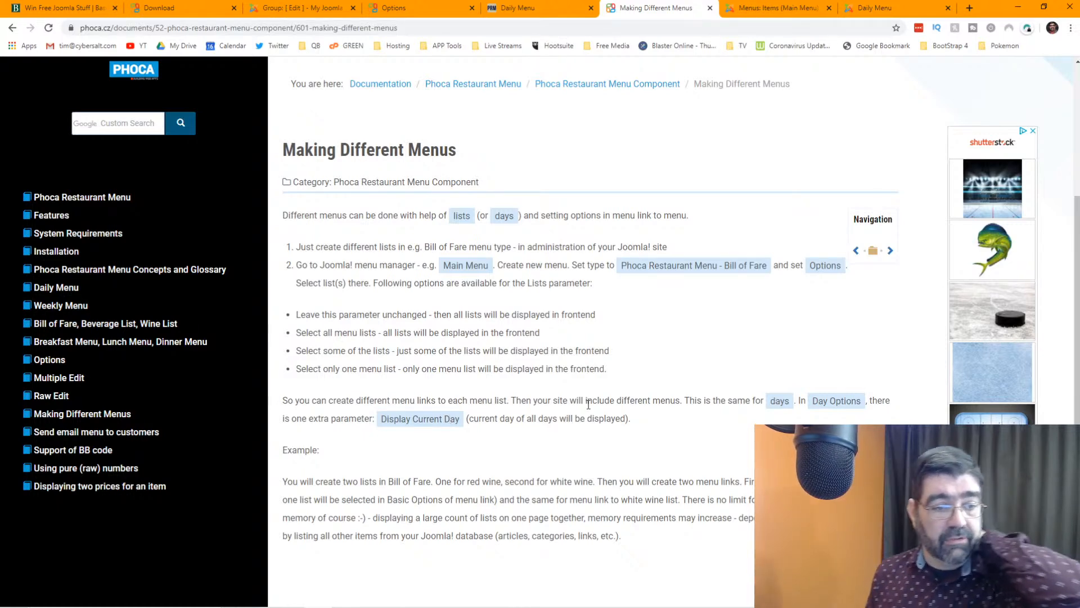
scroll(587, 404, down, 1)
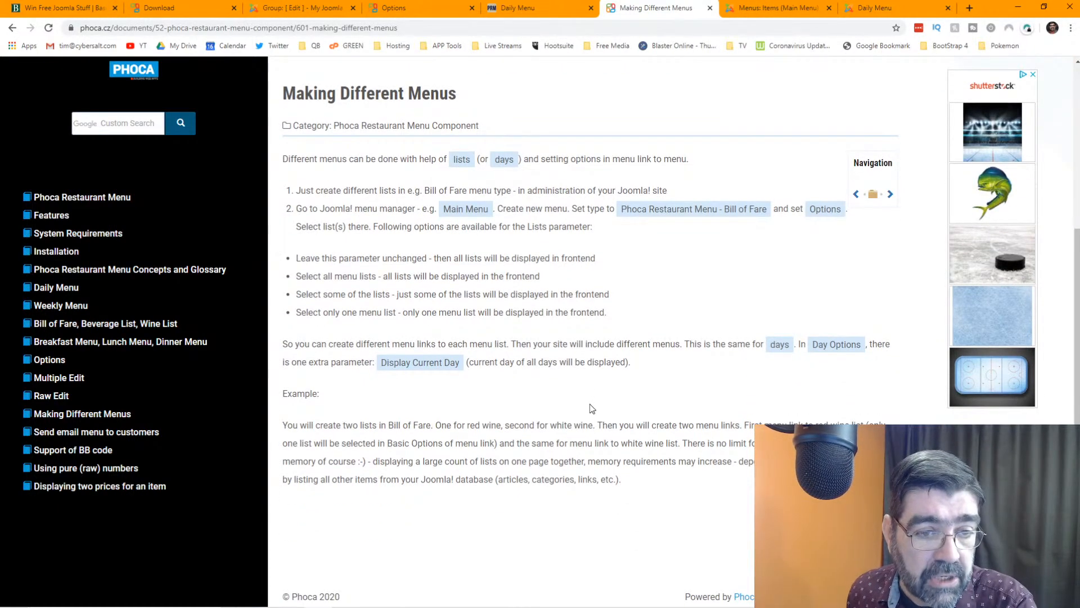
scroll(592, 409, down, 2)
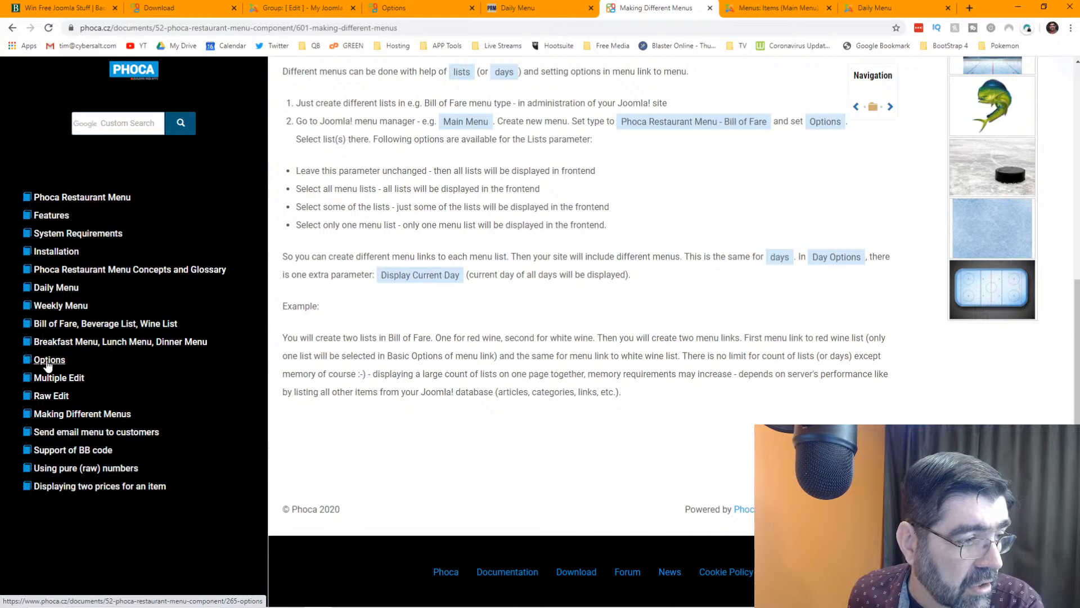
click(50, 380)
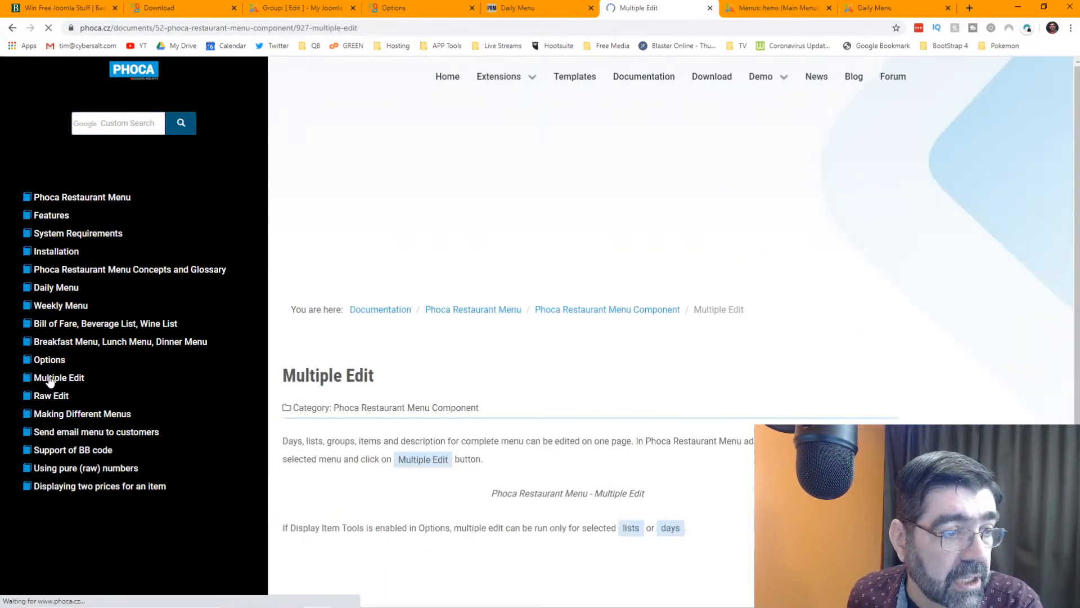
- Read through the Multiple Edit article, then go back to Joomla's Main Menu items list
scroll(531, 391, down, 3)
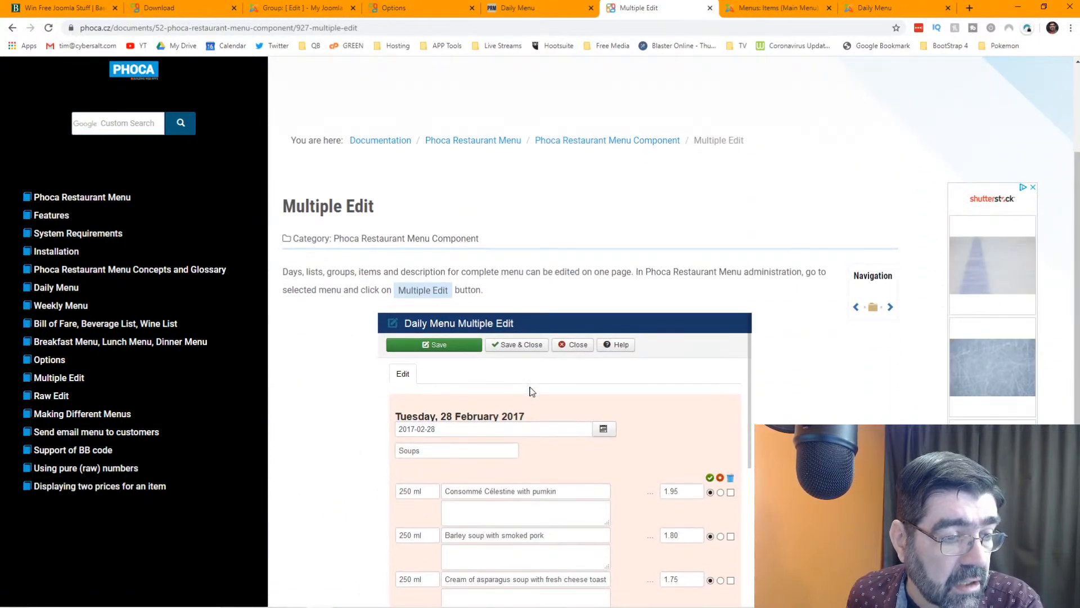
scroll(531, 391, down, 2)
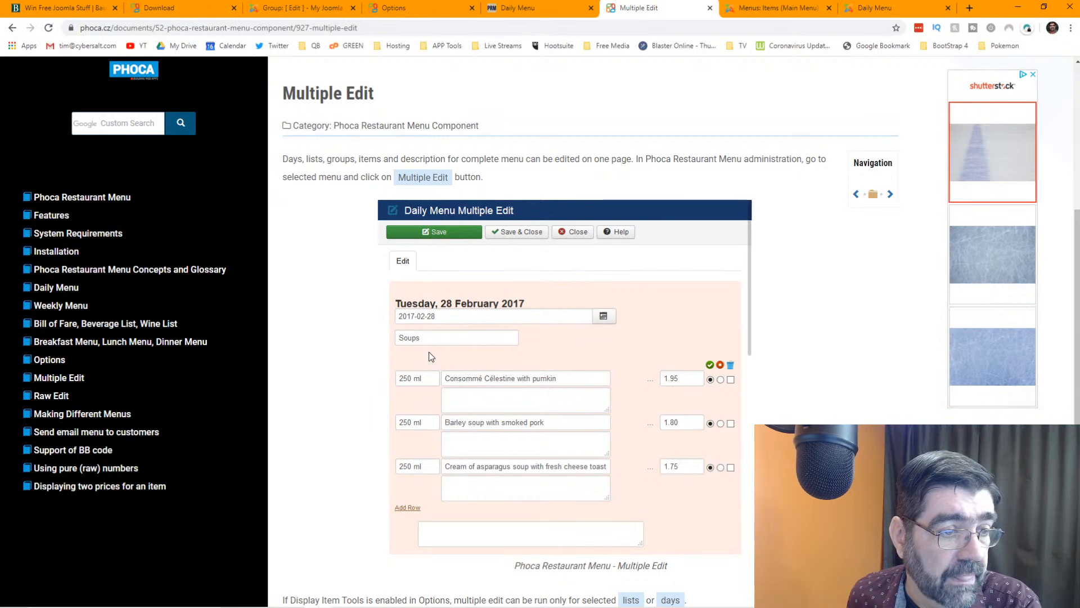
scroll(429, 352, down, 1)
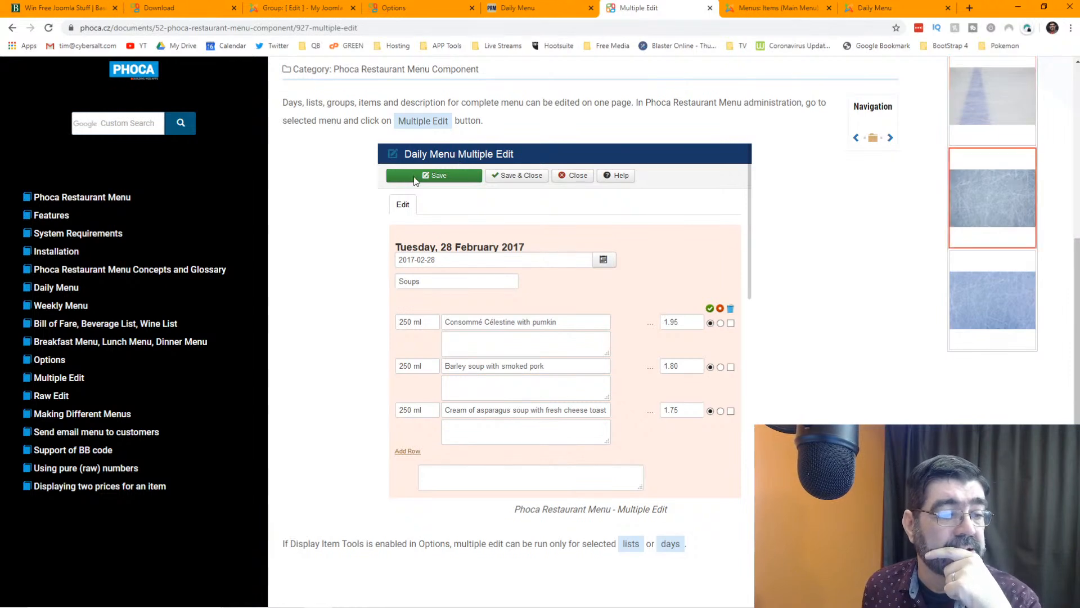
scroll(402, 187, down, 3)
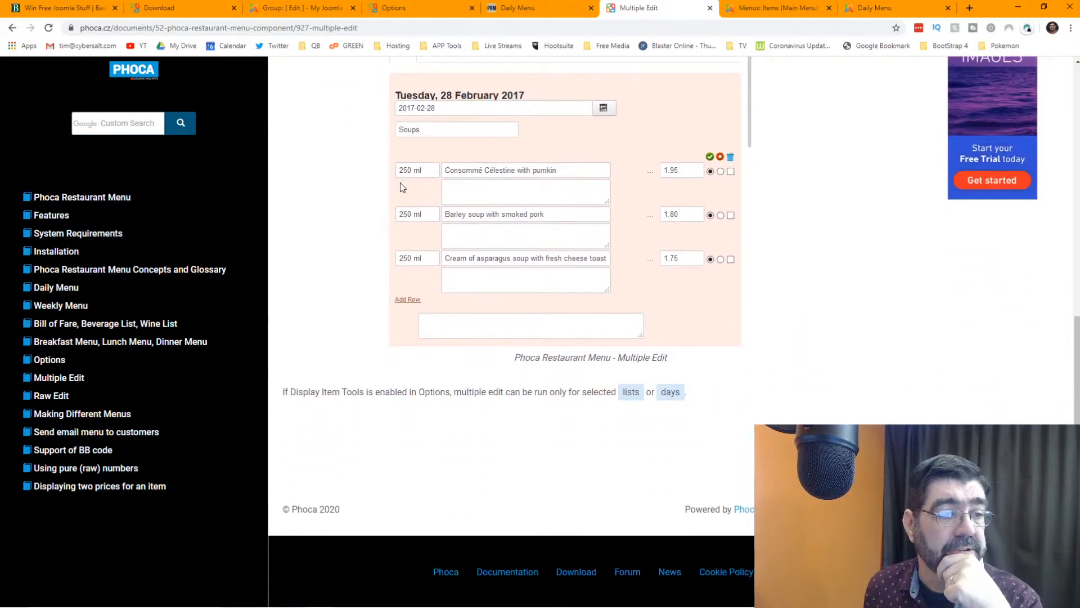
click(747, 15)
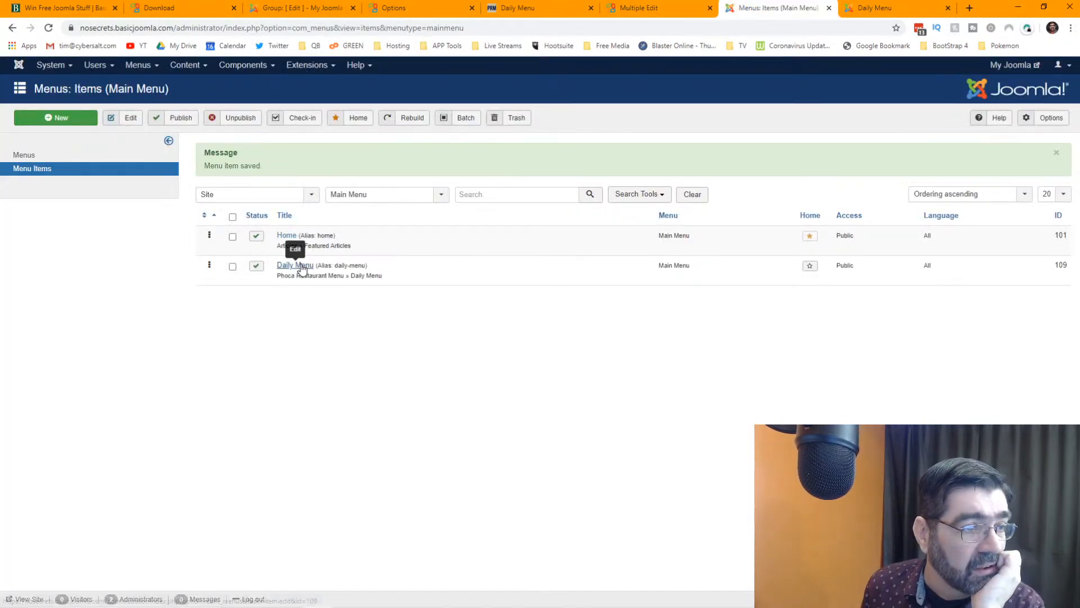
- Go to Components > Phoca Restaurant Menu > Control Panel and open its Options configuration
click(253, 66)
mouse_move(277, 169)
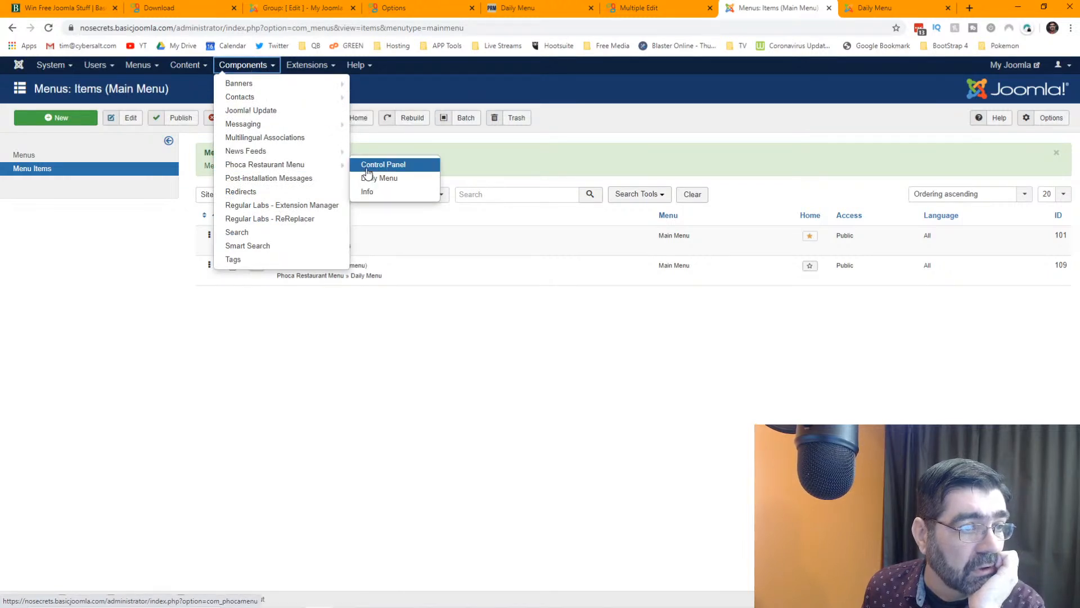
click(367, 169)
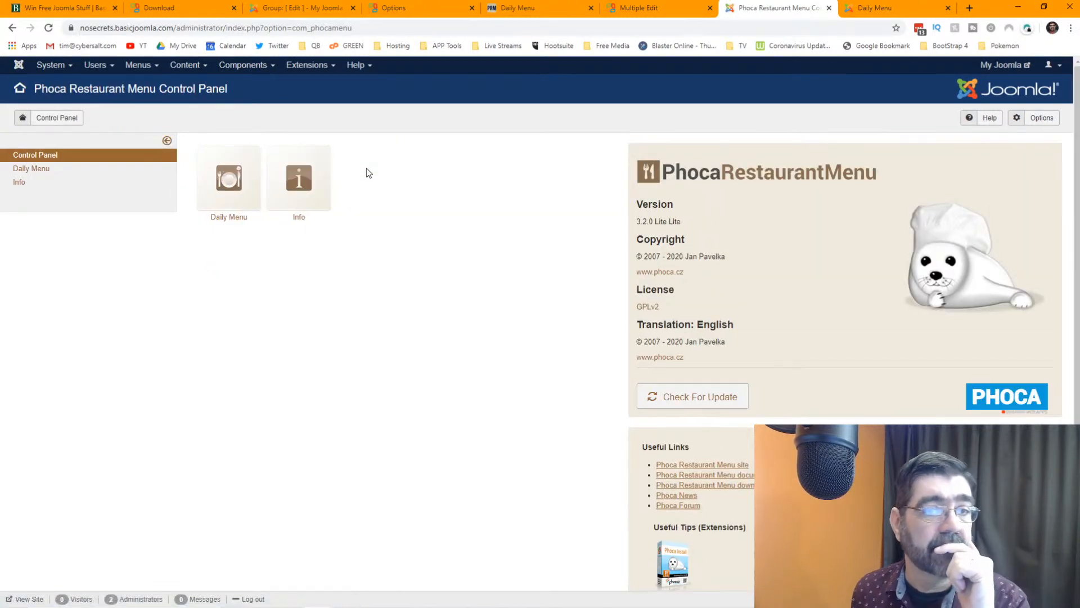
click(1034, 119)
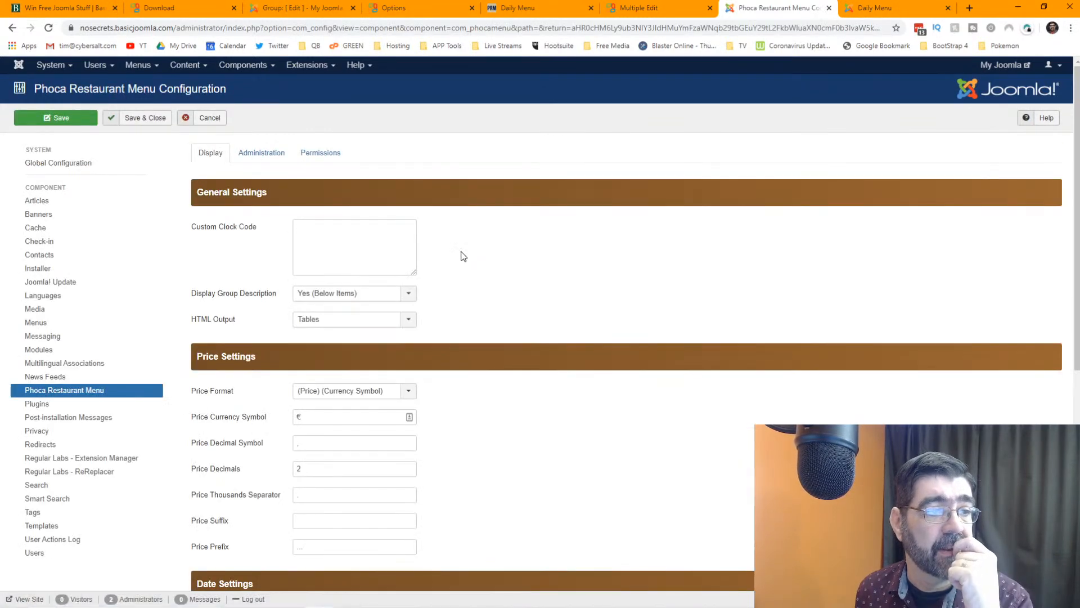
- Change the Price Currency Symbol from € to $
mouse_move(239, 229)
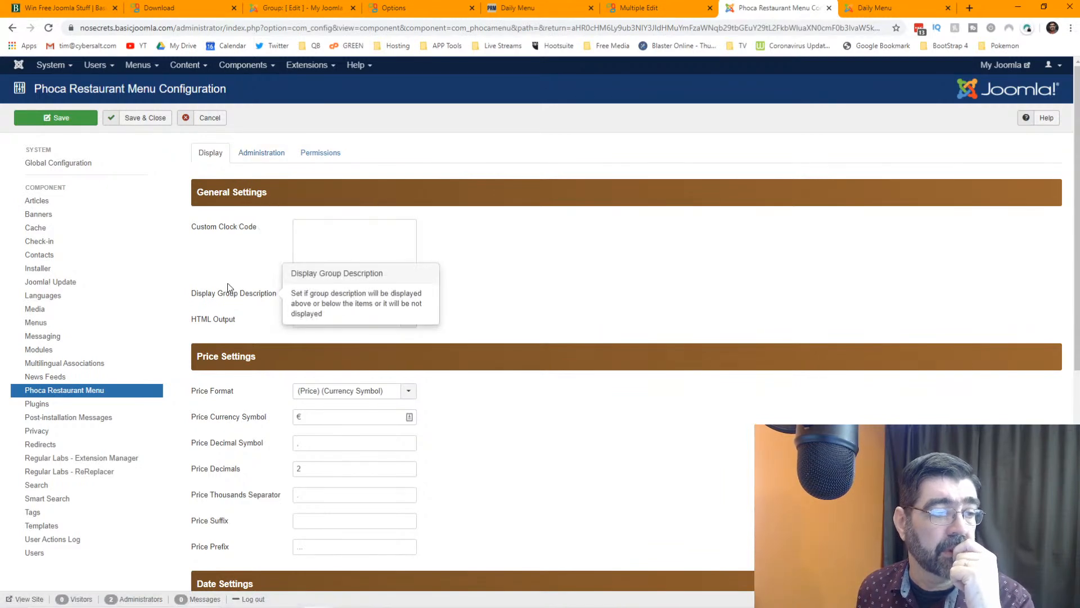
mouse_move(258, 426)
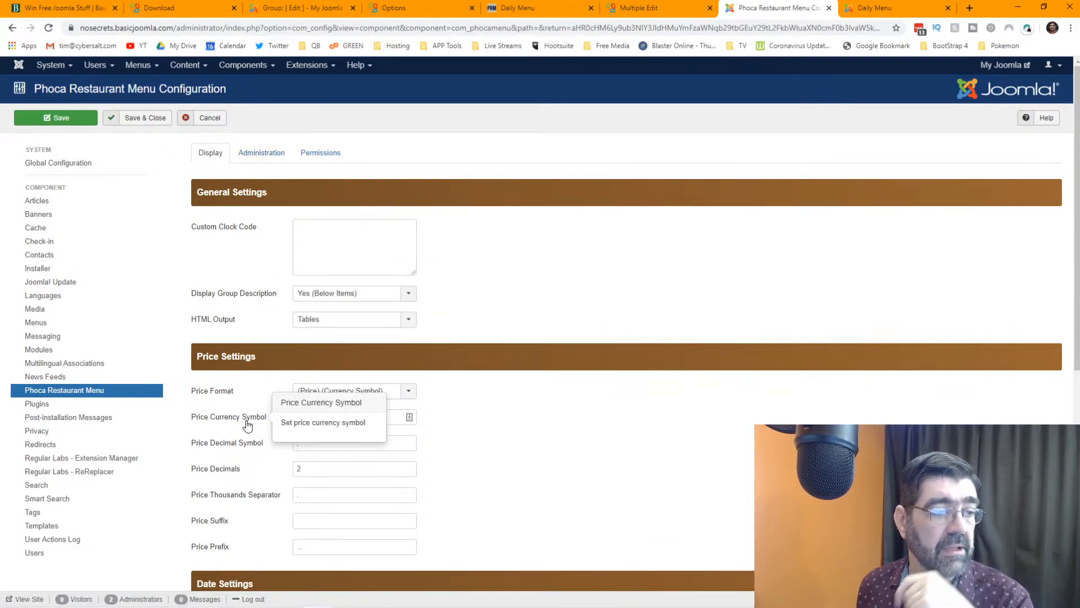
click(382, 414)
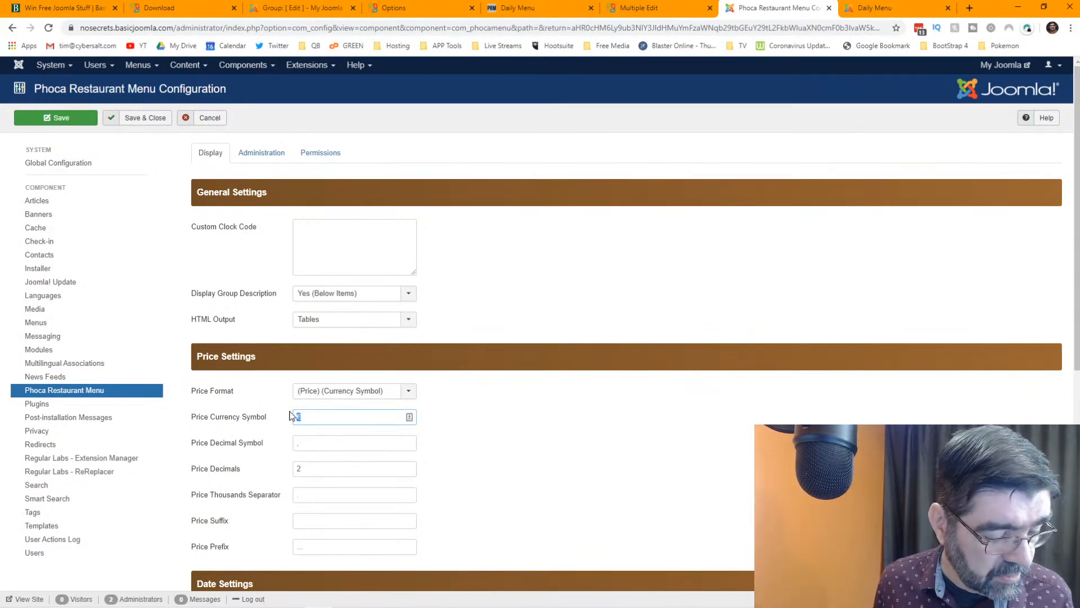
text($)
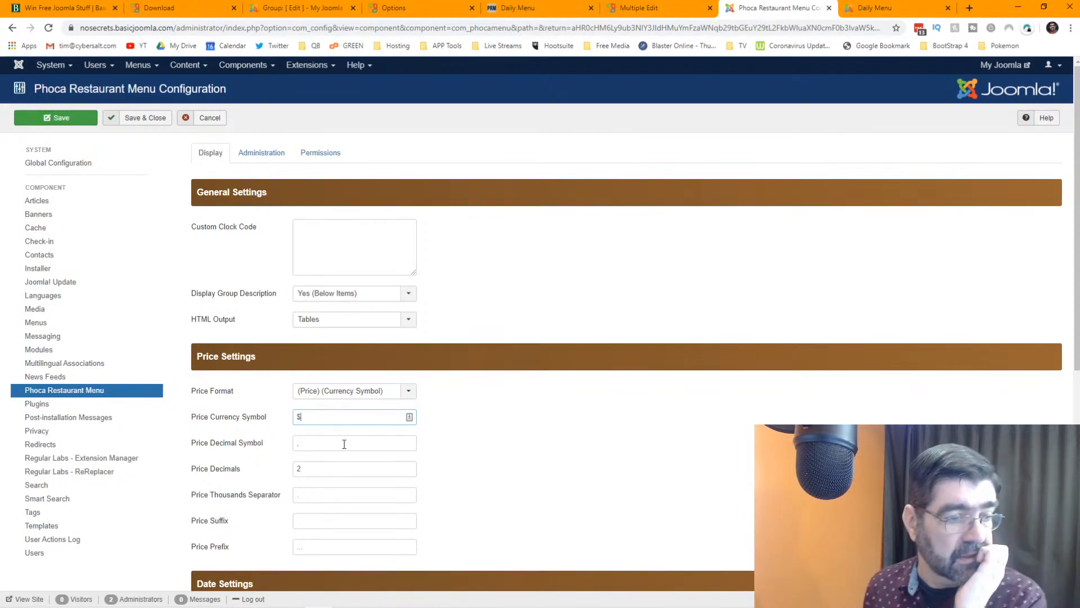
double_click(293, 443)
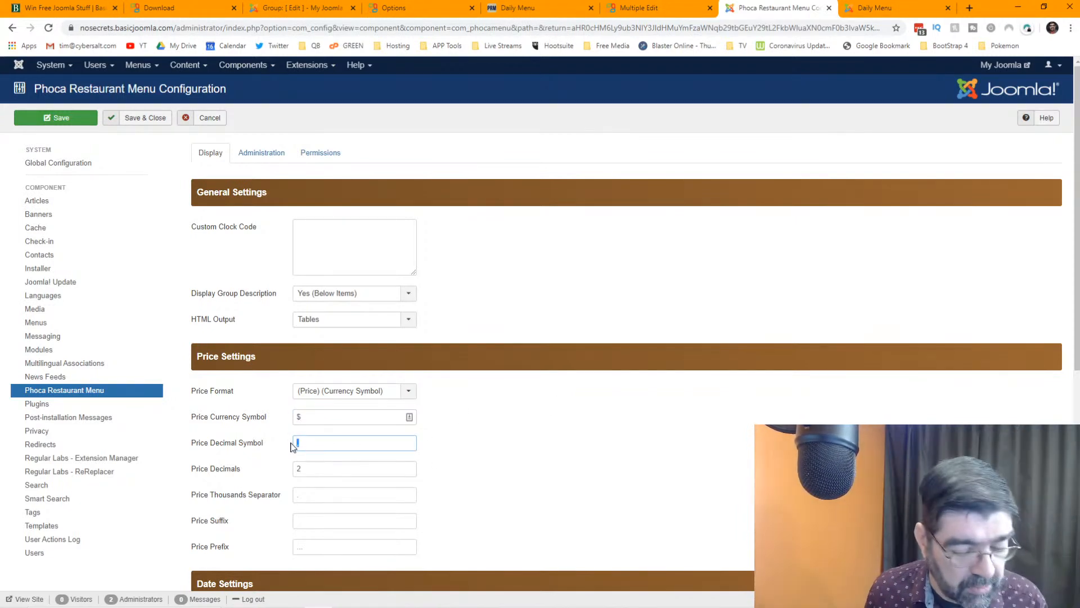
scroll(550, 423, down, 4)
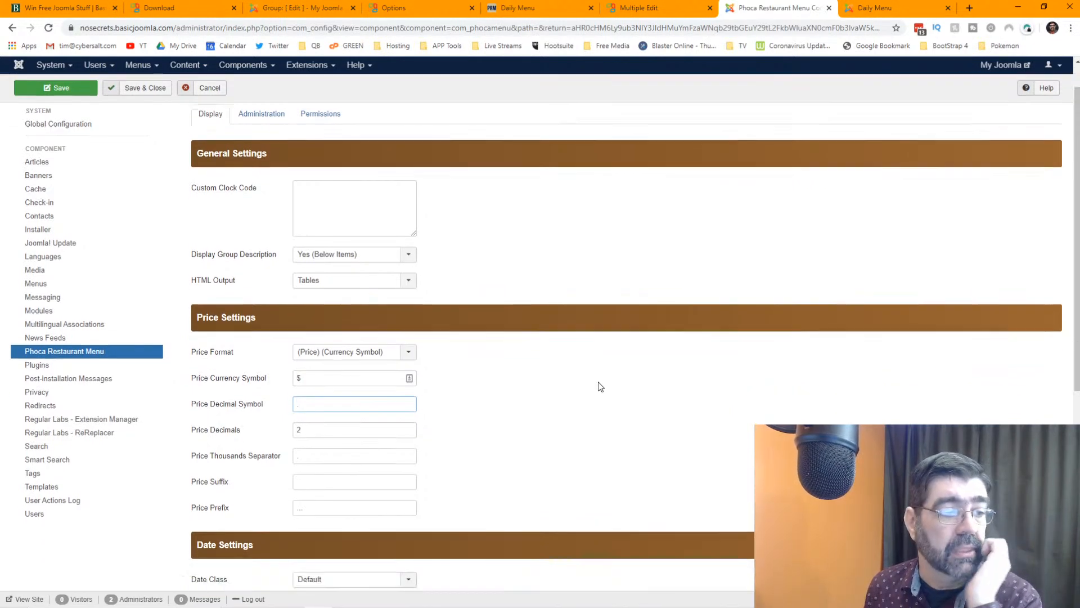
scroll(601, 385, down, 3)
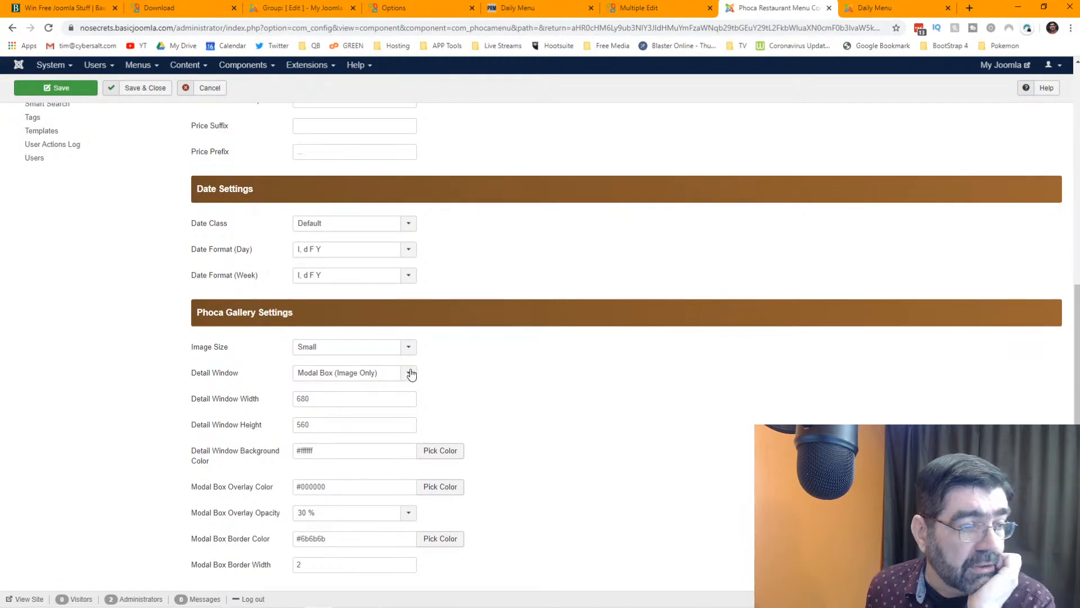
scroll(549, 369, down, 1)
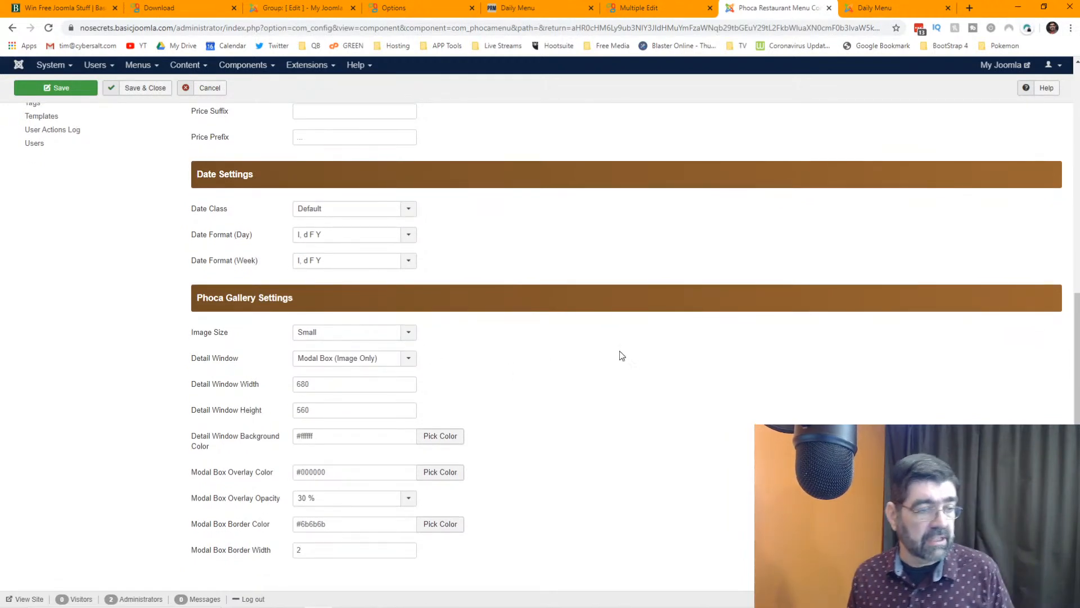
scroll(619, 353, up, 7)
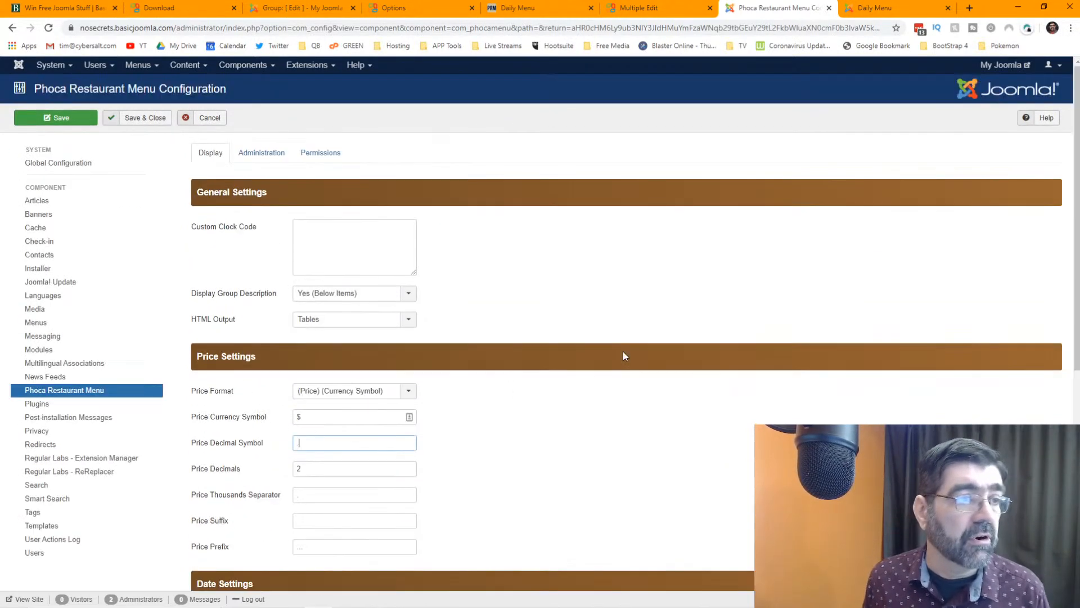
- Review the Administration settings, keeping Tables as the preview HTML output
click(285, 161)
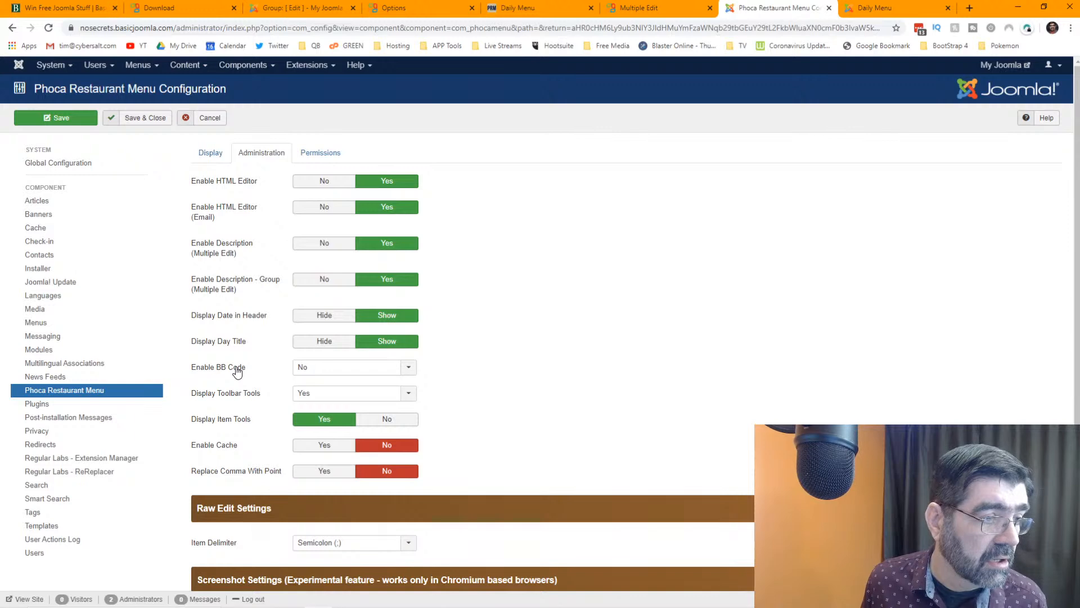
scroll(237, 360, down, 2)
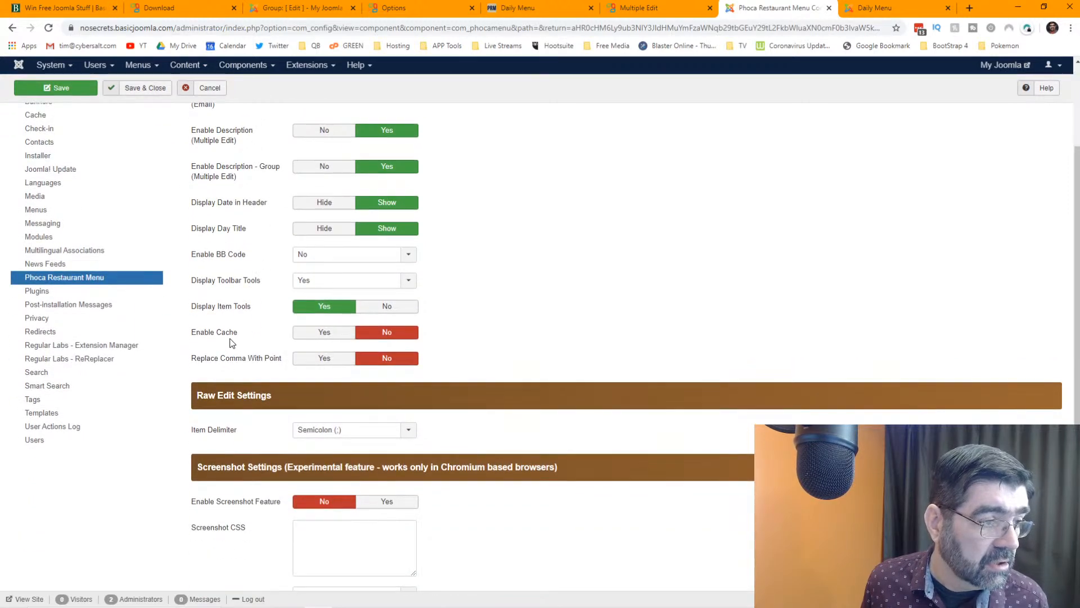
scroll(232, 343, down, 1)
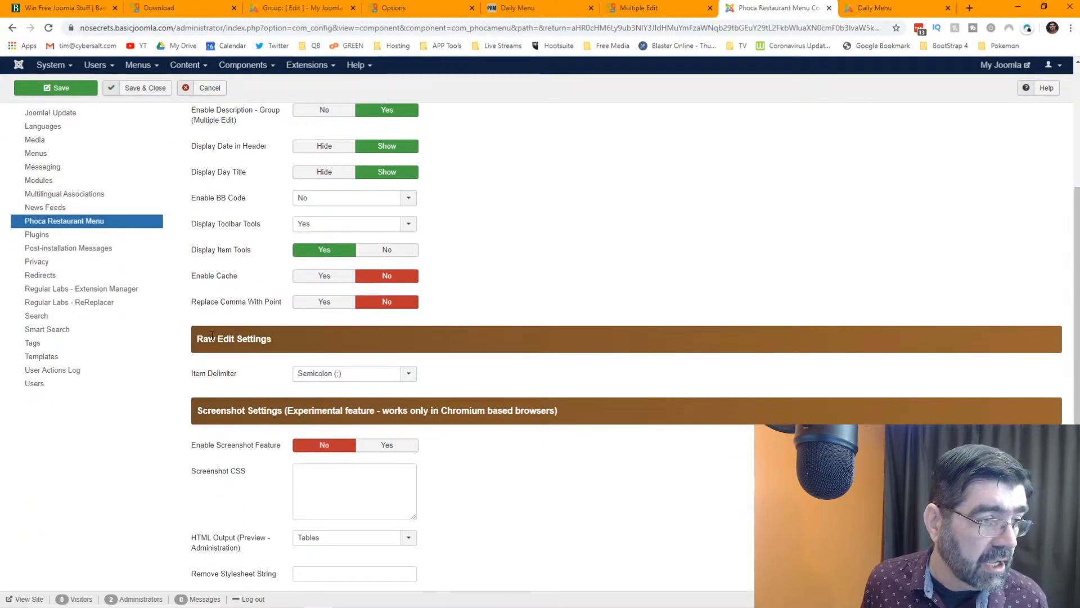
mouse_move(219, 377)
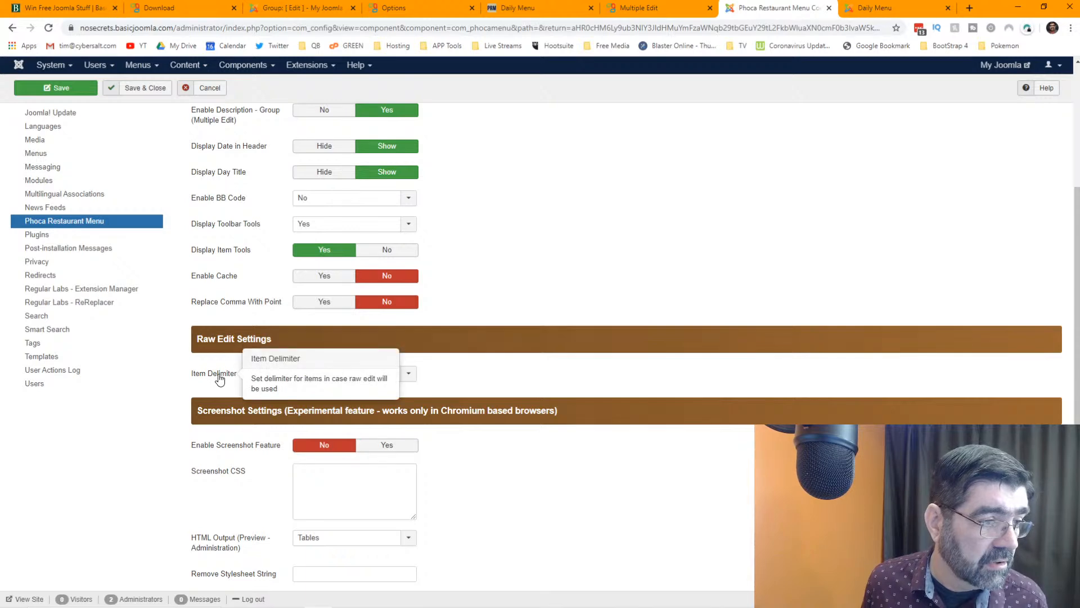
scroll(556, 334, down, 1)
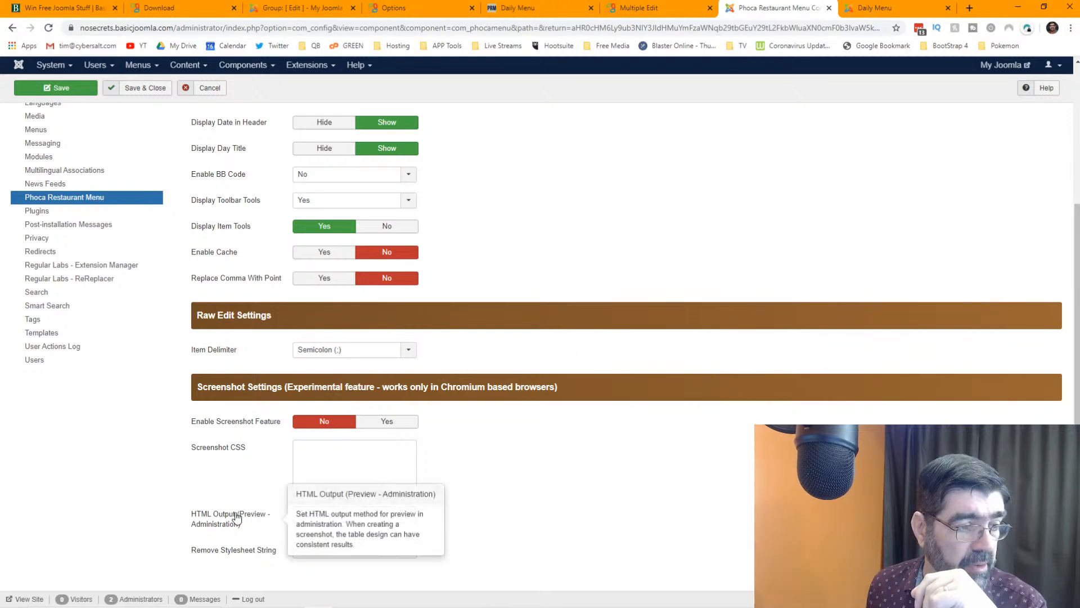
click(407, 514)
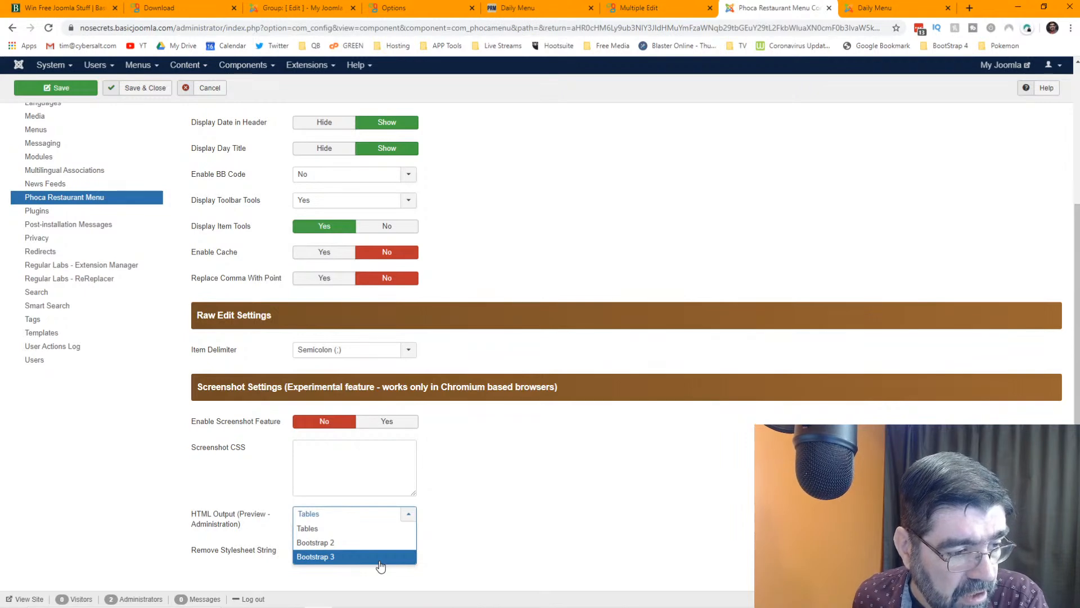
click(498, 504)
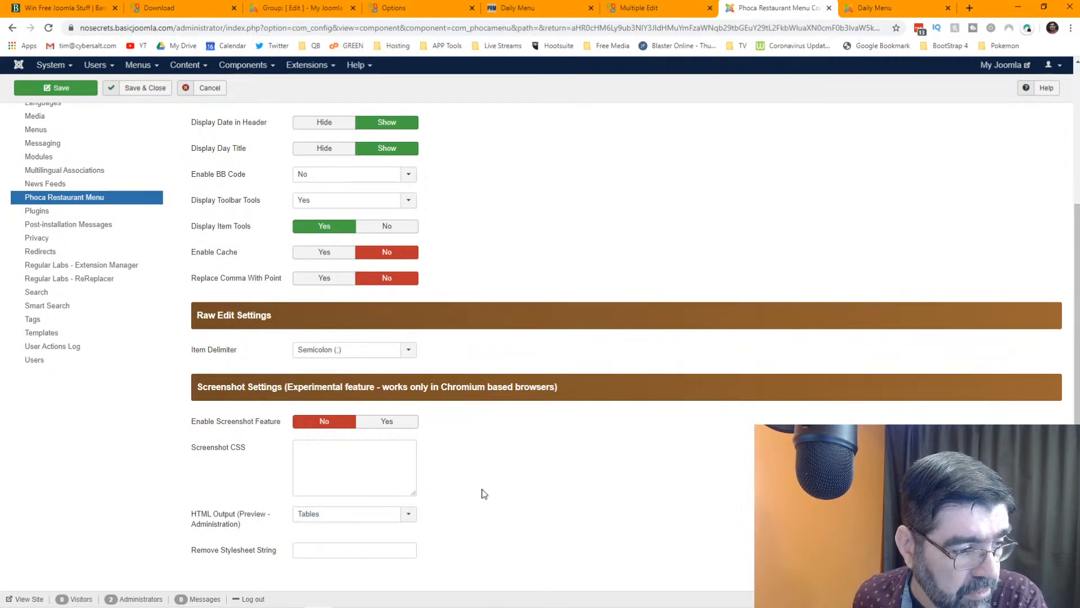
mouse_move(246, 558)
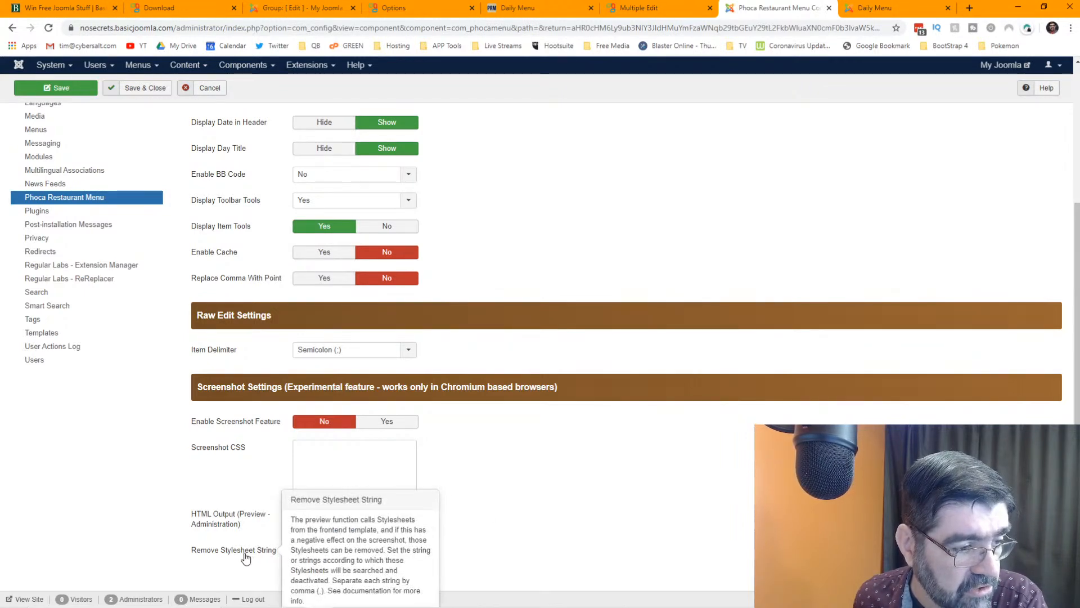
scroll(501, 405, up, 4)
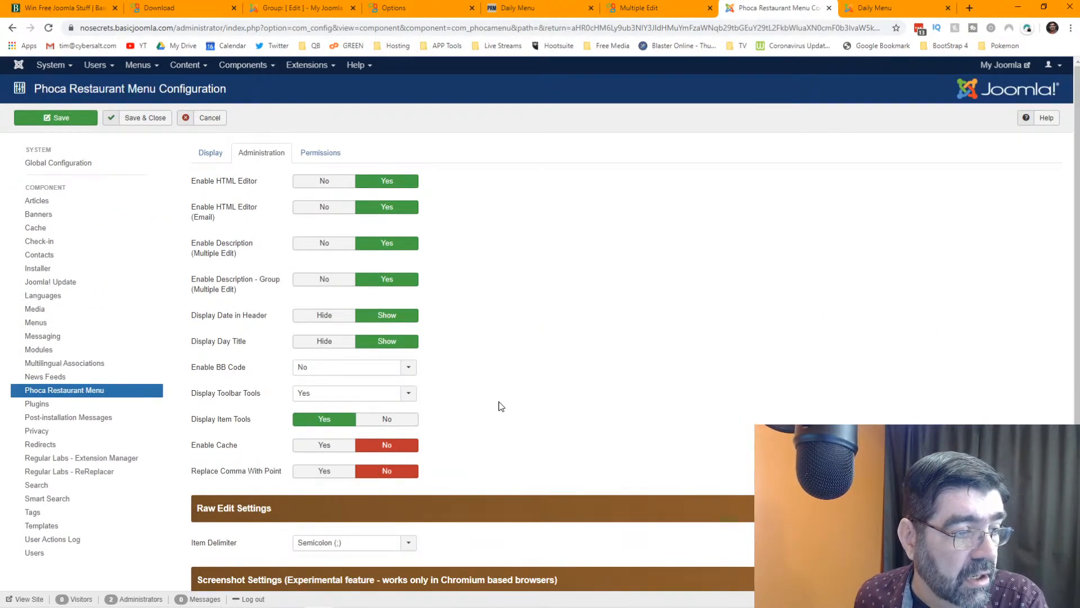
- Glance at Permissions, then save the configuration and close it
click(307, 158)
click(209, 160)
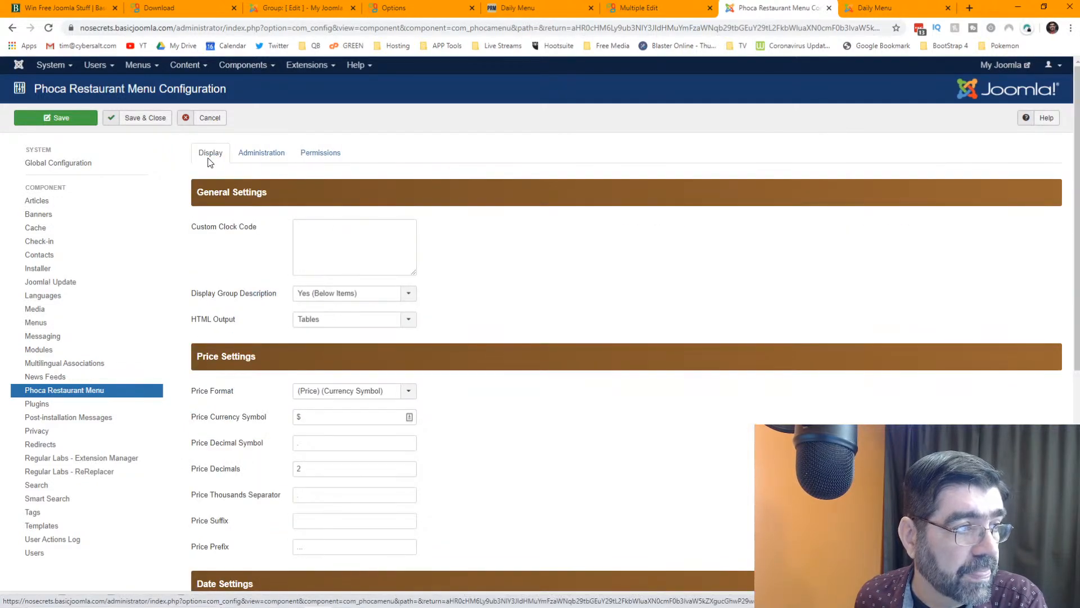
click(61, 121)
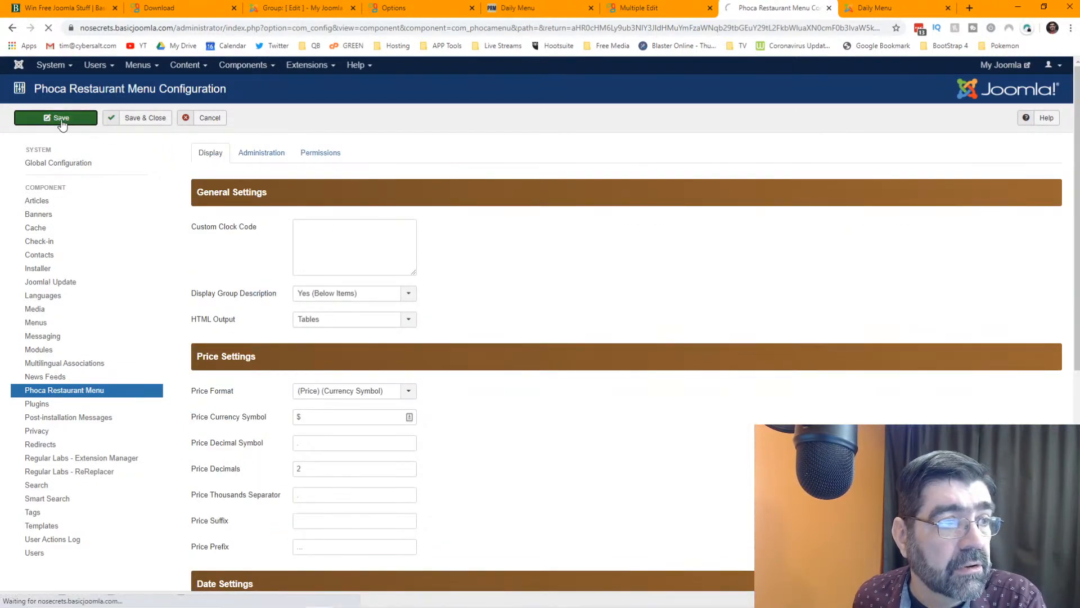
click(155, 123)
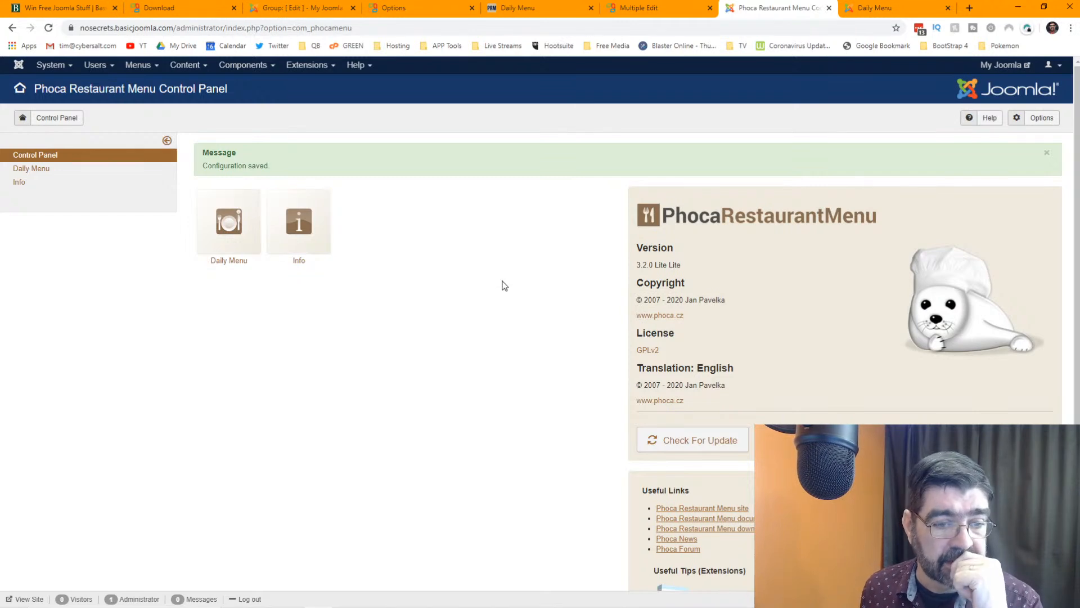
- Read the Breakfast Menu, Lunch Menu, Dinner Menu documentation down to Items, then return to Joomla
click(711, 509)
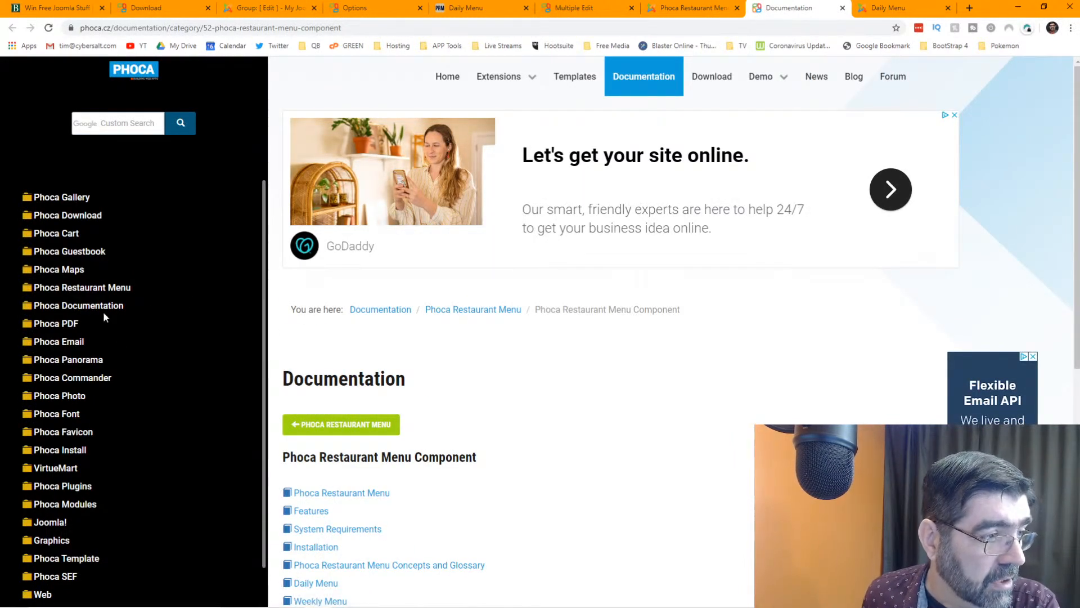
scroll(457, 331, down, 1)
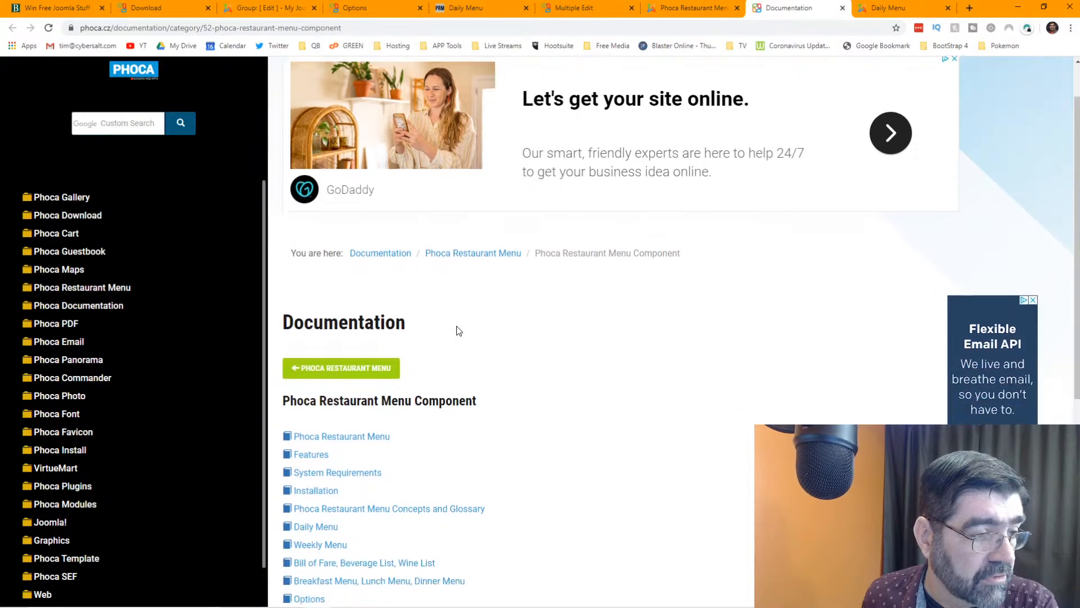
scroll(456, 331, down, 3)
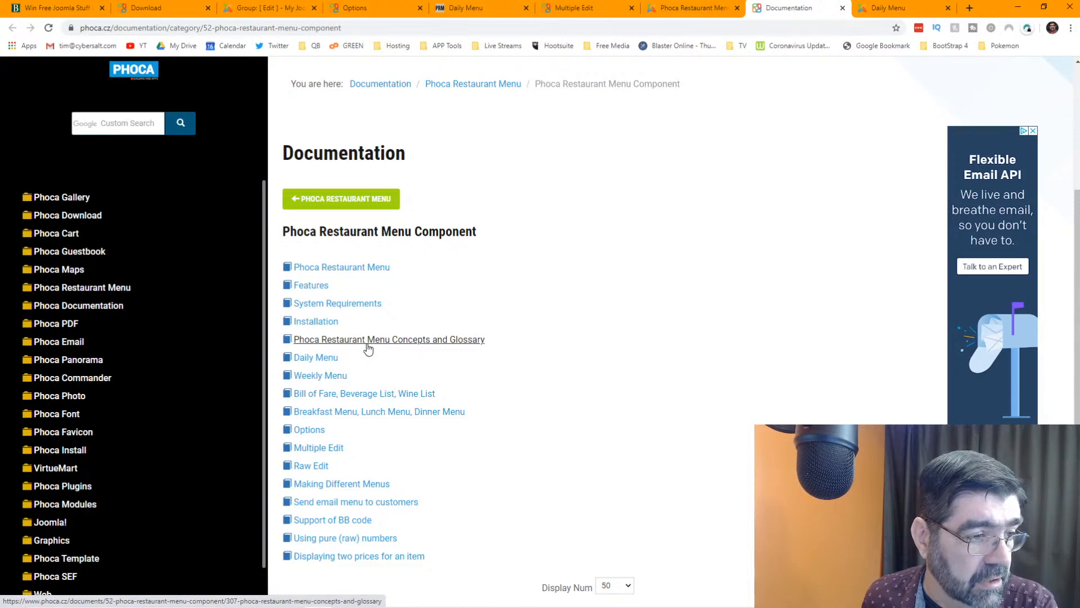
click(374, 412)
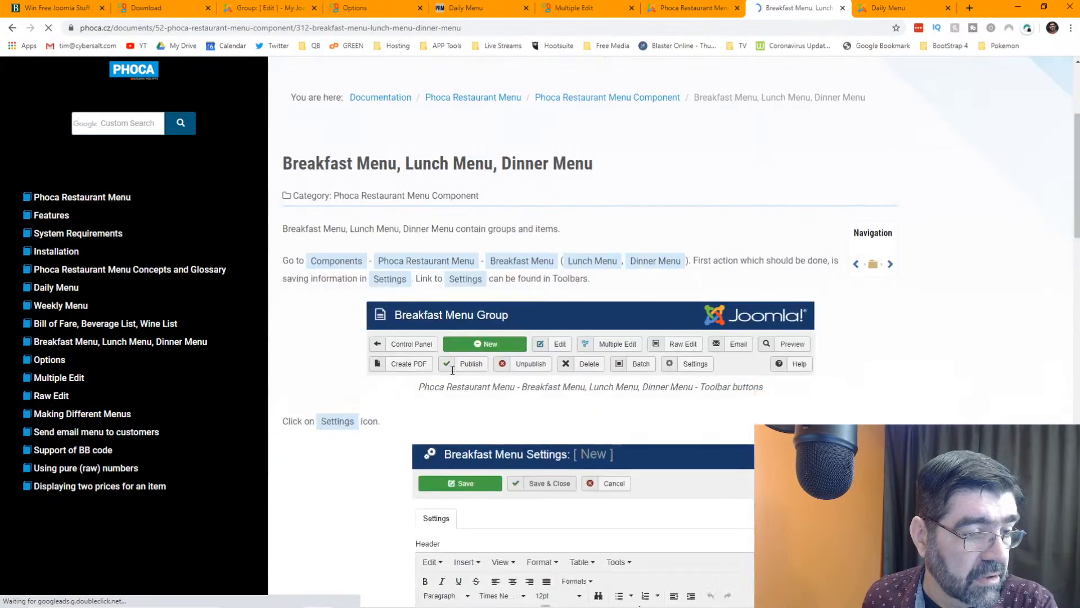
scroll(452, 370, down, 4)
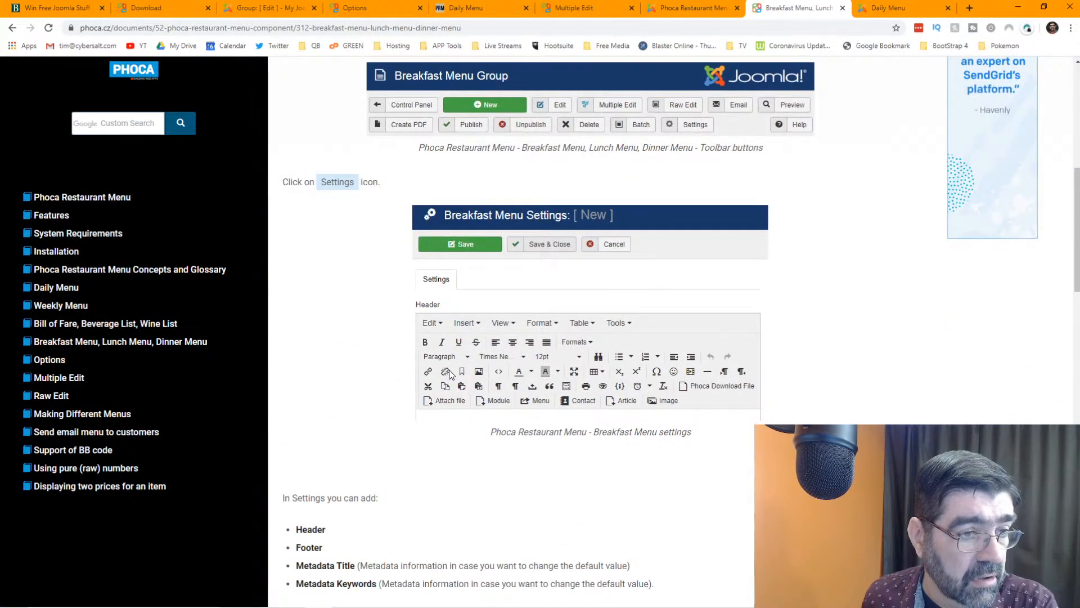
scroll(450, 374, down, 7)
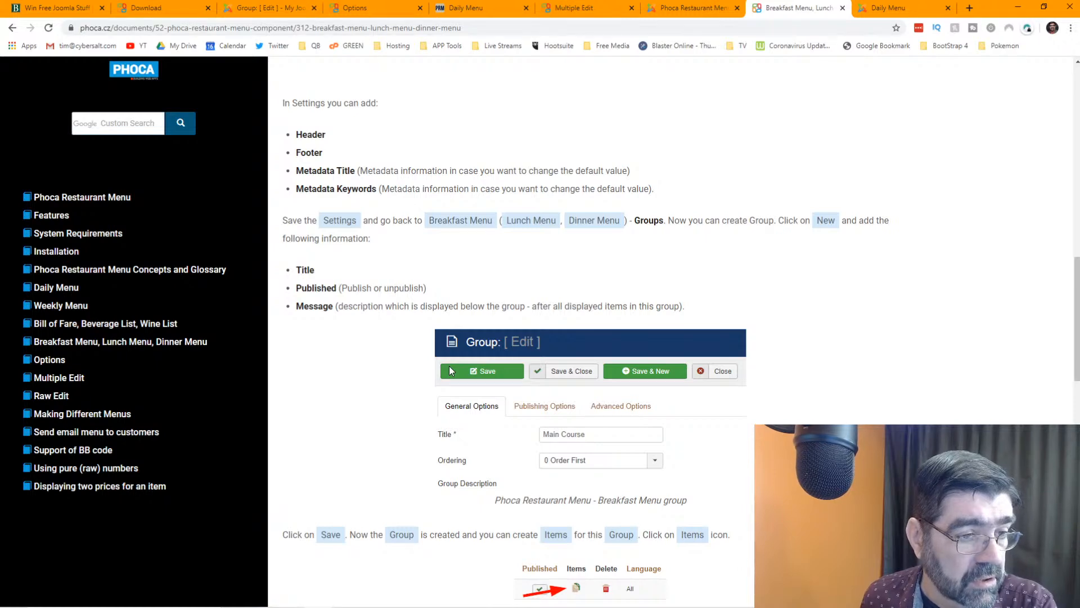
scroll(449, 366, down, 4)
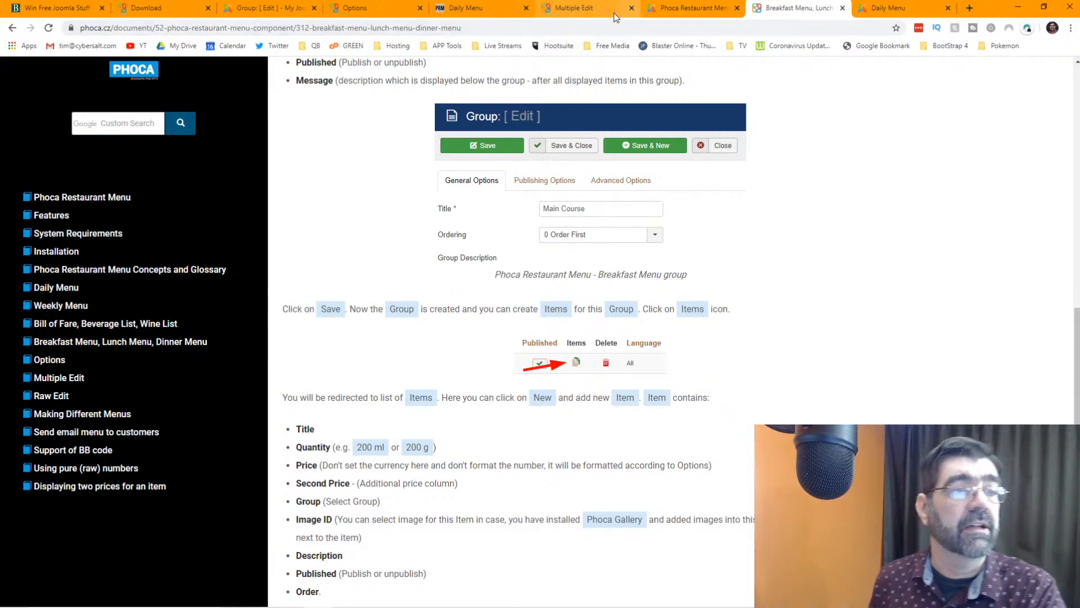
click(656, 9)
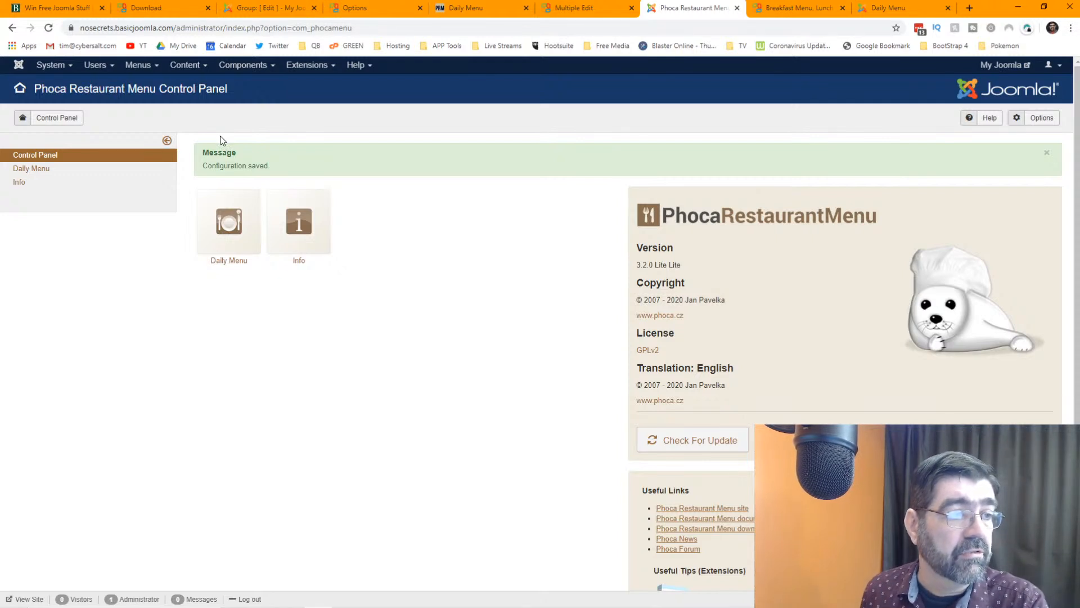
- Open the Breakfast group from the Daily Menu groups, then return to the groups documentation
click(45, 171)
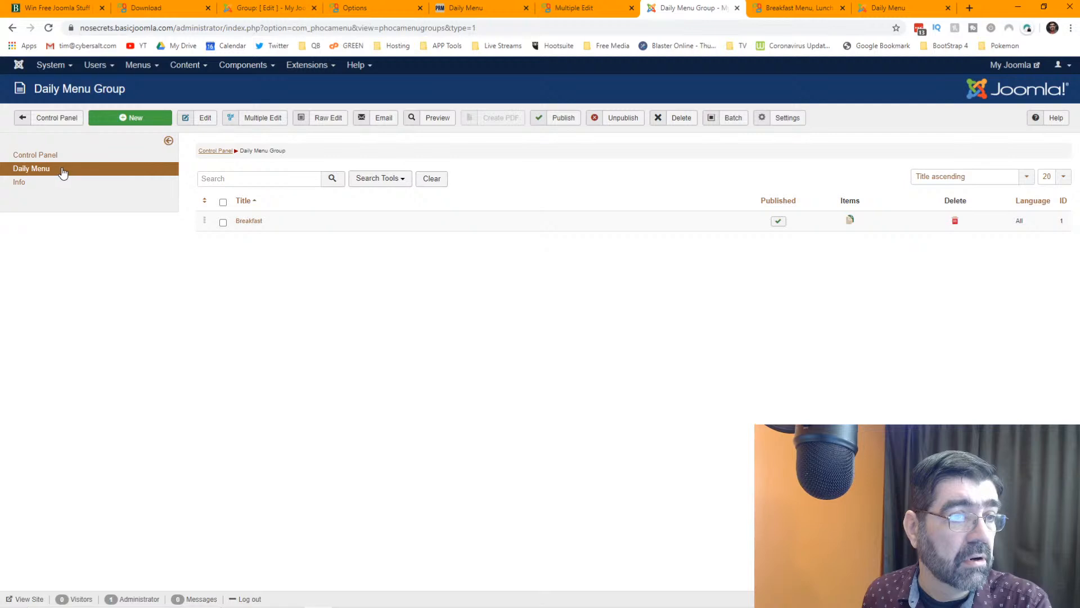
click(244, 223)
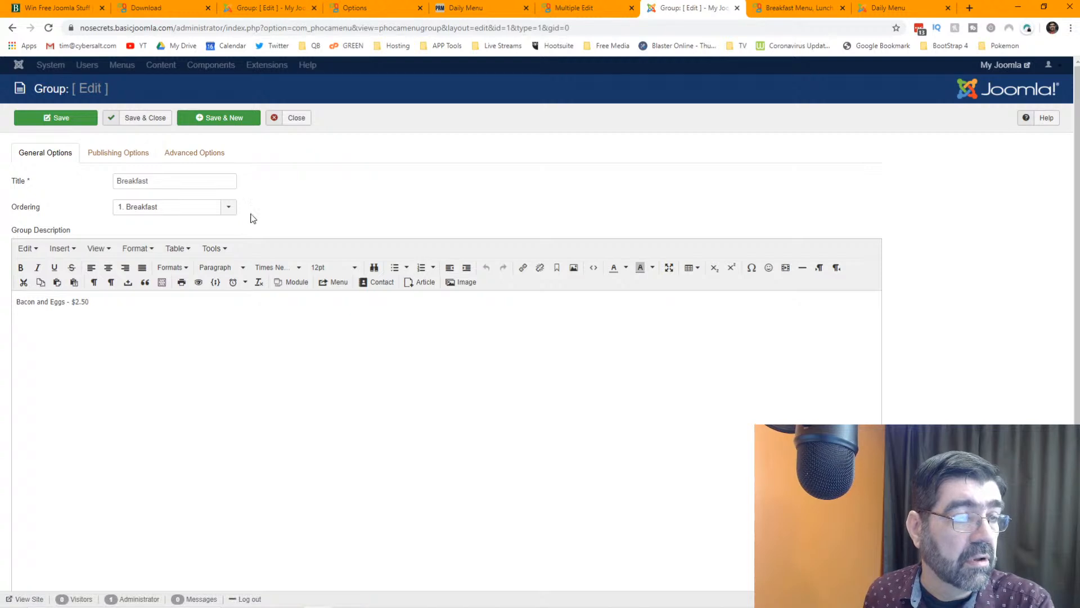
click(788, 9)
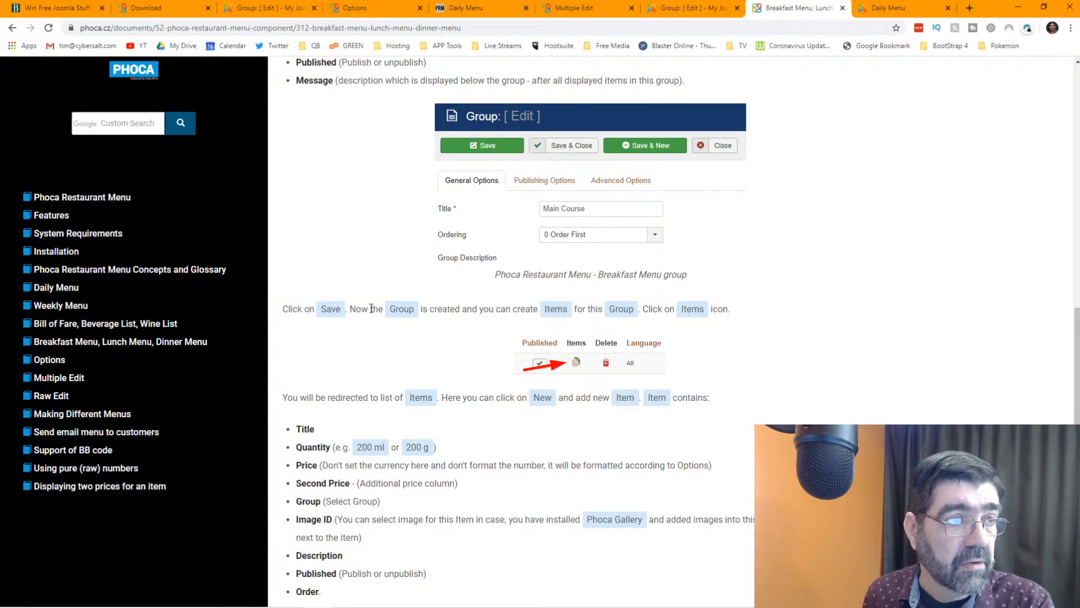
- Go back to the documentation list and read the Concepts and Glossary article
scroll(368, 311, up, 3)
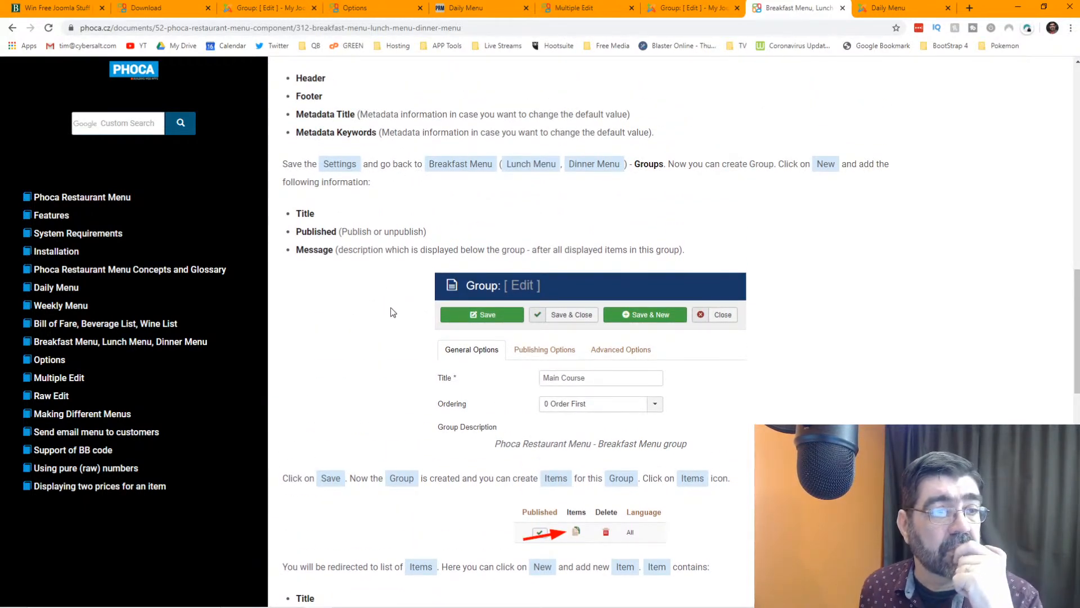
scroll(392, 307, up, 6)
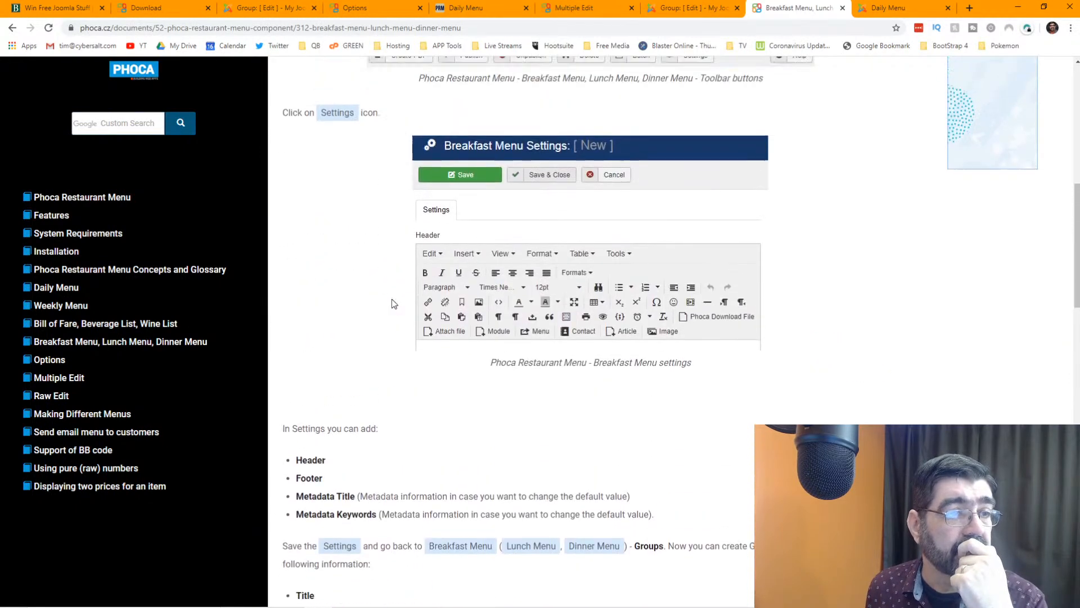
scroll(392, 304, up, 6)
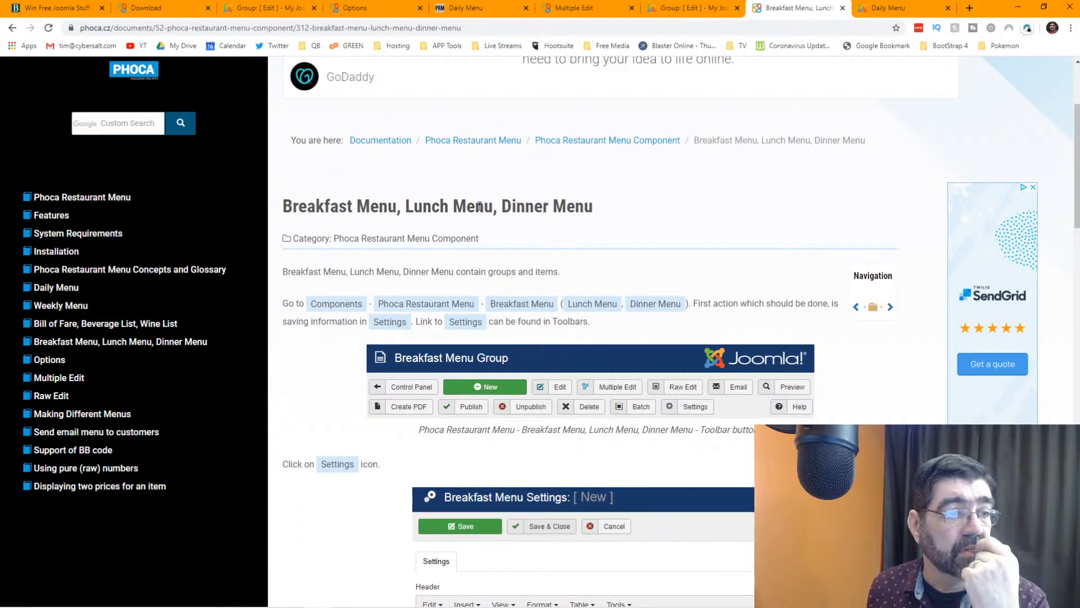
scroll(479, 207, up, 3)
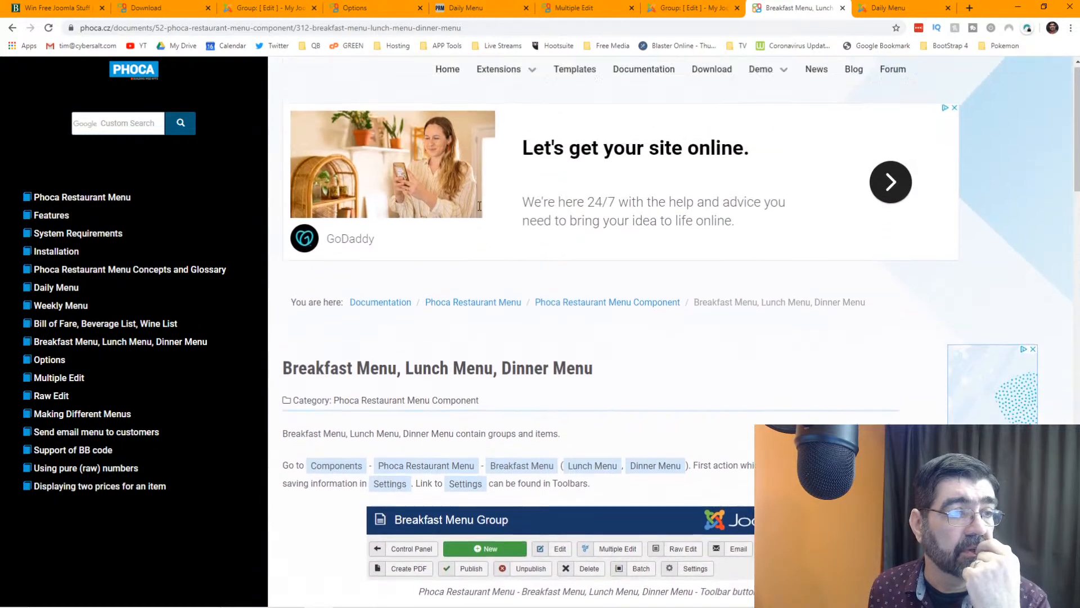
click(12, 28)
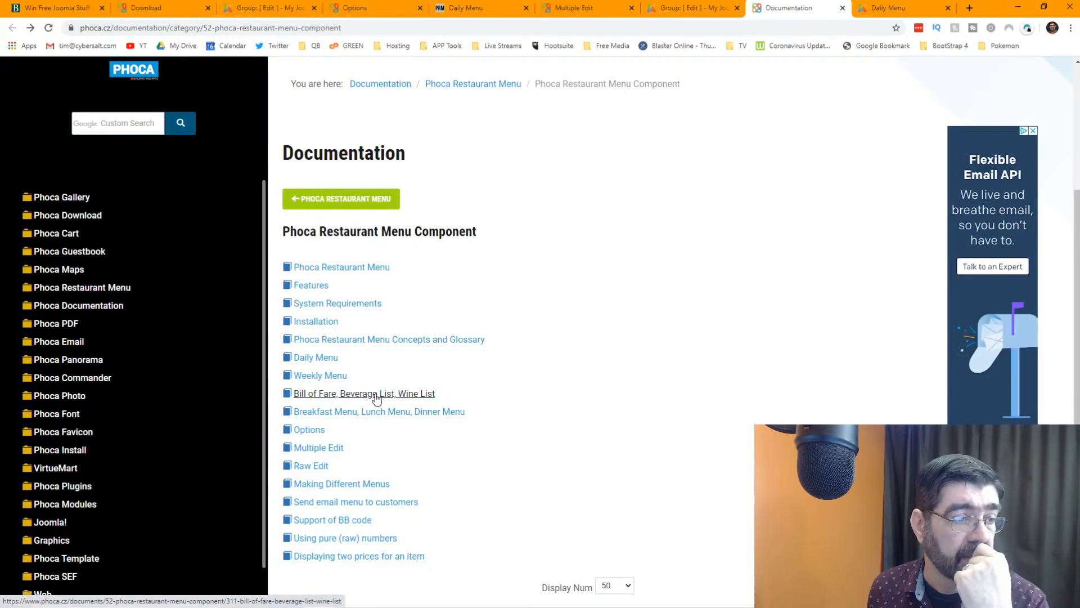
click(360, 342)
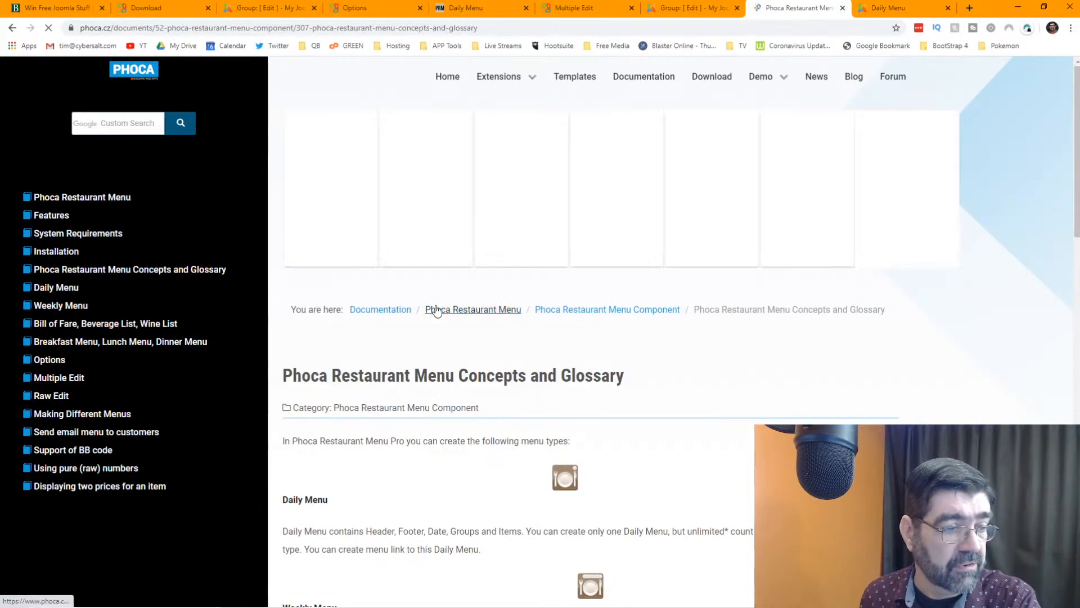
scroll(438, 303, down, 2)
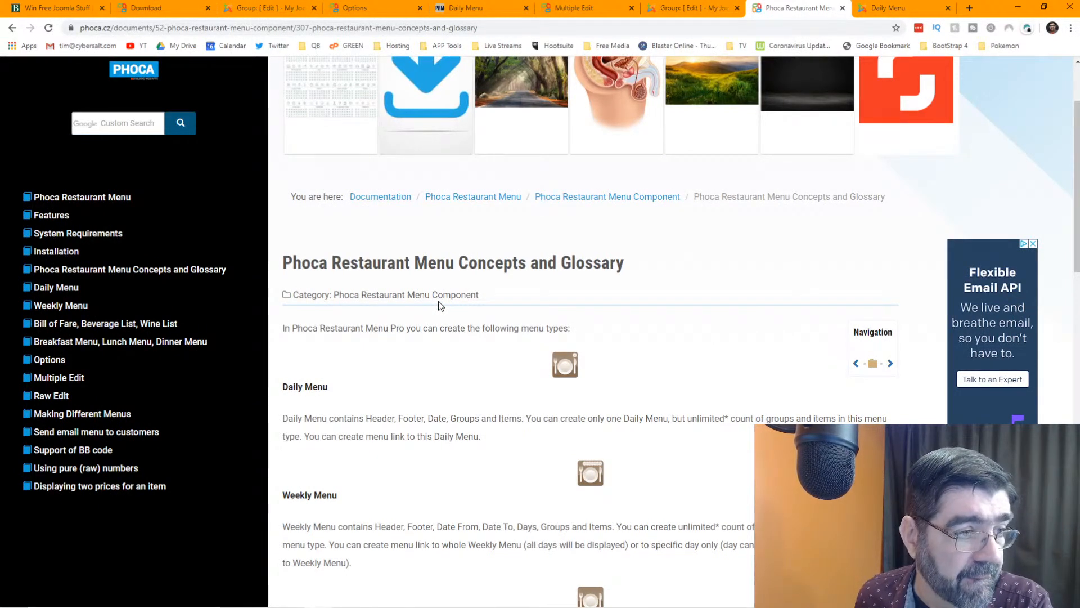
scroll(438, 302, down, 1)
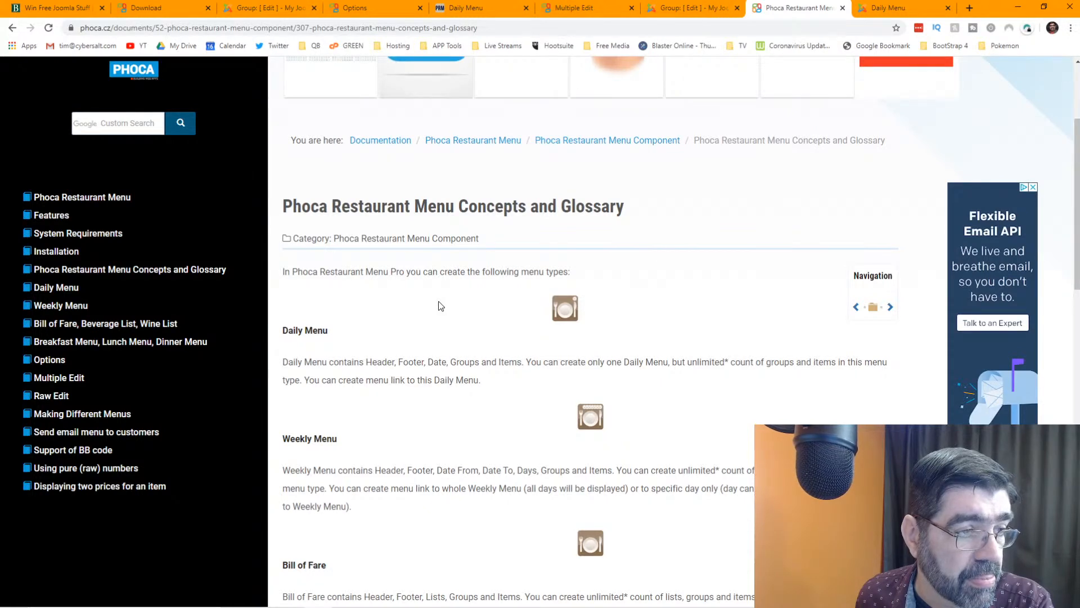
- Close the Breakfast group editor and try Multiple Edit mode on the groups, including the second price option
click(691, 8)
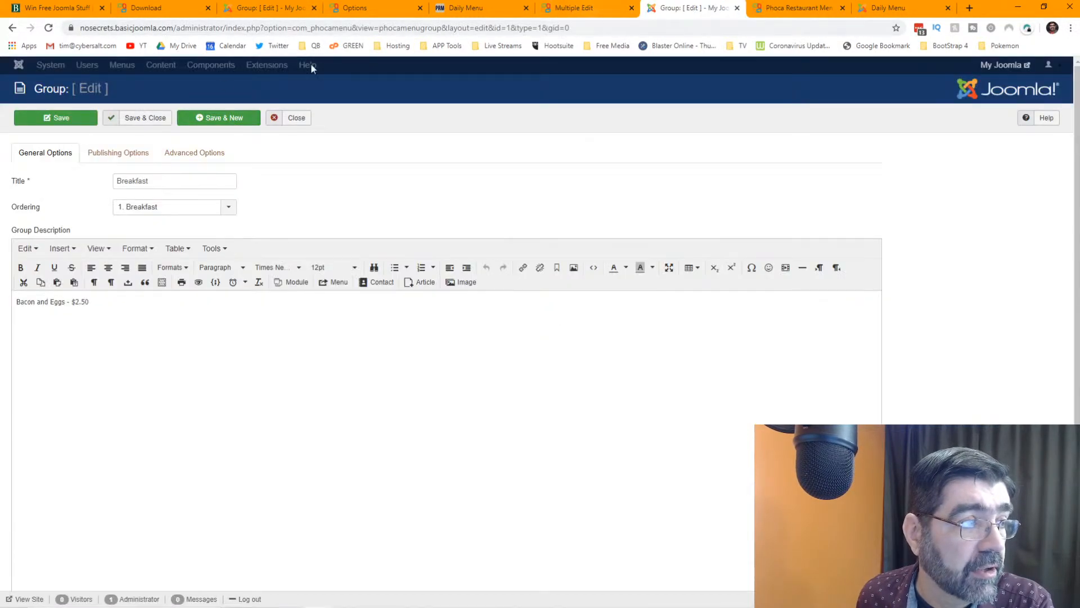
click(291, 124)
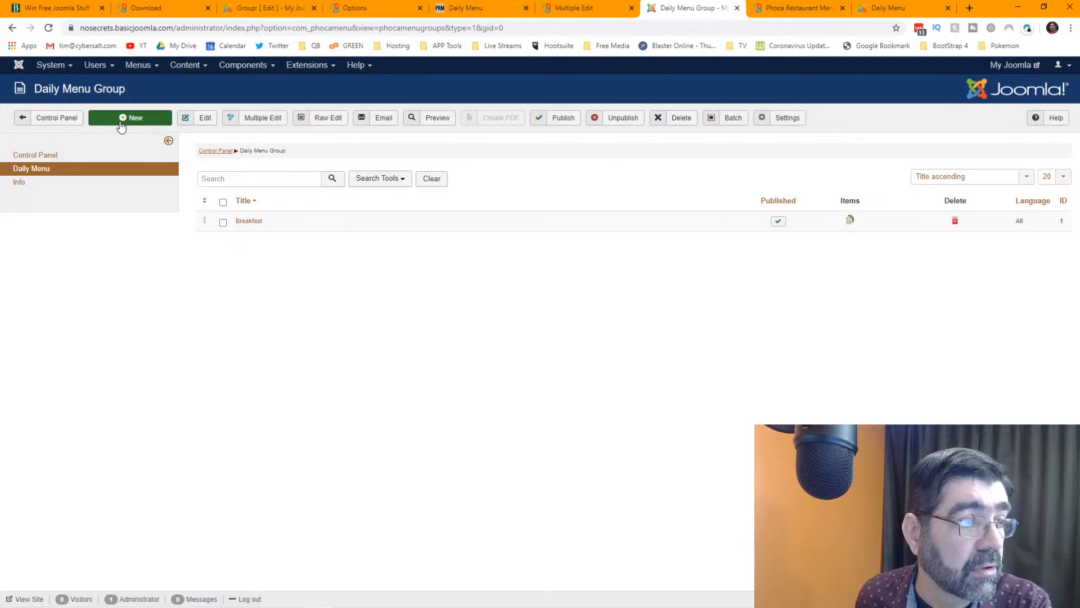
click(258, 124)
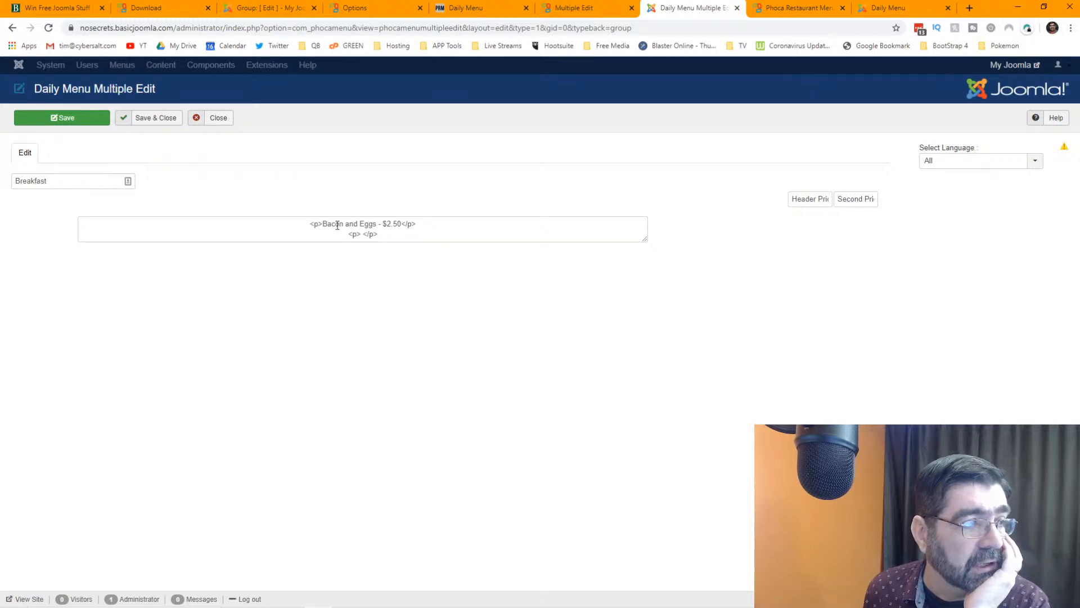
click(215, 120)
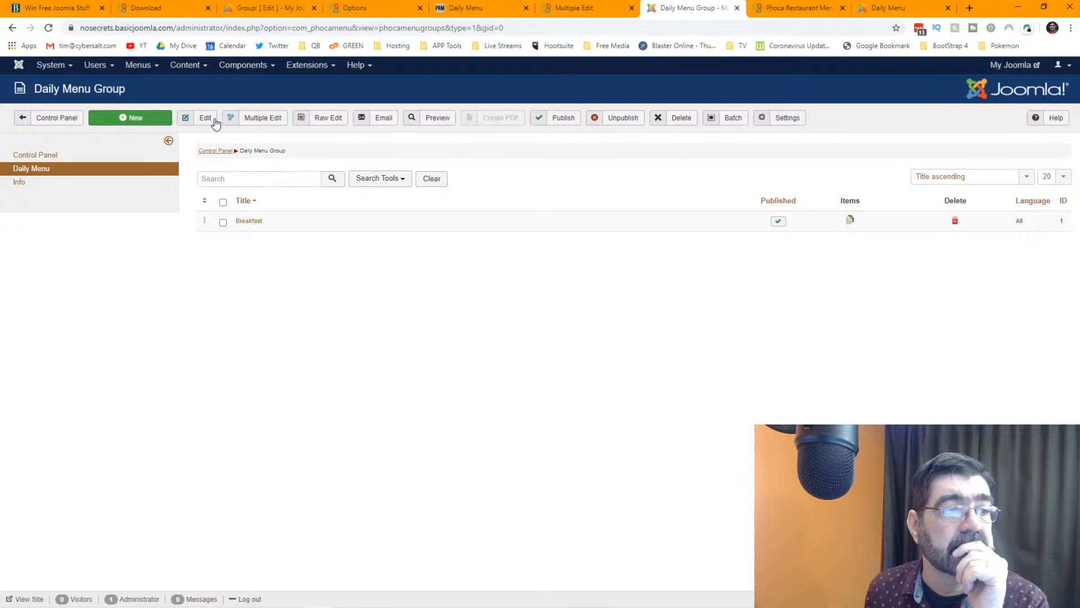
click(257, 119)
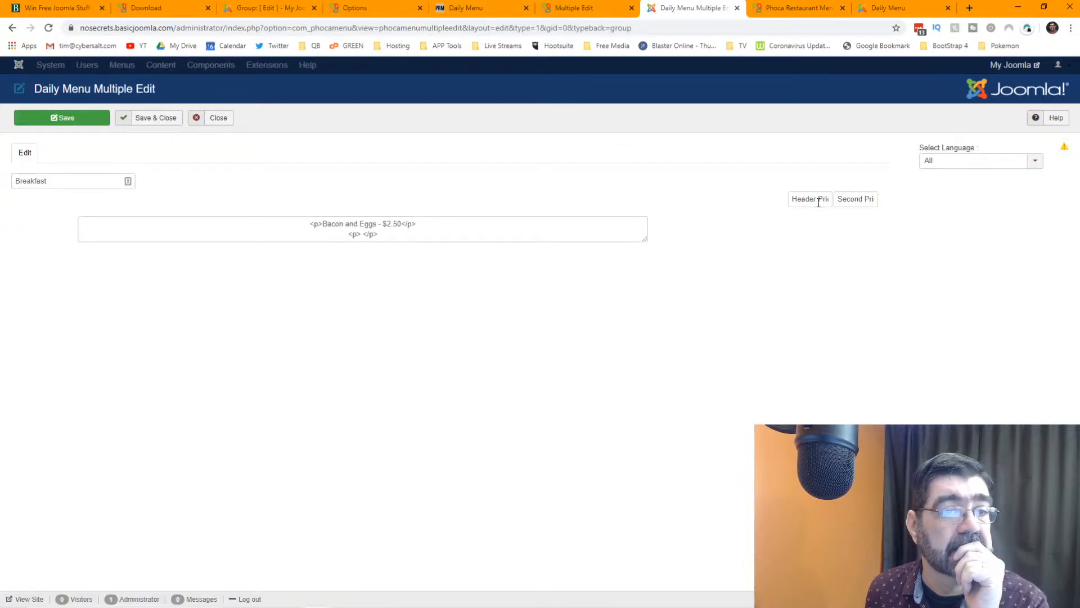
click(844, 199)
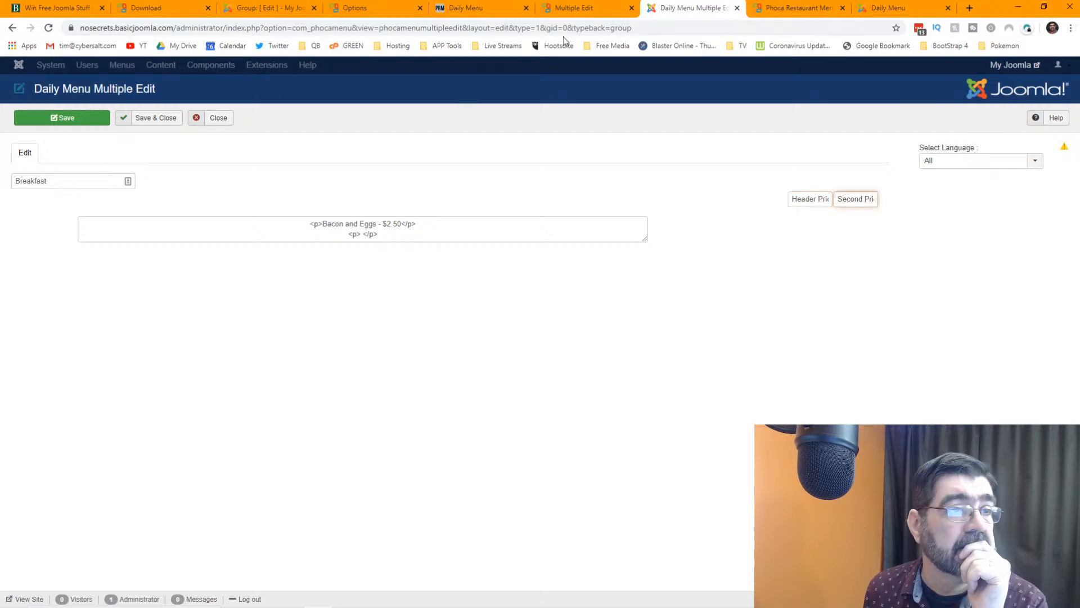
click(219, 119)
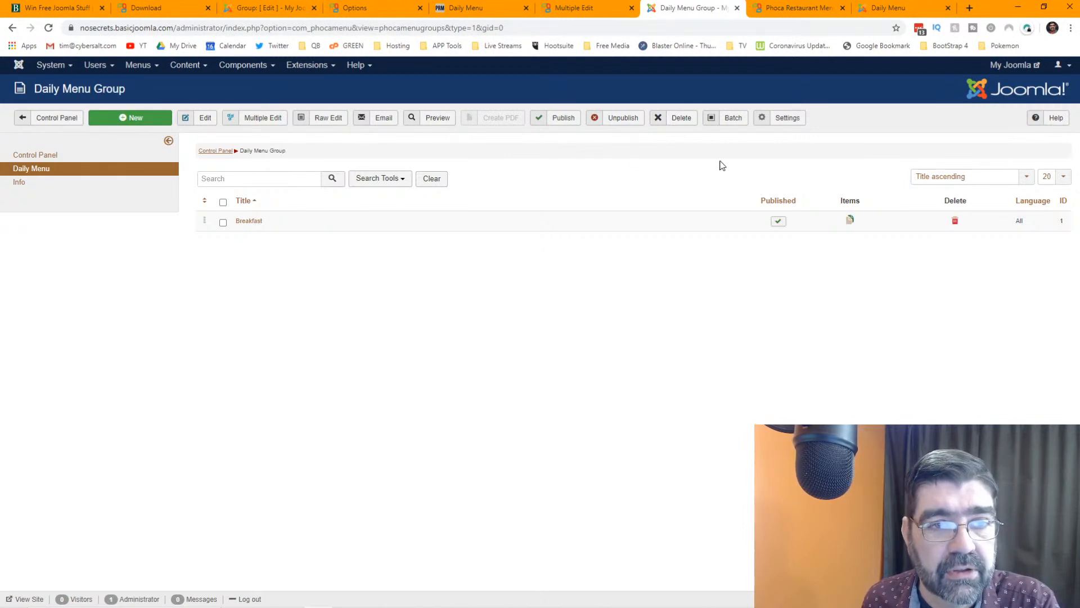
- Open the empty Breakfast item list, filtered to Breakfast, and start a new item
click(850, 221)
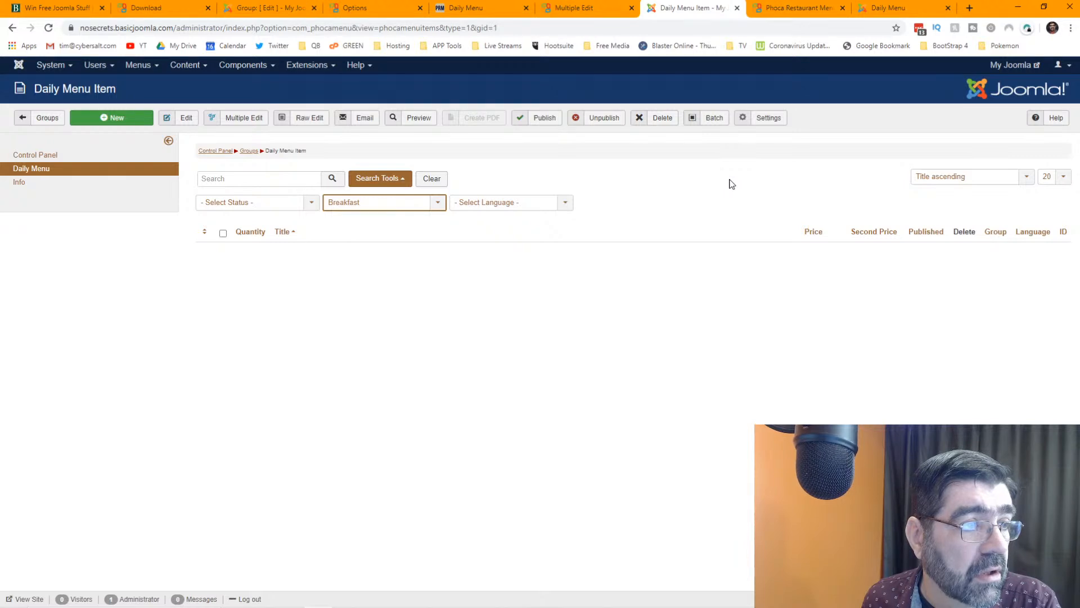
click(441, 203)
click(442, 208)
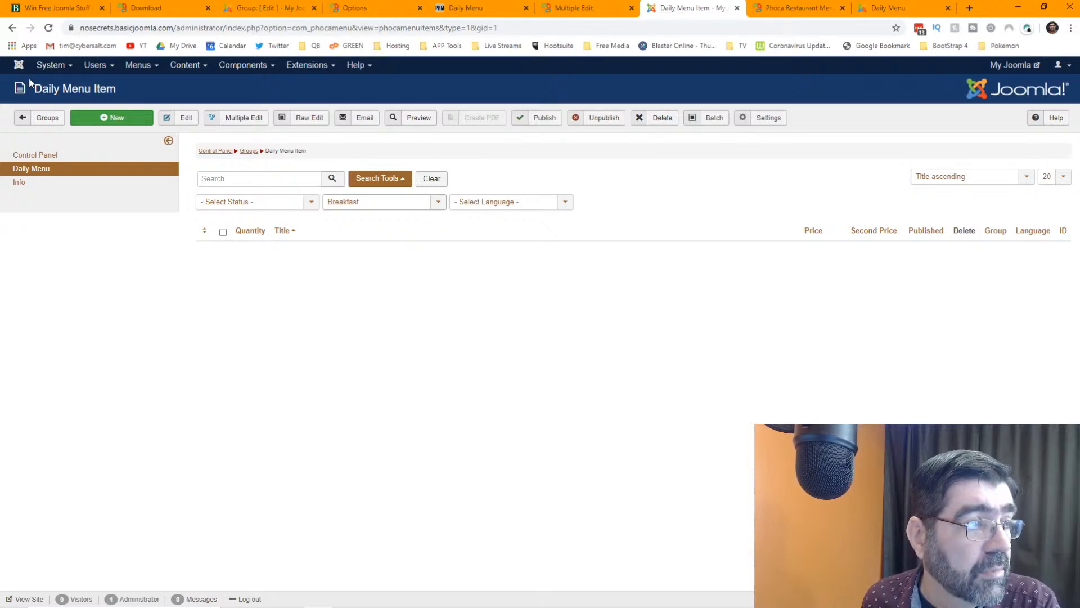
click(38, 126)
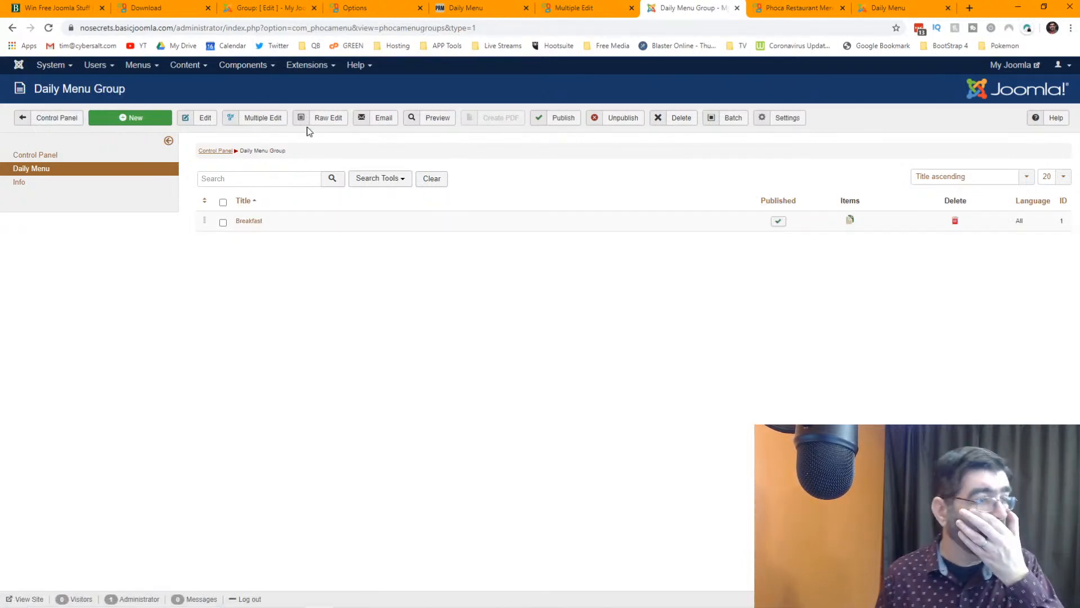
click(259, 223)
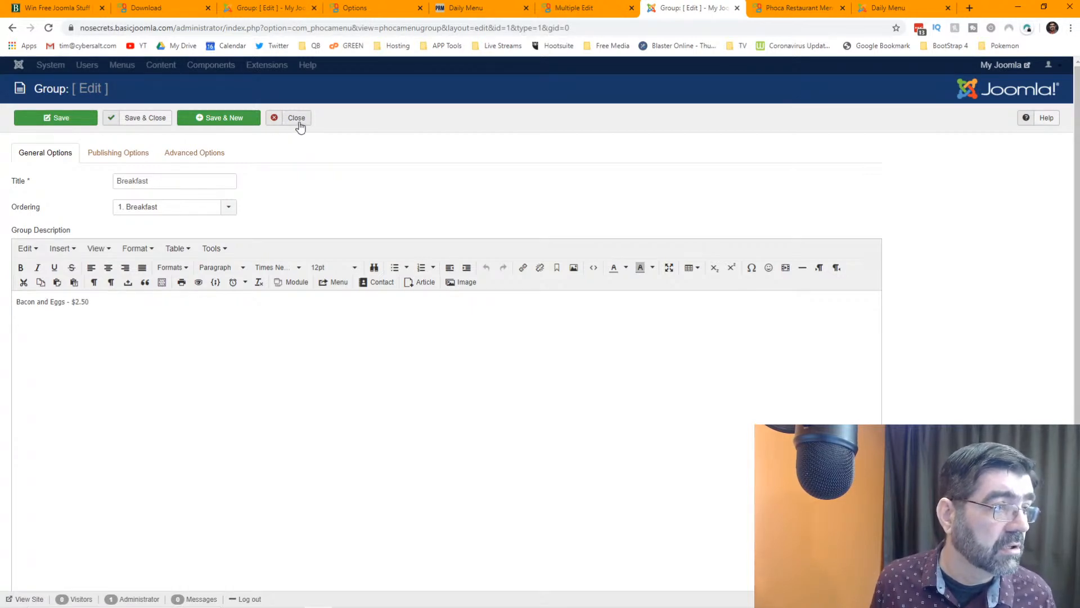
click(296, 118)
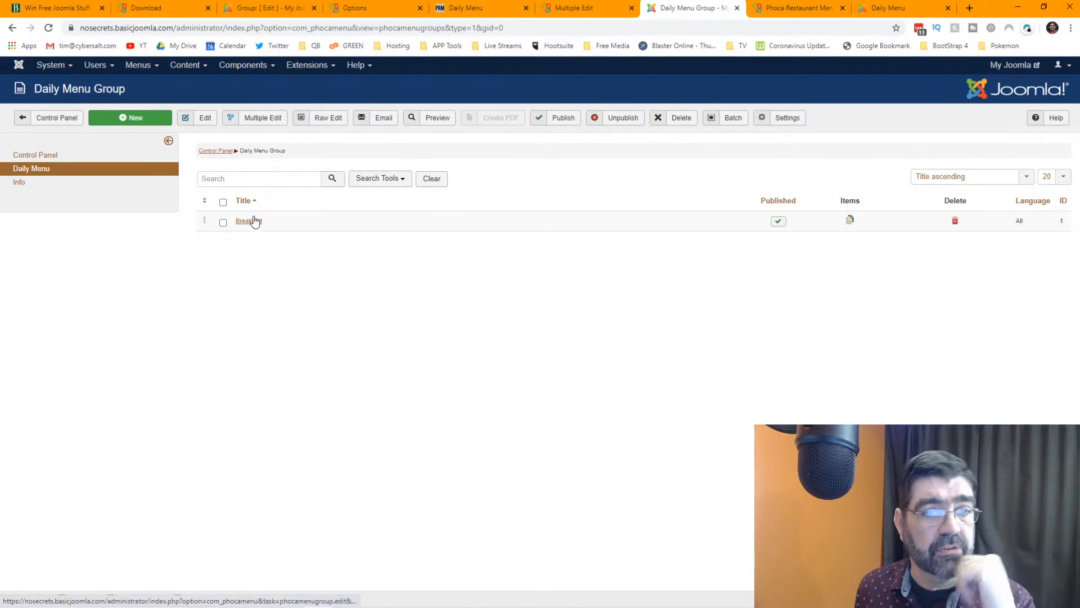
click(851, 221)
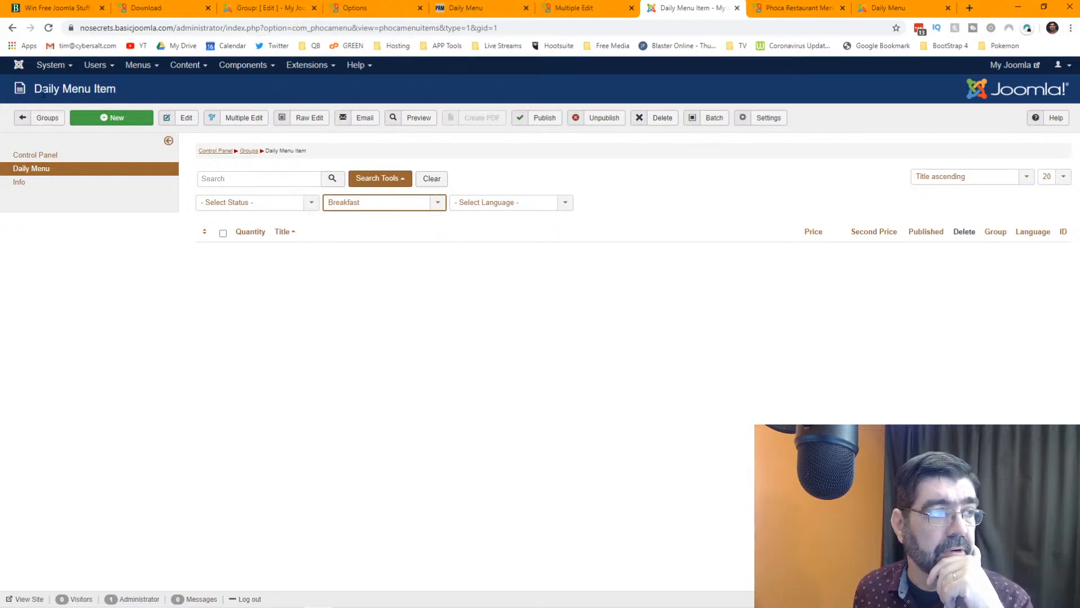
click(10, 29)
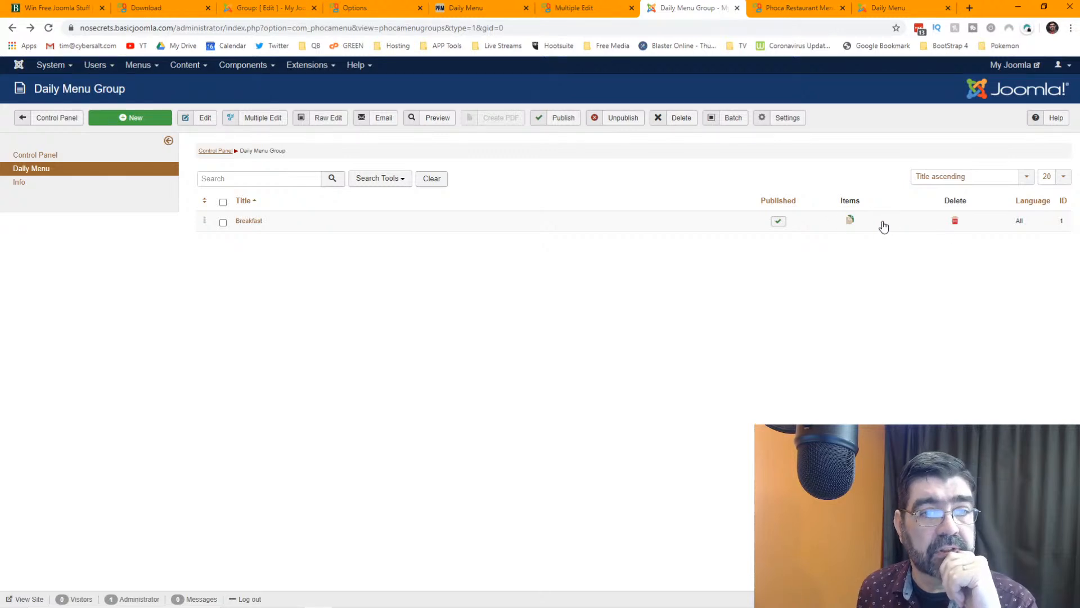
click(851, 221)
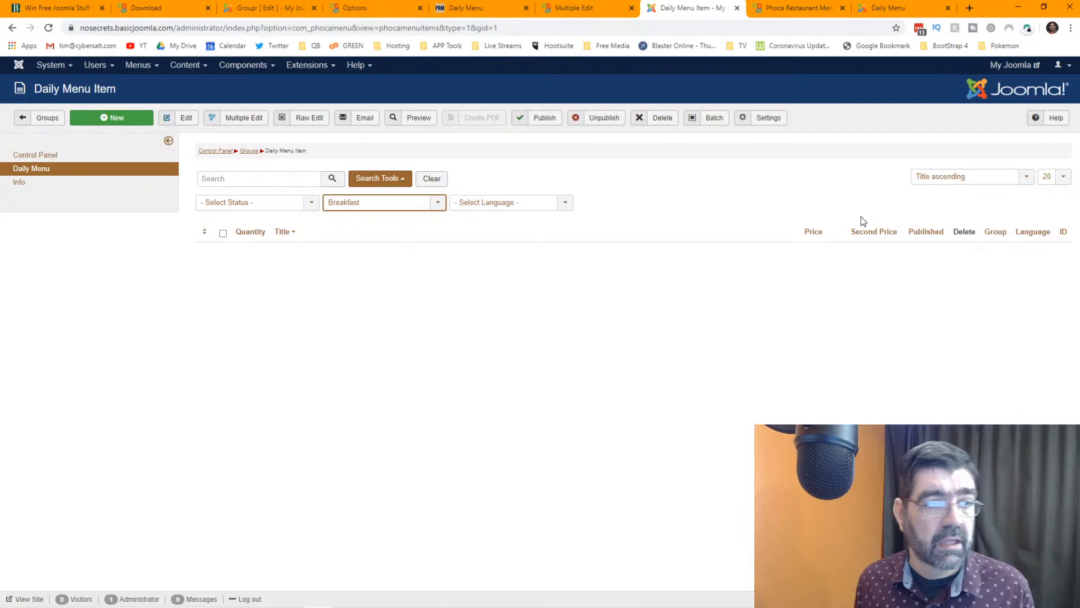
click(104, 118)
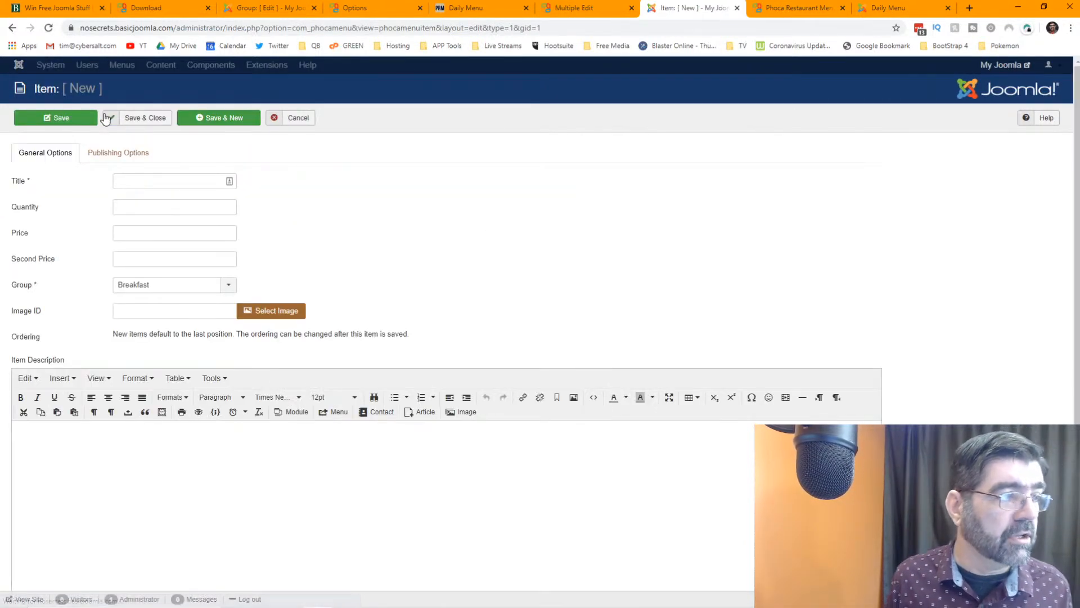
- Enter title 'Bacon and Eggs', quantity 1, price 2.50 and second price 5.00
click(149, 181)
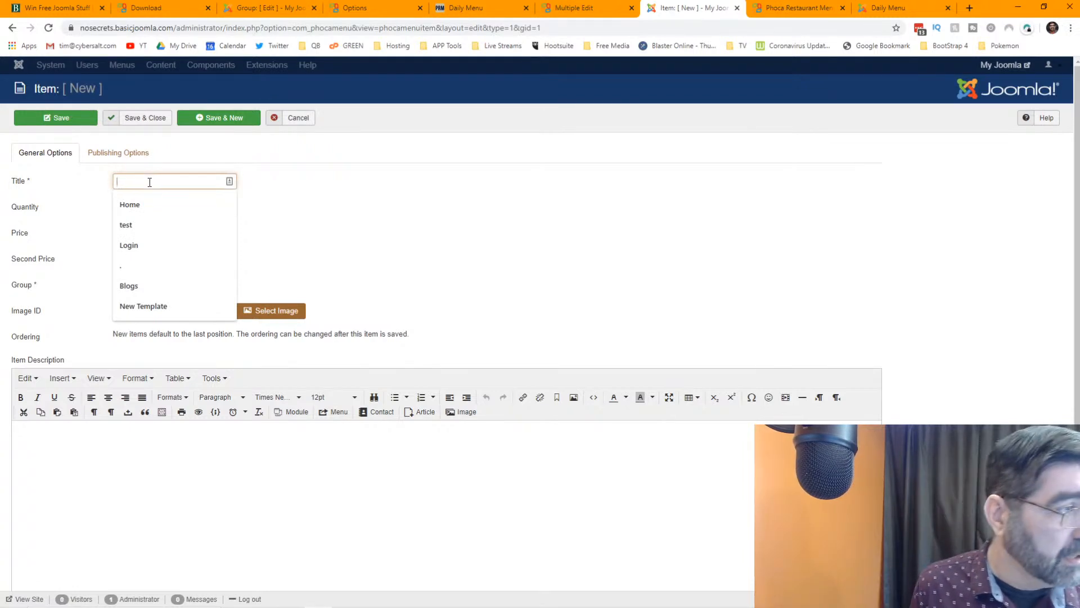
text(BAcon and Eggs)
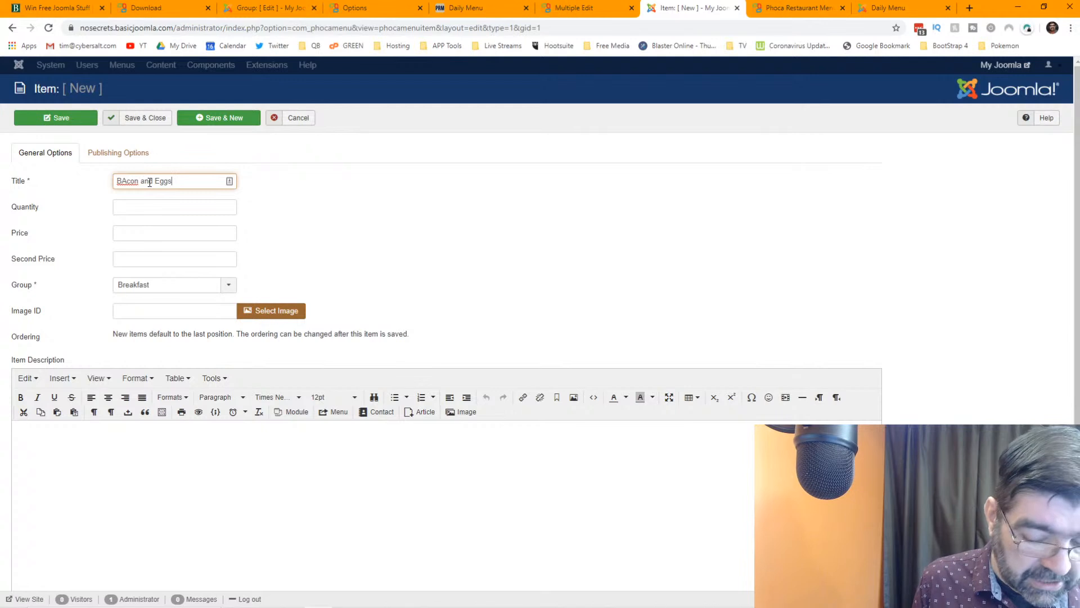
key(Home)
key(Right)
key(Right)
key(BackSpace)
text(a)
key(Tab)
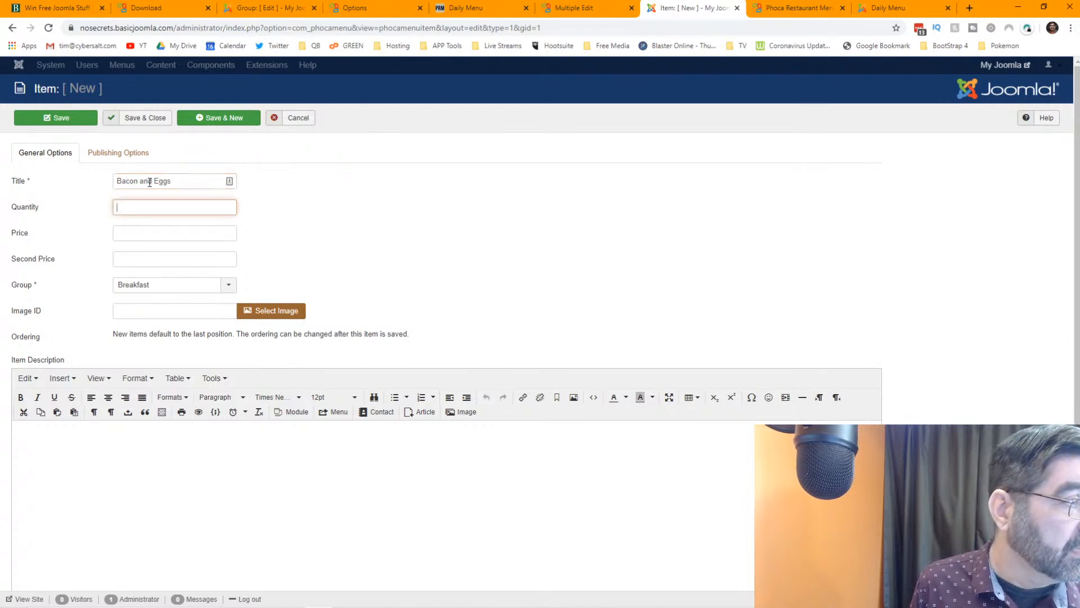
text(1)
key(Tab)
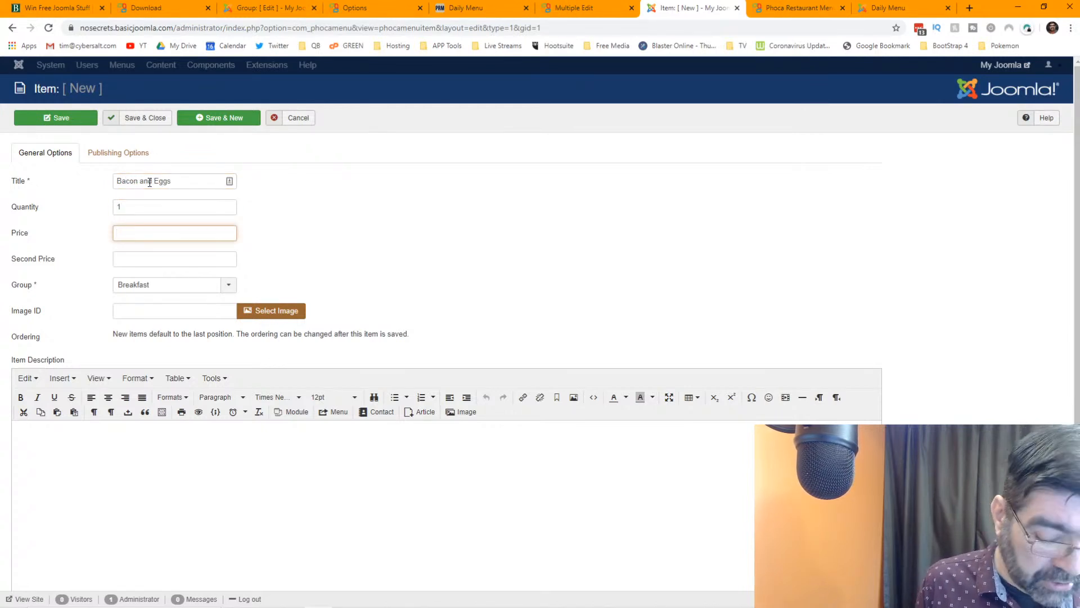
text(2.50)
key(Tab)
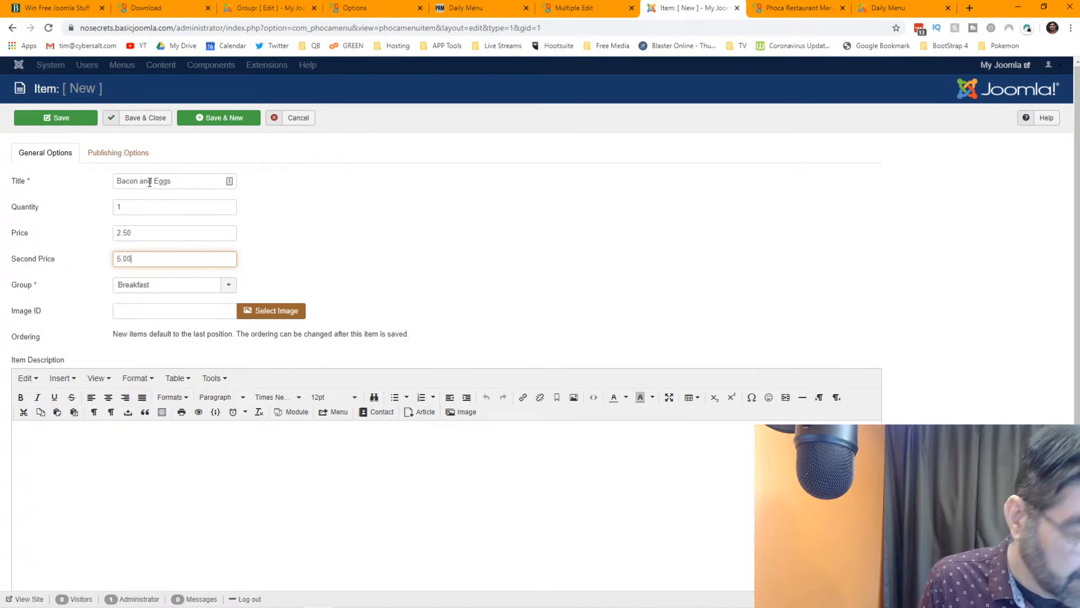
key(Tab)
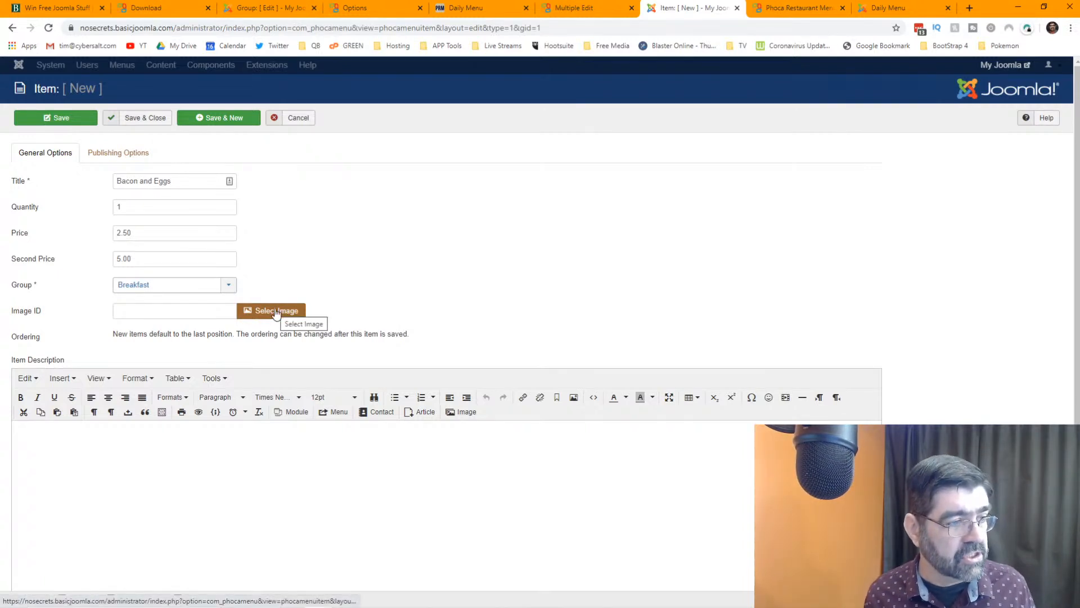
click(277, 488)
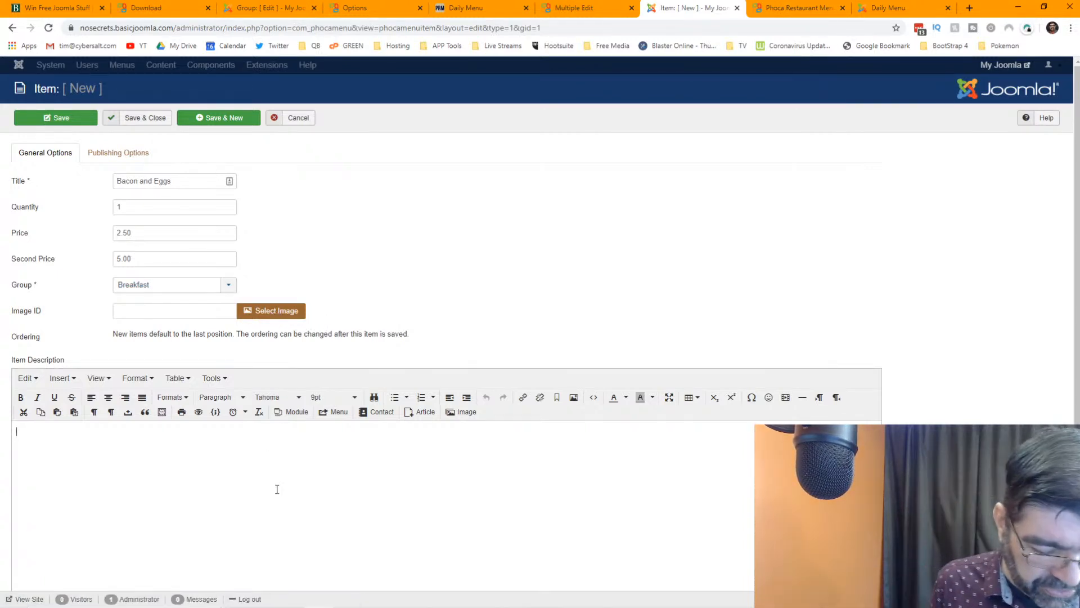
- Describe the item as 'Enjoy some tasty bacon! Eat the eggggs to look normal' and save it
text(Enjoy some tasty bacon)
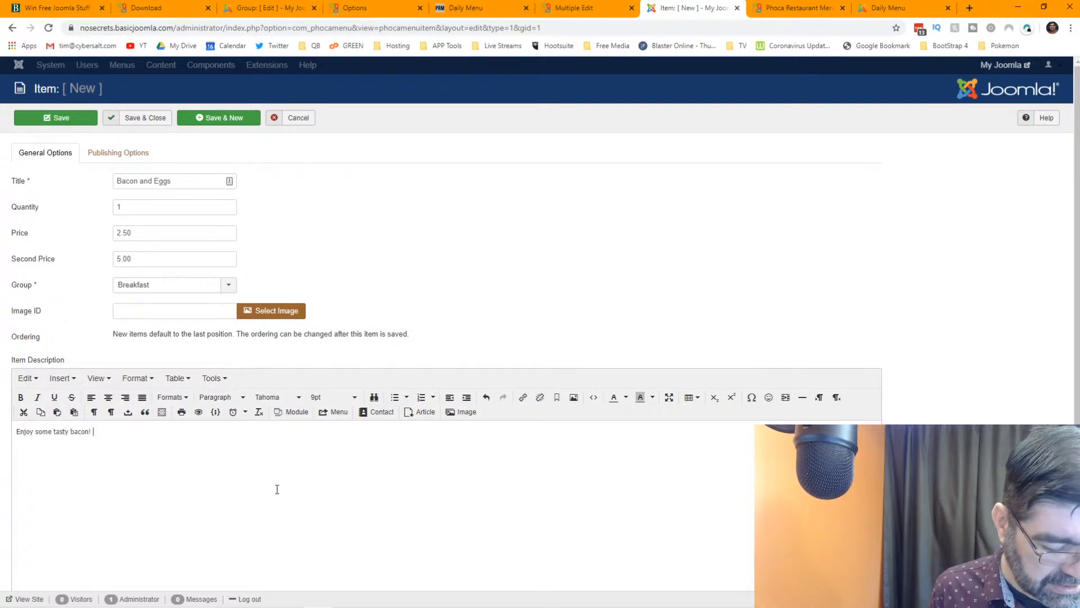
text(! Eat the egg)
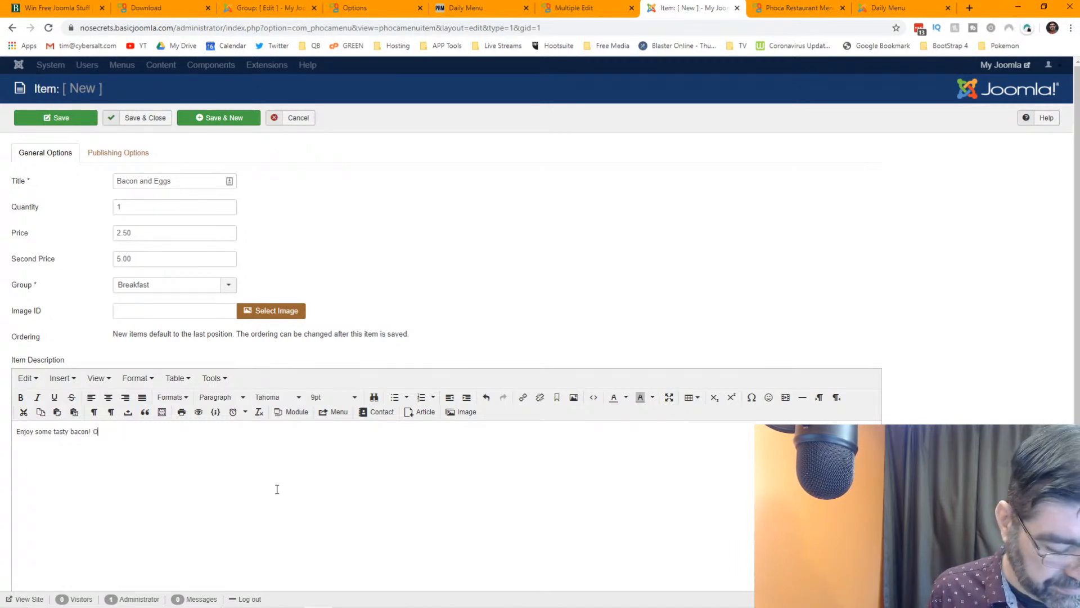
text(ggs )
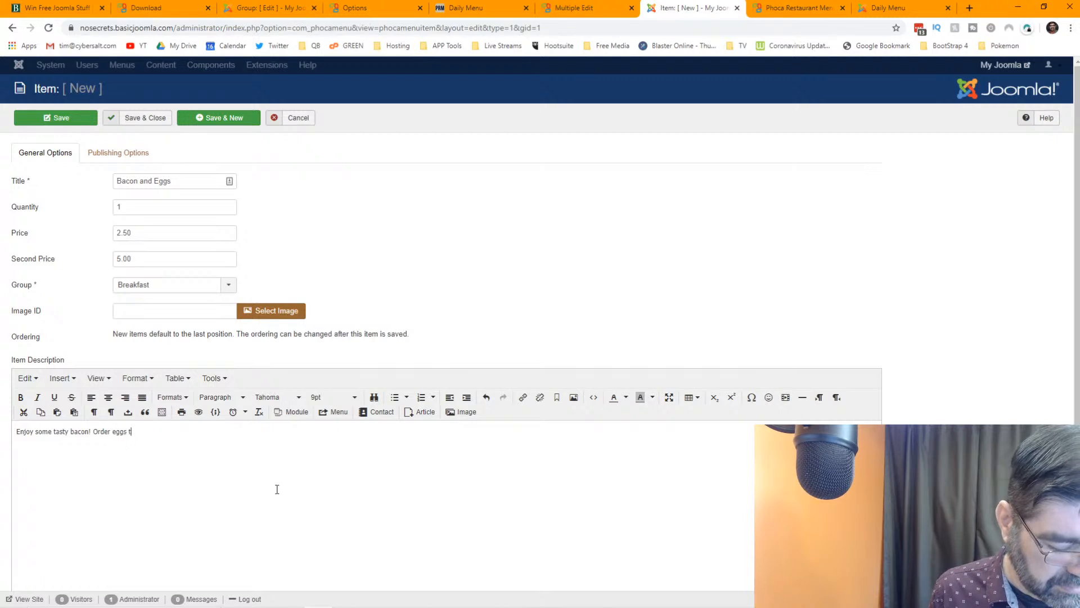
text(to look normal!)
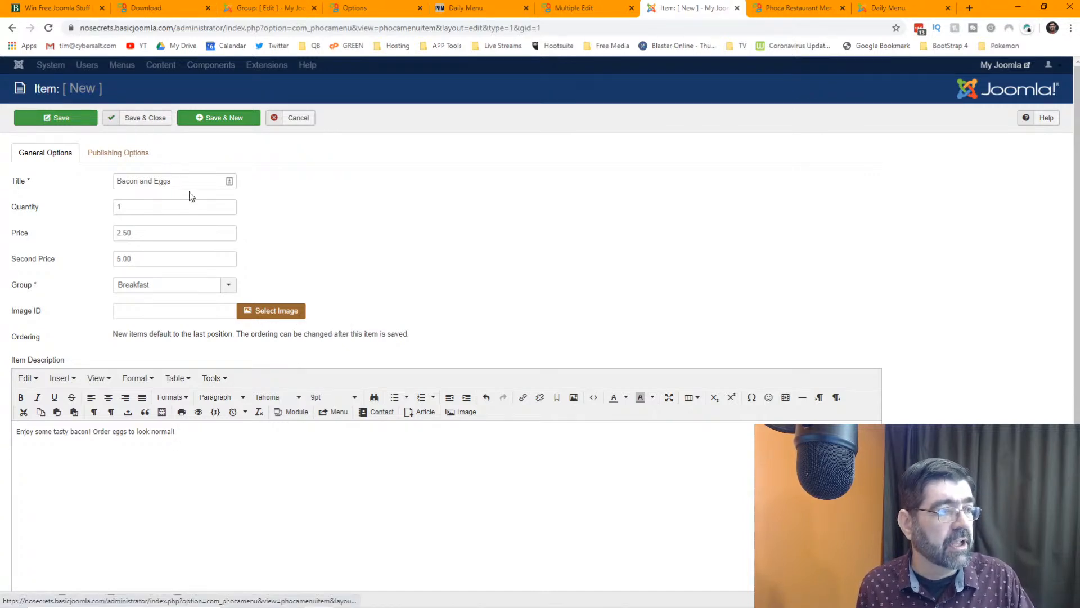
click(98, 154)
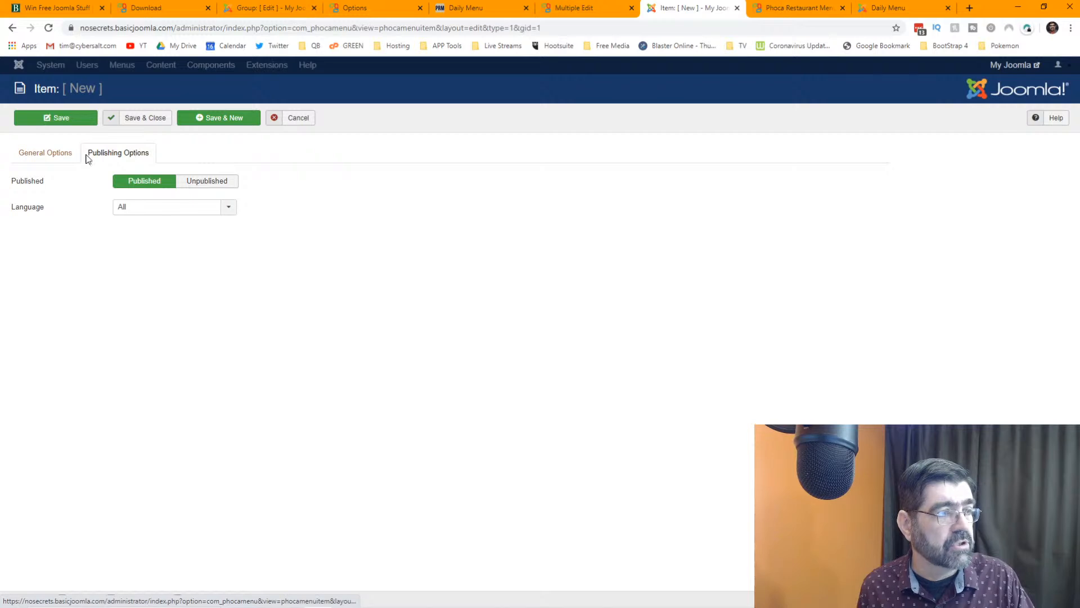
click(50, 156)
click(152, 120)
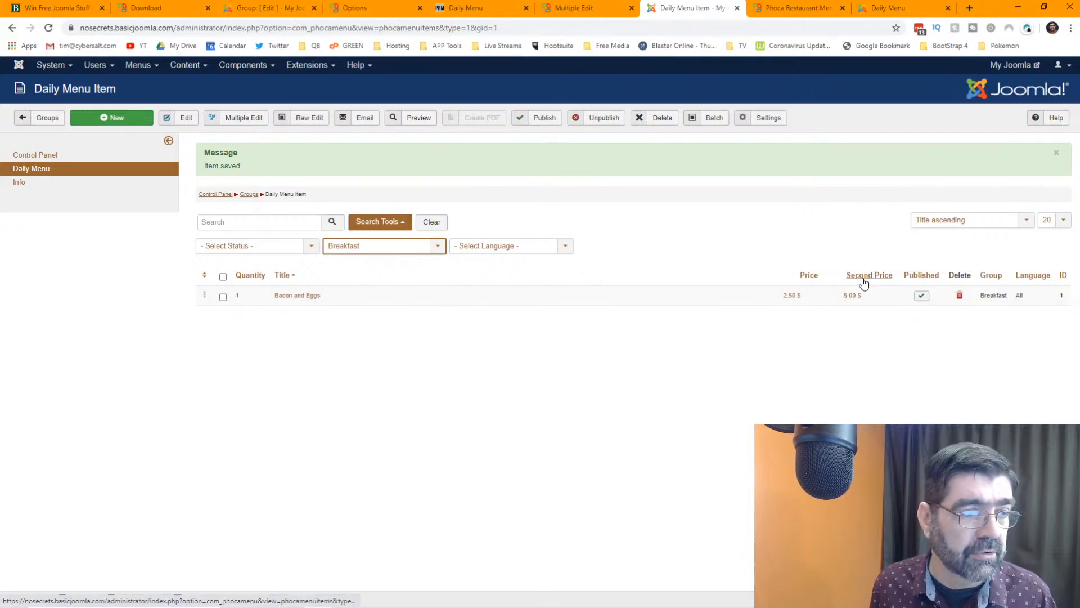
click(47, 119)
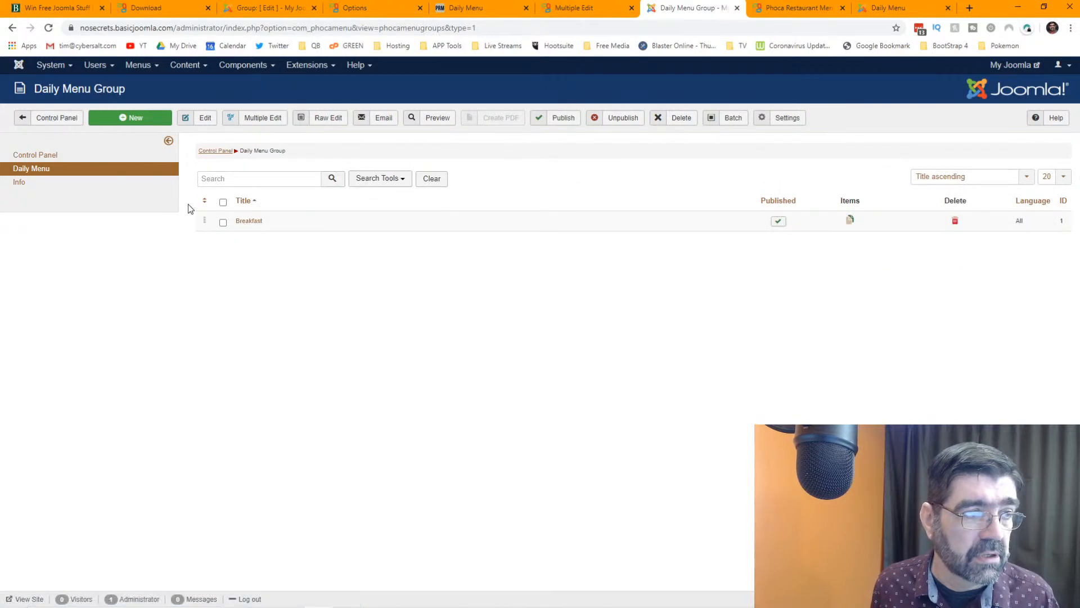
- Swap the Breakfast description 'Bacon and Eggs - $2.50' for 'Start the day with us!' and save
click(244, 225)
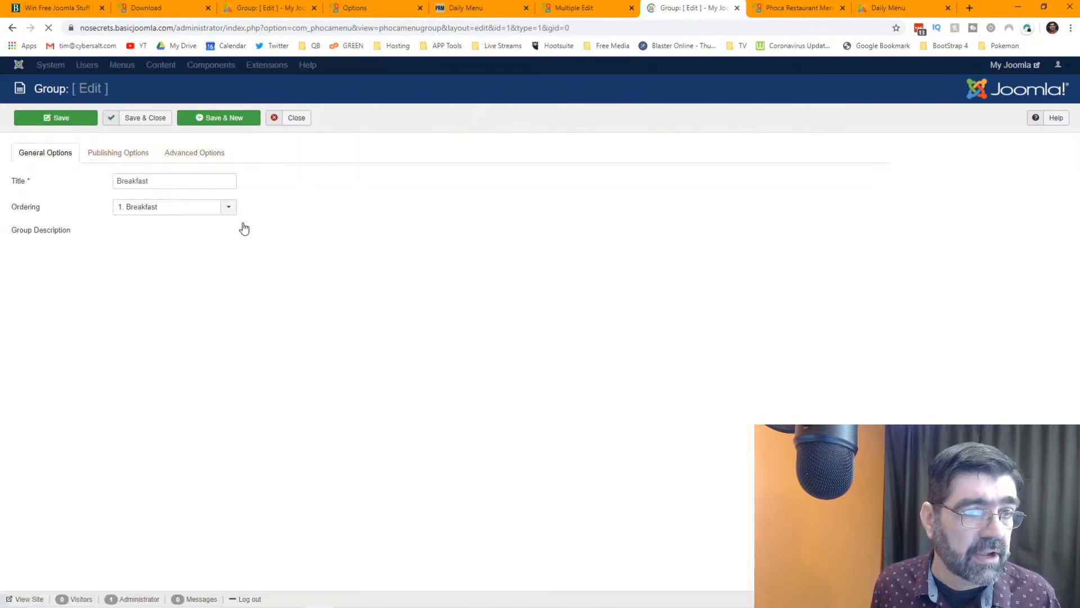
click(120, 156)
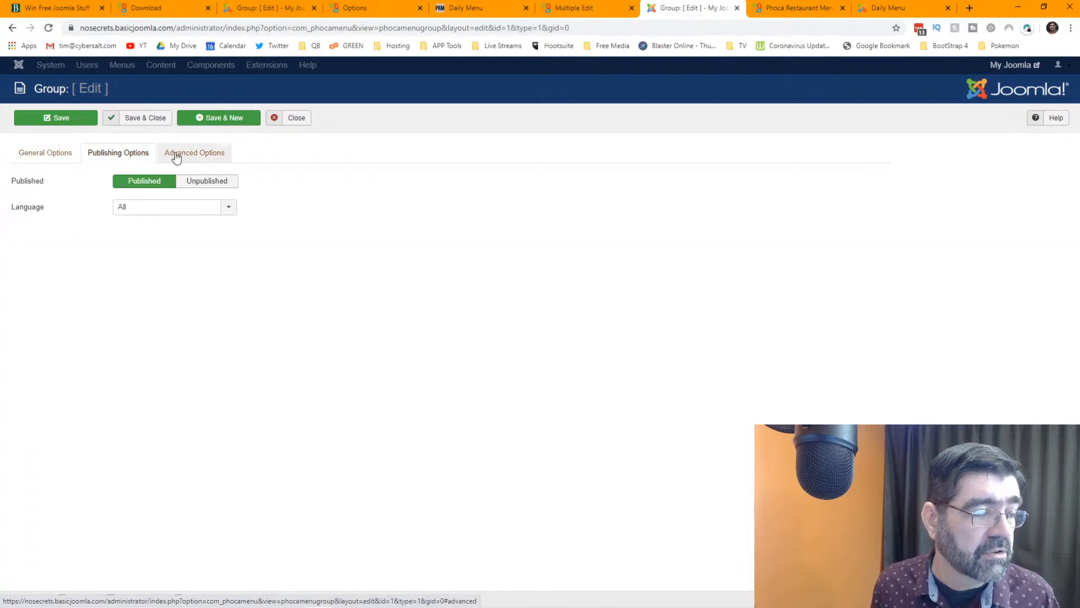
click(37, 151)
click(113, 318)
drag(44, 313, 12, 295)
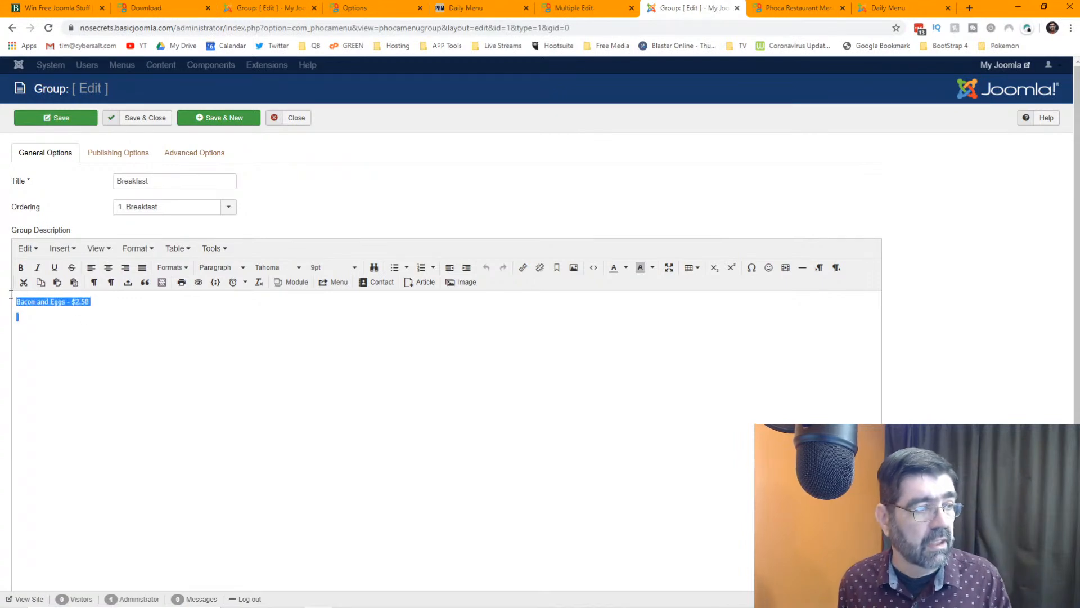
key(BackSpace)
text(STart)
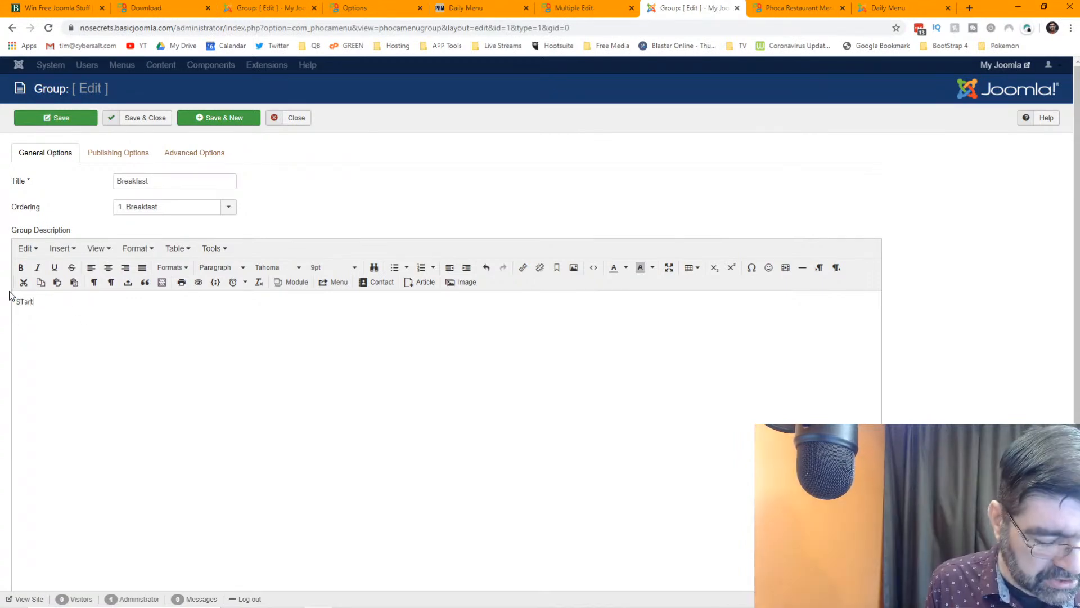
text( the day with us!)
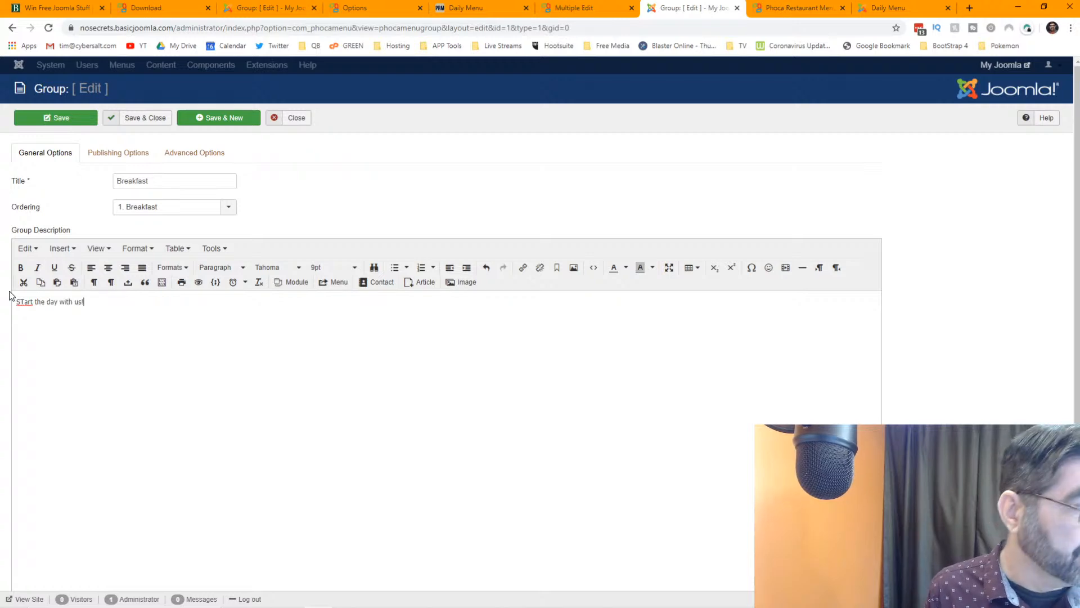
key(Home)
key(Right)
key(Delete)
text(t)
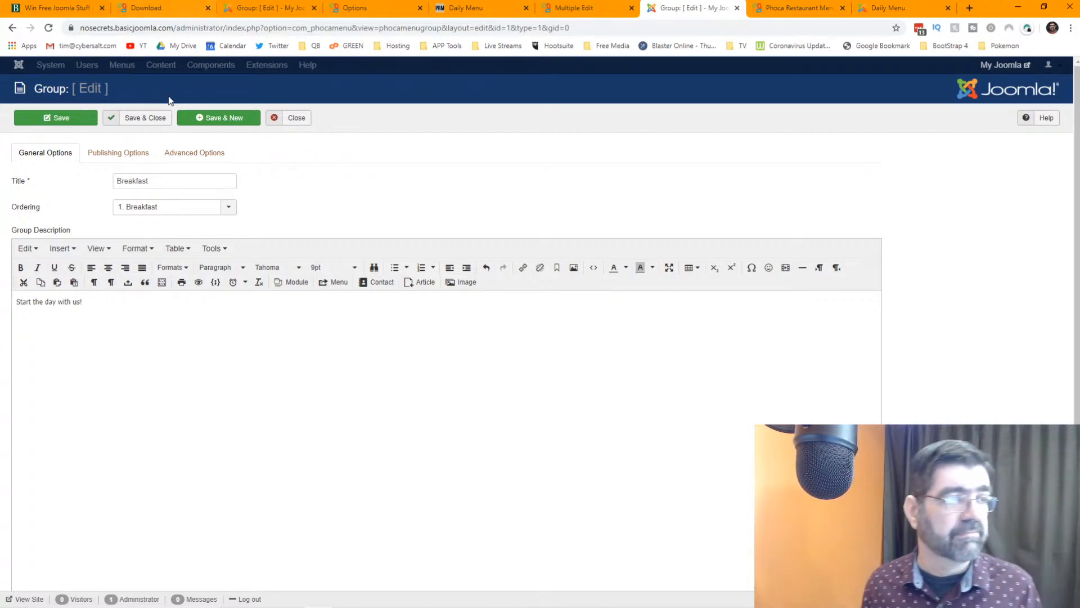
click(142, 122)
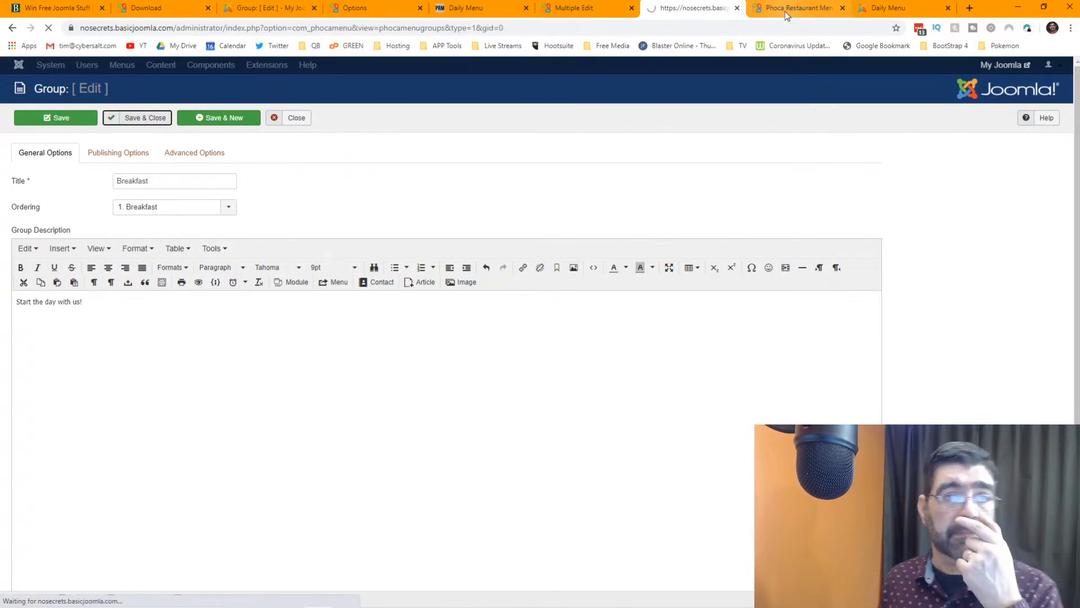
- Reload the front-end Daily Menu page to show the updated Breakfast group
click(785, 11)
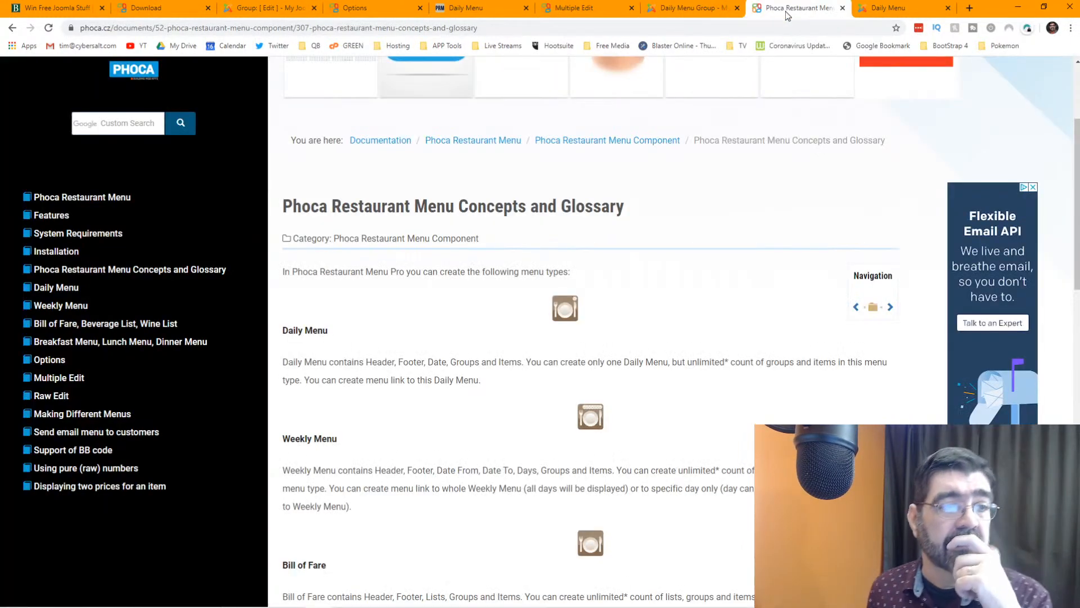
click(878, 12)
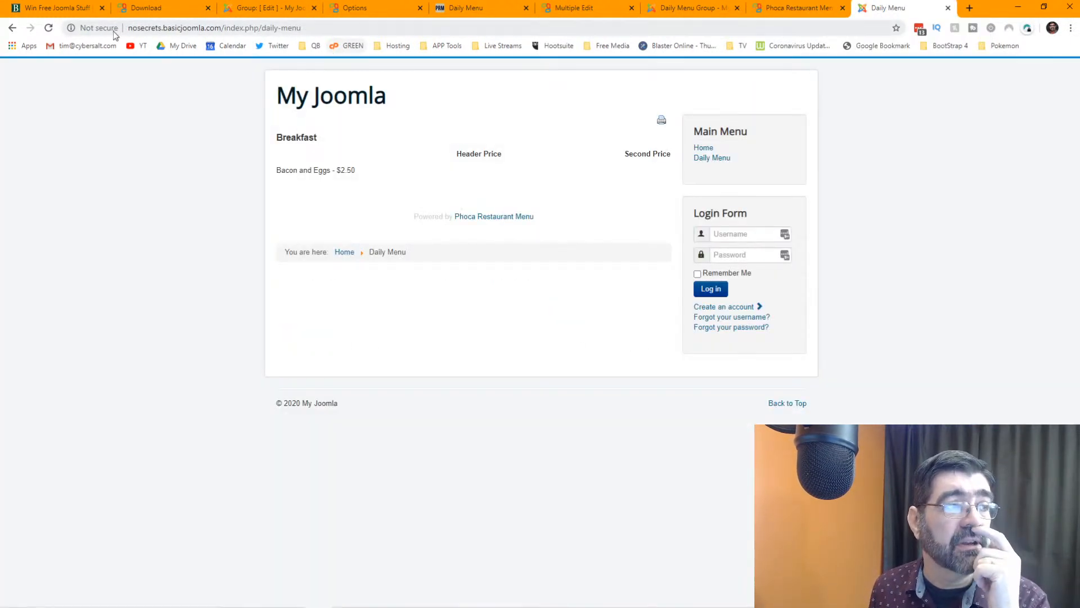
click(49, 28)
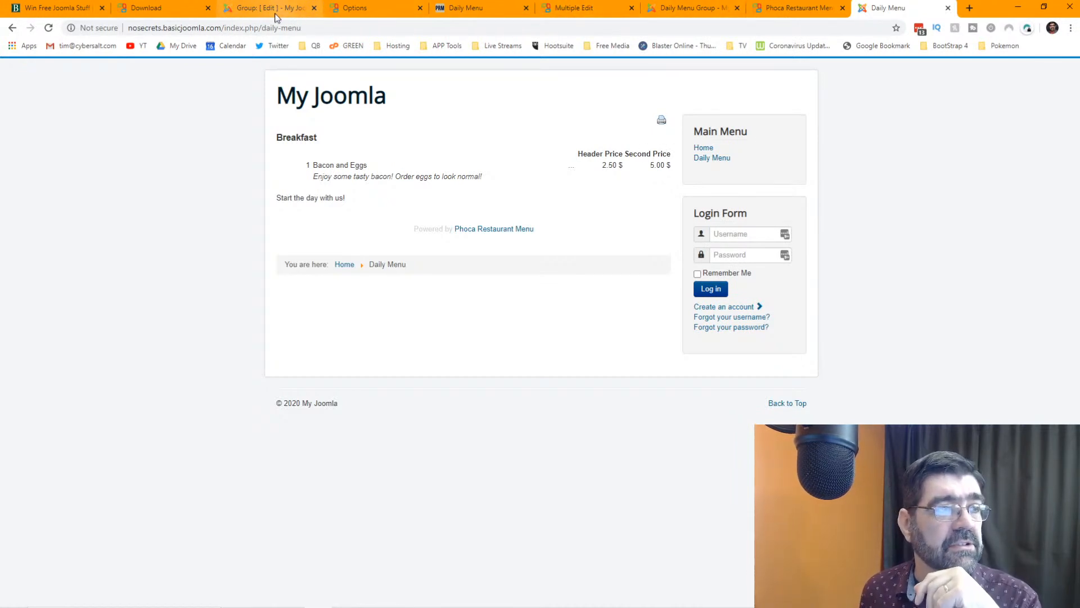
- Close the leftover Breakfast group editor in Joomla
click(153, 10)
click(283, 8)
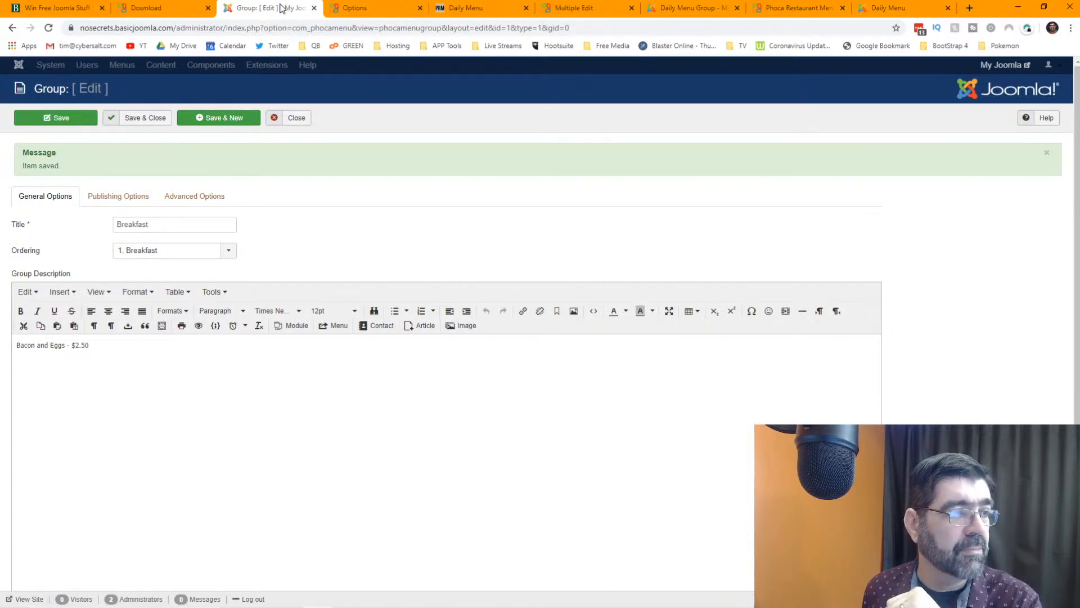
click(297, 118)
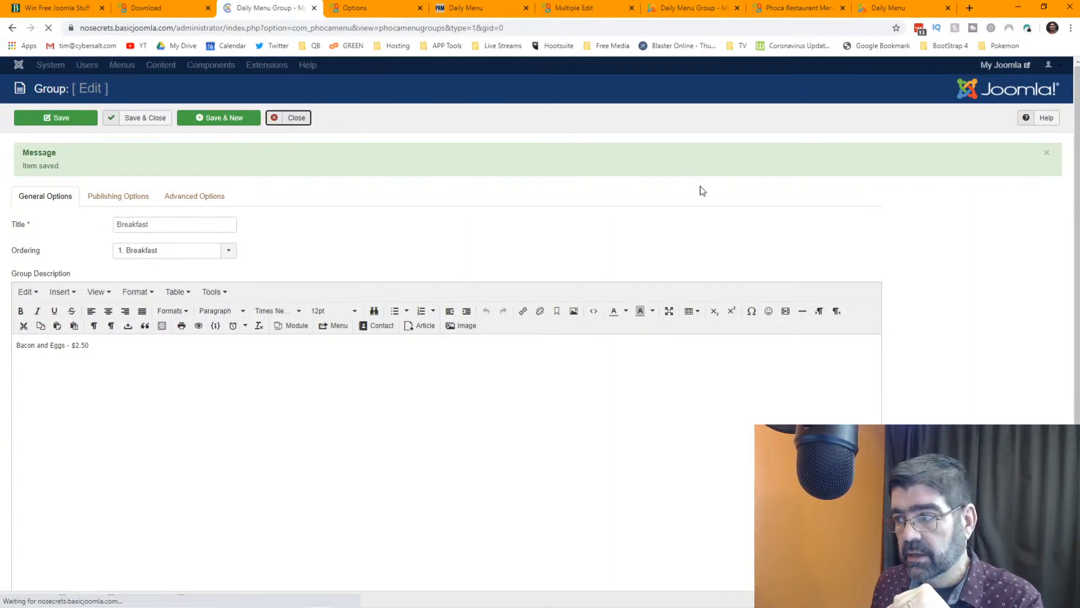
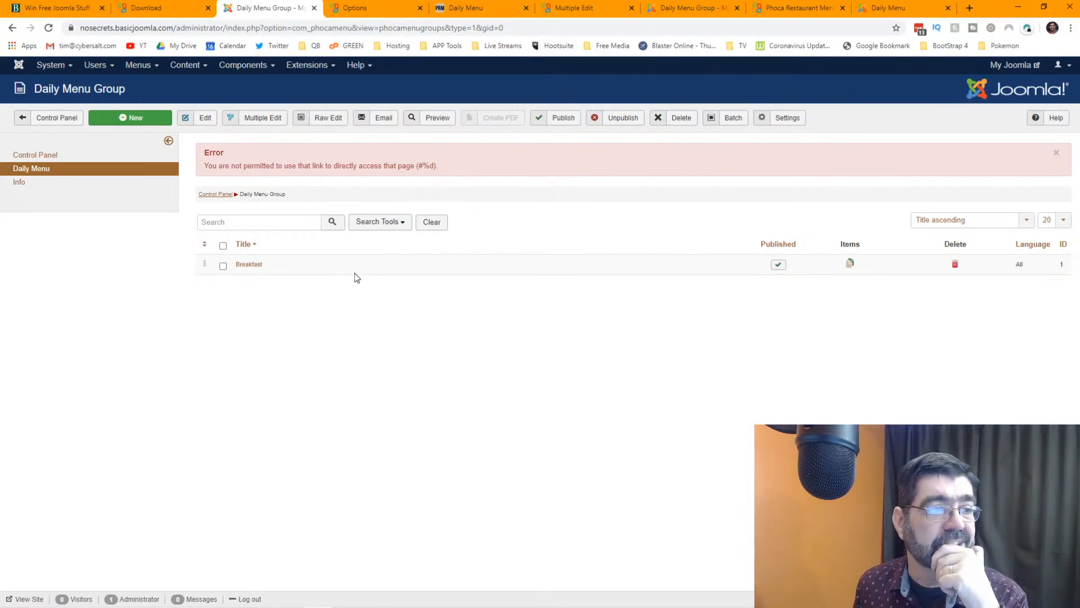
- Look through the Restaurant Menu component's administration settings and leave without saving
click(57, 117)
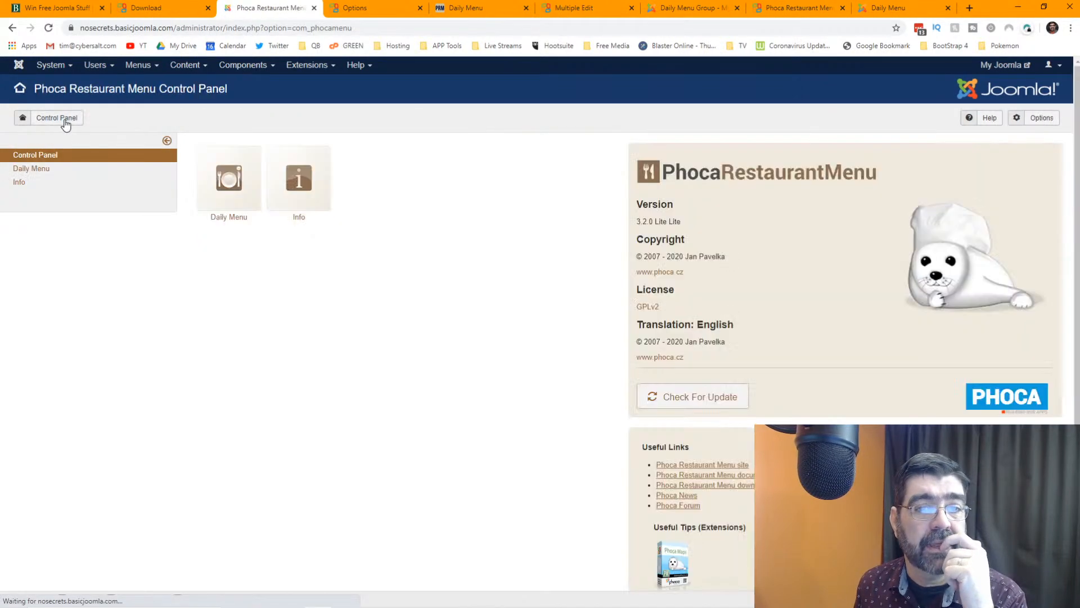
click(1041, 118)
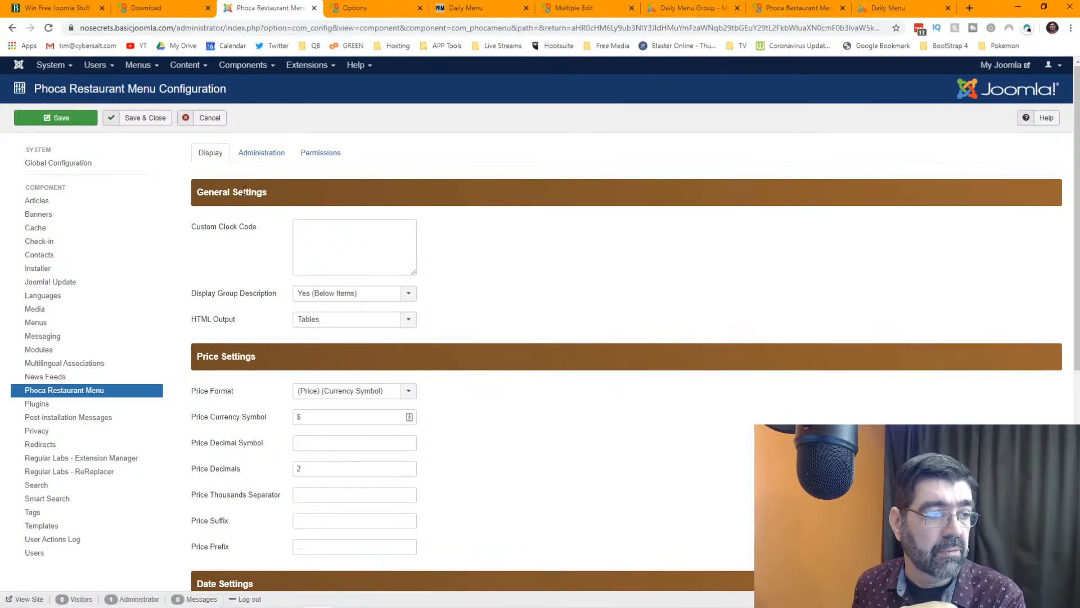
scroll(553, 281, down, 7)
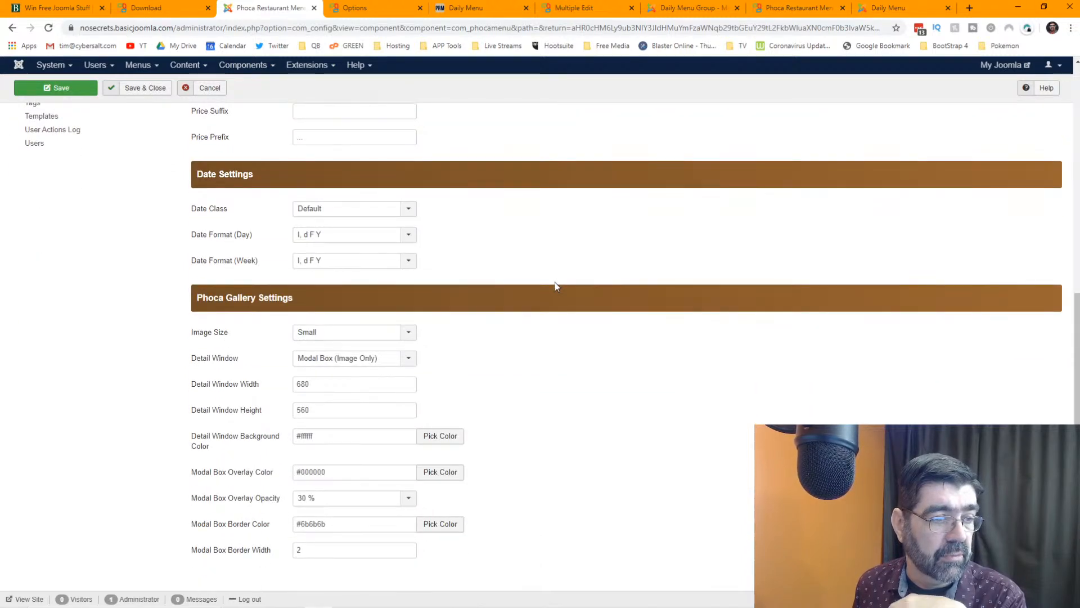
scroll(554, 286, up, 7)
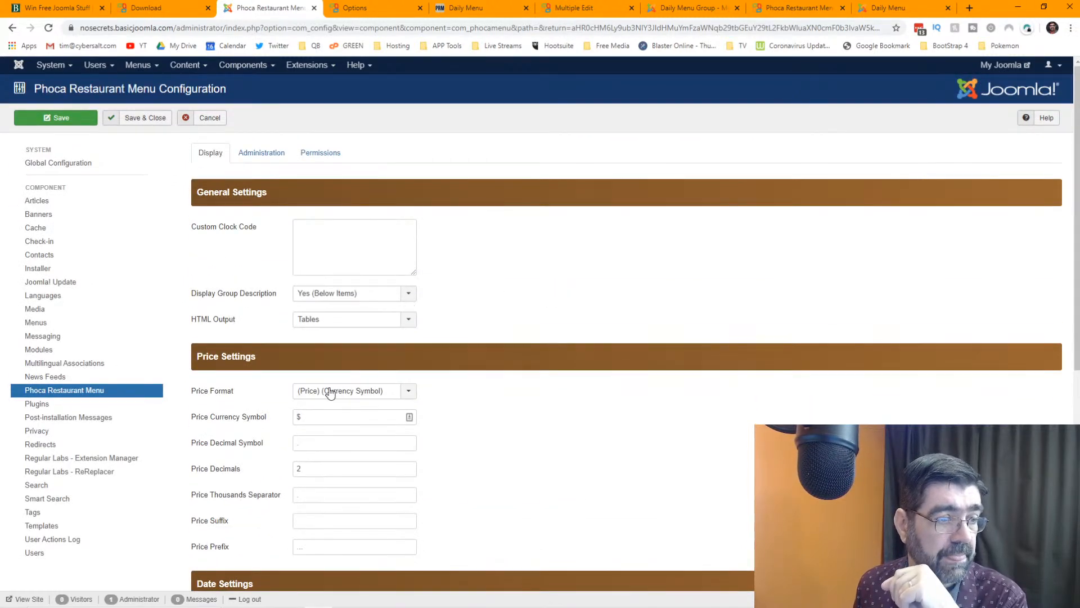
click(250, 153)
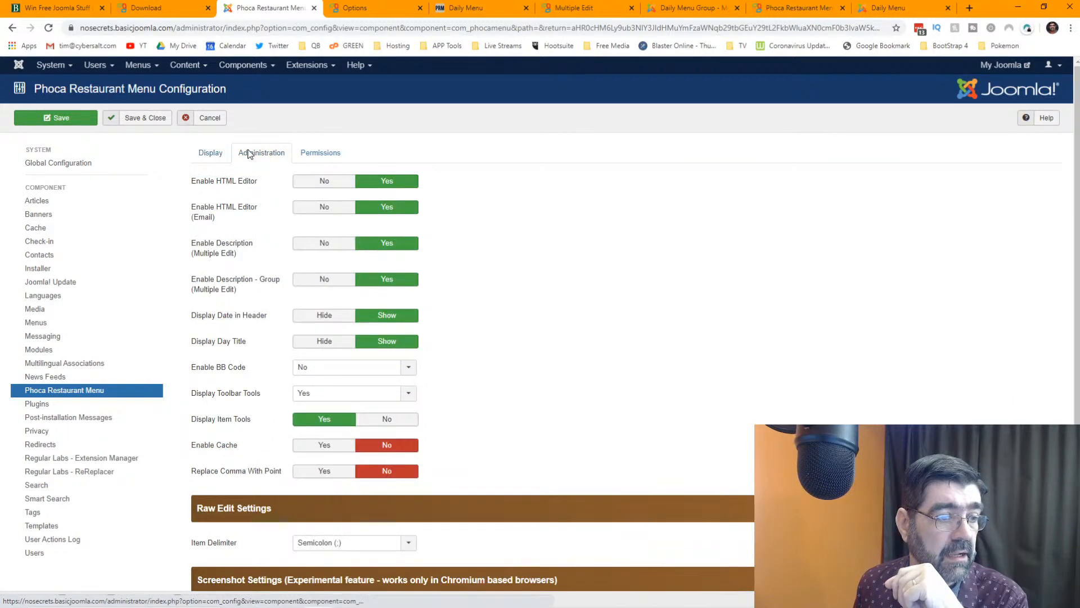
scroll(580, 279, down, 3)
scroll(582, 282, up, 3)
click(208, 121)
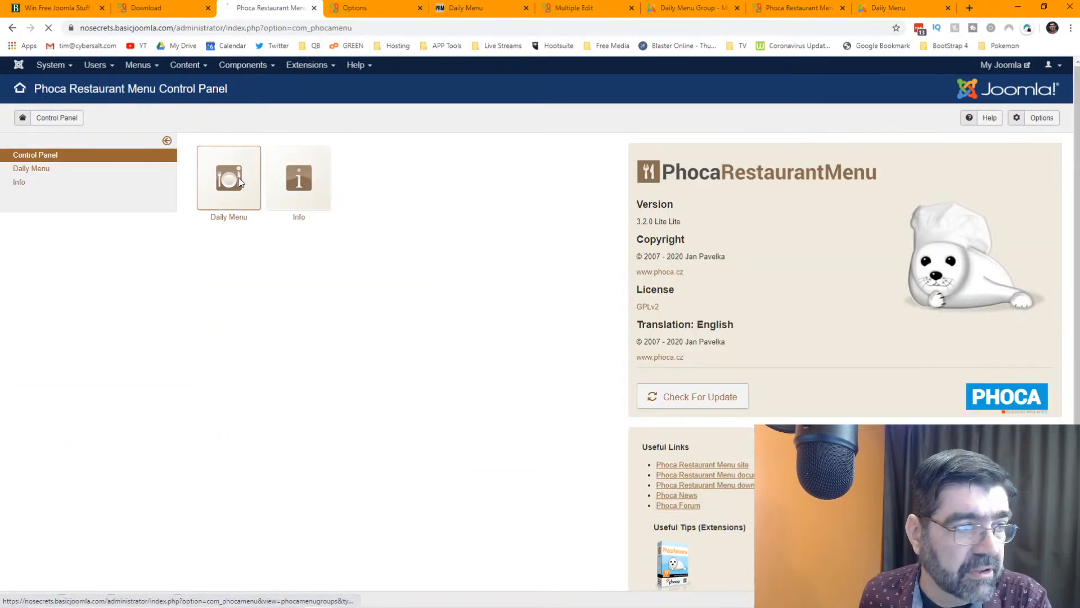
- Set the Breakfast group's Header Price to Real Meat and Header Second Price to Vegan, then save
click(238, 181)
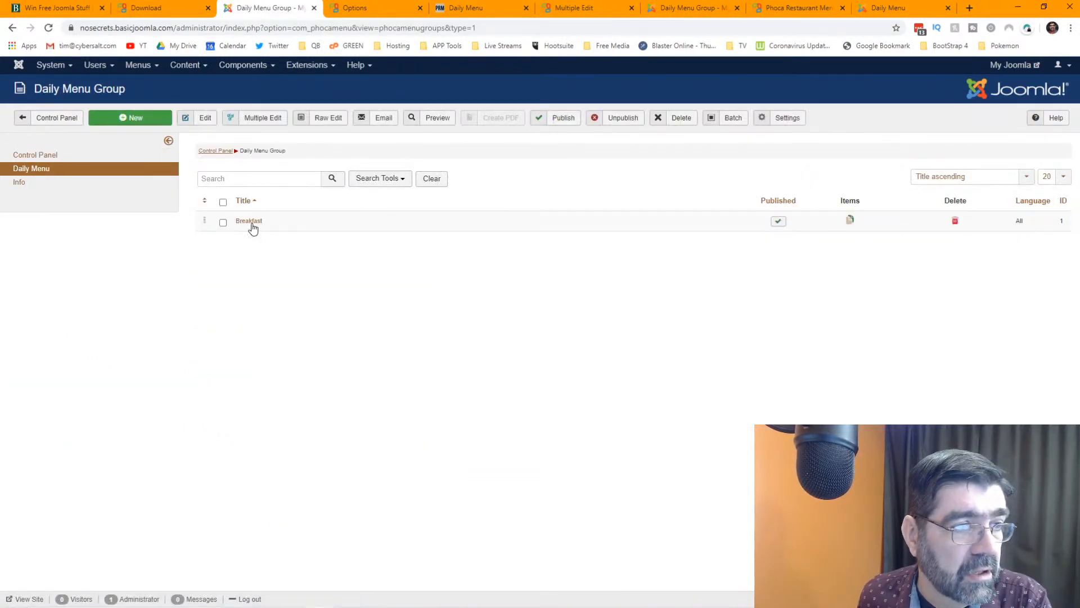
click(251, 224)
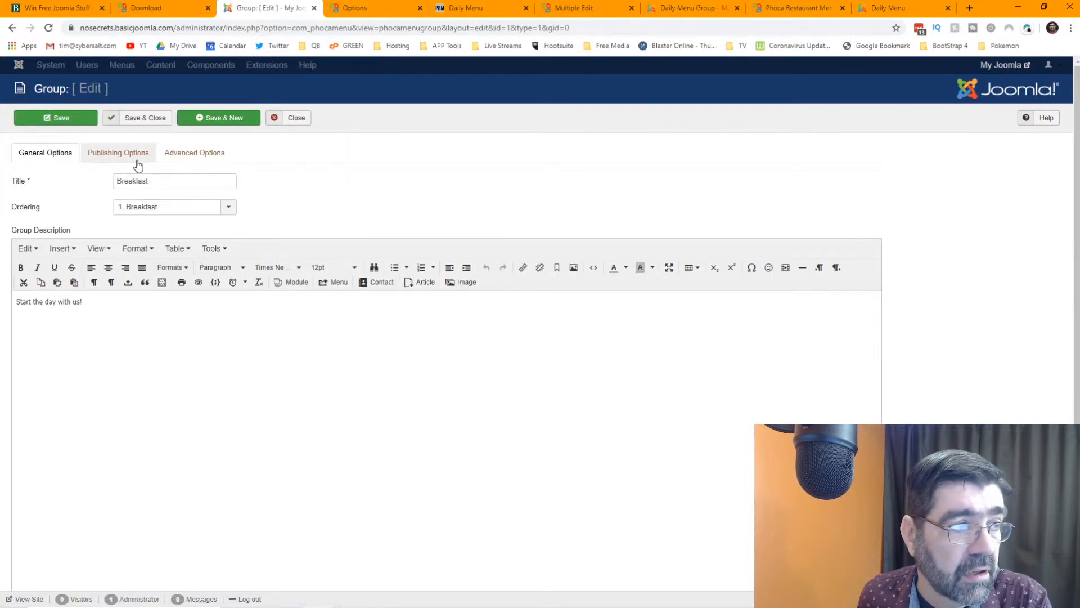
click(201, 154)
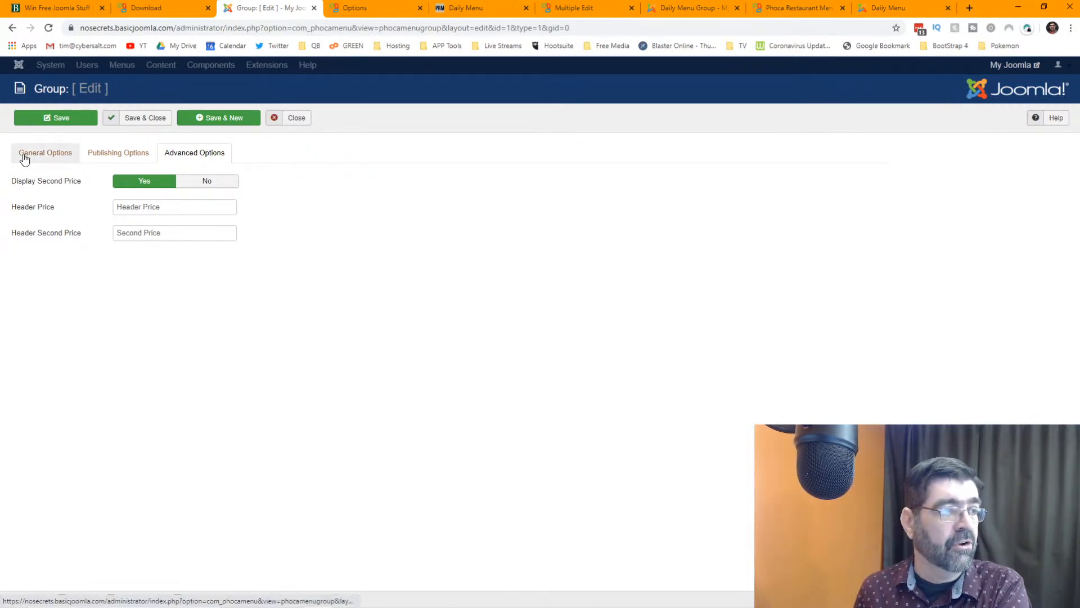
click(24, 156)
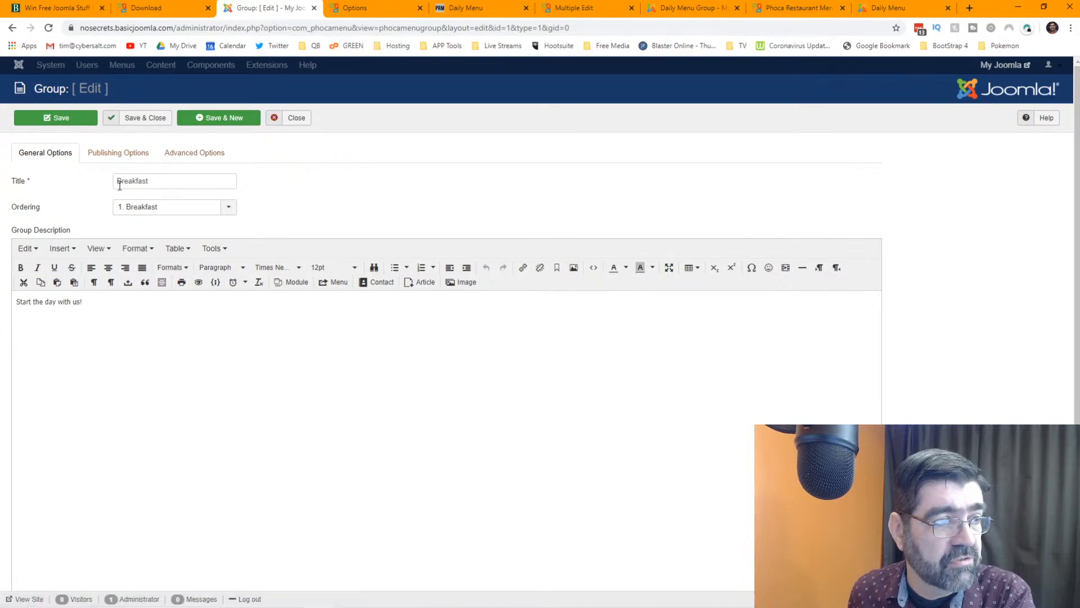
click(186, 163)
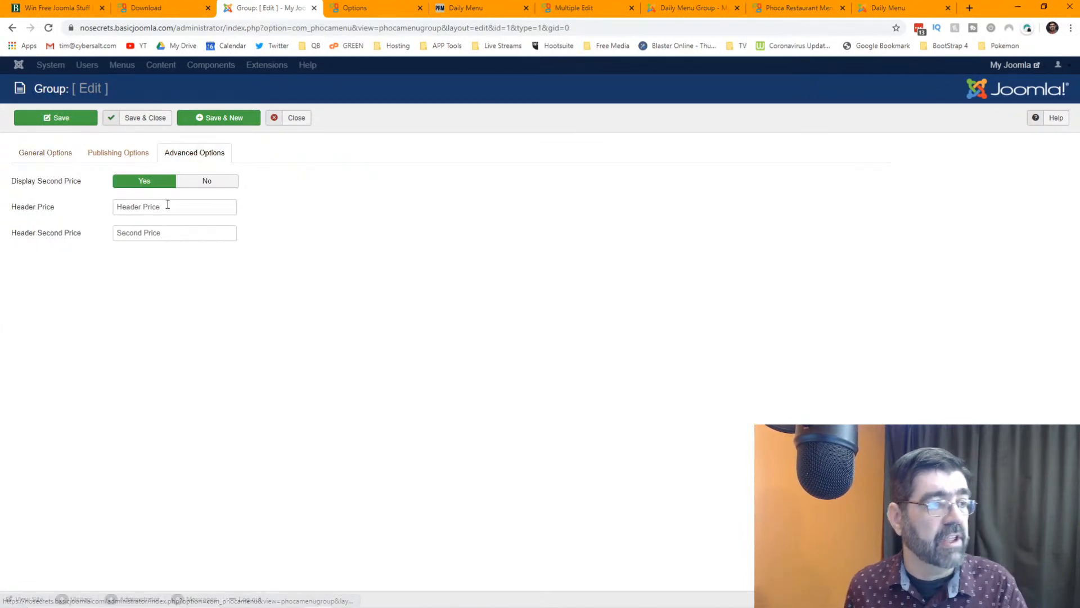
drag(166, 207, 104, 211)
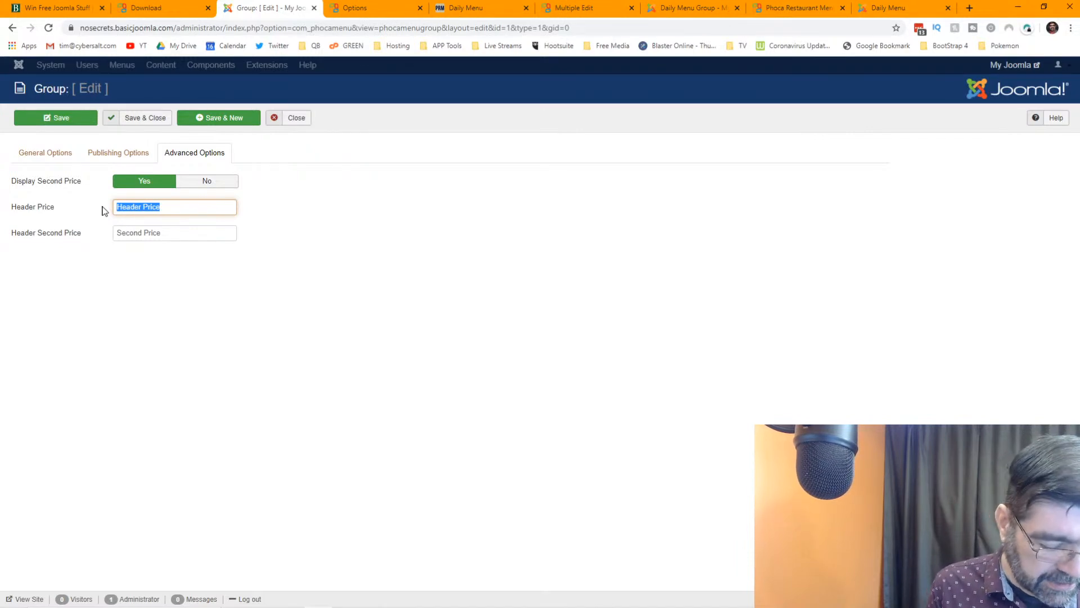
text(Real Meat)
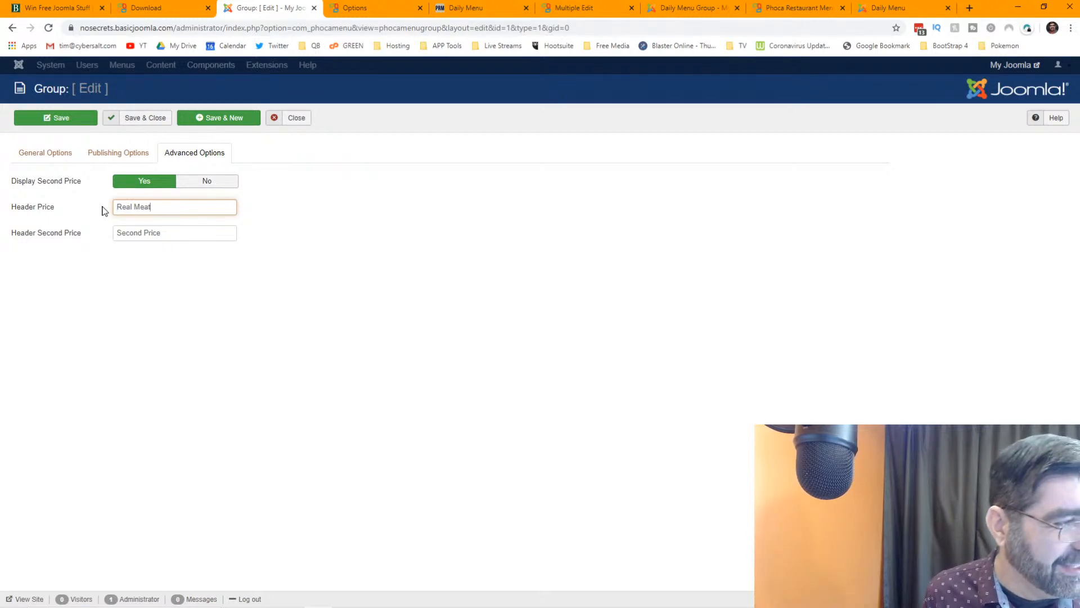
key(Tab)
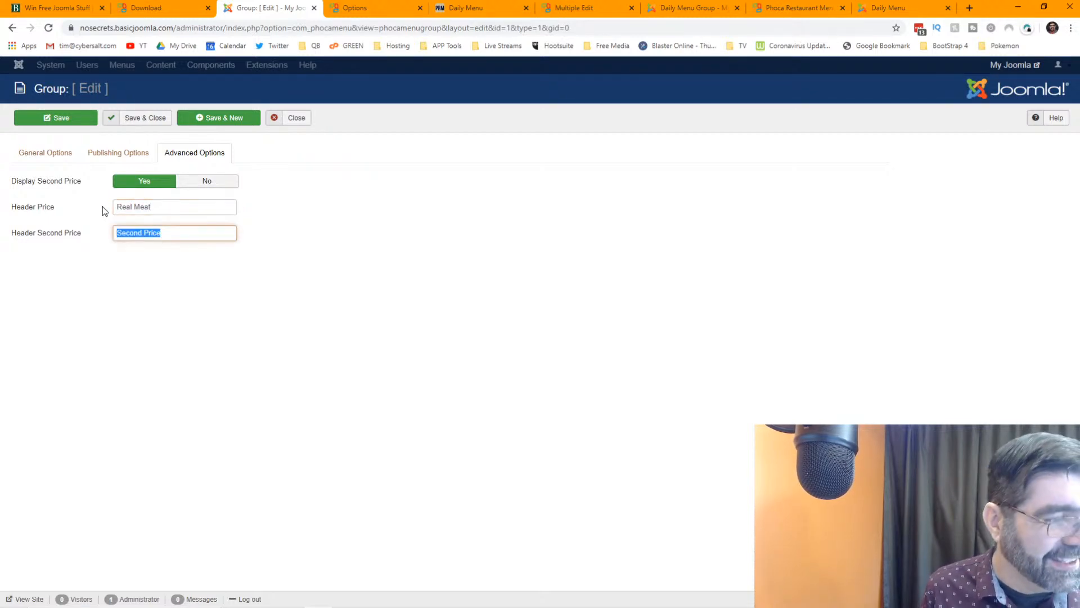
text(Vegan)
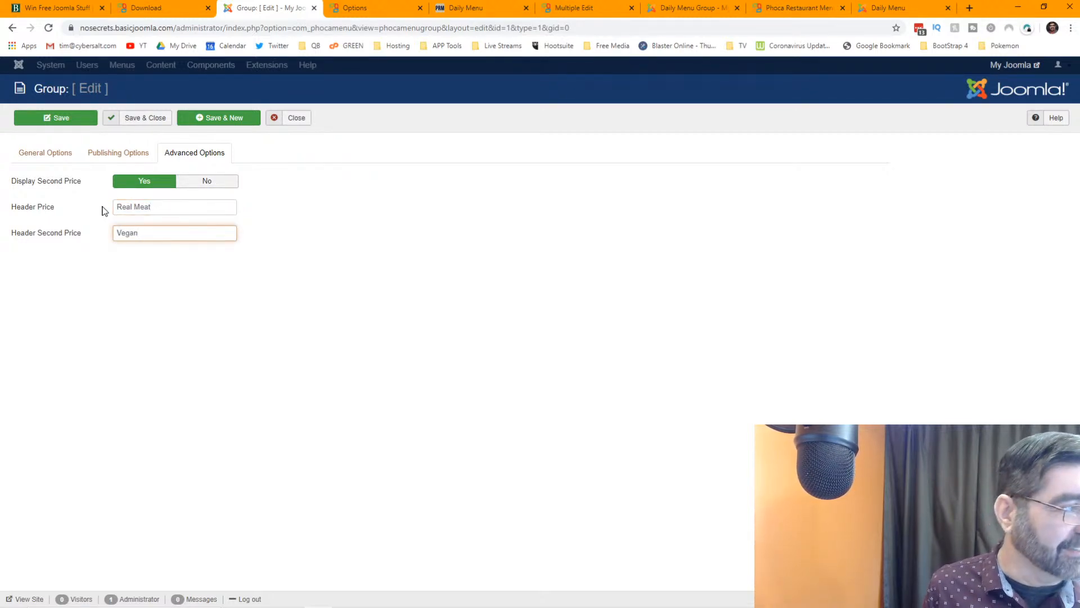
click(139, 119)
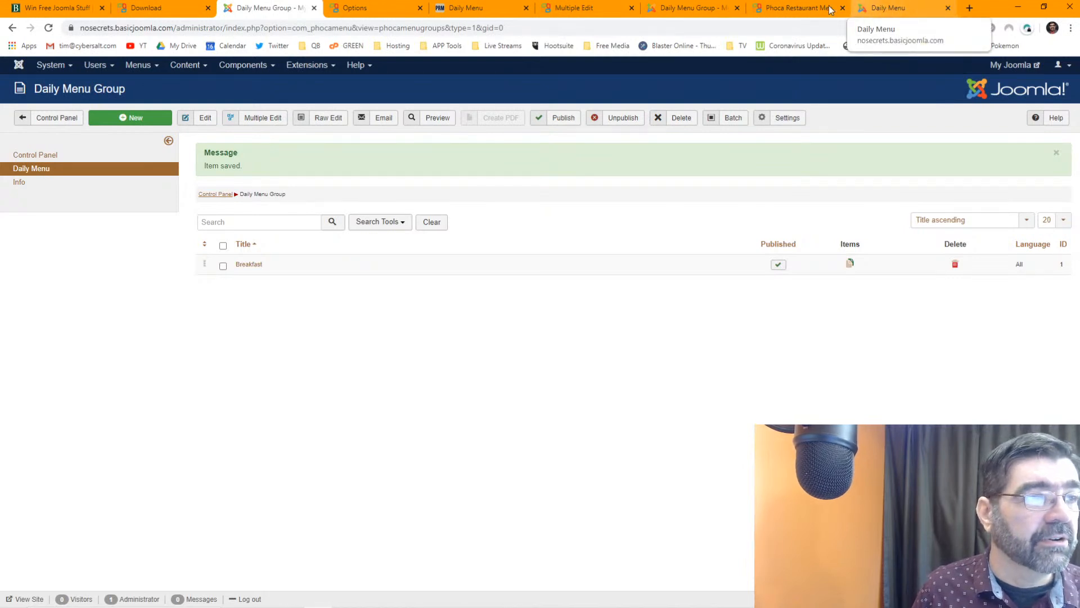
click(885, 10)
- Reload the public Daily Menu to check the Real Meat and Vegan columns, then return to the admin
click(48, 28)
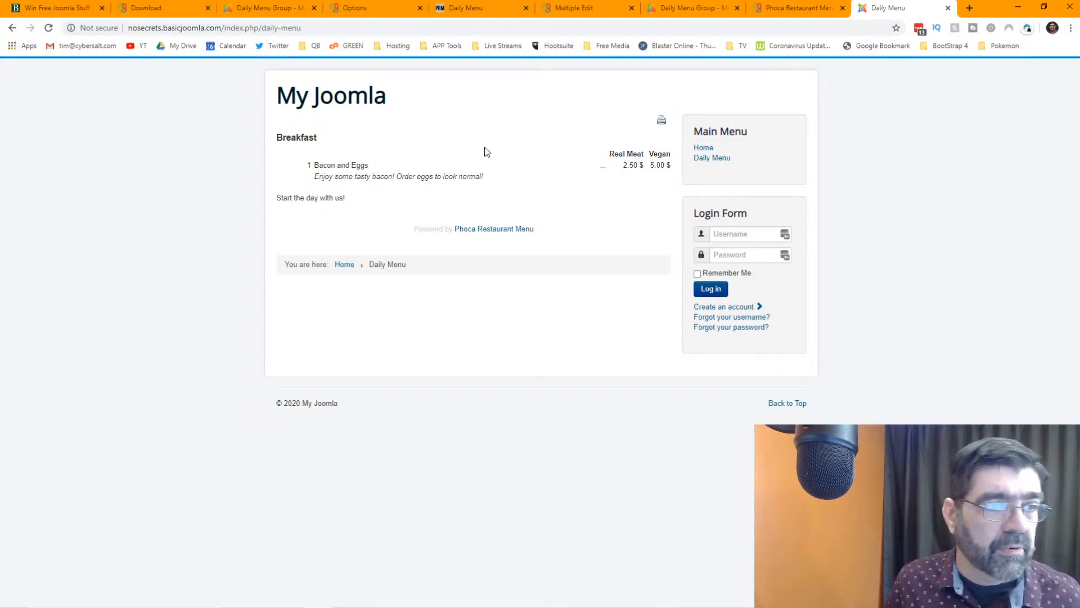
click(266, 9)
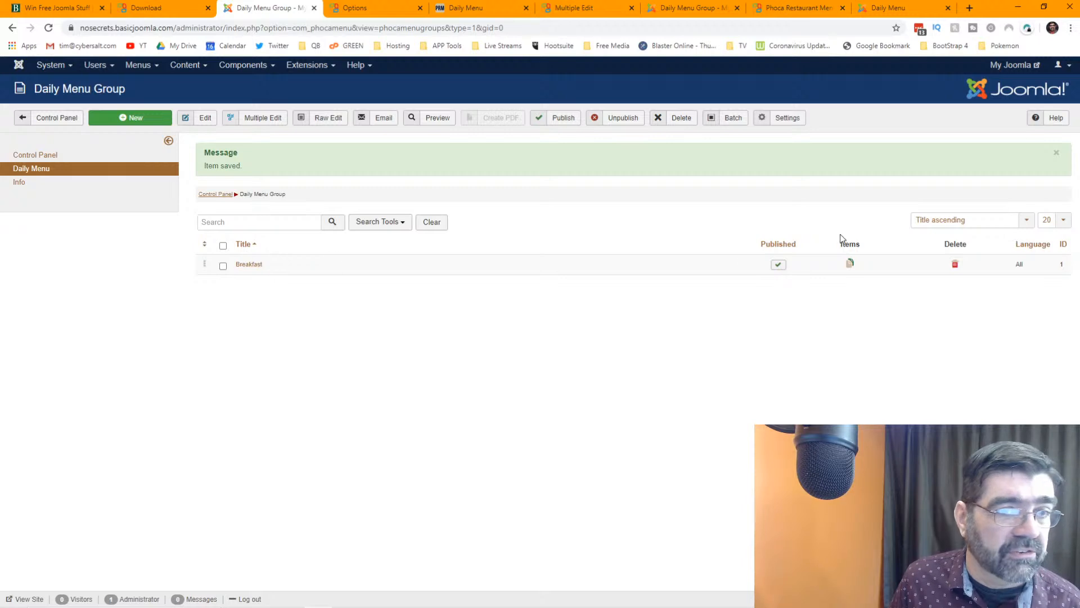
- Start a new Breakfast item titled Porridge, 1 Bowl, priced at 3.50
click(850, 264)
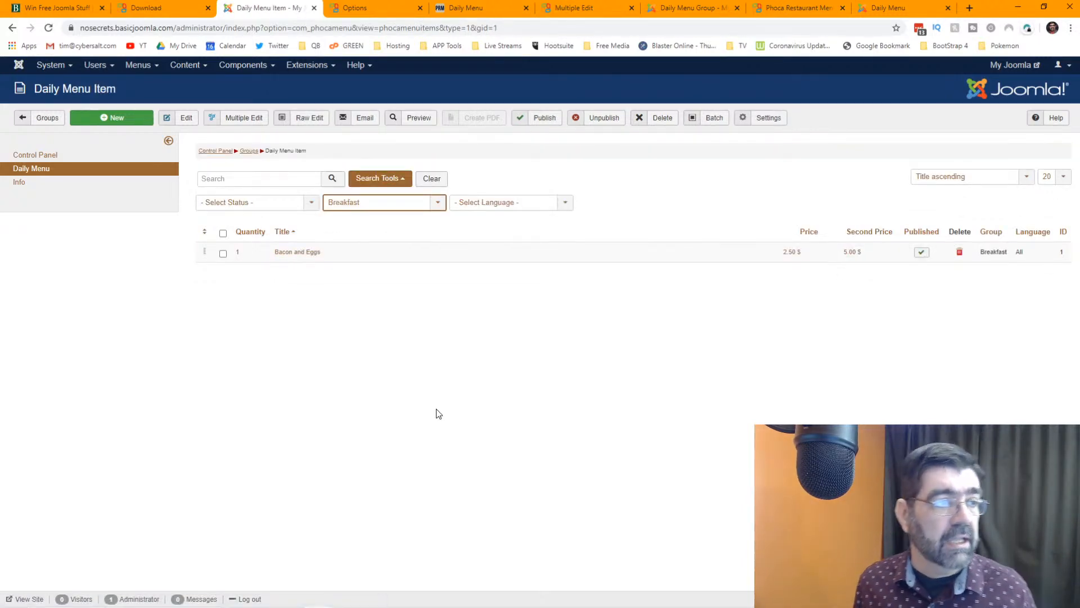
click(103, 120)
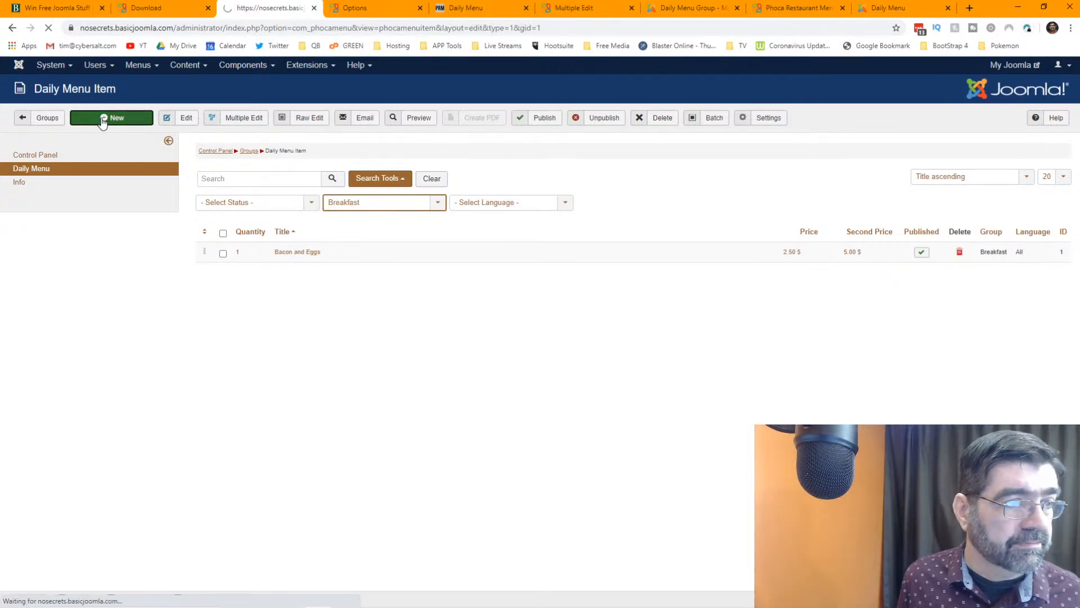
click(170, 181)
text(Porridge)
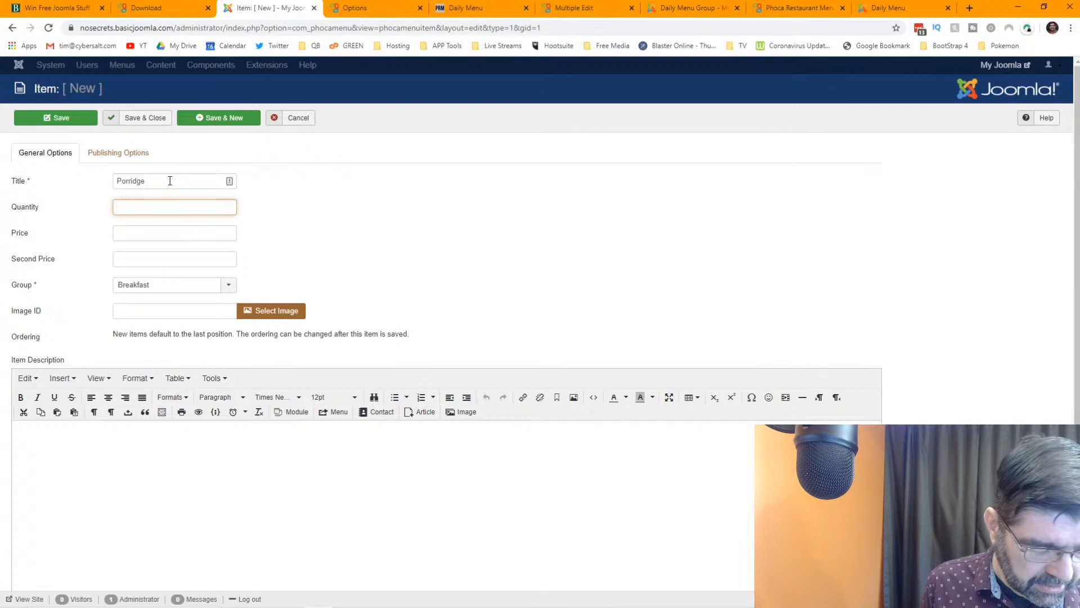
key(Tab)
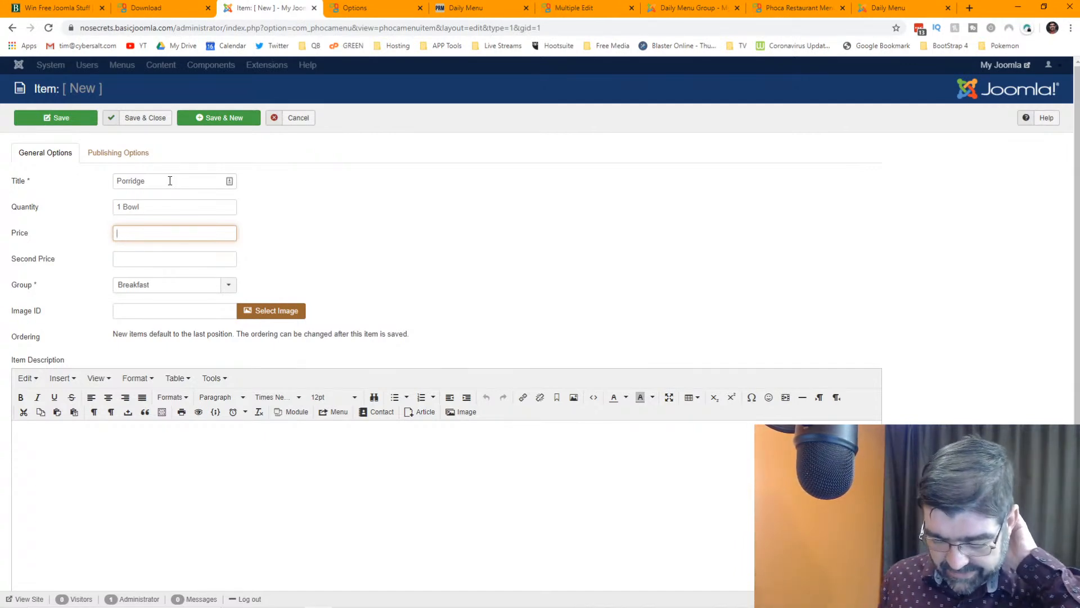
text(3.50)
key(Tab)
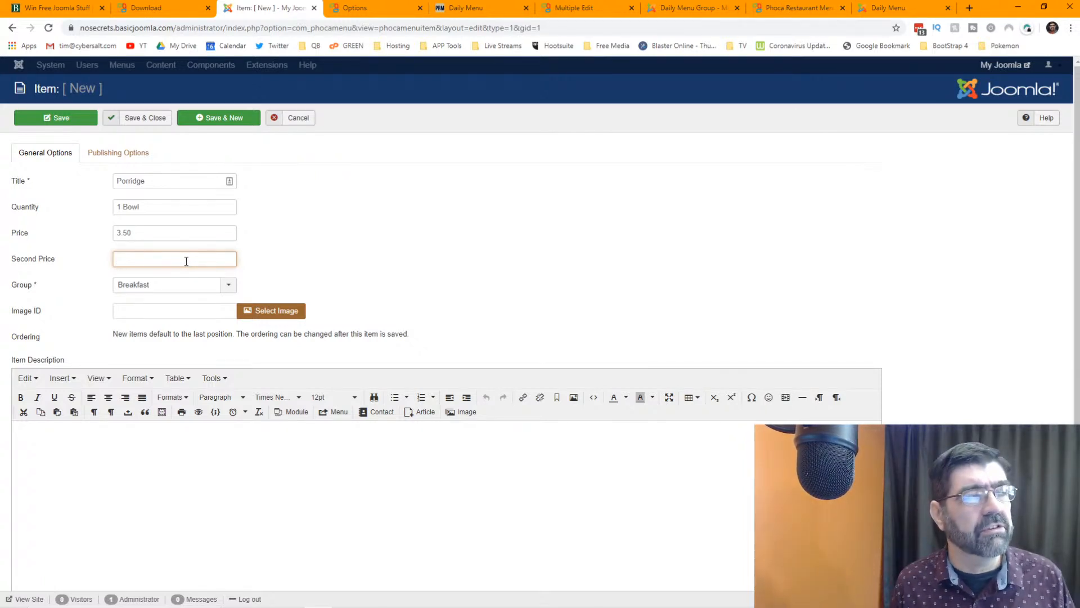
click(145, 290)
click(149, 291)
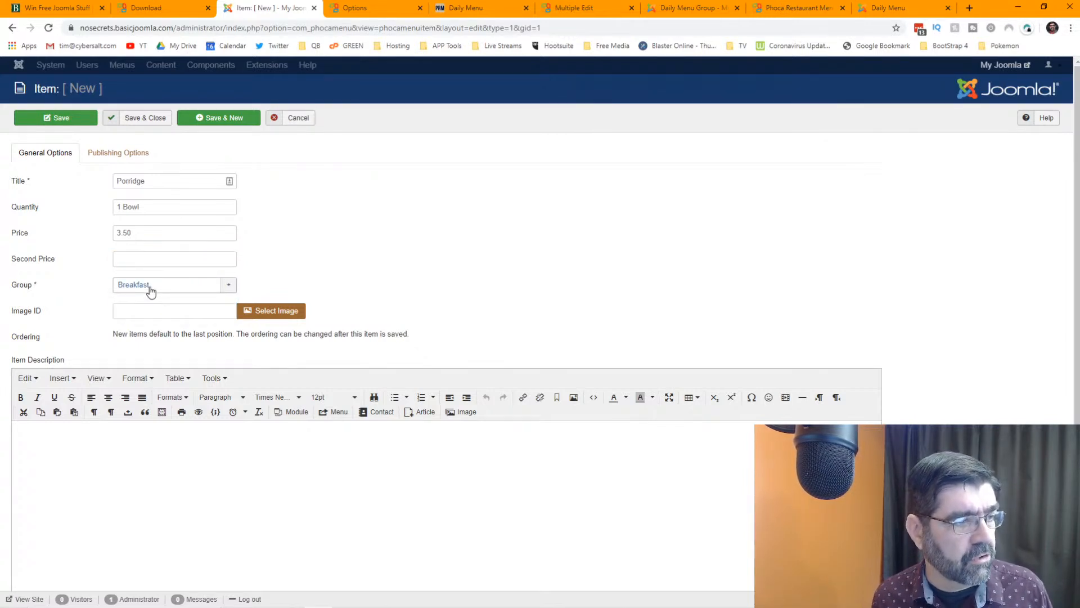
- Describe the item as 'It will stick to your ribs!' and save it
click(243, 485)
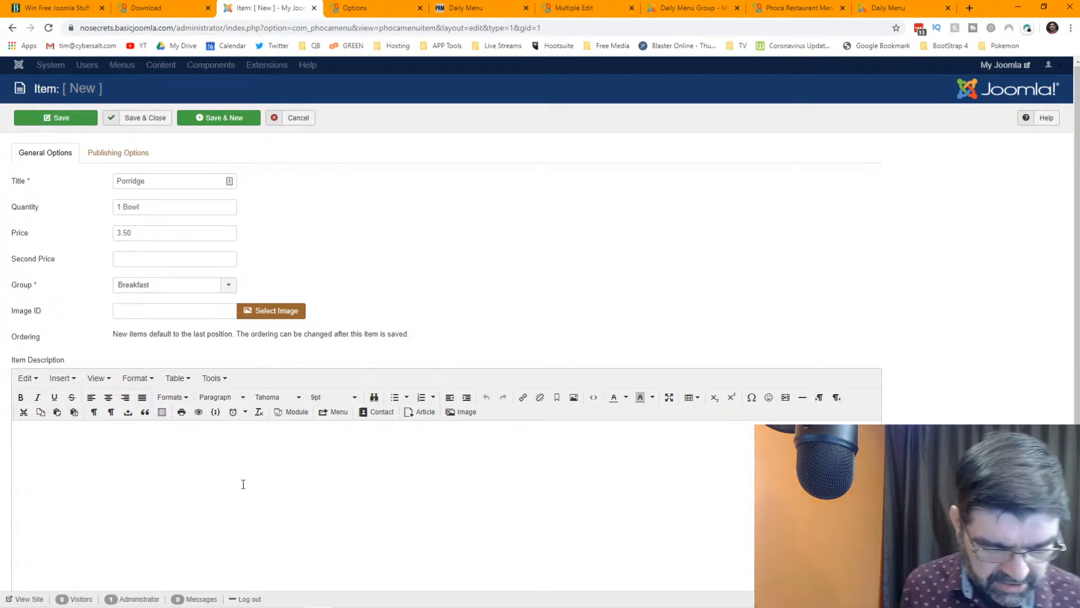
text(It will st)
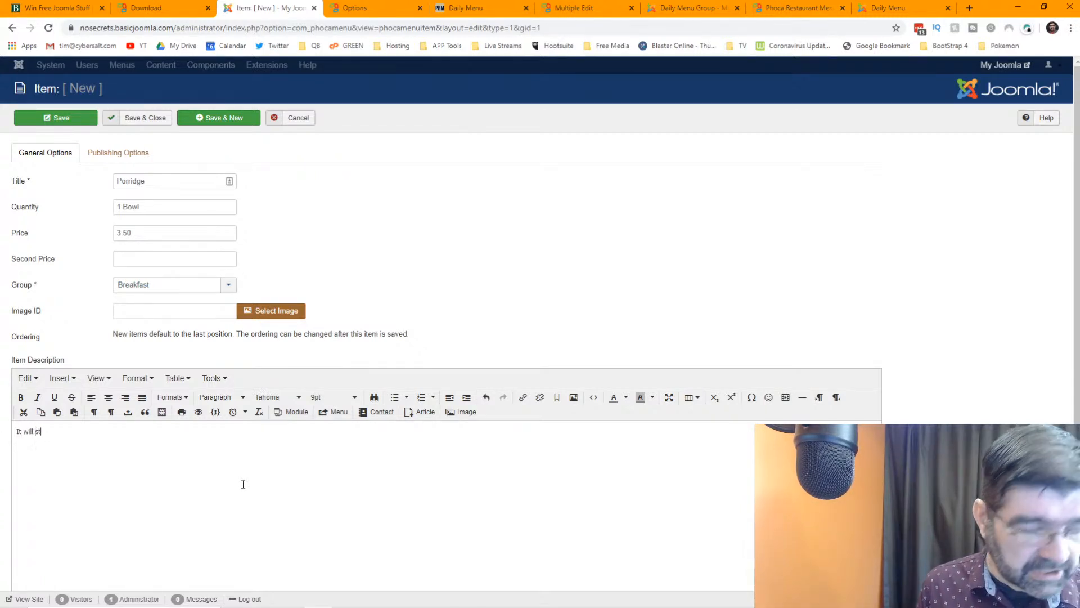
text(ick to yoru ribs)
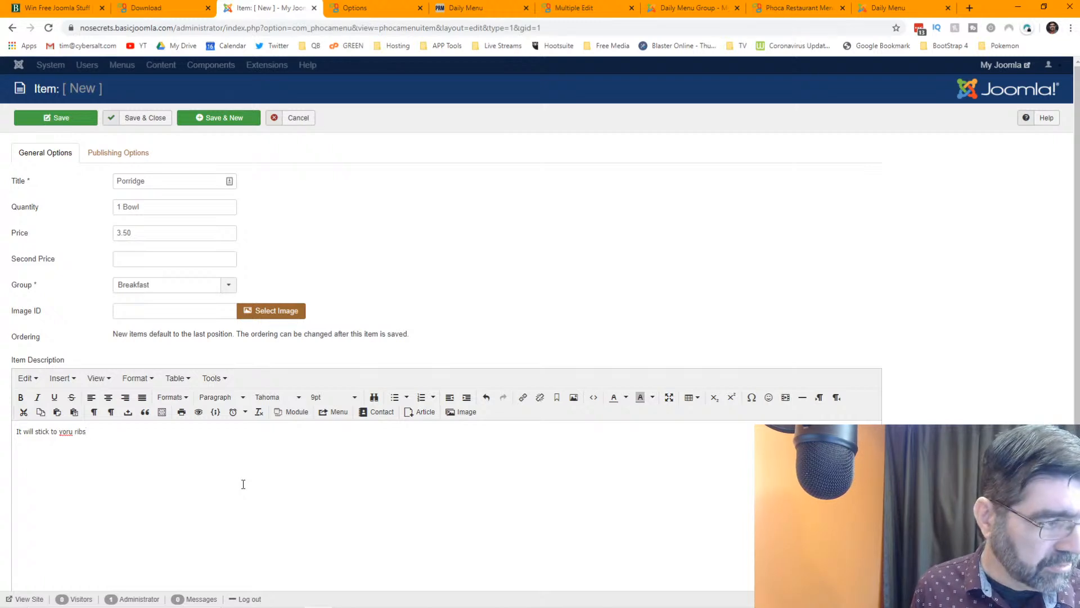
text(1)
key(Left)
key(Left)
key(Left)
key(Left)
key(Left)
key(Left)
key(Left)
key(Left)
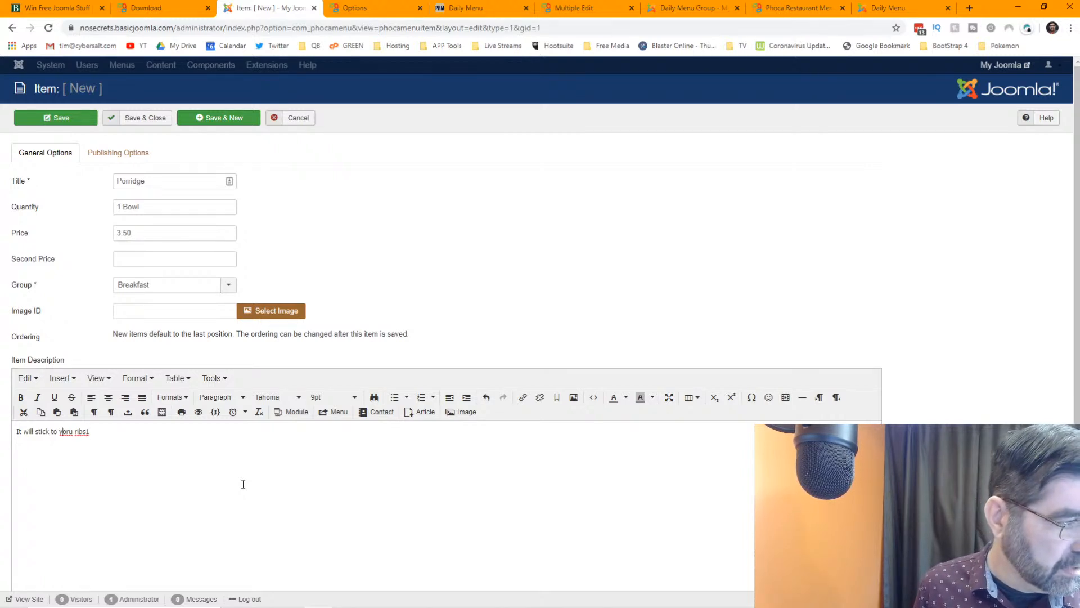
key(Delete)
key(Right)
text(r)
key(End)
key(BackSpace)
text(!)
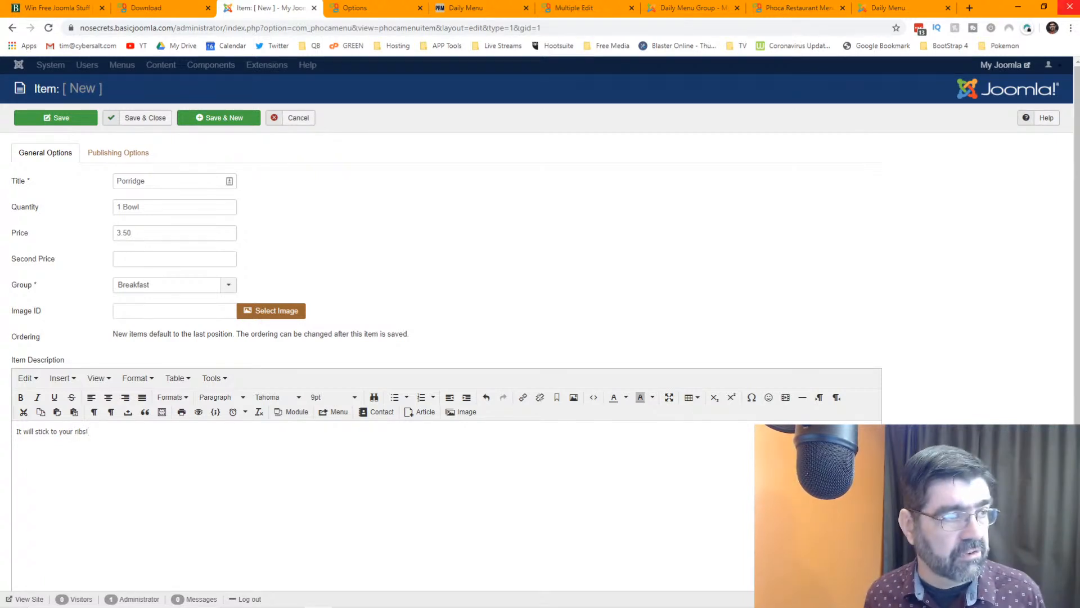
click(55, 117)
- Reload the public Daily Menu to see 1 Bowl Porridge at 3.50 $ under Breakfast
click(873, 8)
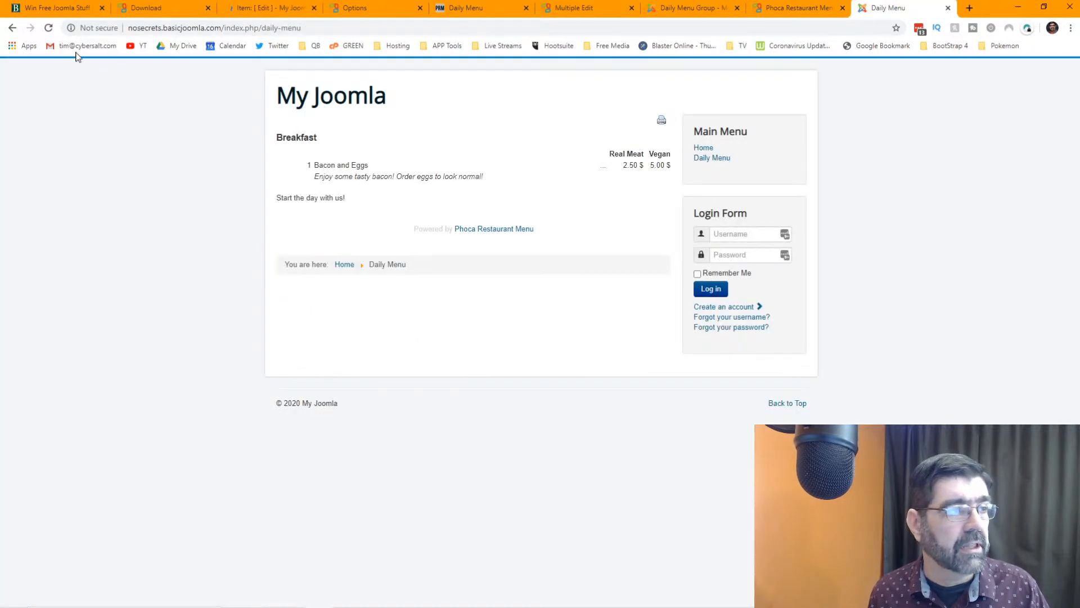
click(49, 28)
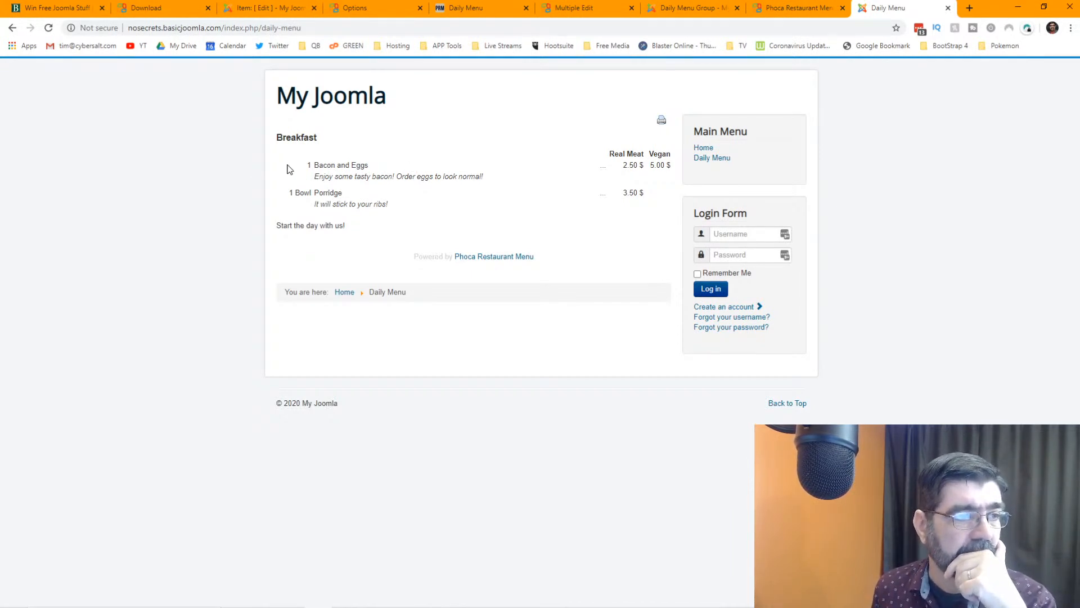
drag(318, 167, 274, 171)
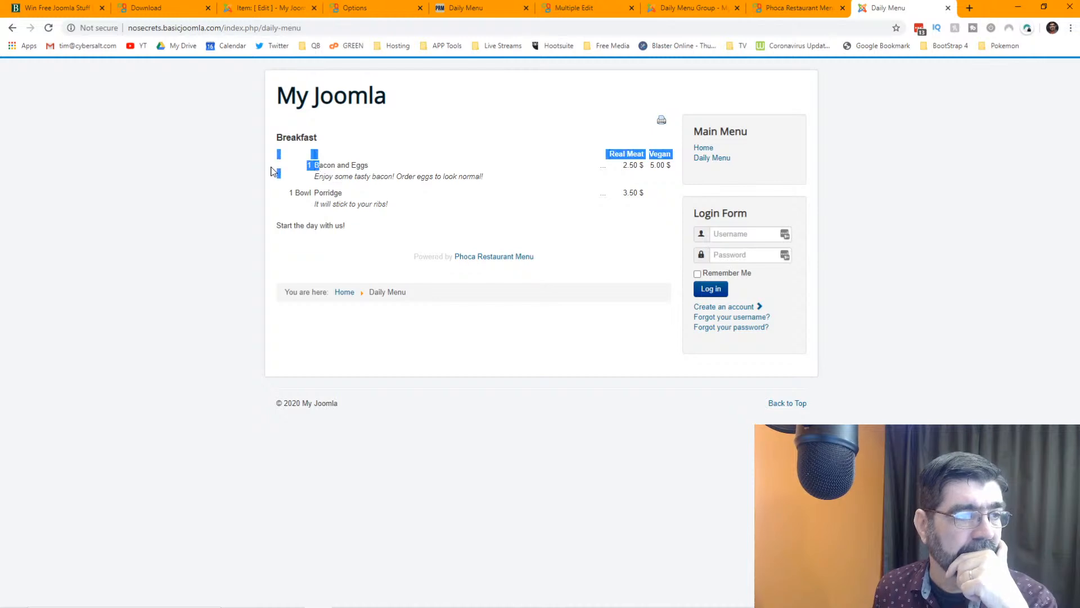
click(311, 167)
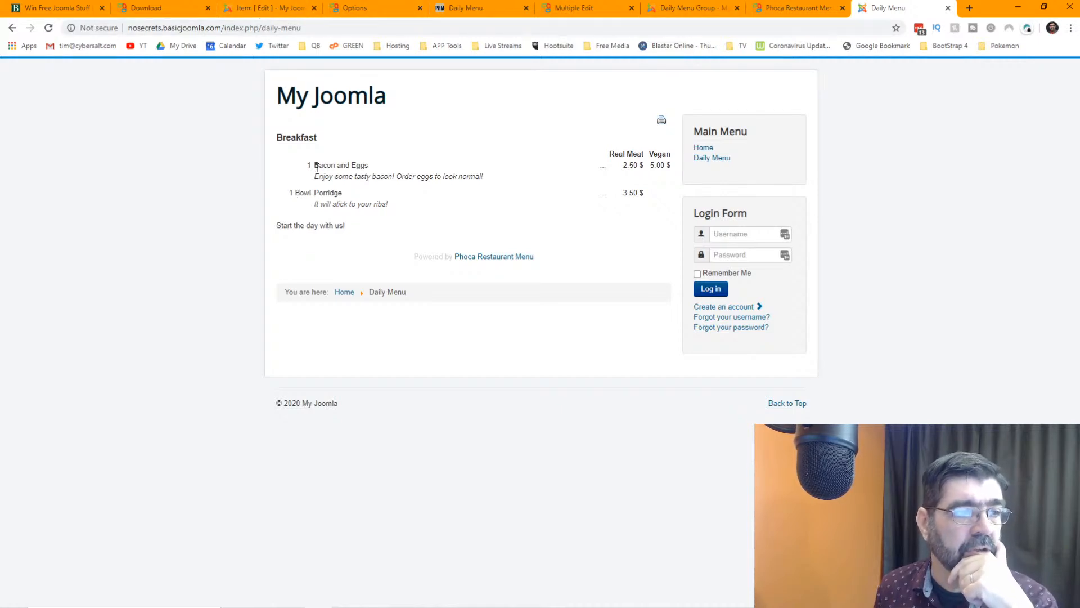
- Change the quantity to 1, retitle the item 'Bowl of Porridge', and save
click(262, 14)
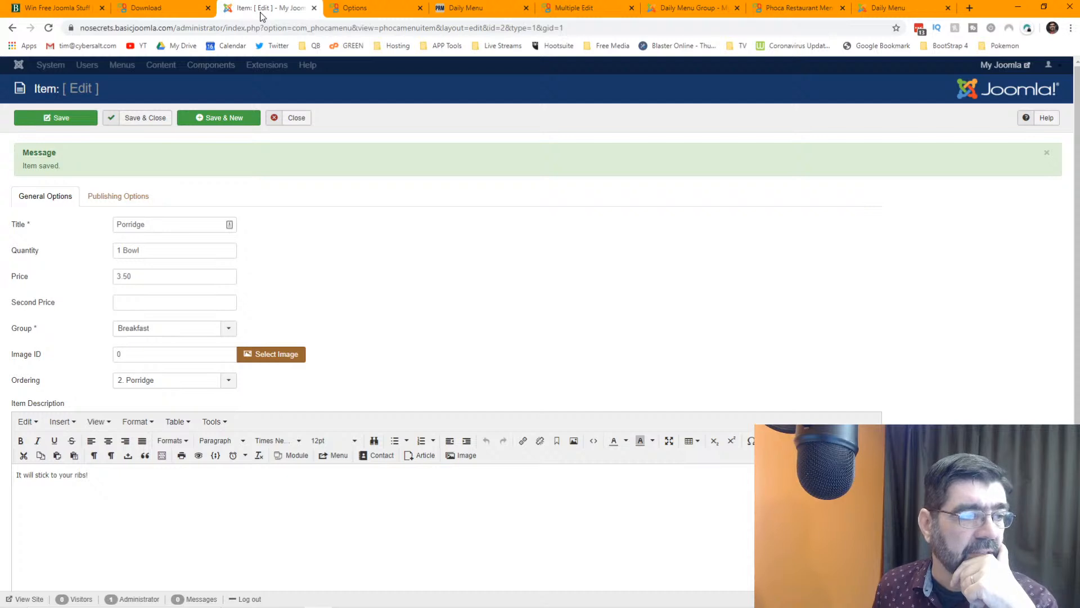
triple_click(125, 251)
text(1)
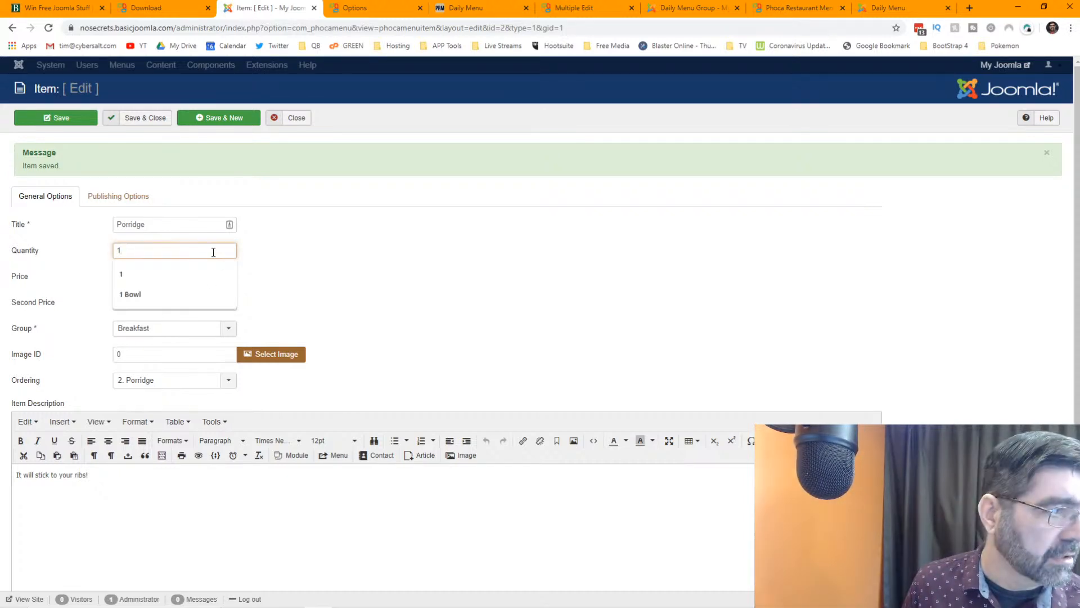
click(353, 258)
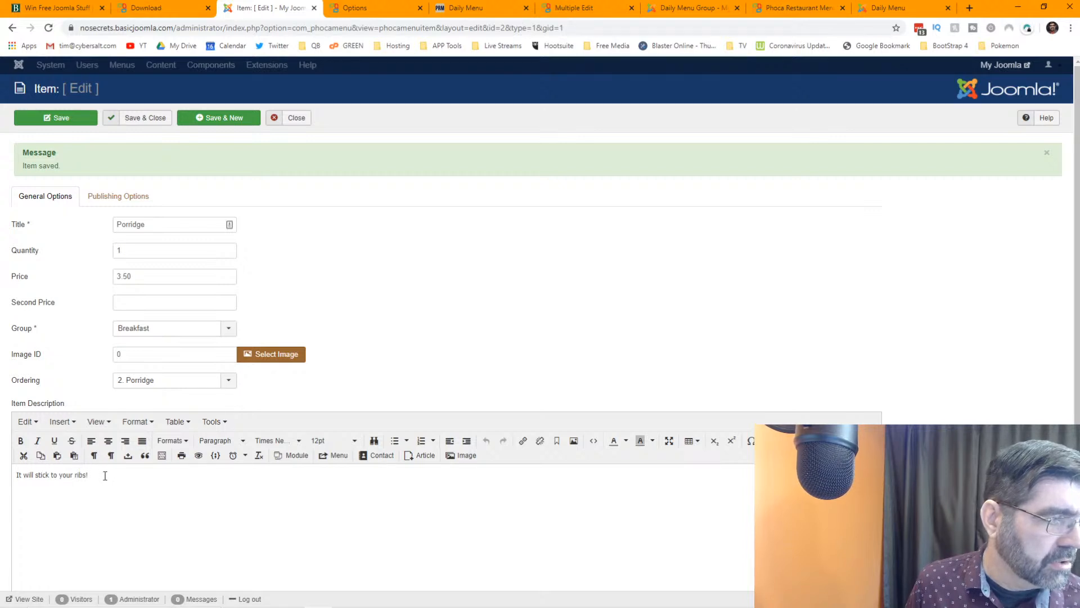
click(116, 223)
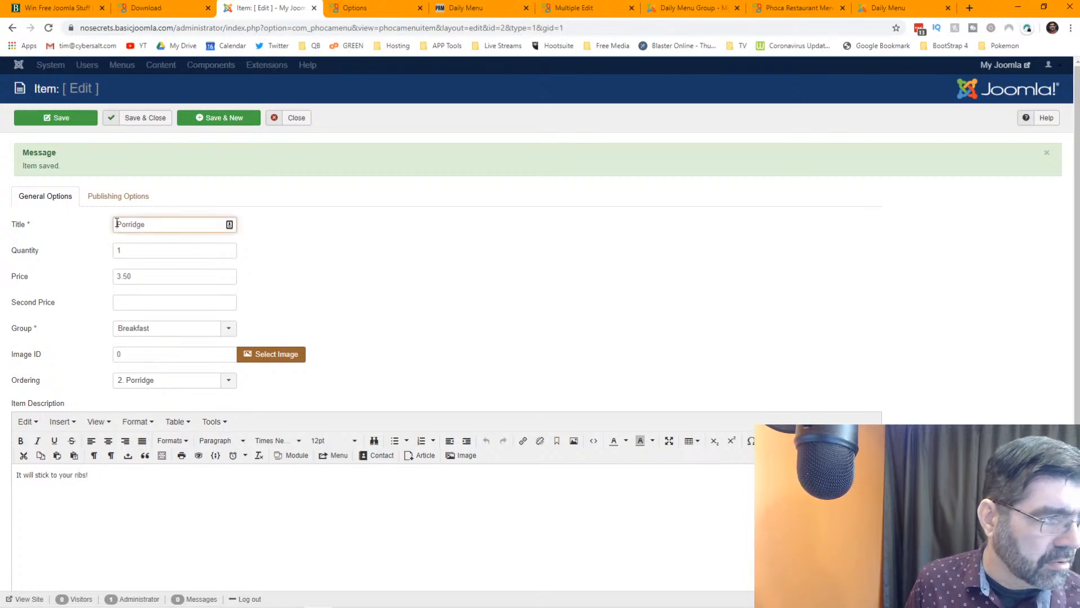
text(Bowl of)
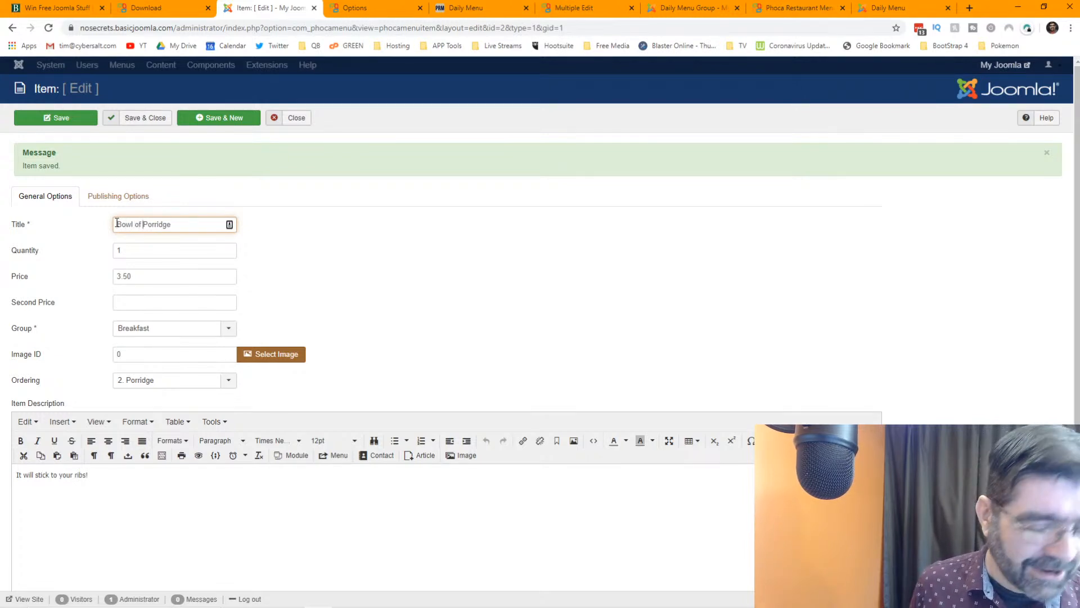
click(68, 118)
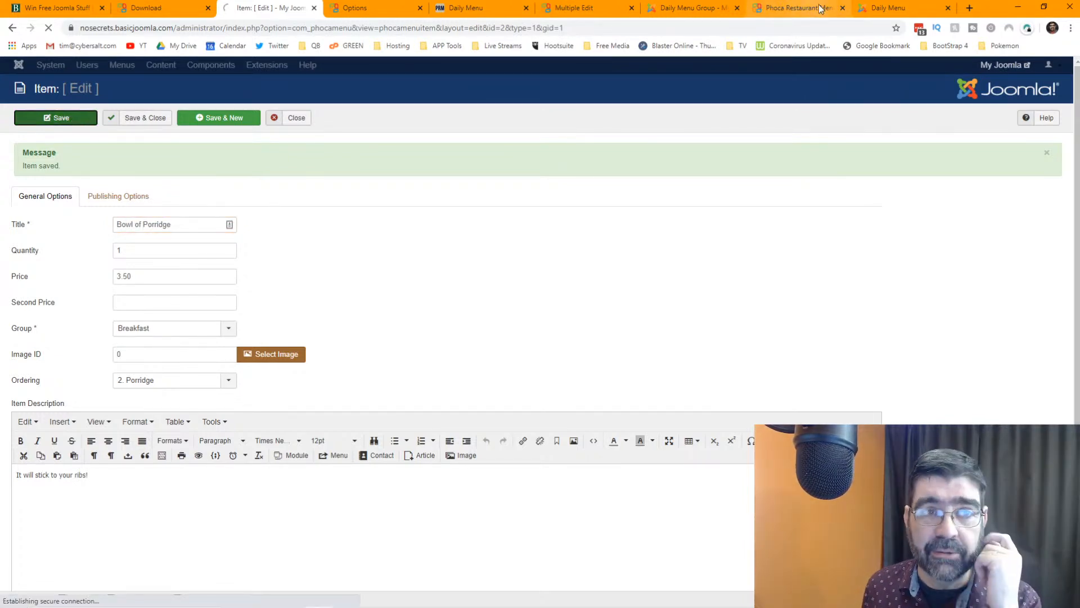
click(889, 8)
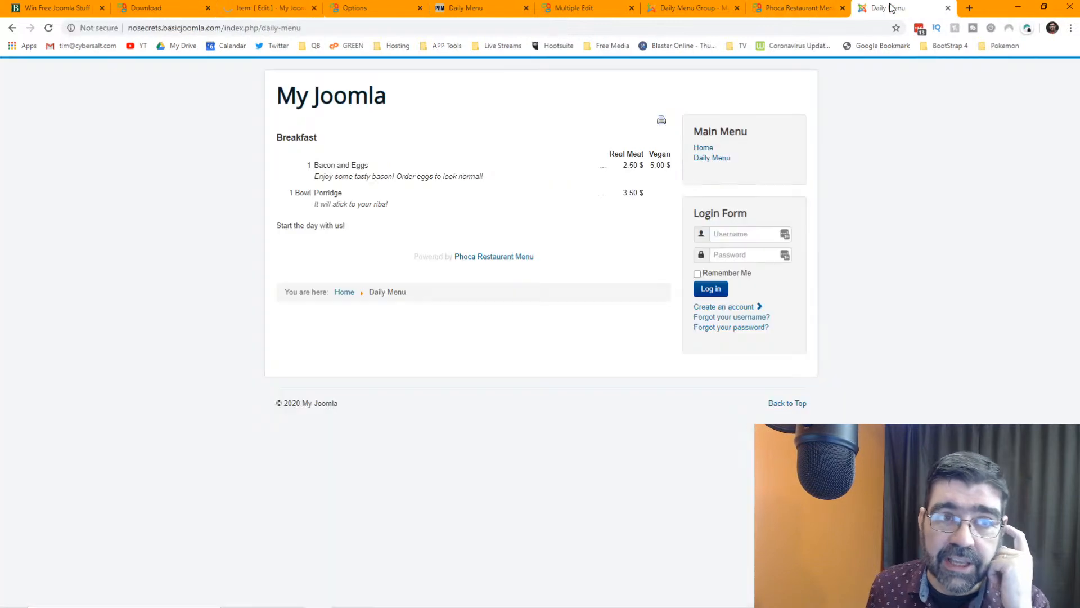
- Remove the Bowl of Porridge quantity entirely and save and close the item
click(48, 27)
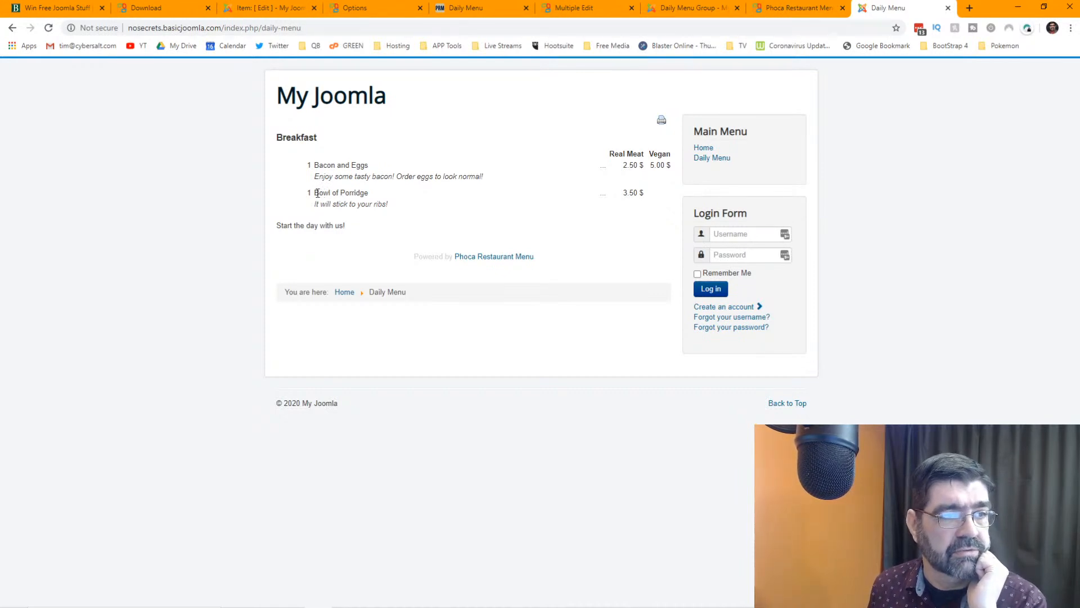
click(278, 12)
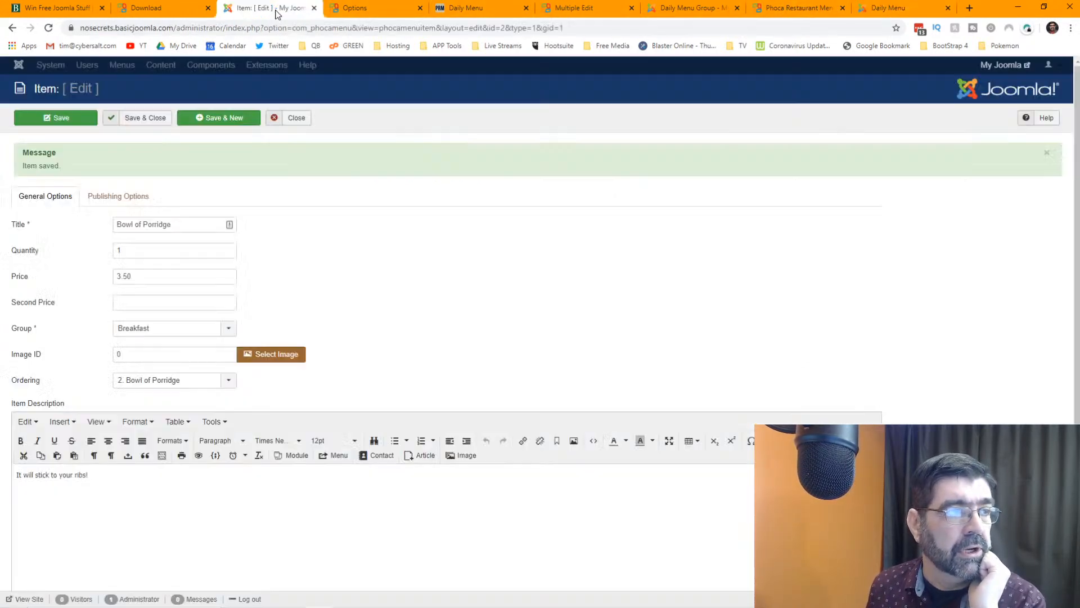
double_click(120, 252)
key(BackSpace)
click(138, 119)
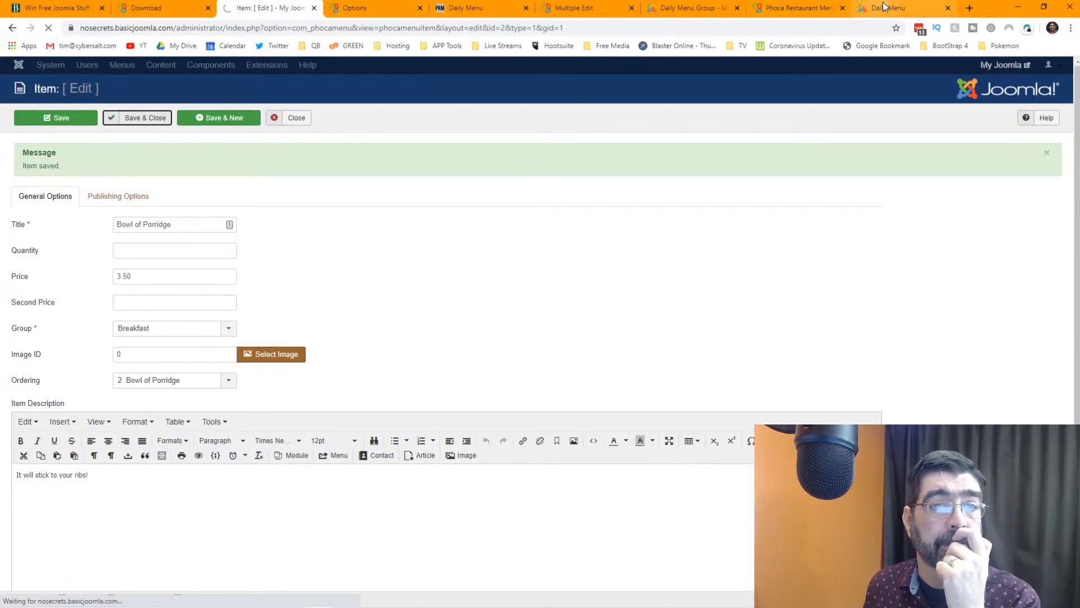
- Reload the public menu to confirm Bowl of Porridge at 3.50 $, then return to the item list
click(883, 7)
key(F5)
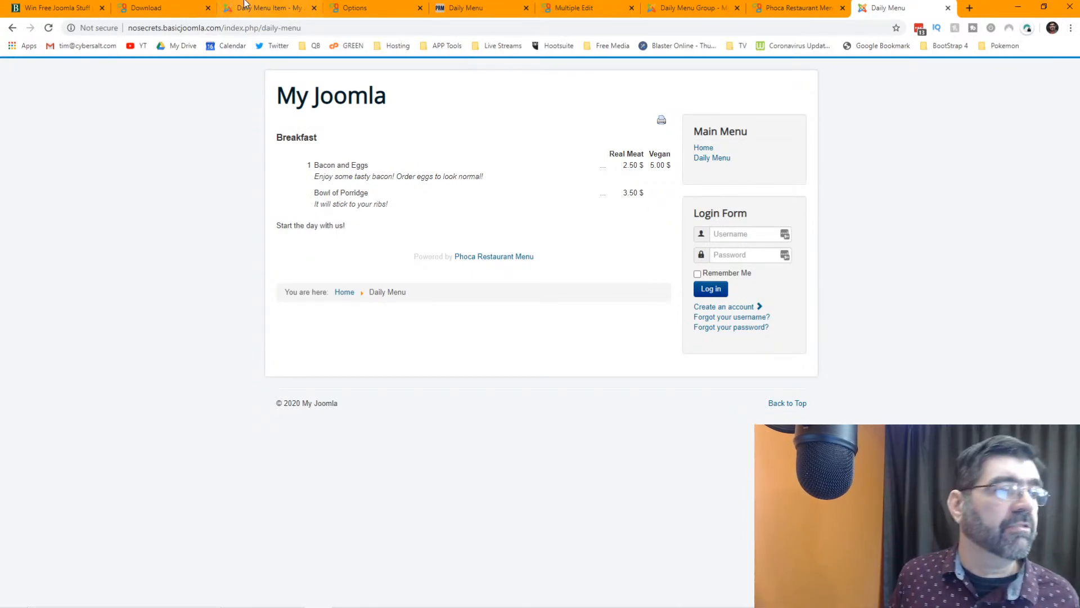
click(188, 9)
click(262, 9)
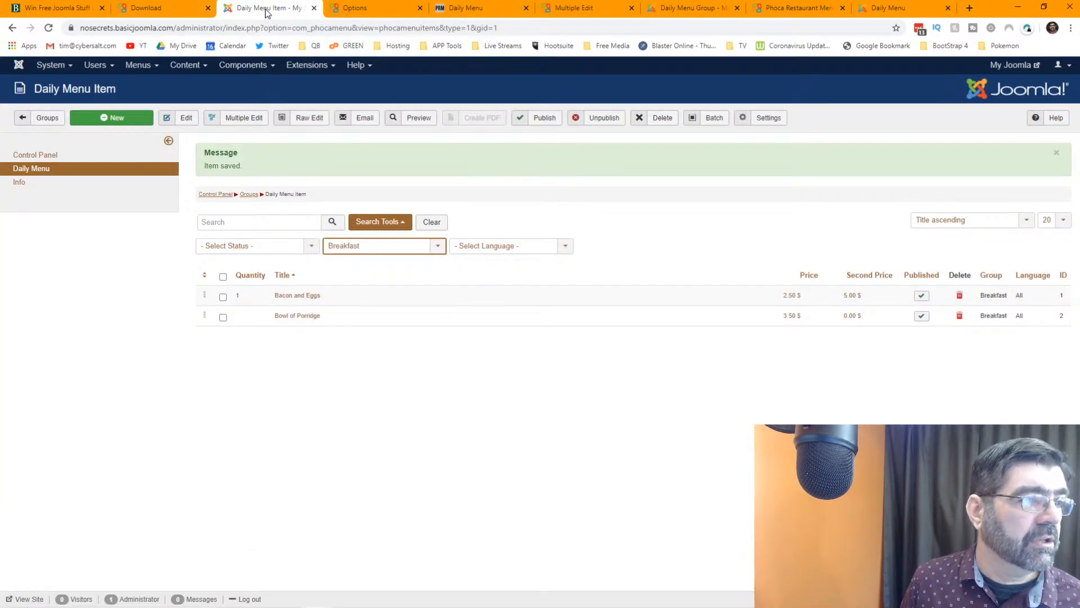
- Add a Lunch group described 'It's the best meal in the middle of the day!' and view its items
click(52, 122)
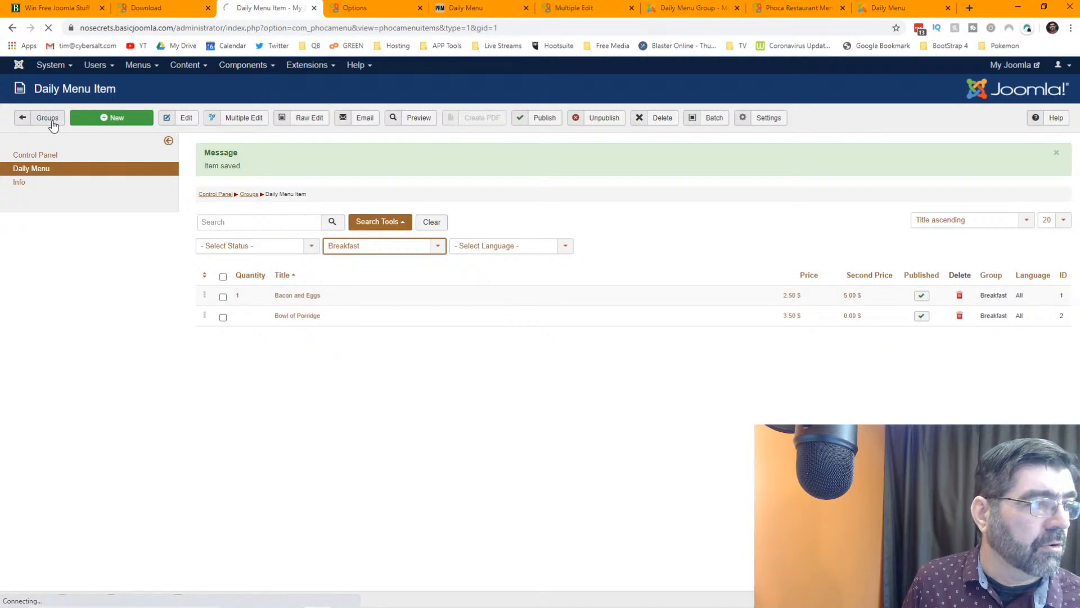
click(118, 120)
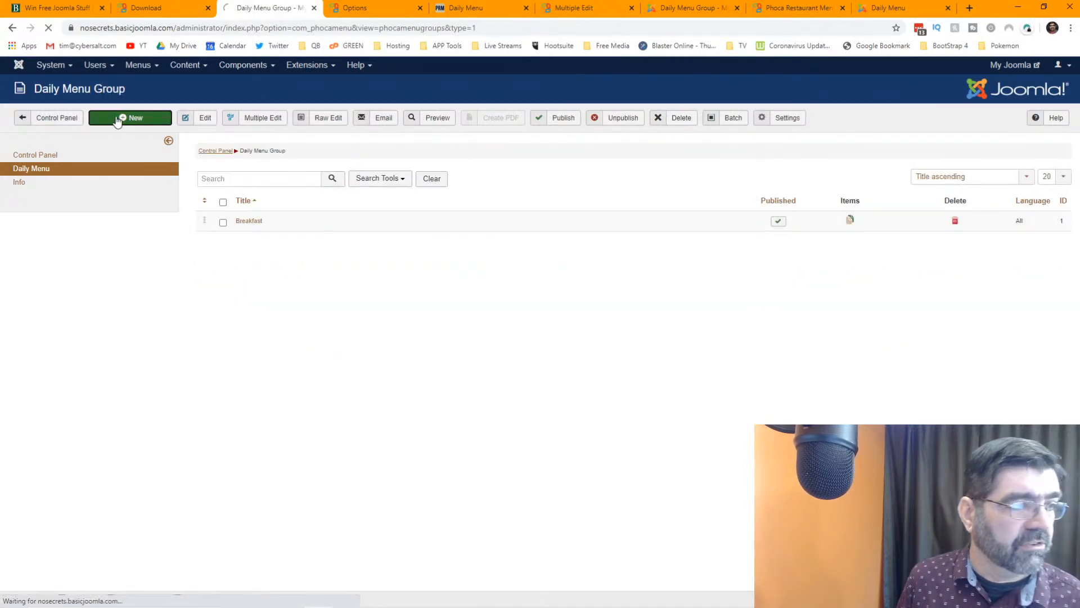
click(181, 179)
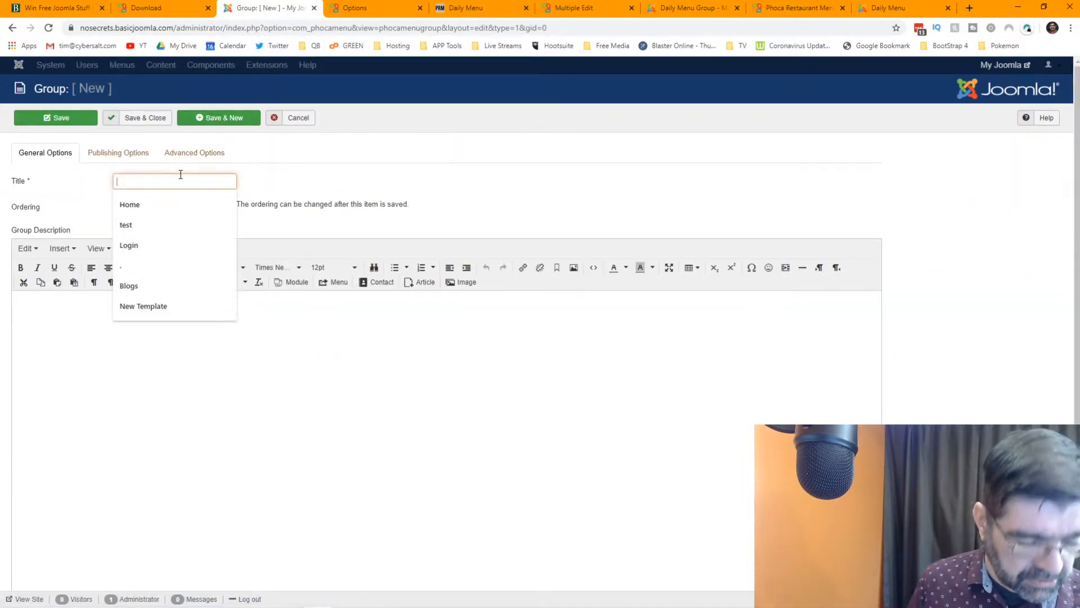
text(Linch)
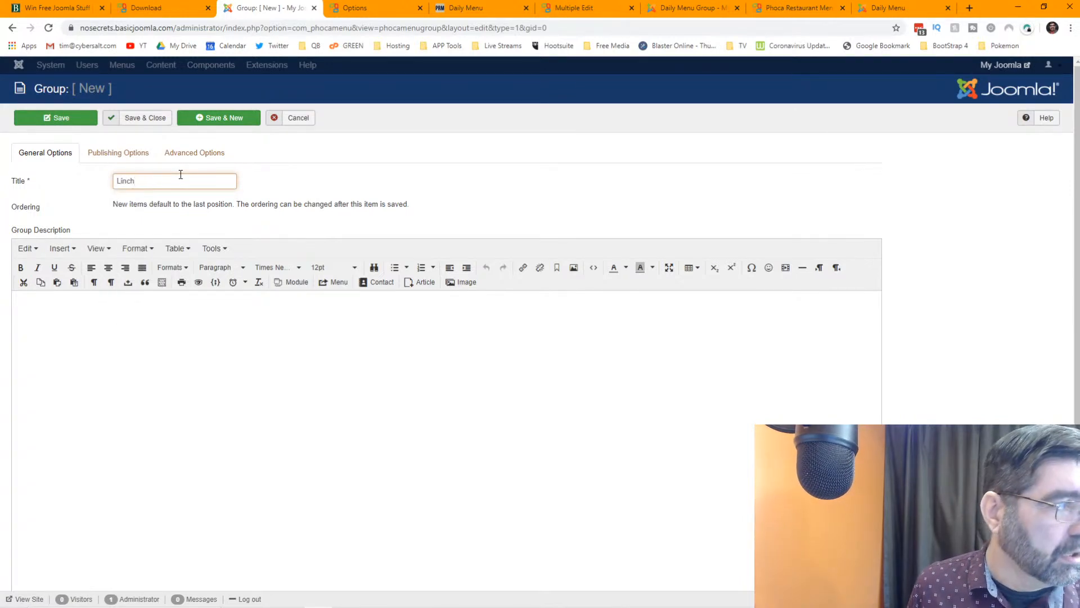
key(BackSpace)
text(u)
key(Tab)
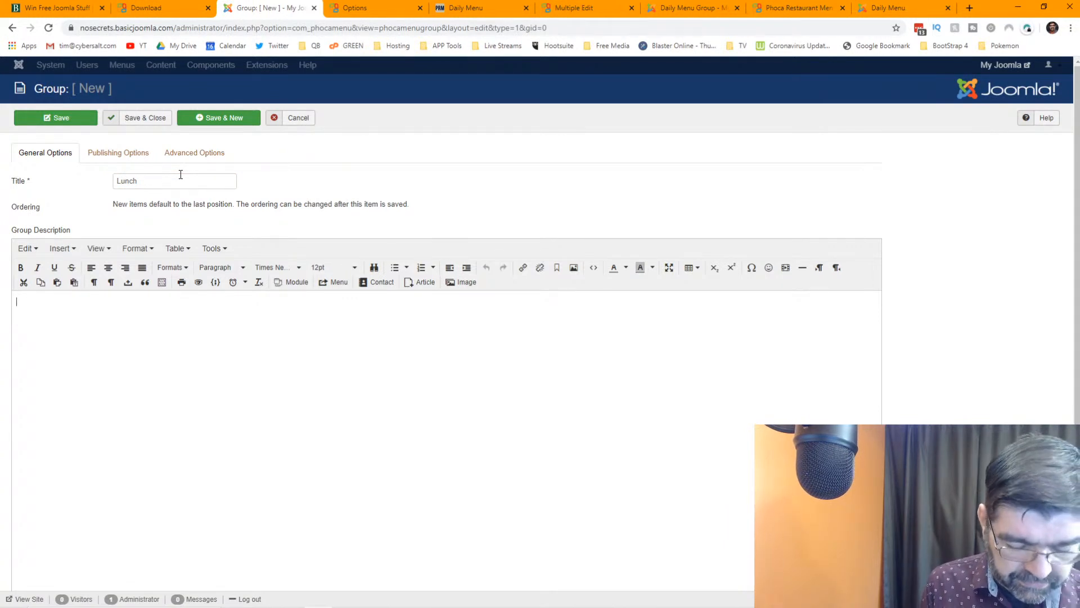
text(It's the best meal in the middle of the day!)
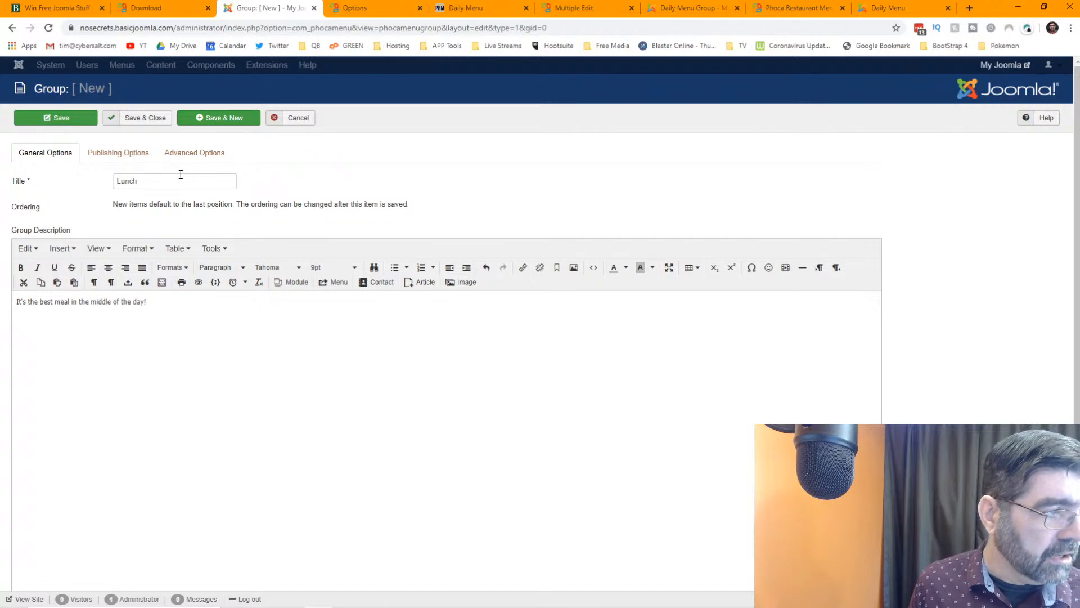
click(146, 119)
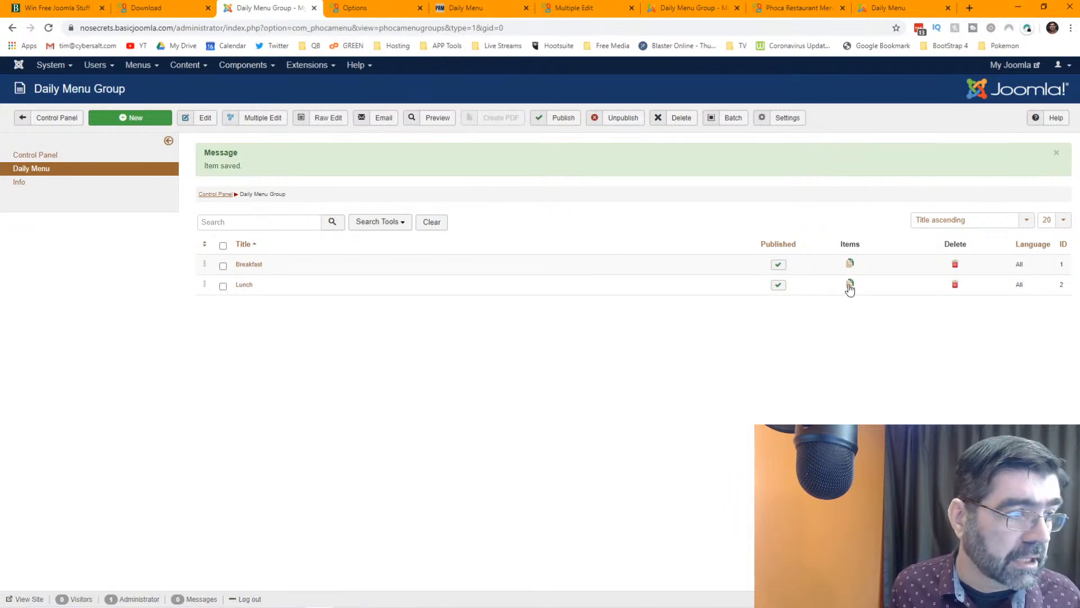
click(850, 284)
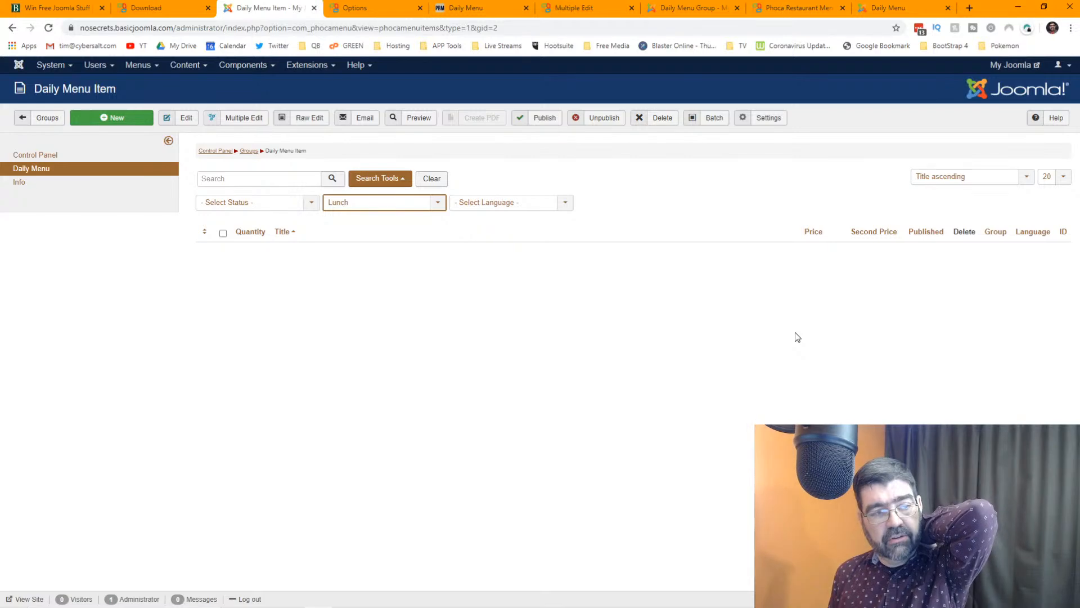
- Go from the Phoca documentation to the phoca.cz Phoca Restaurant Menu product page
click(783, 10)
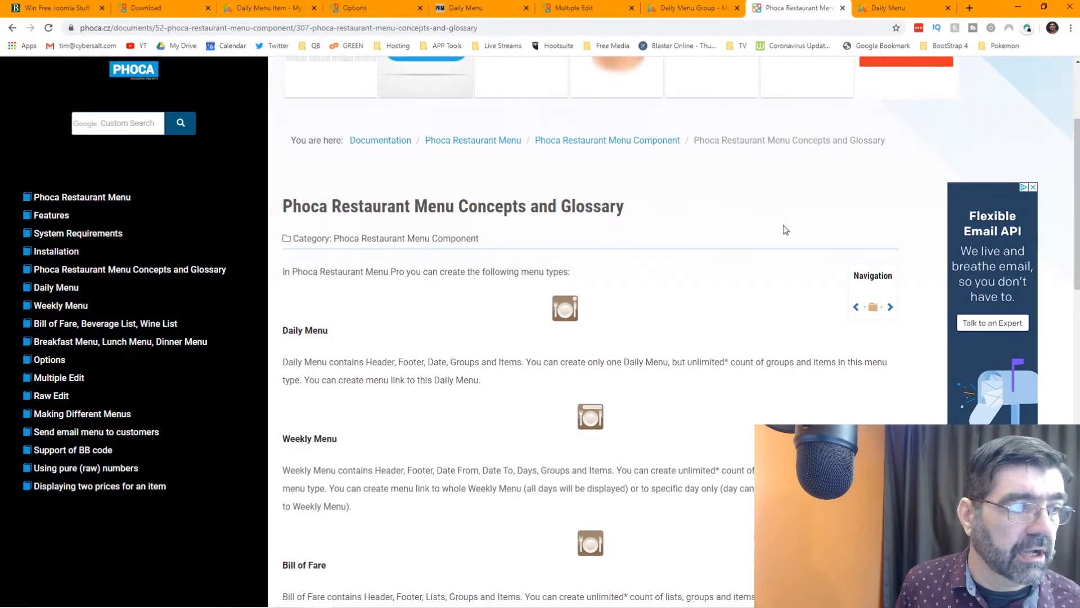
scroll(795, 214, up, 3)
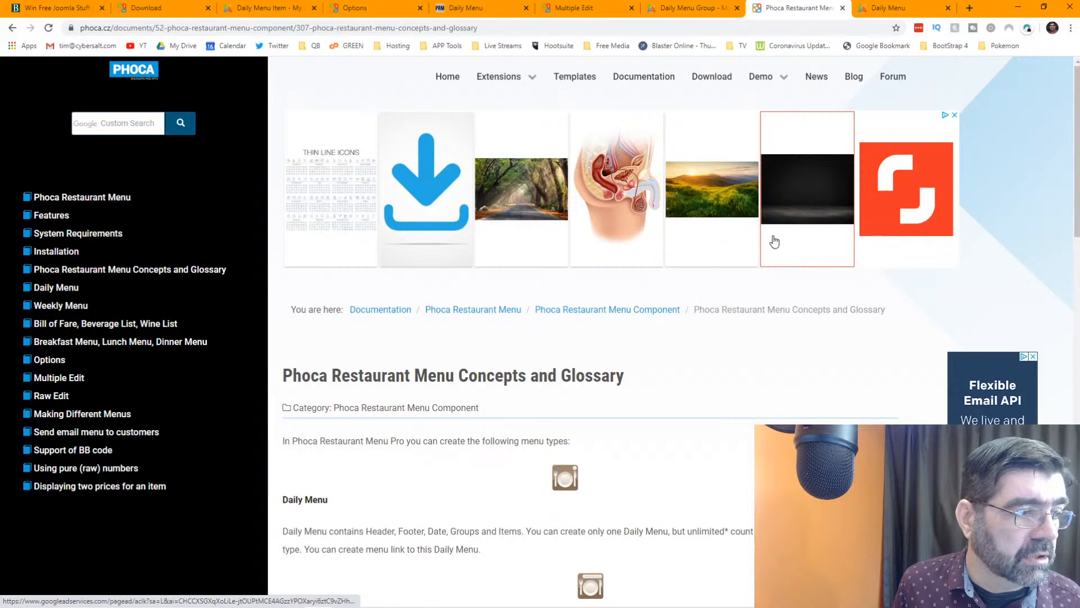
click(99, 205)
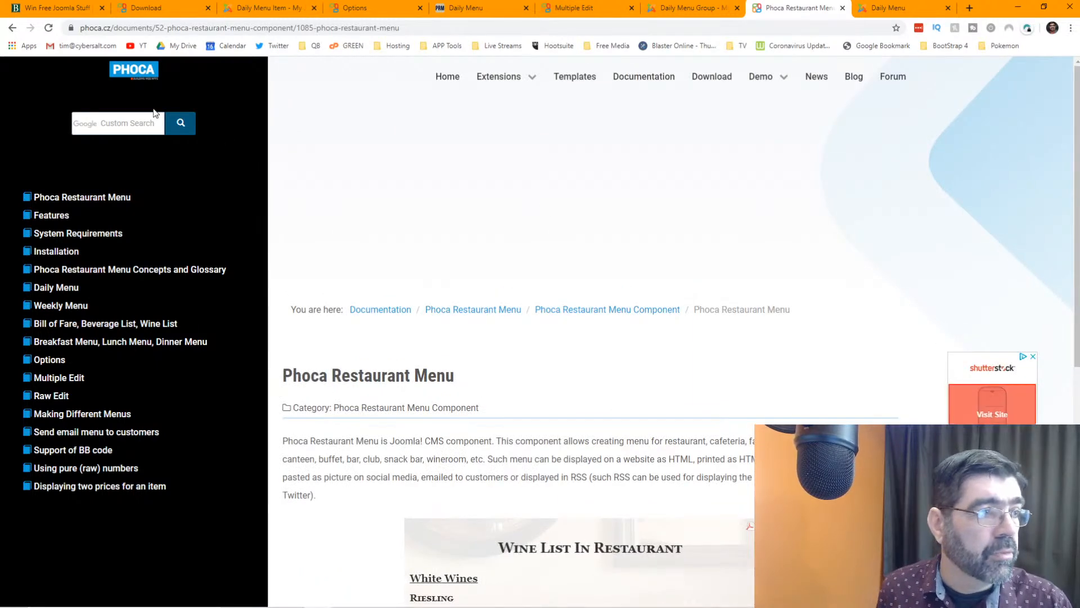
click(142, 75)
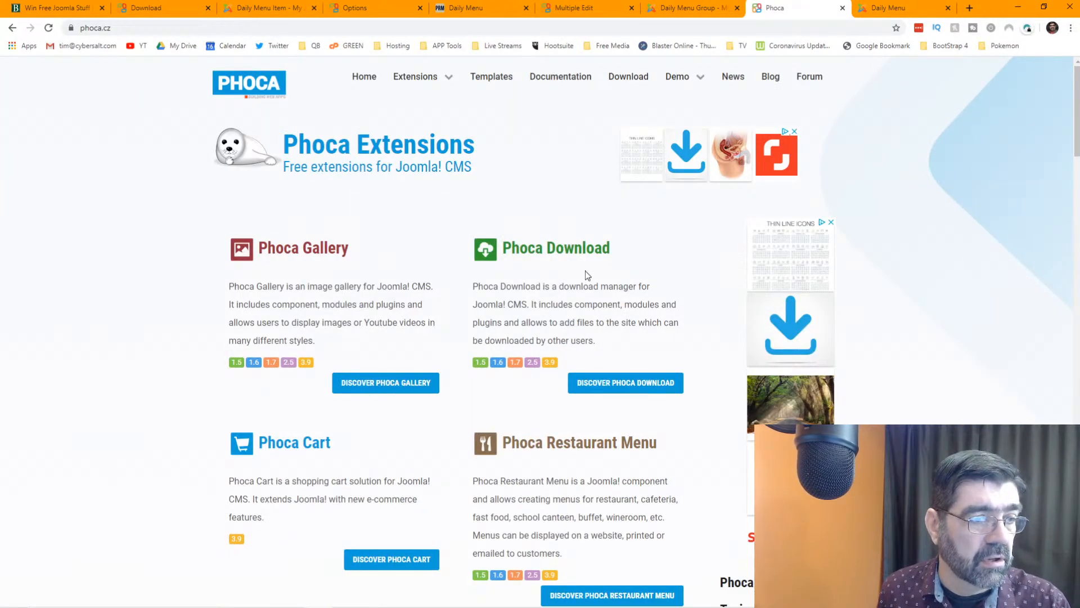
scroll(586, 271, down, 3)
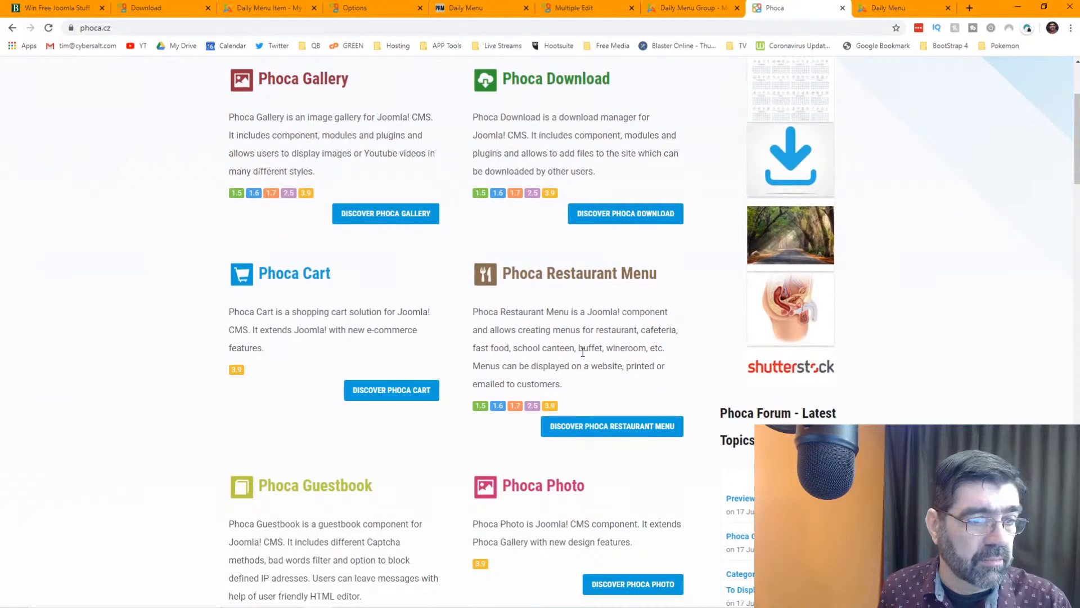
click(582, 426)
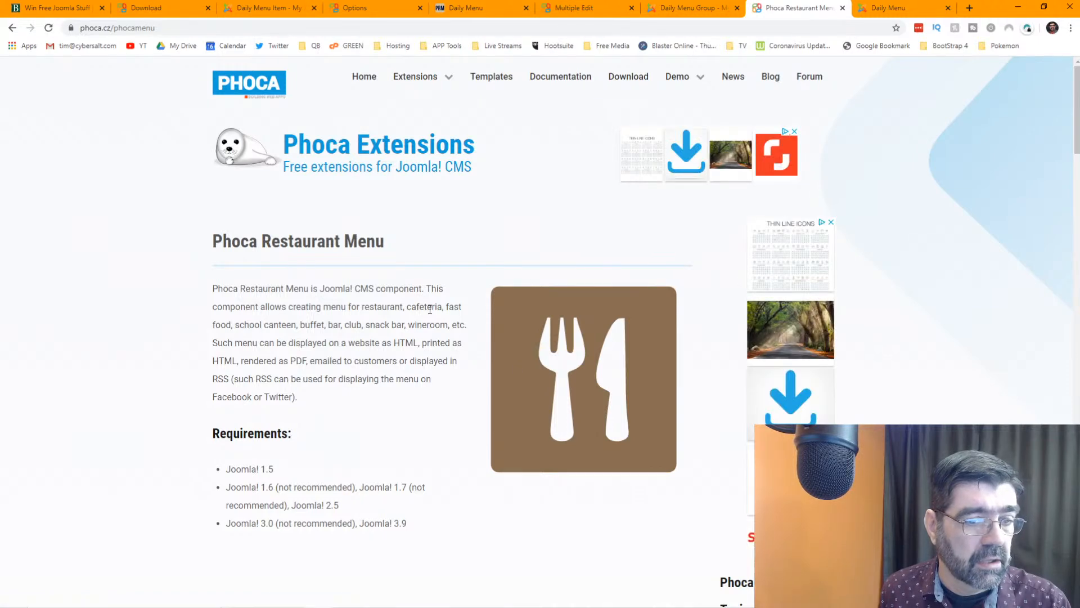
- Scroll through the feature comparison table, then return to the Joomla daily menu items
scroll(430, 310, down, 7)
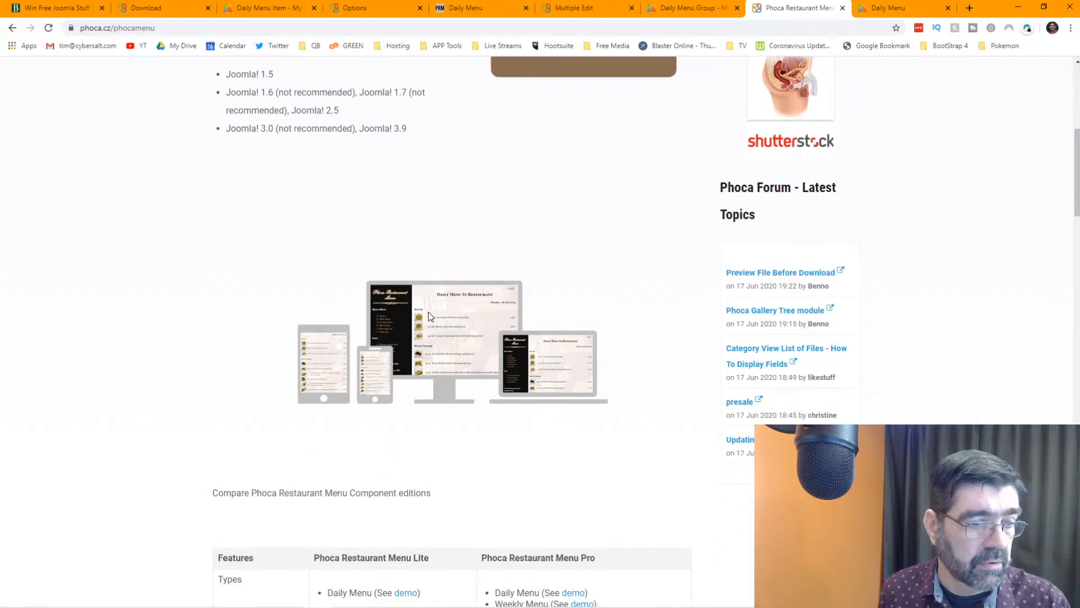
scroll(426, 319, down, 8)
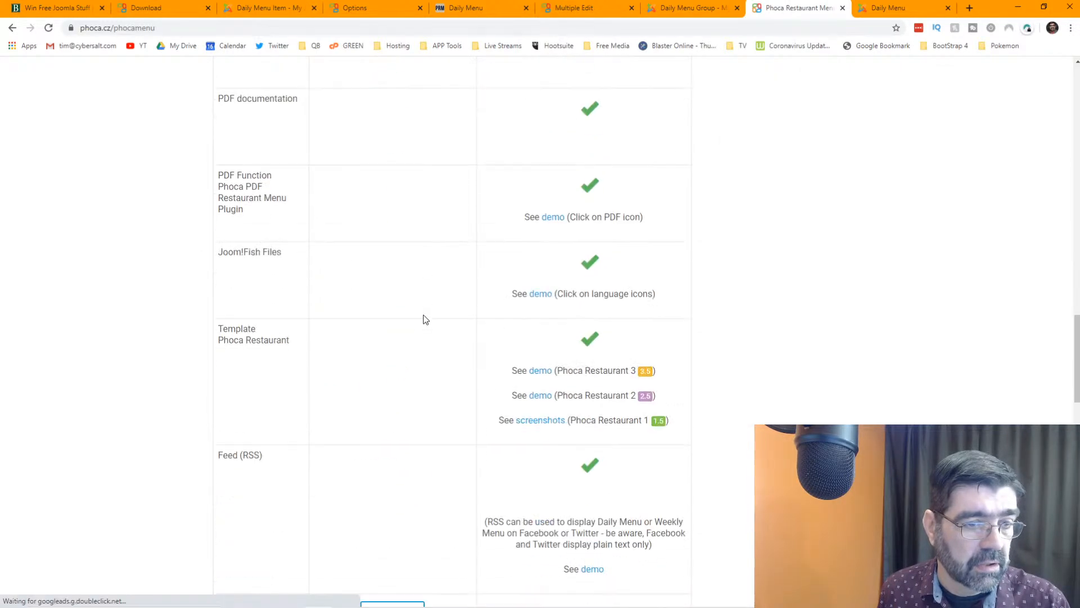
scroll(426, 319, down, 3)
scroll(423, 319, down, 1)
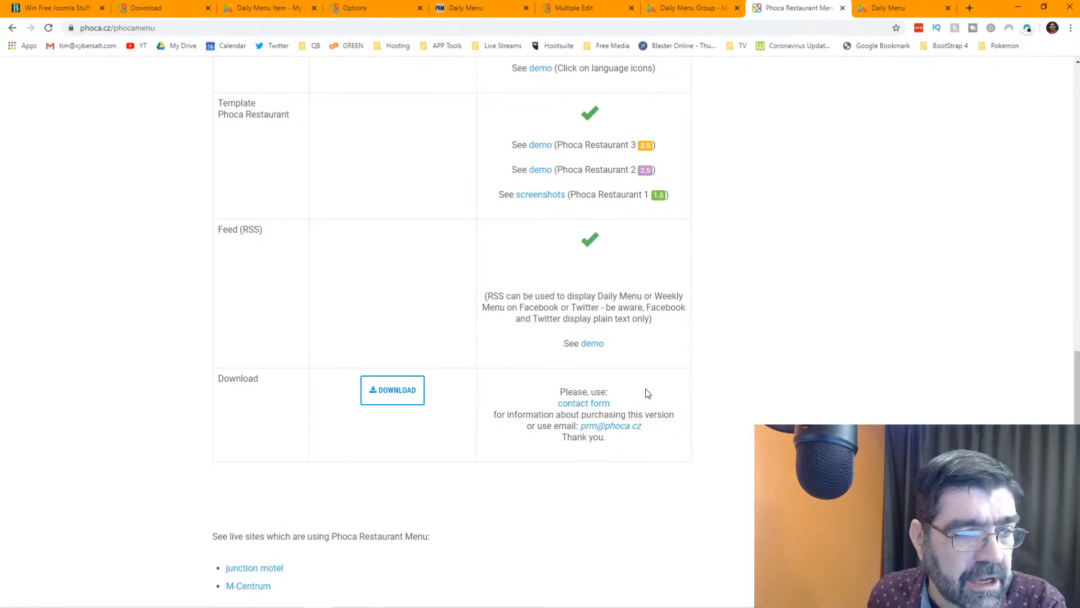
scroll(595, 407, down, 3)
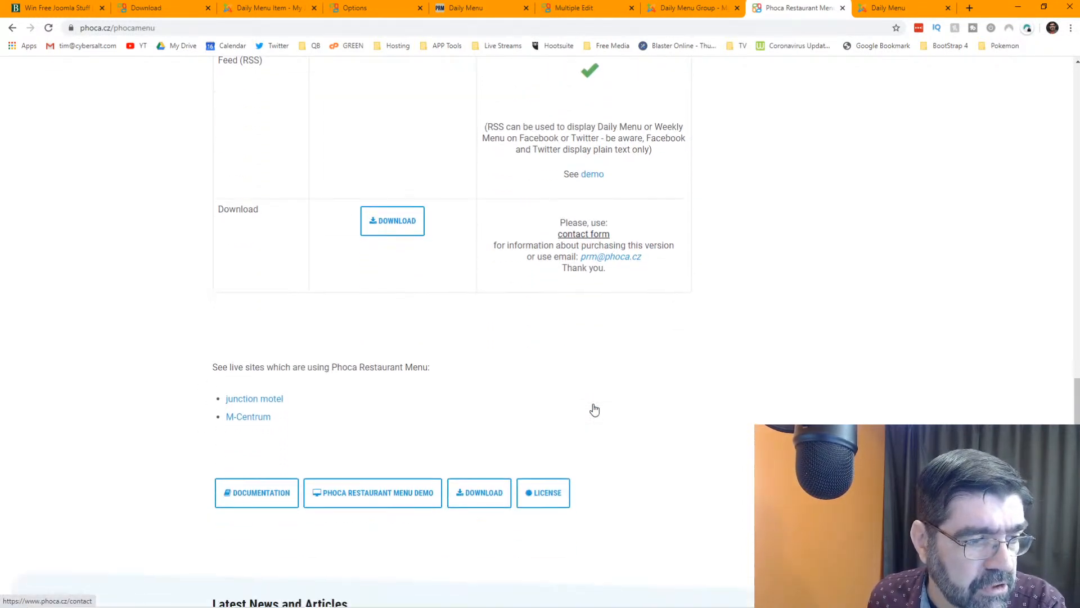
scroll(594, 406, down, 5)
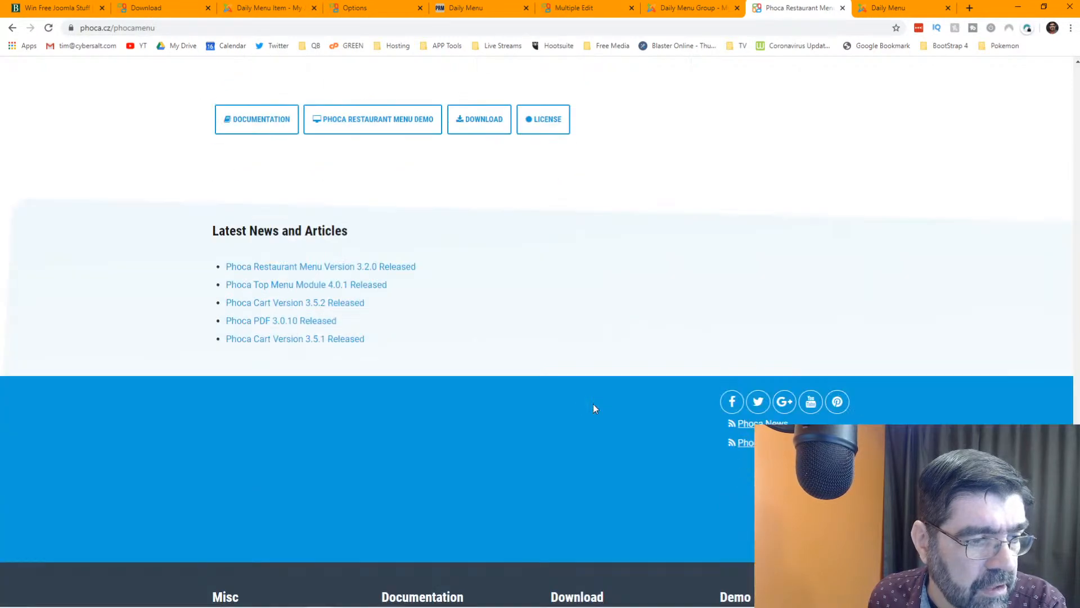
scroll(594, 407, up, 15)
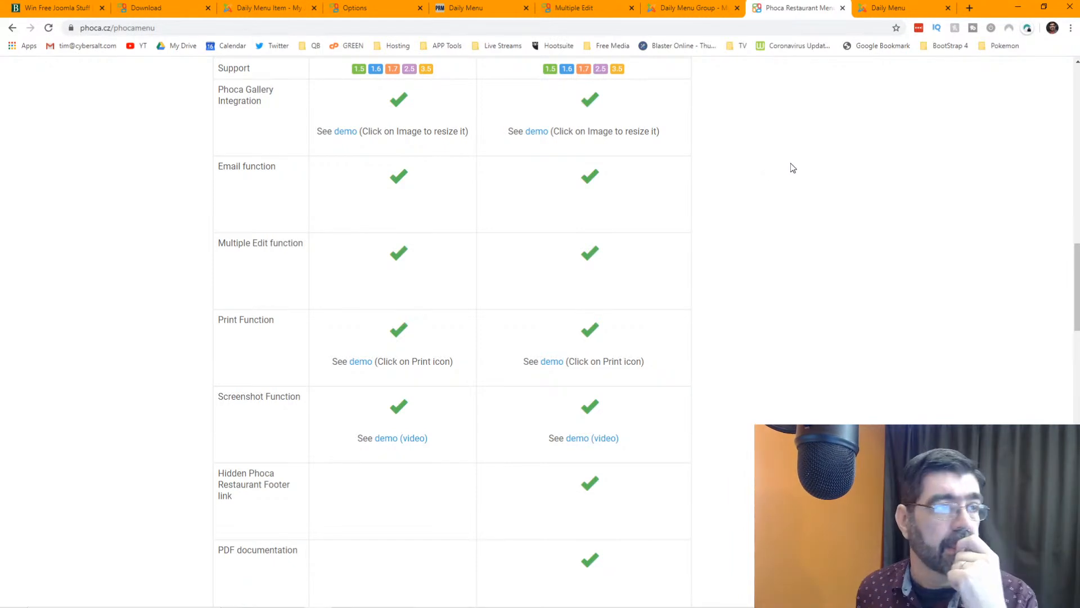
click(262, 10)
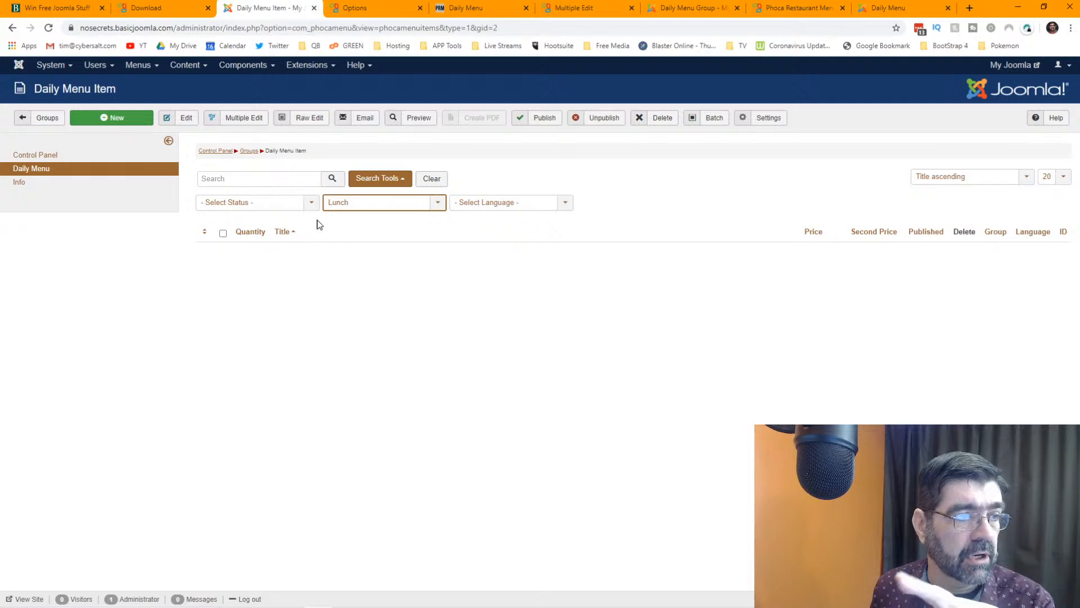
- Check the menu group filter, keeping the item list on Lunch
click(384, 204)
click(385, 205)
click(384, 205)
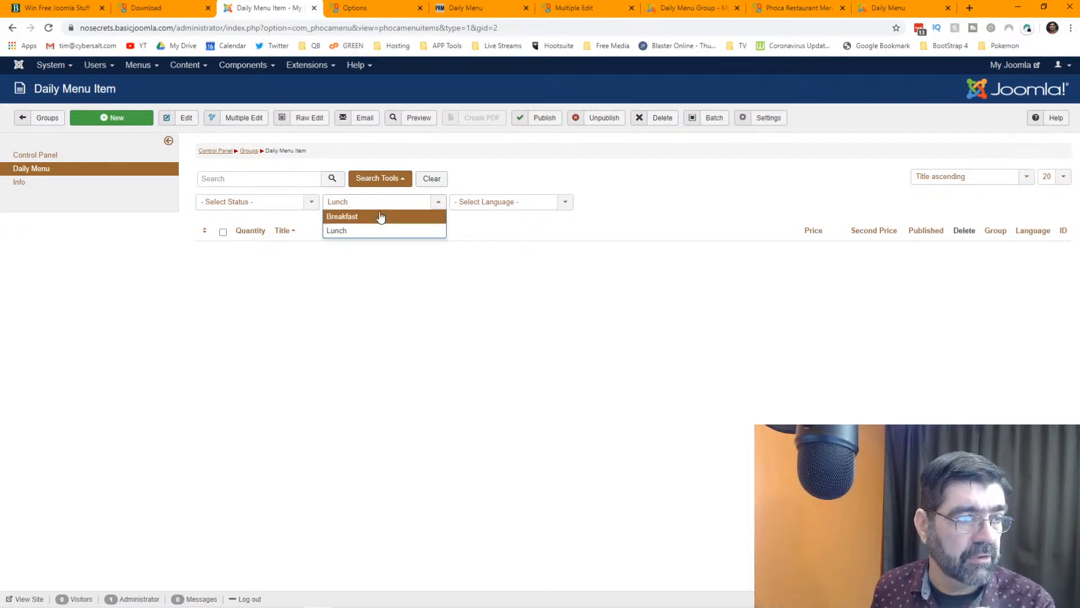
click(379, 203)
- Start a new Lunch item Hero Sandwich priced at 6.50 and try to attach an image
click(103, 118)
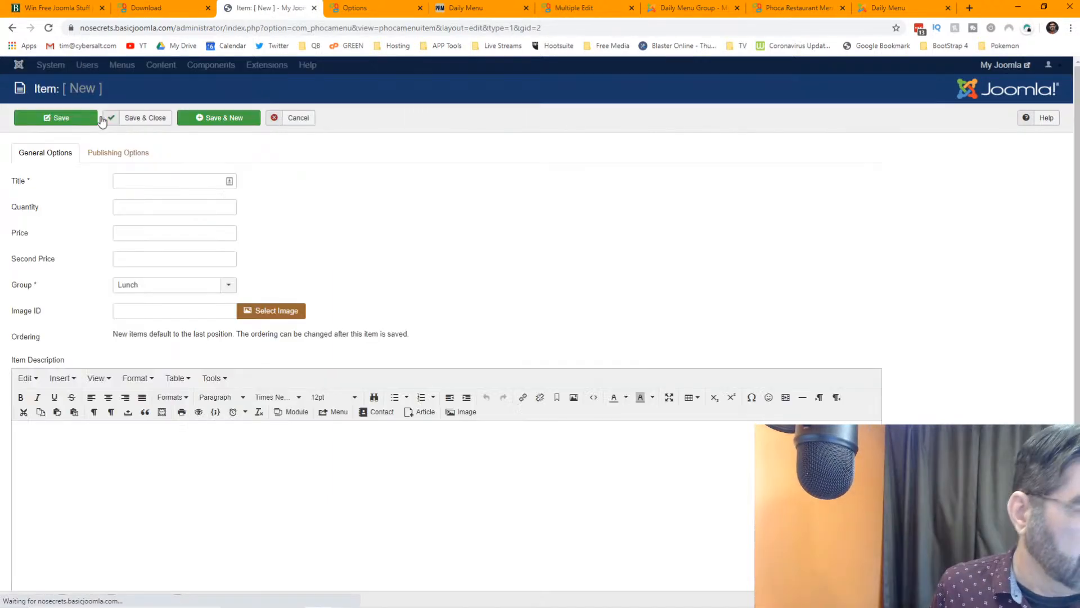
click(148, 184)
text(Heor)
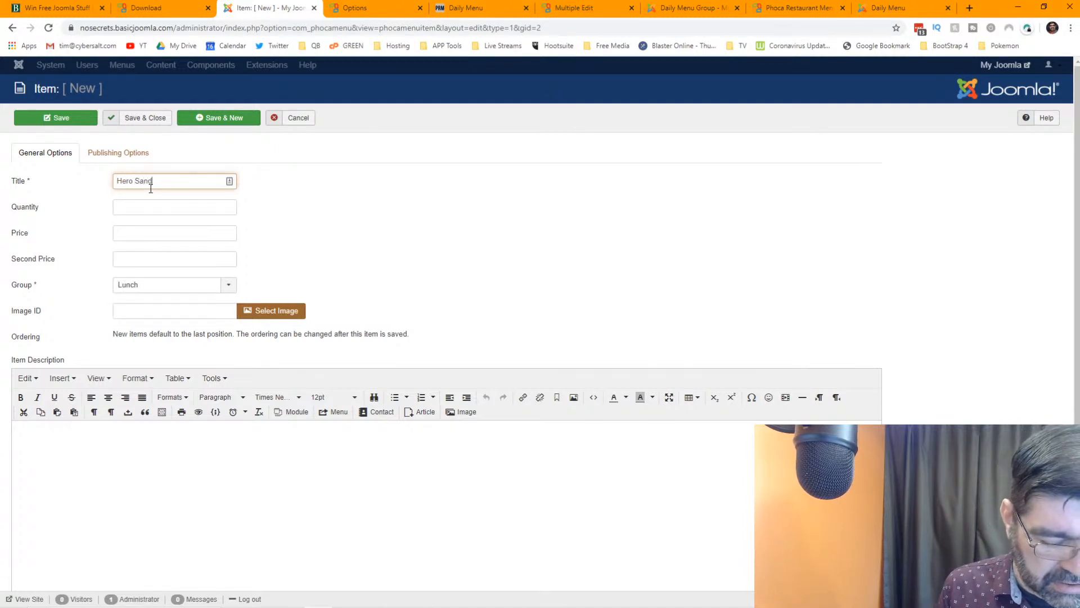
key(Tab)
key(Tab)
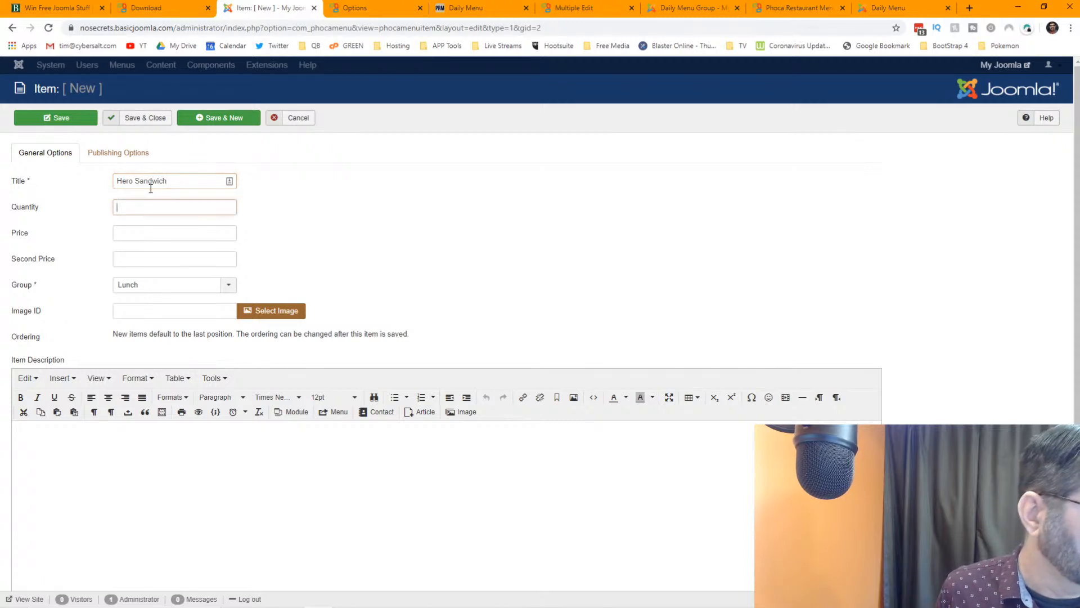
text(6.50)
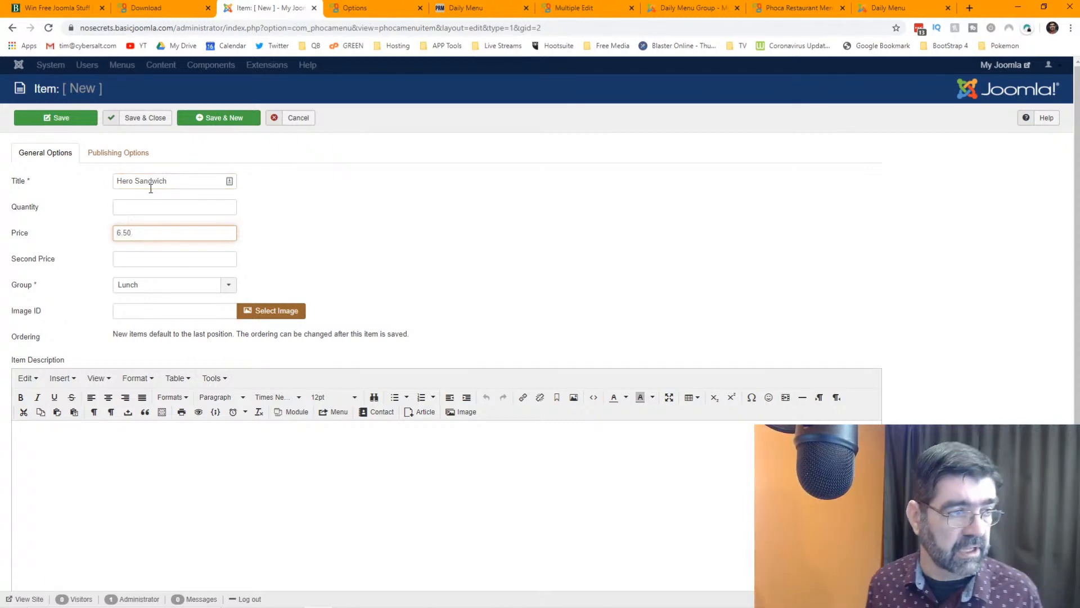
key(Tab)
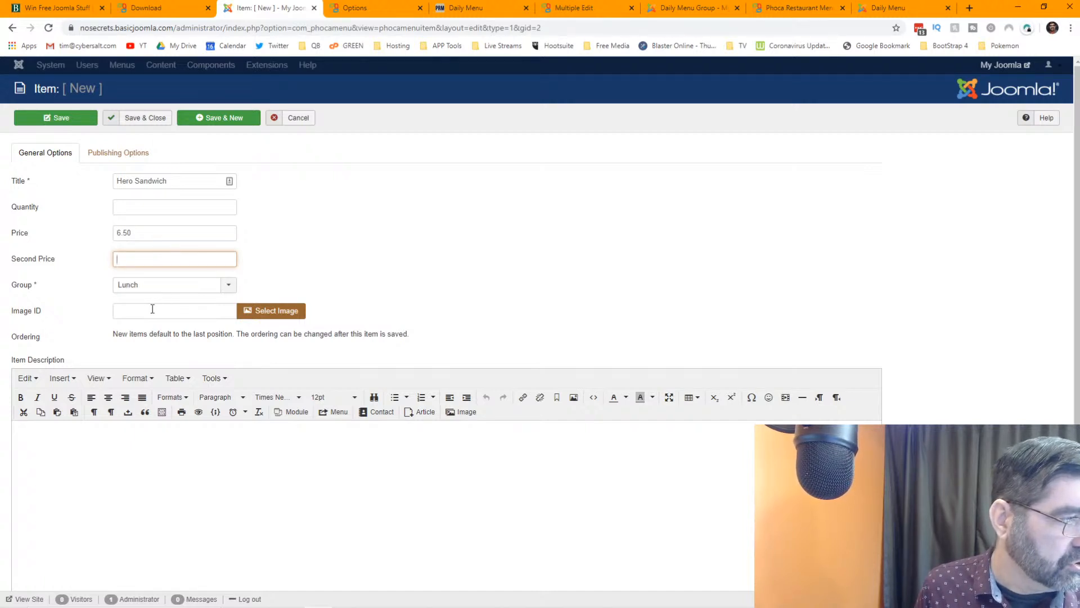
click(265, 311)
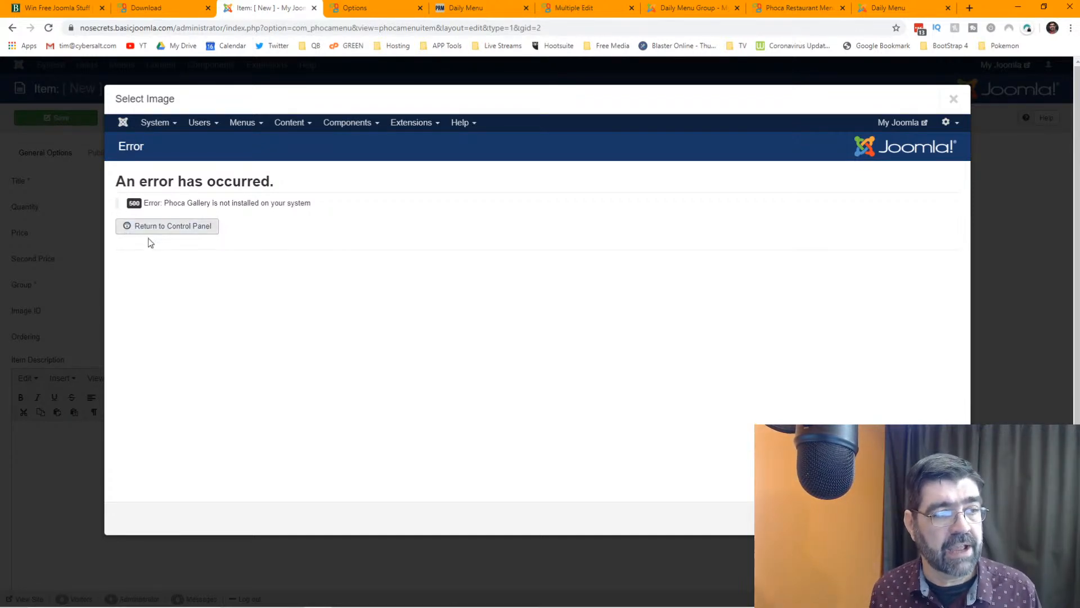
- Dismiss the Phoca Gallery error and enter the description 'Blah blah blah - sandwich!'
click(955, 102)
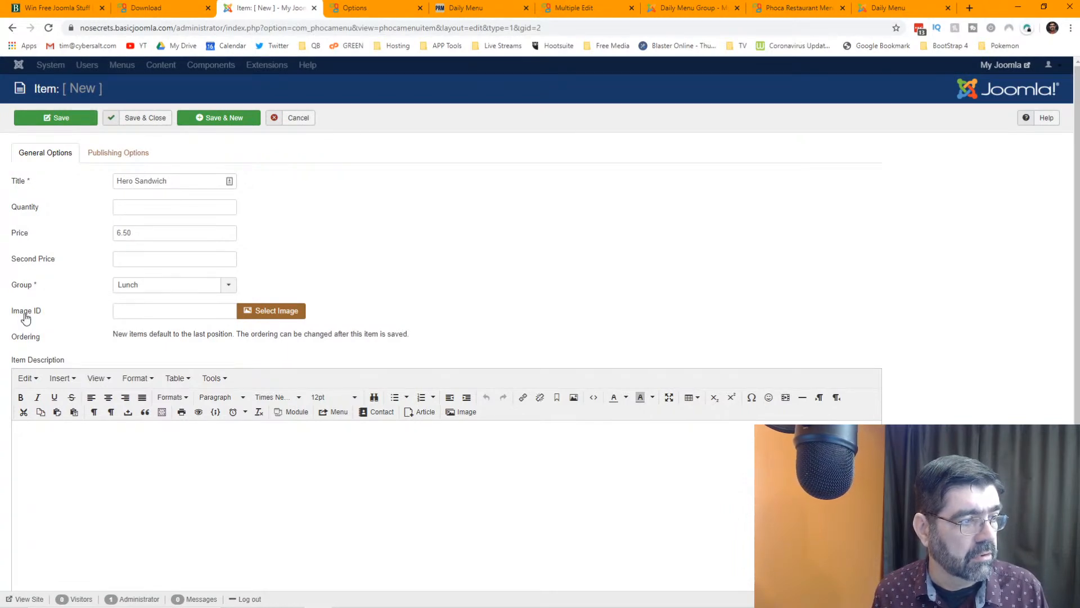
click(156, 466)
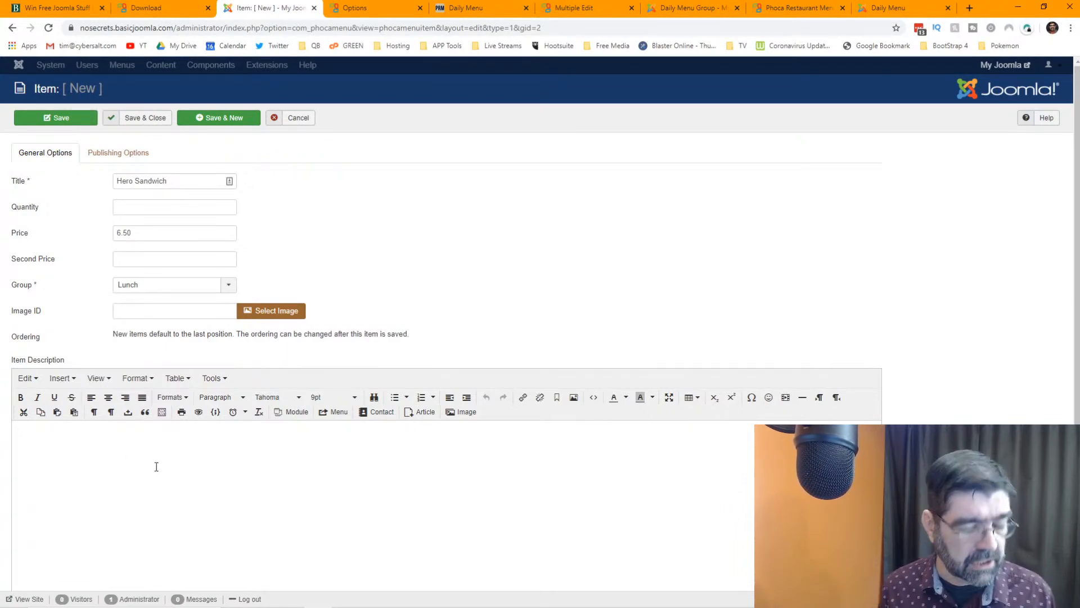
text(Blah blah blah -)
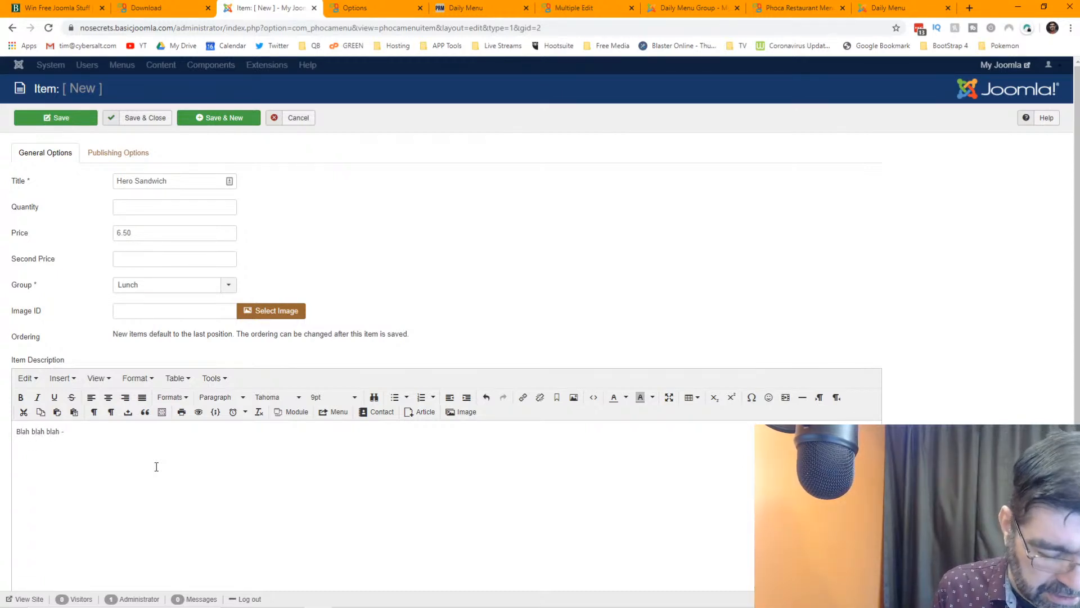
text( sandwich!)
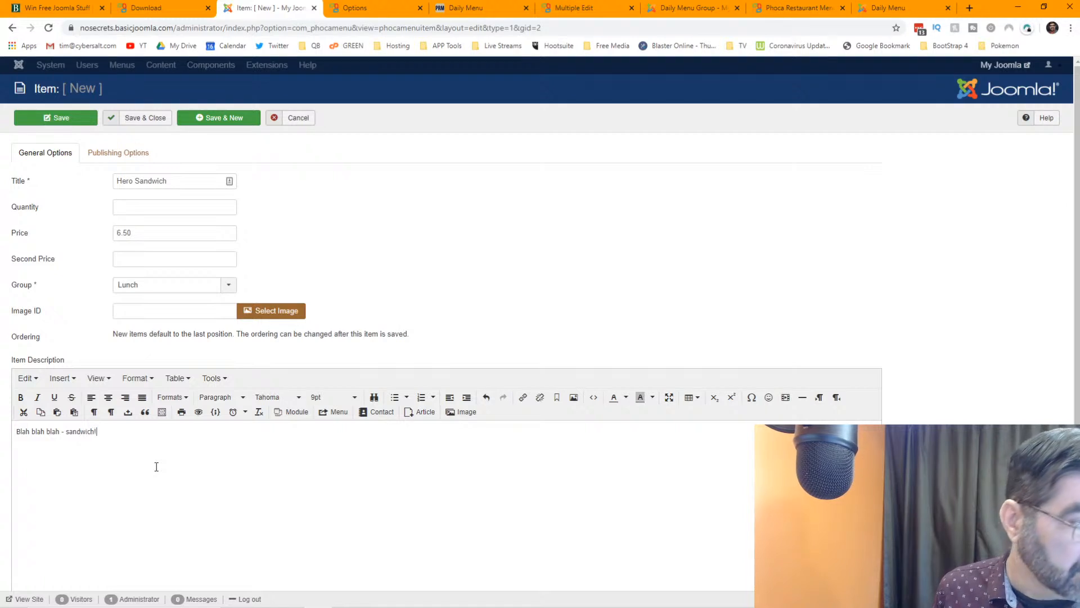
scroll(577, 451, down, 2)
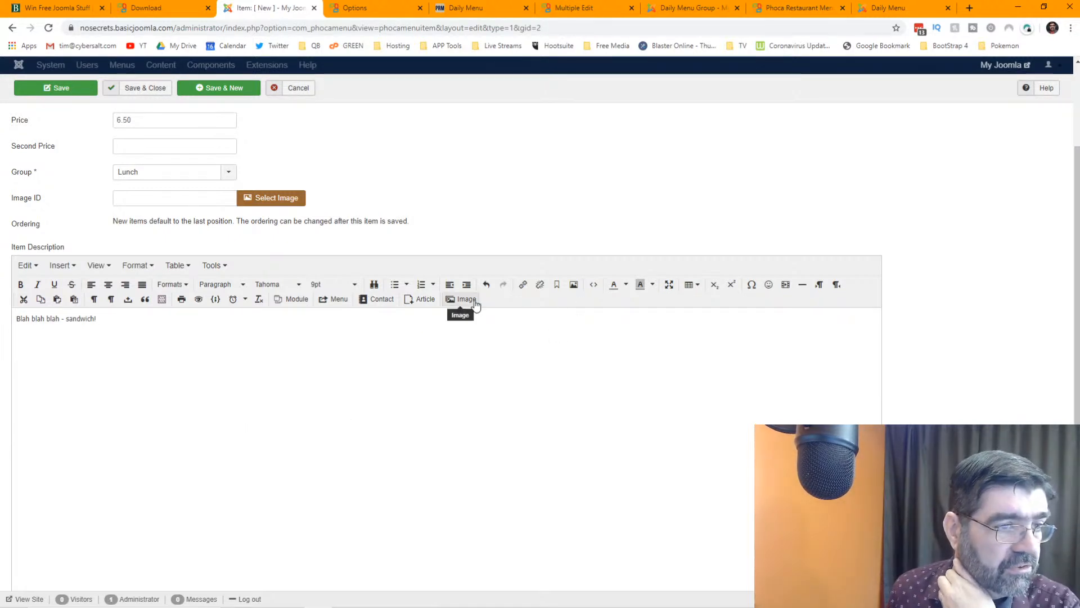
- Insert the street photo into the Hero Sandwich description
click(472, 300)
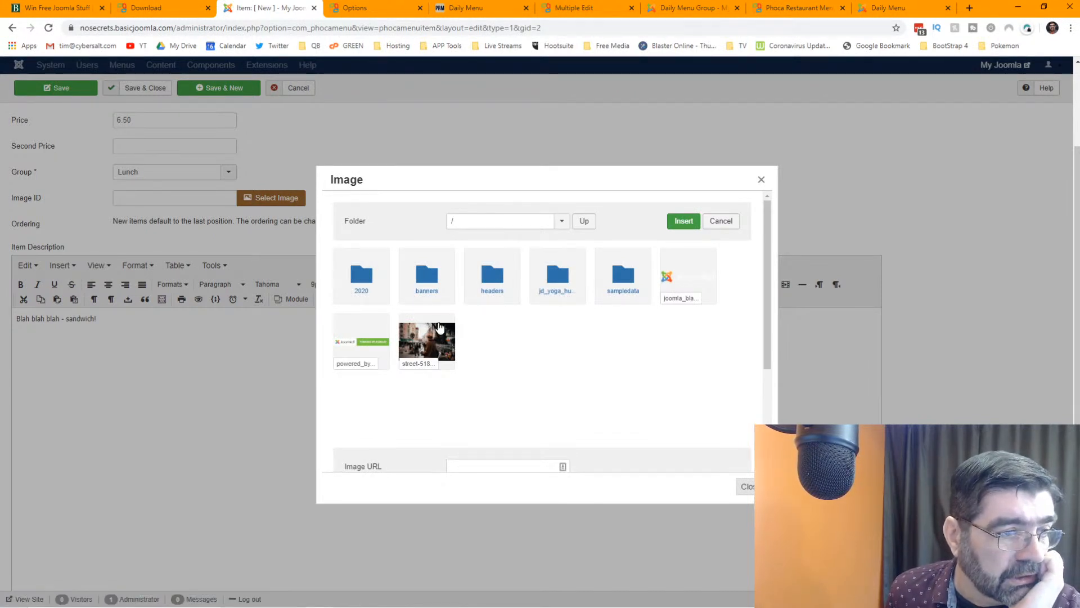
click(427, 339)
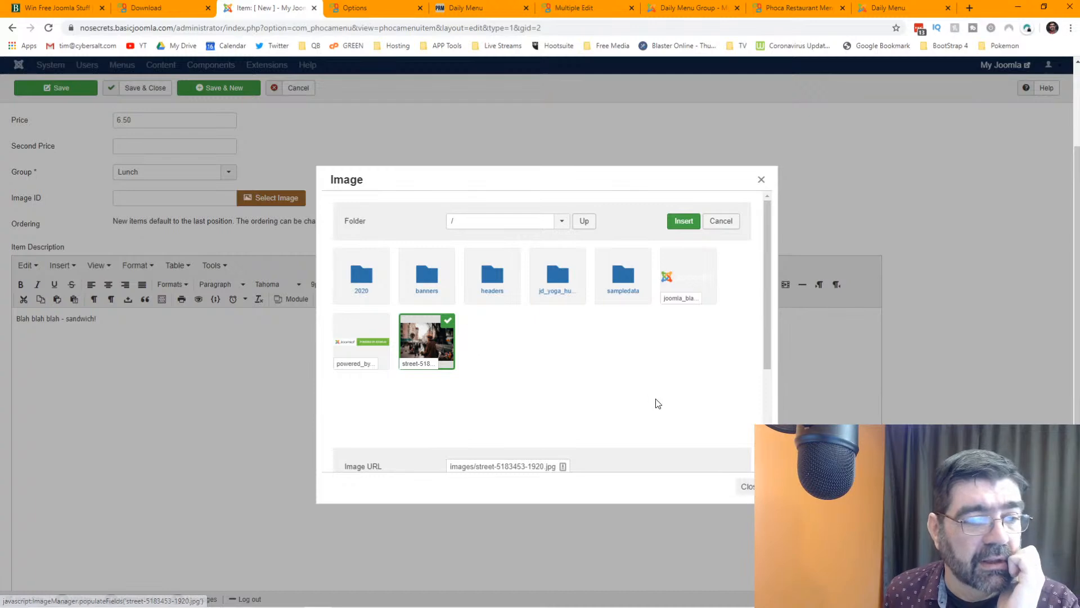
click(684, 221)
scroll(697, 418, down, 2)
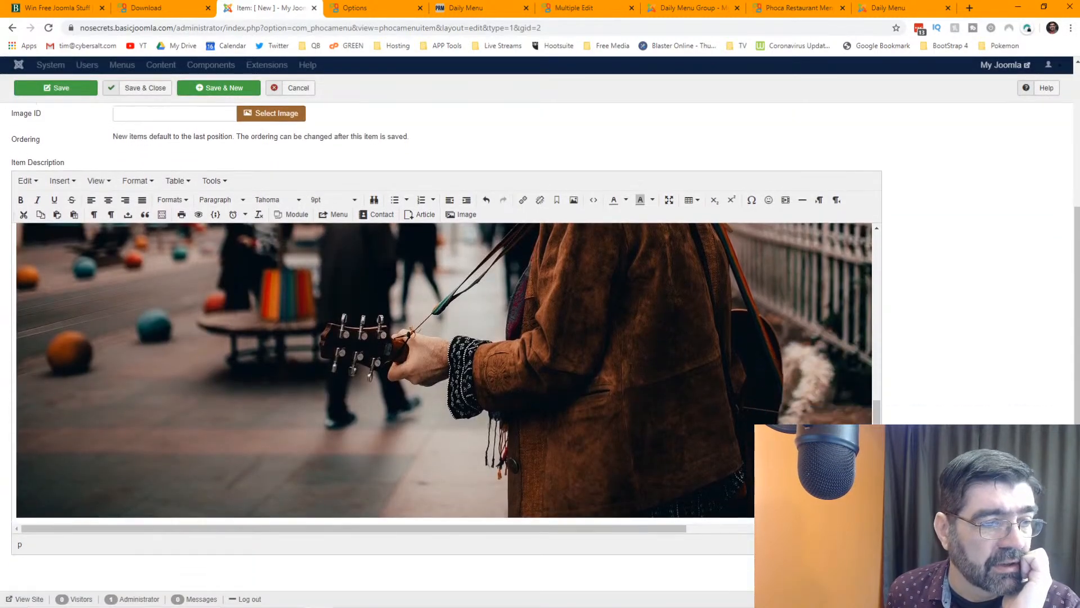
click(696, 418)
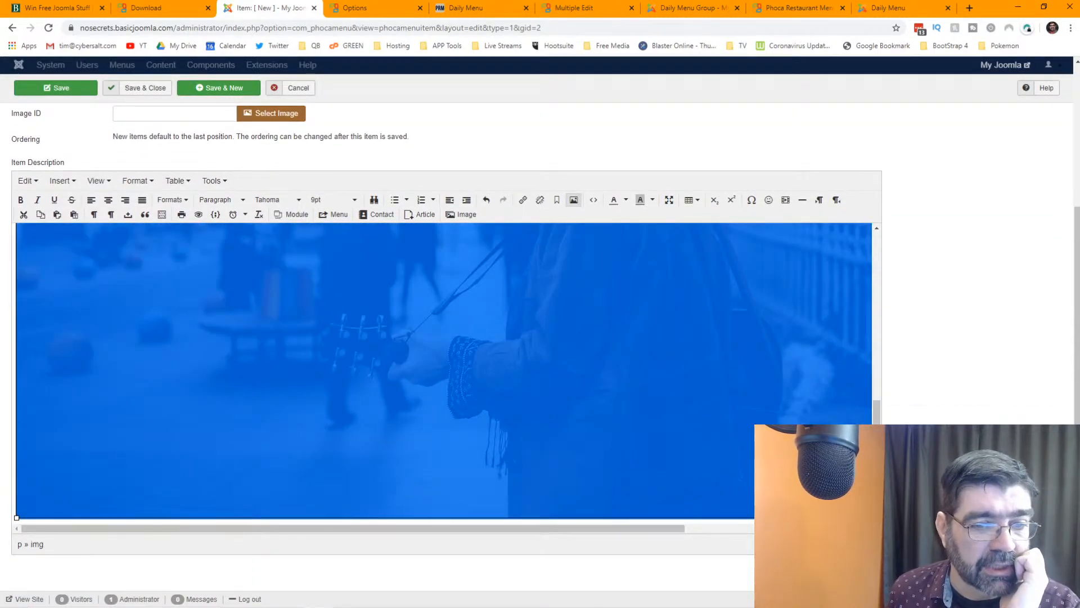
click(459, 215)
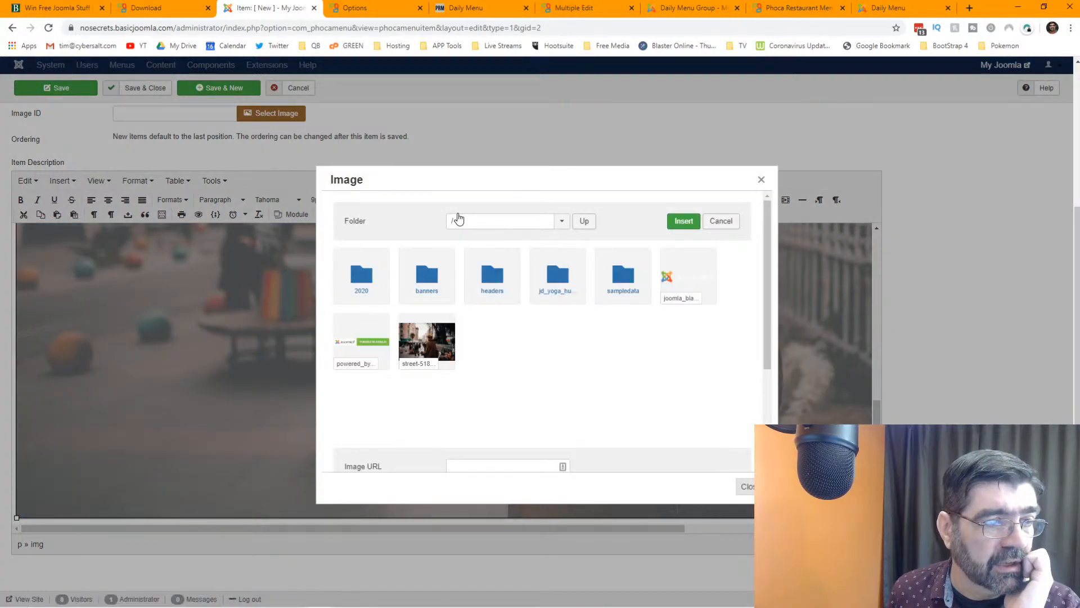
click(757, 486)
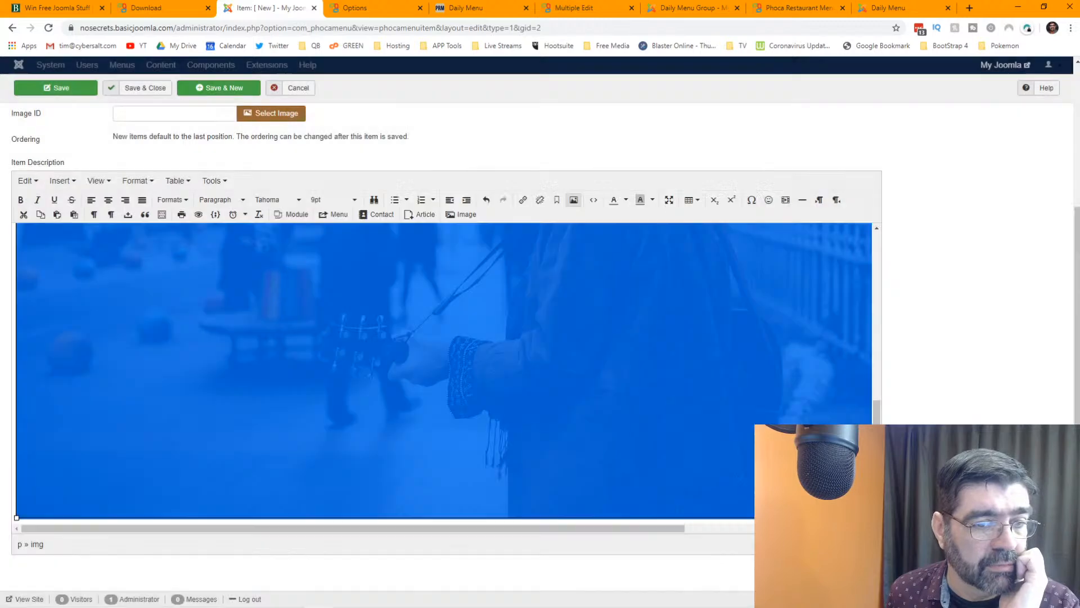
click(459, 214)
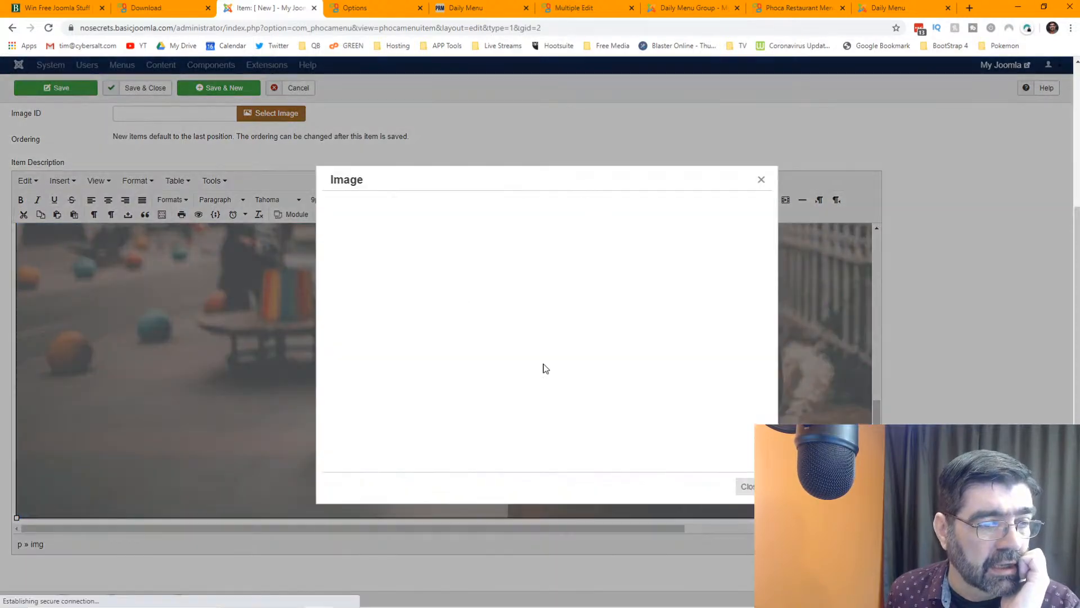
scroll(579, 331, down, 1)
scroll(578, 328, down, 2)
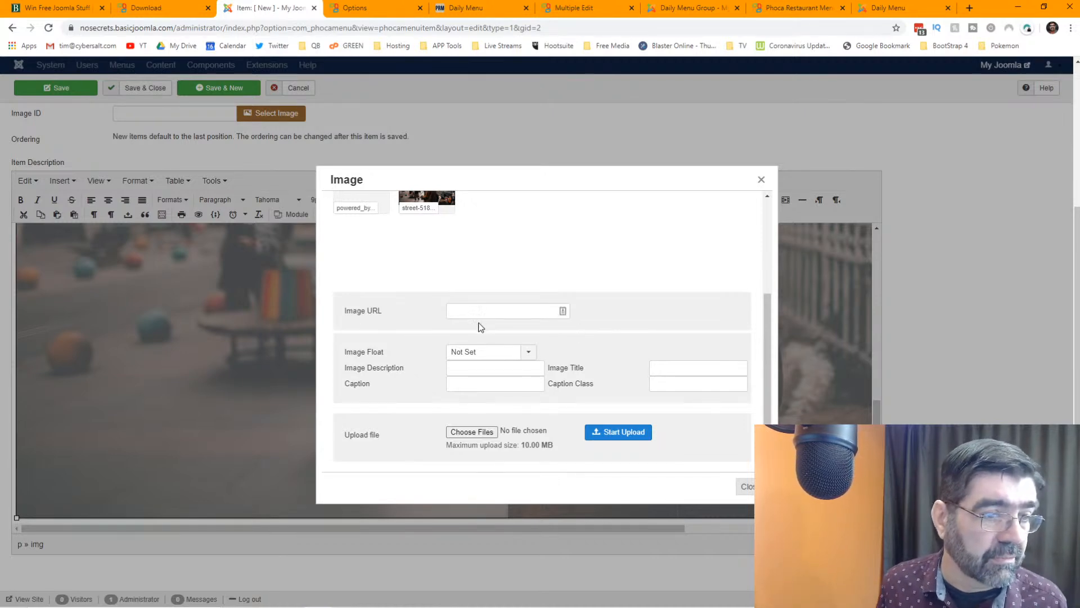
scroll(423, 328, up, 3)
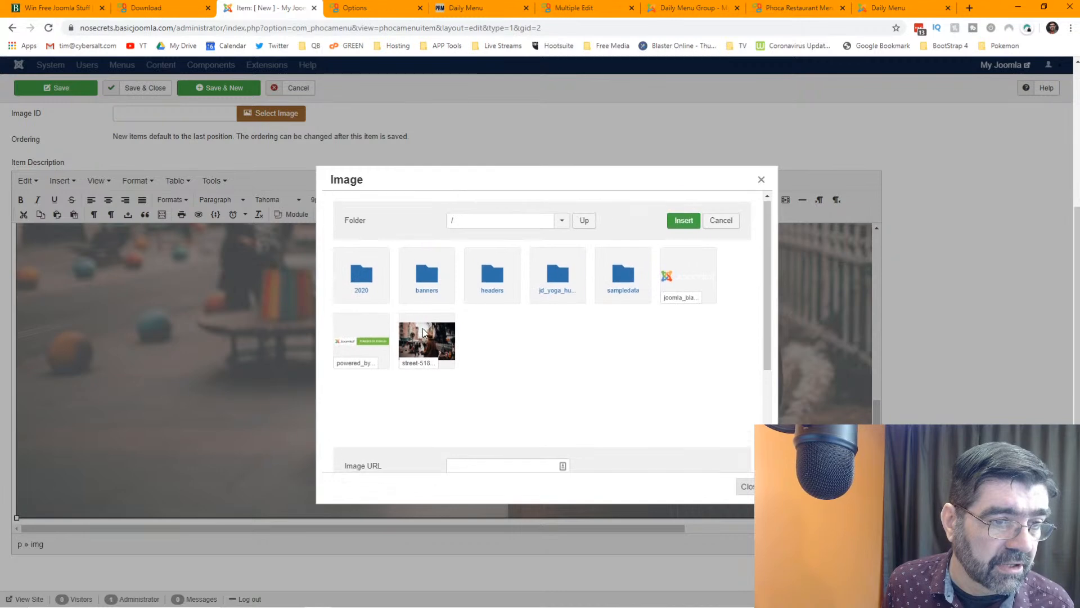
scroll(423, 332, down, 3)
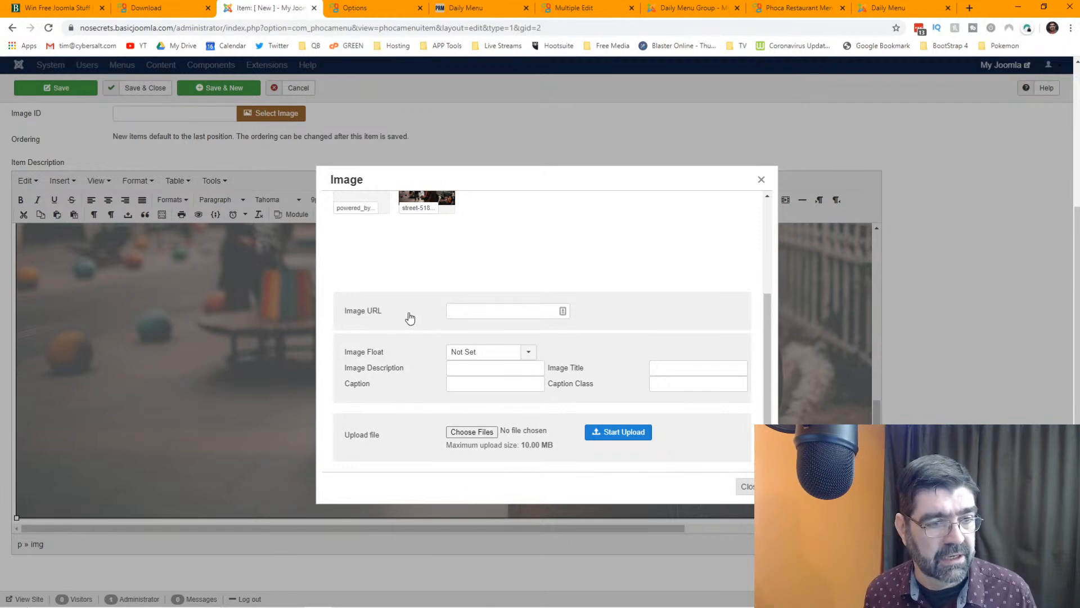
click(761, 179)
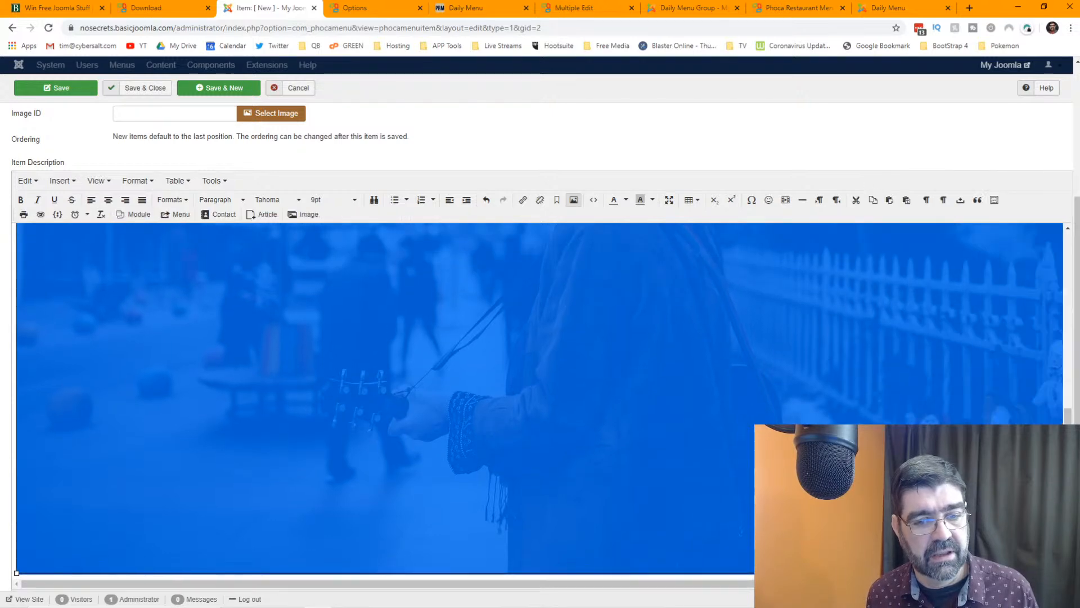
- Shrink the photo to about 224 × 149, move it to its own line, and save the item
scroll(302, 364, up, 3)
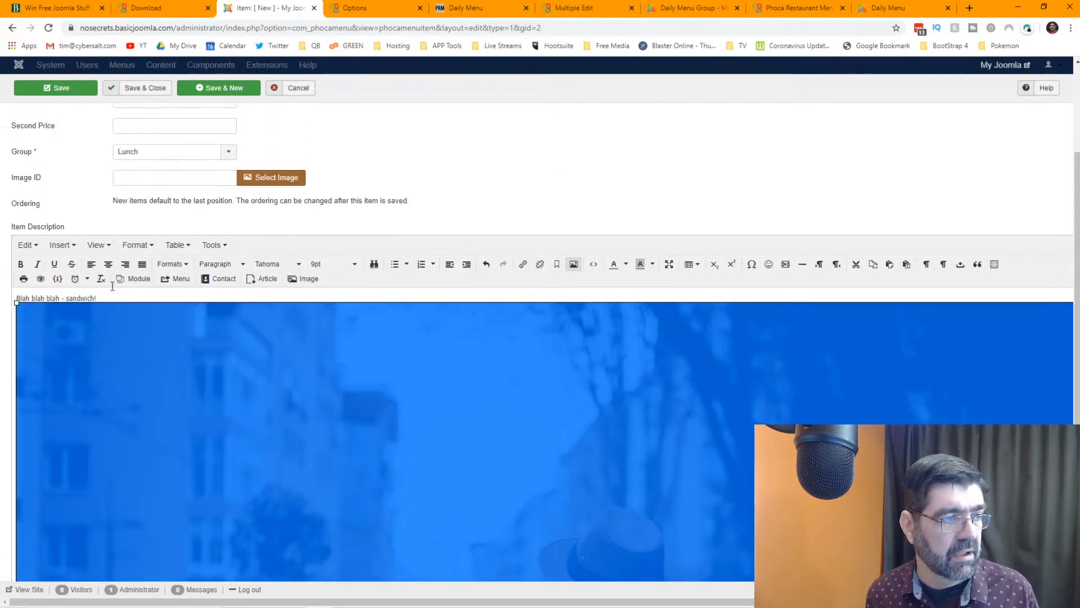
drag(16, 306, 670, 476)
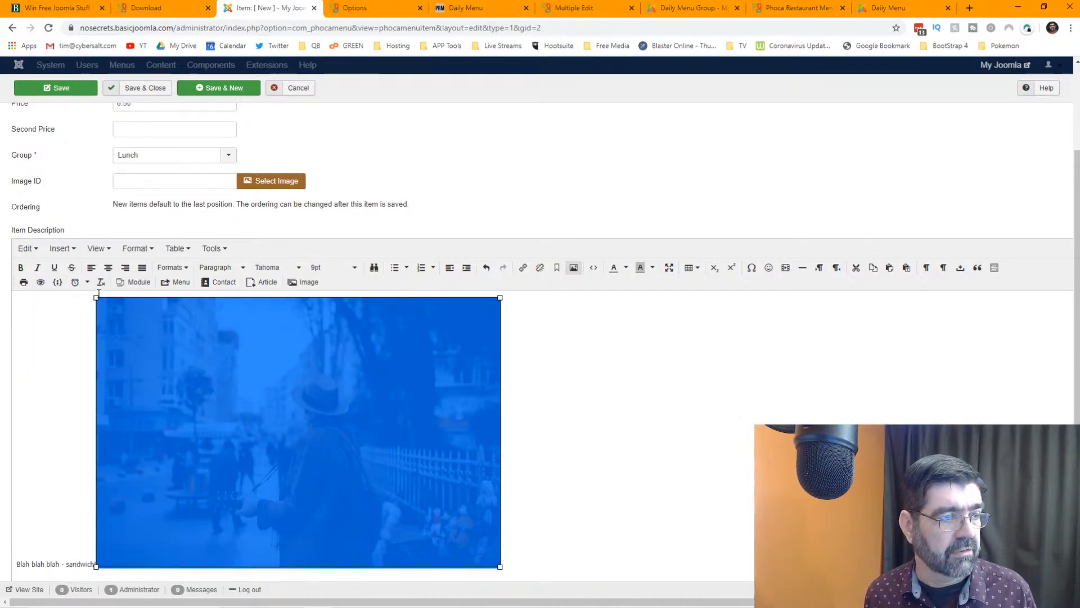
drag(96, 298, 364, 364)
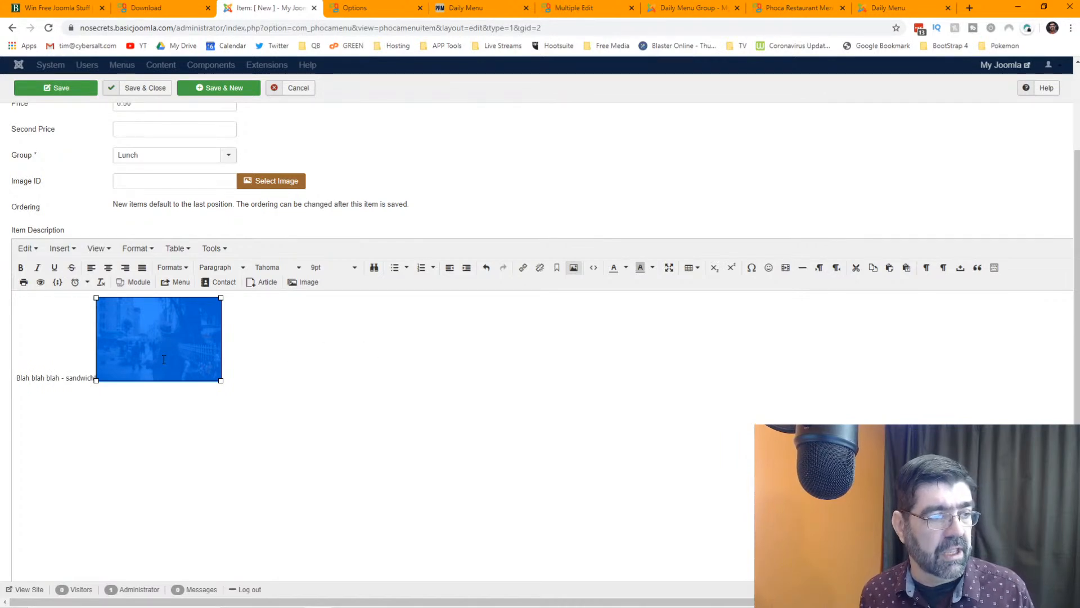
key(Right)
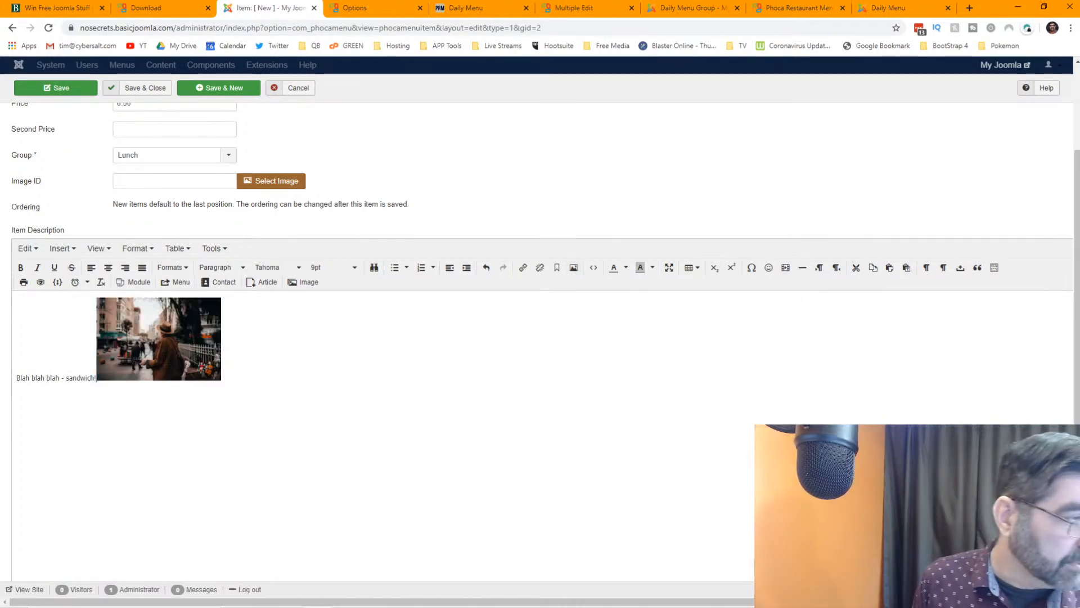
key(Return)
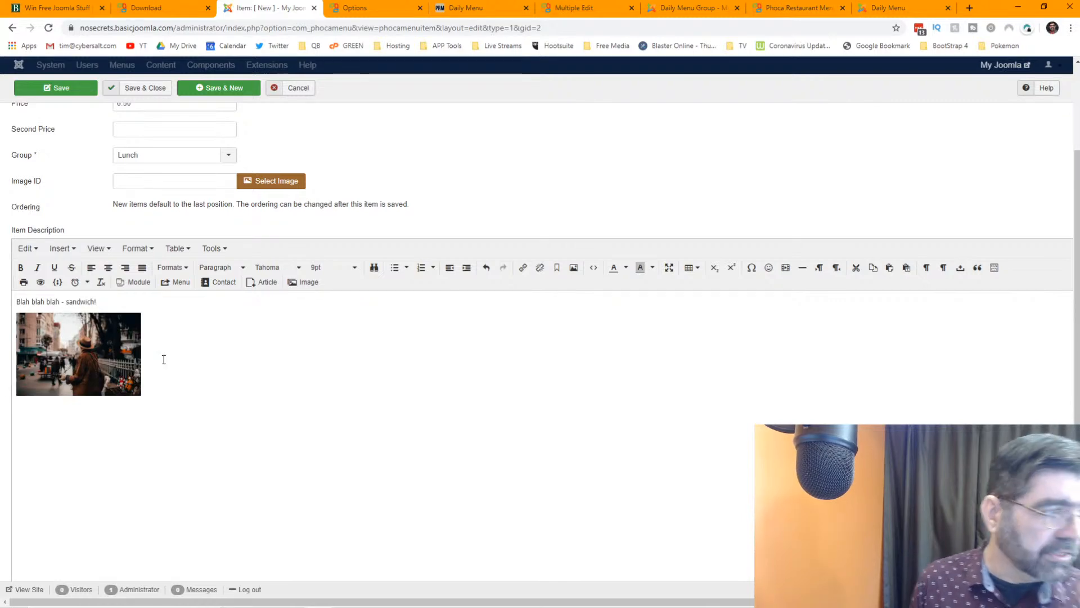
click(55, 88)
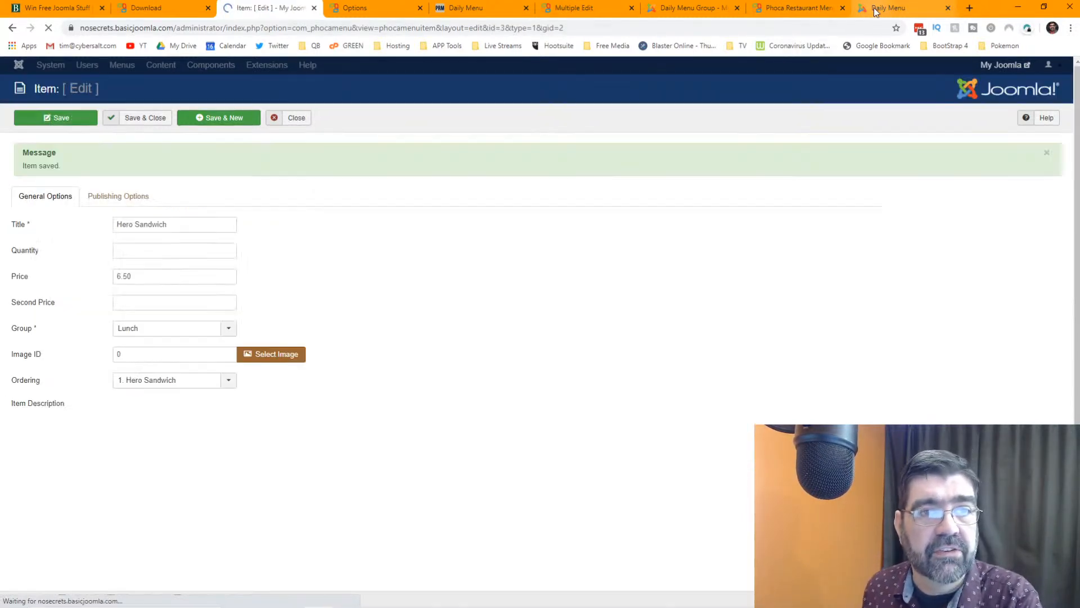
click(874, 8)
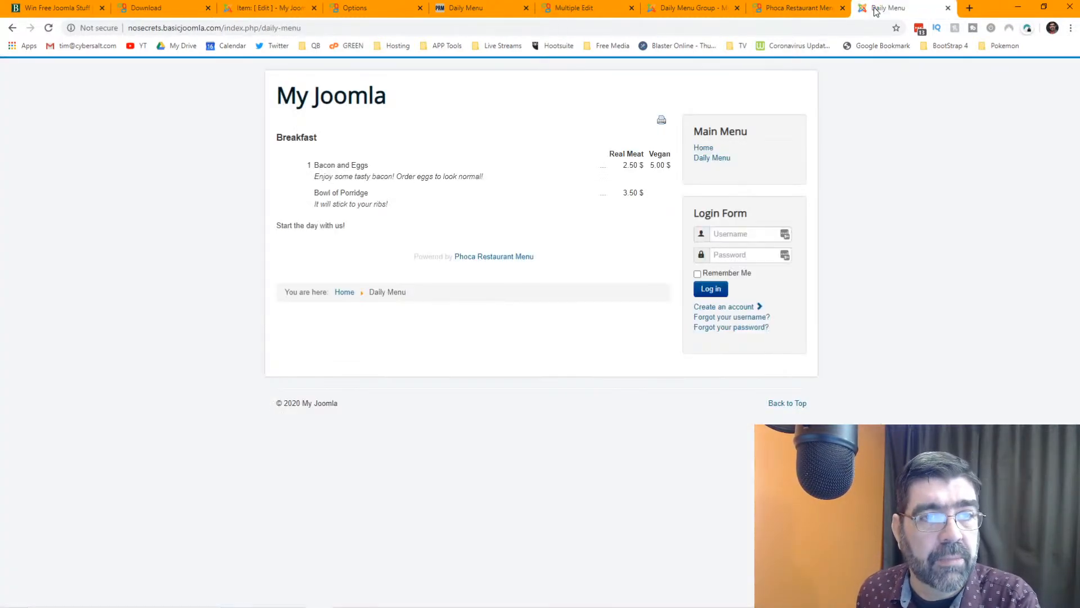
- Reload the Daily Menu to confirm Hero Sandwich at 6.50 $ with its photo, then return to editing
click(49, 28)
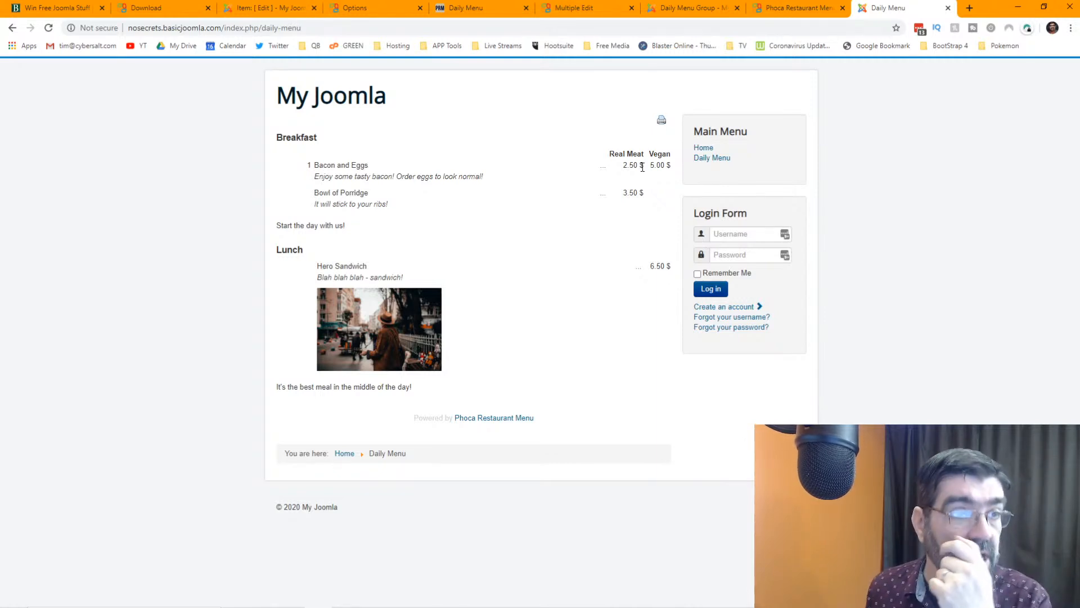
click(289, 7)
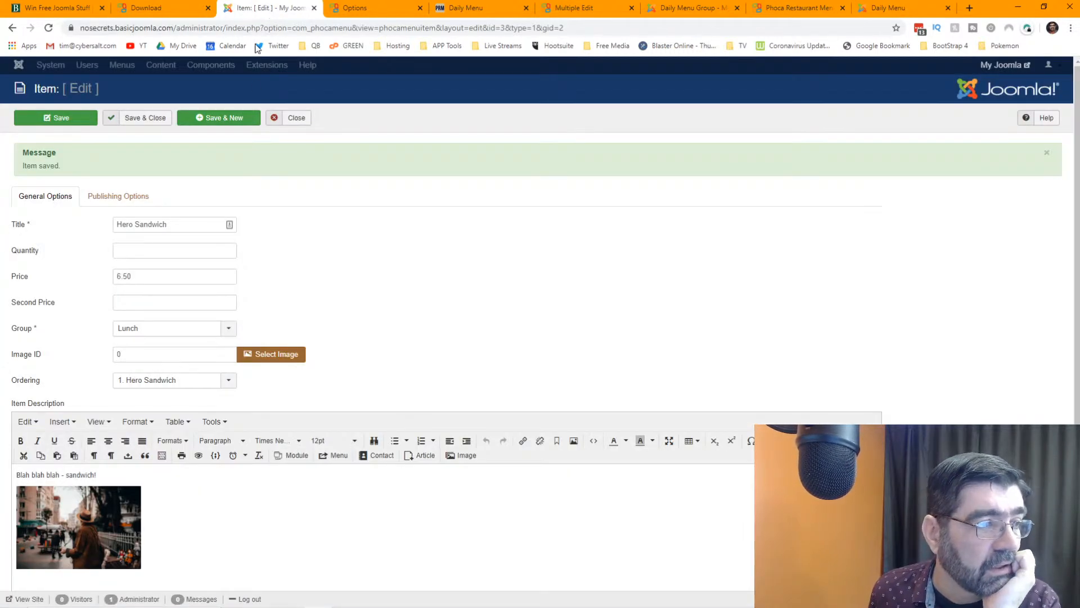
- Save and close Hero Sandwich, view the groups and settings without saving, then reach the control panel
click(140, 118)
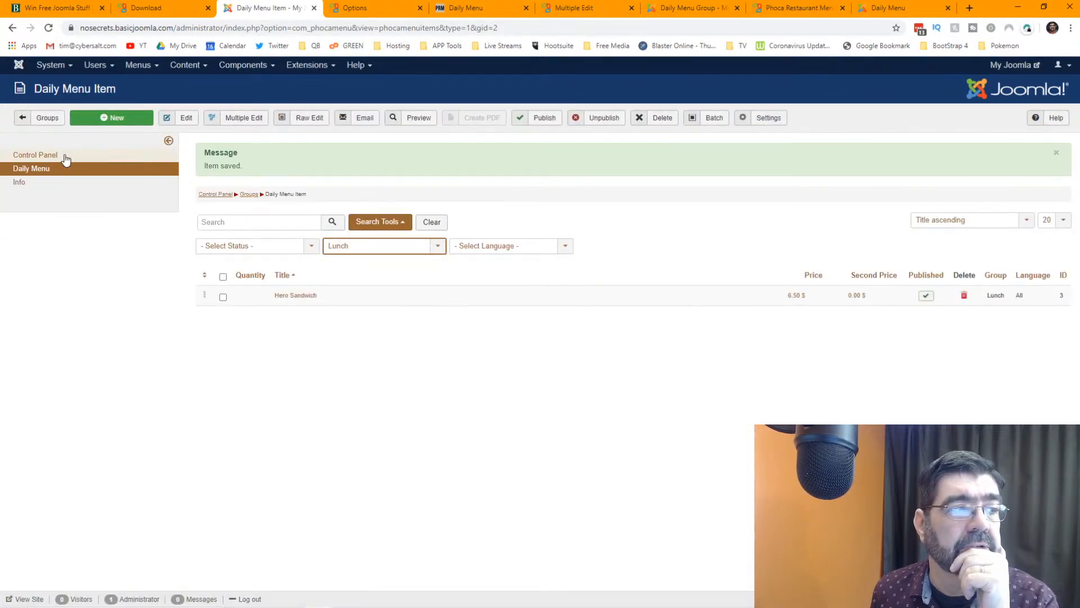
click(51, 118)
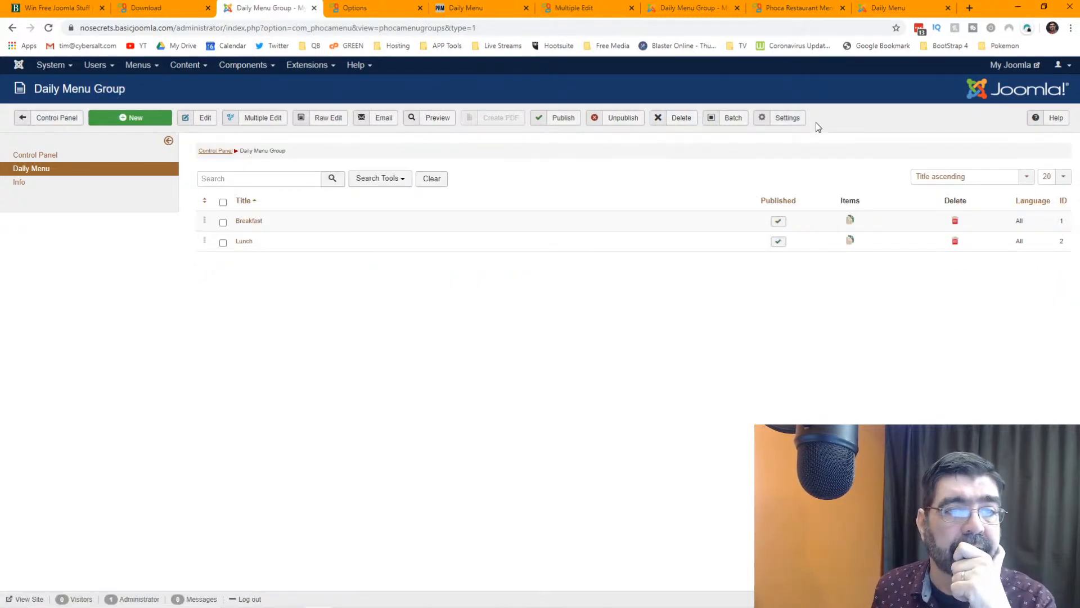
click(795, 124)
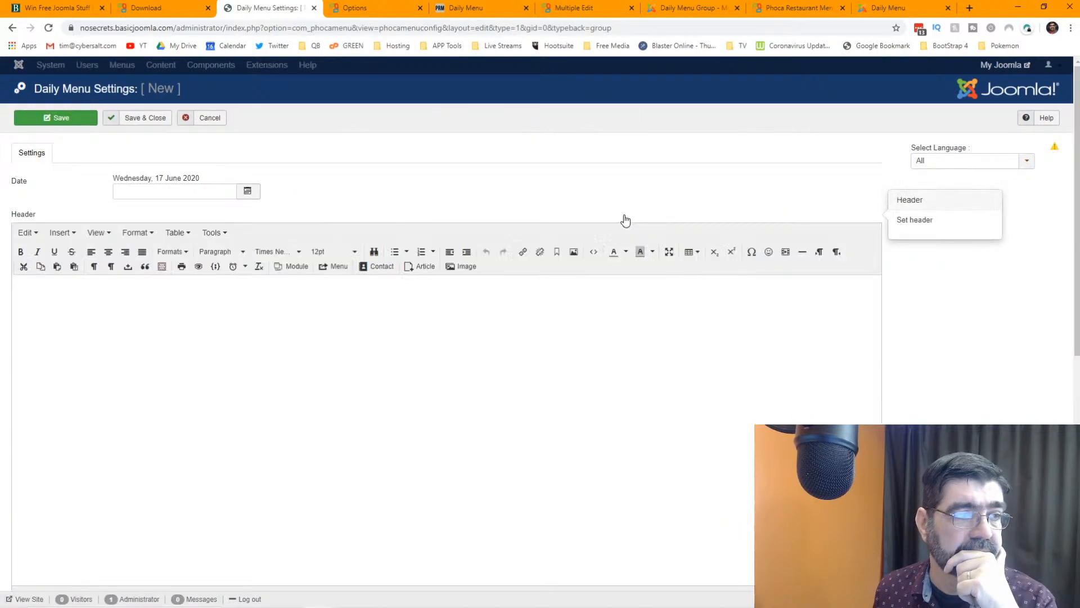
click(209, 119)
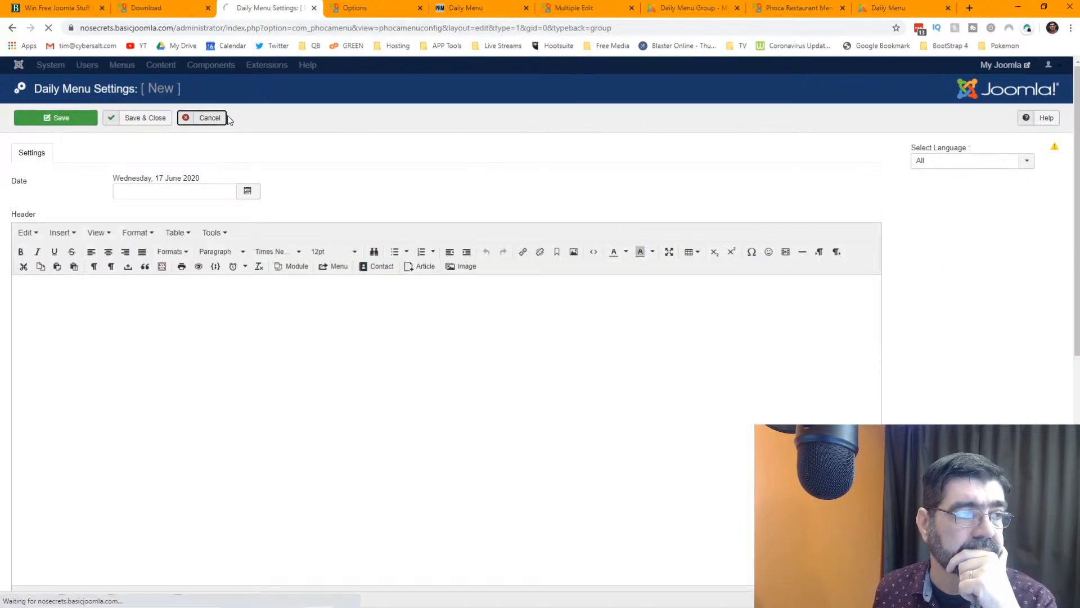
click(50, 123)
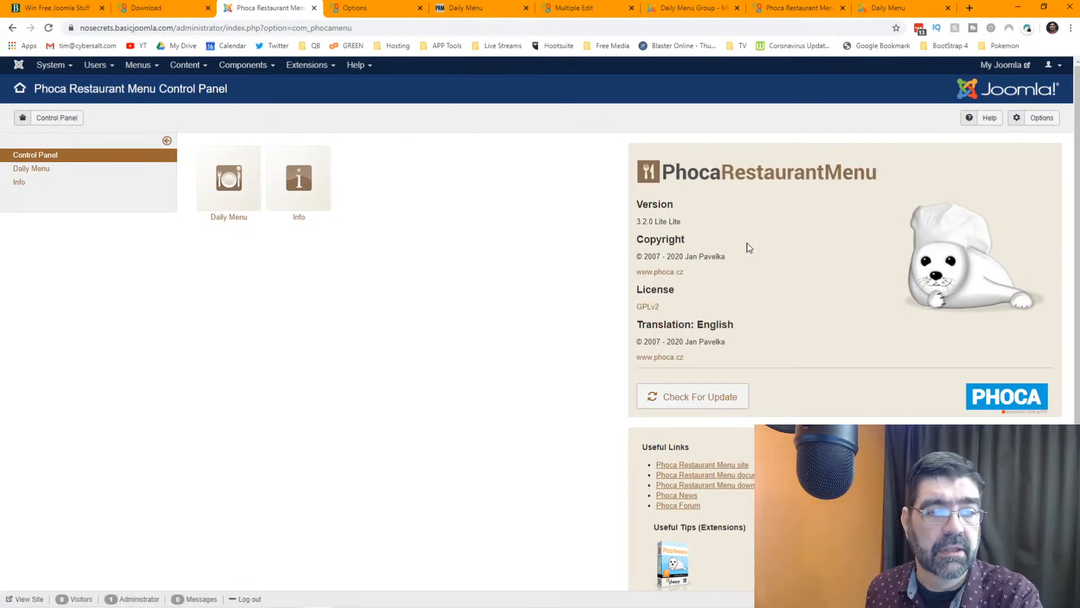
- Open the component Options on the Display settings, comparing with the public menu and Phoca download page
click(1038, 120)
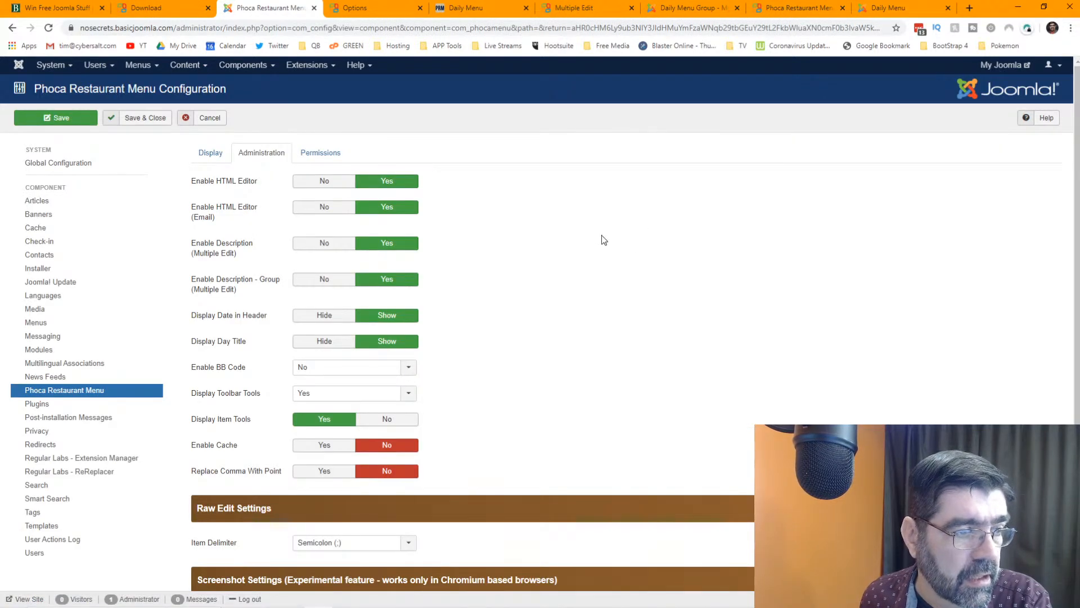
scroll(595, 233, down, 3)
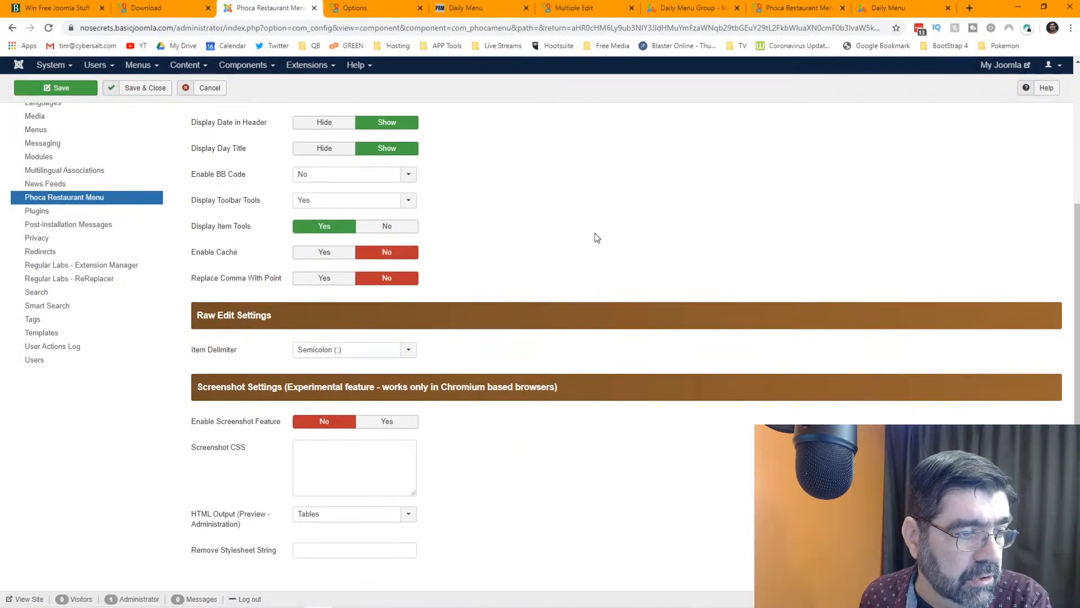
scroll(562, 226, up, 4)
click(203, 157)
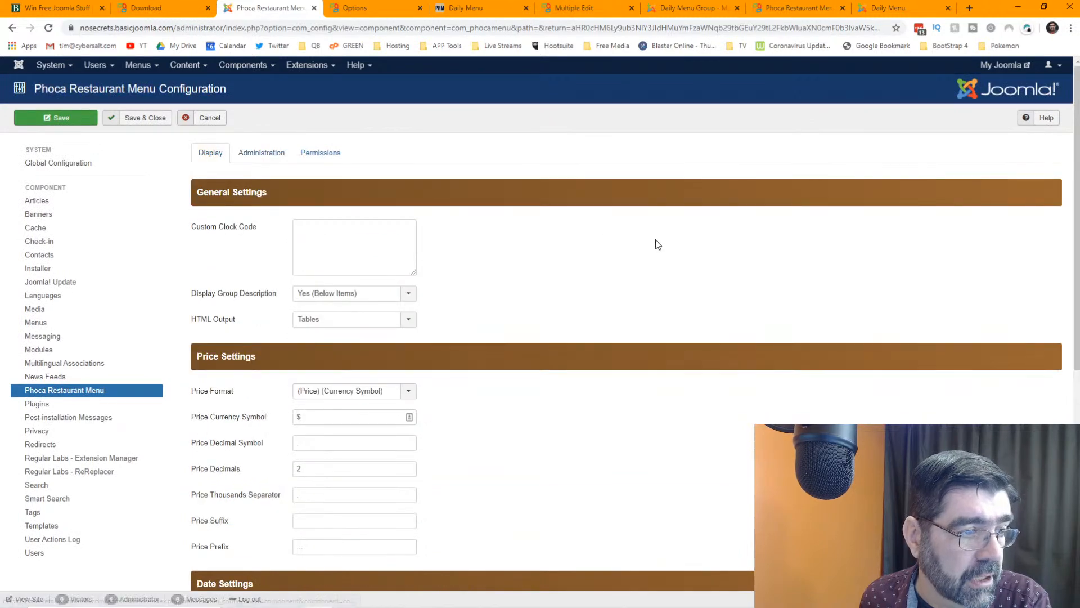
scroll(654, 244, down, 3)
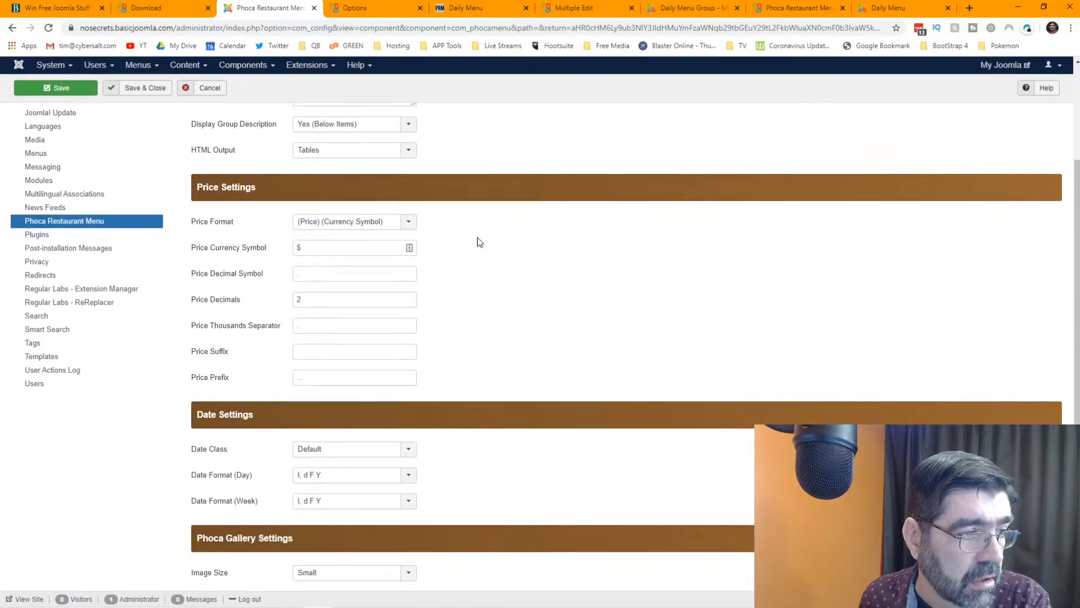
mouse_move(227, 386)
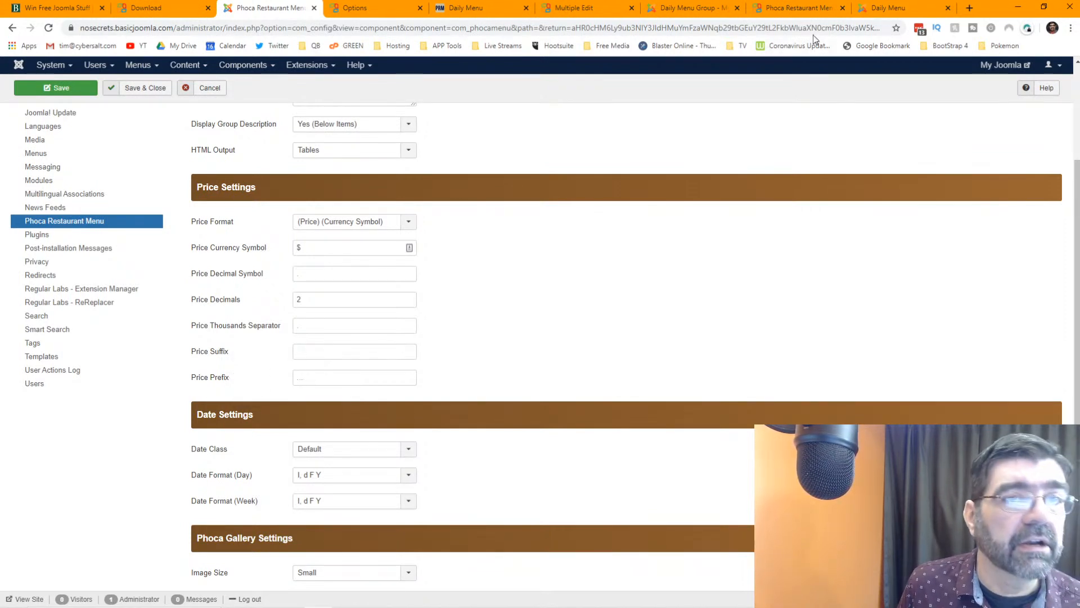
click(889, 8)
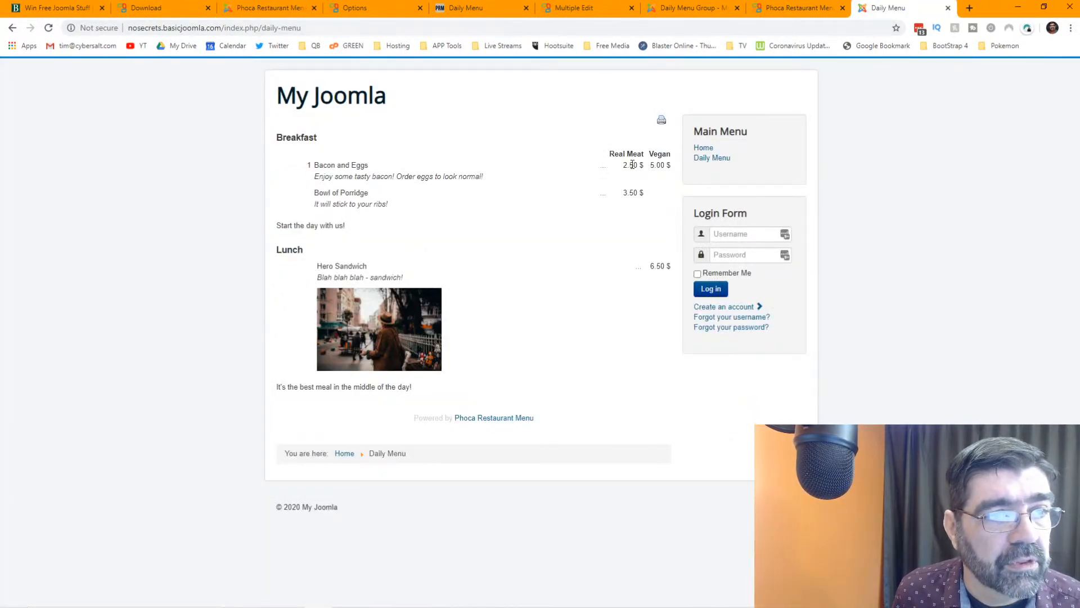
click(164, 12)
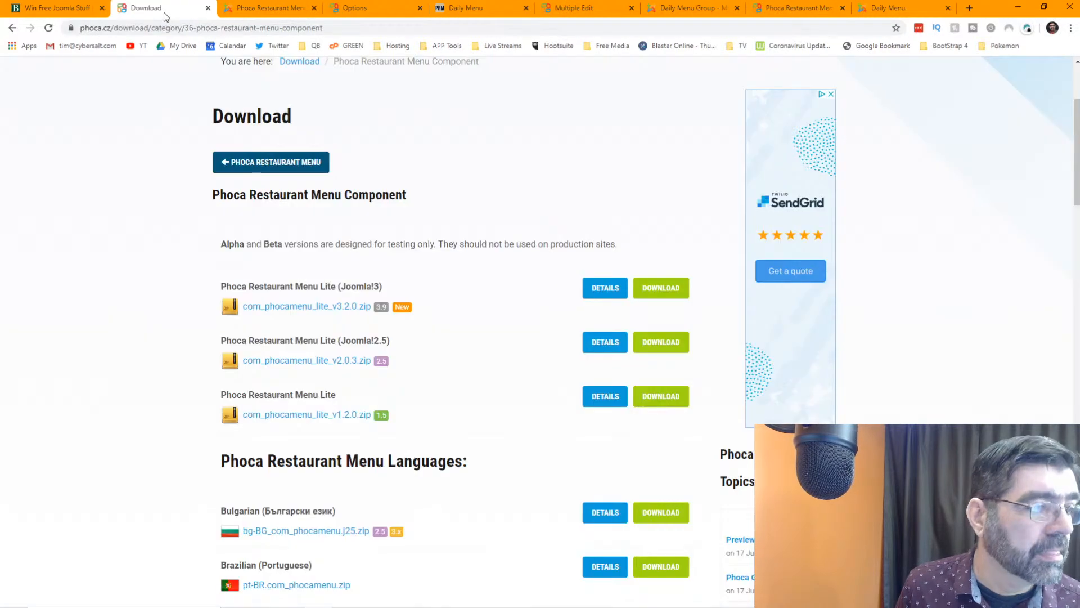
click(242, 9)
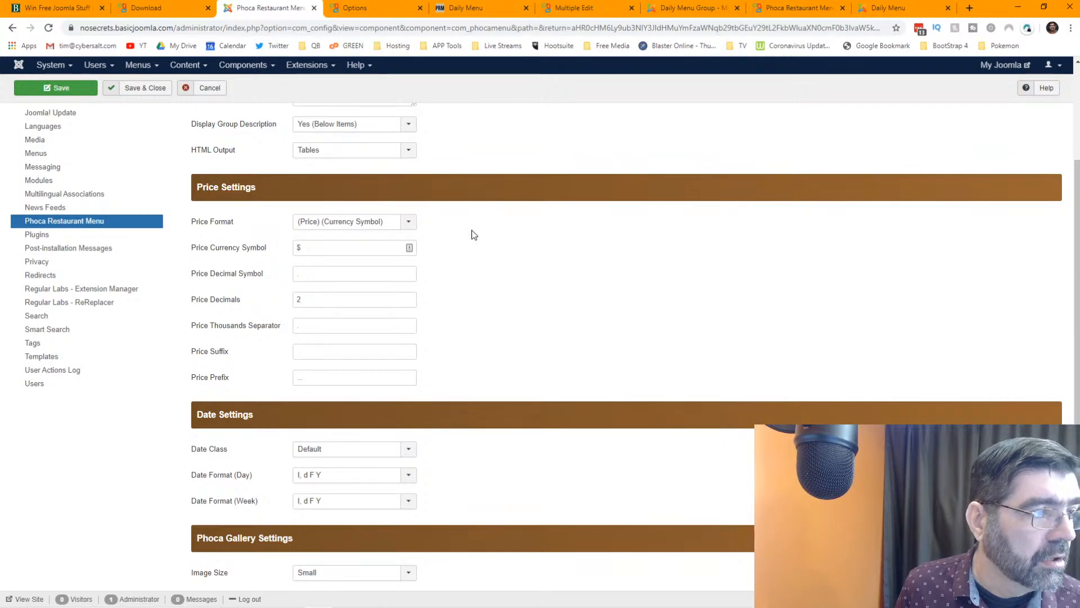
- Set Price Format to (Currency Symbol)(Price) and save the configuration
scroll(481, 233, up, 1)
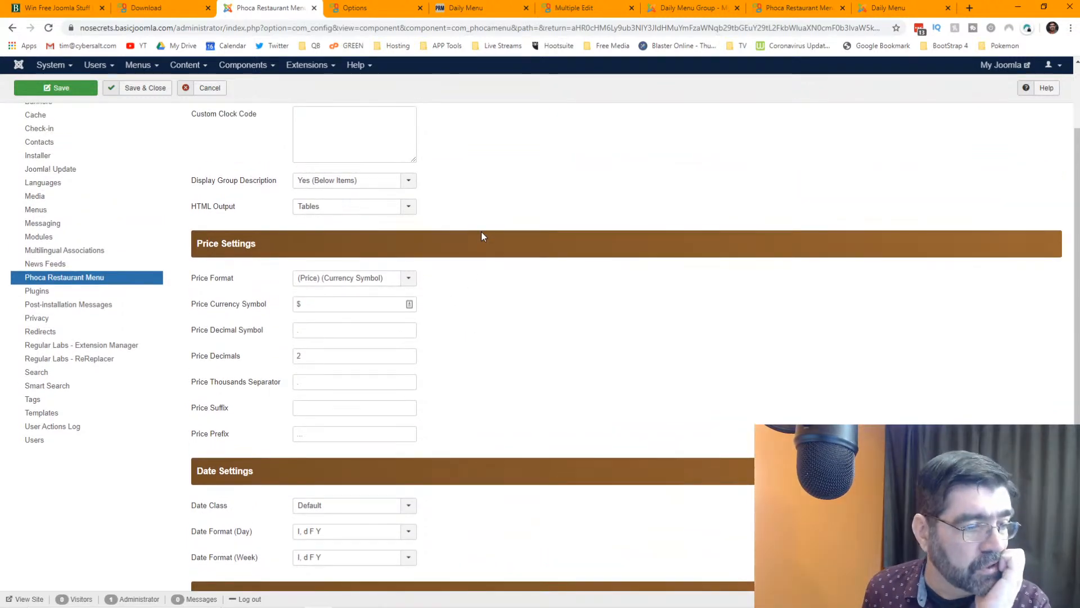
scroll(481, 233, down, 3)
scroll(481, 236, down, 2)
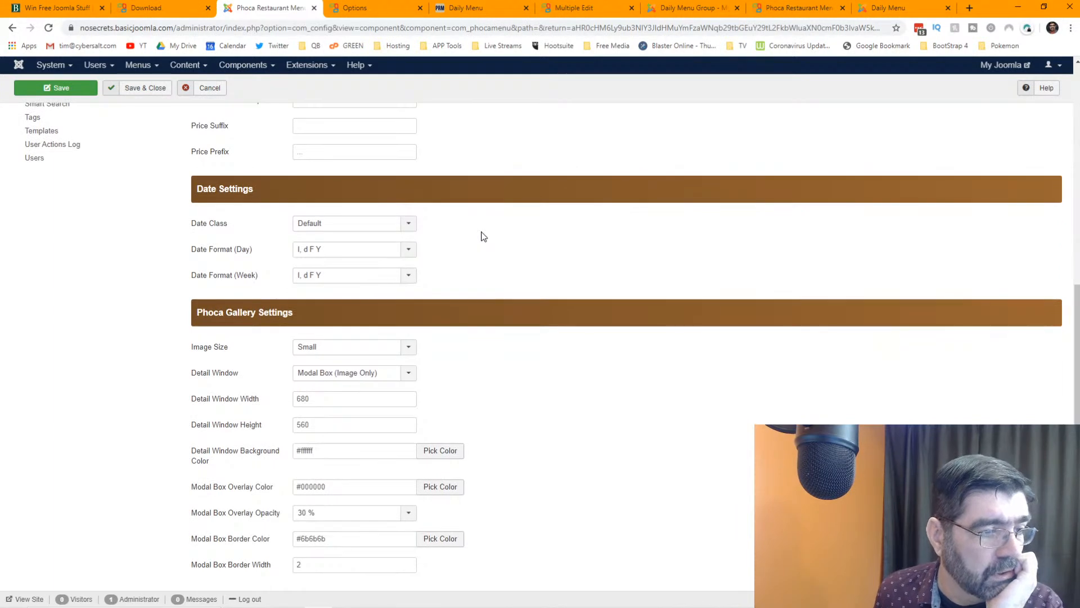
scroll(483, 236, up, 4)
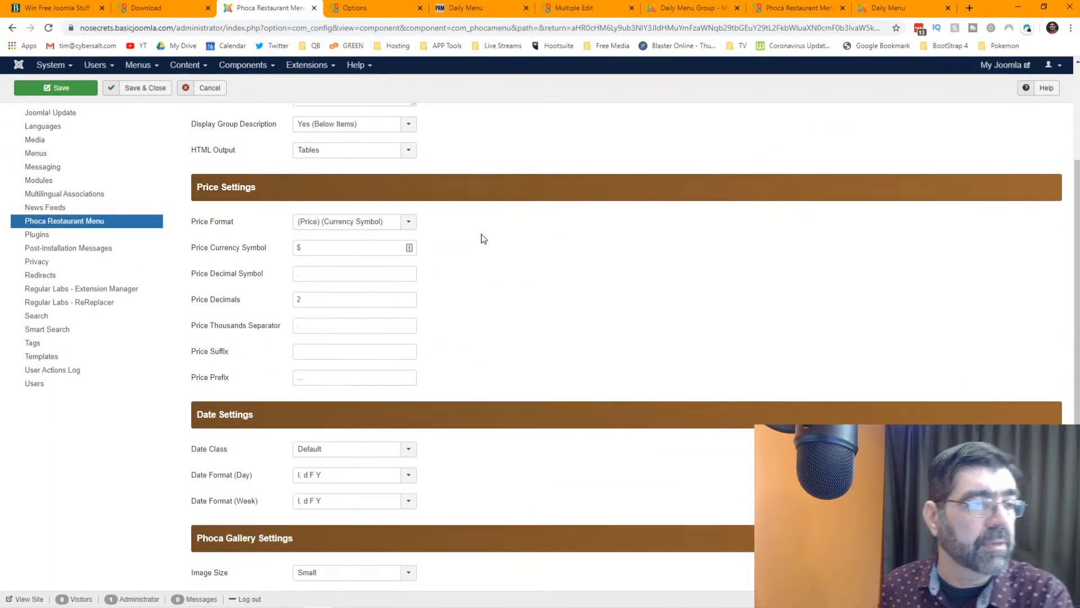
scroll(482, 236, up, 1)
click(410, 279)
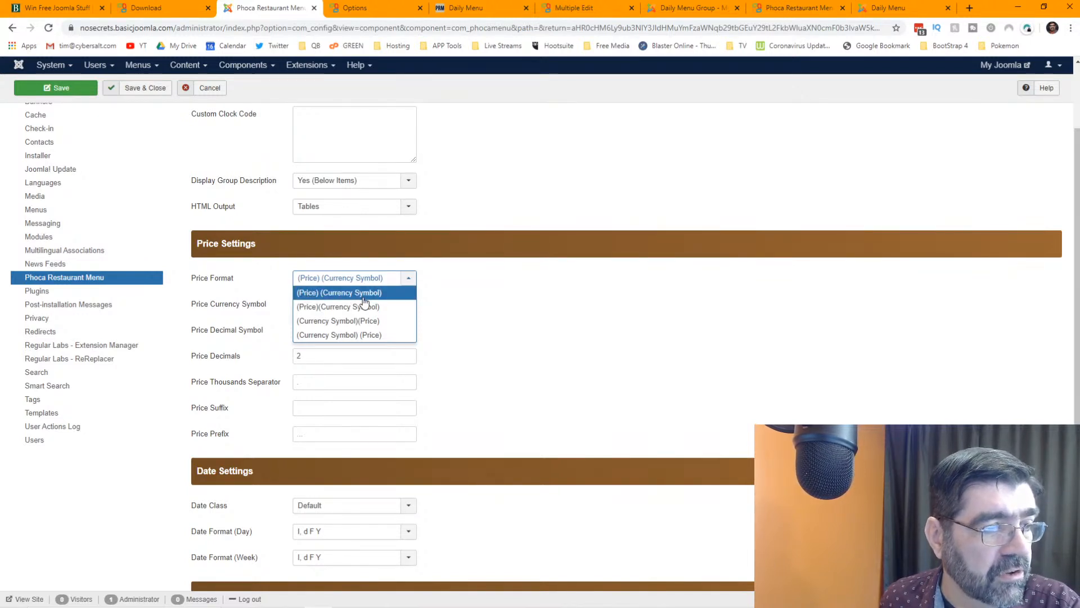
click(312, 324)
click(57, 88)
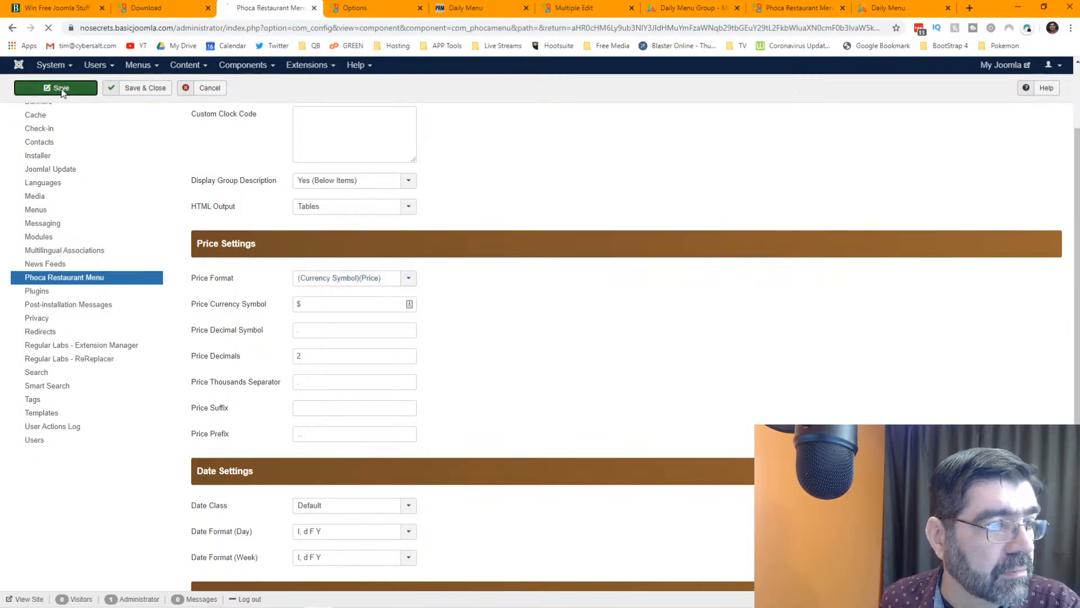
- Reload the public Daily Menu to check prices such as $2.50, $5.00, $3.50 and $6.50
click(900, 8)
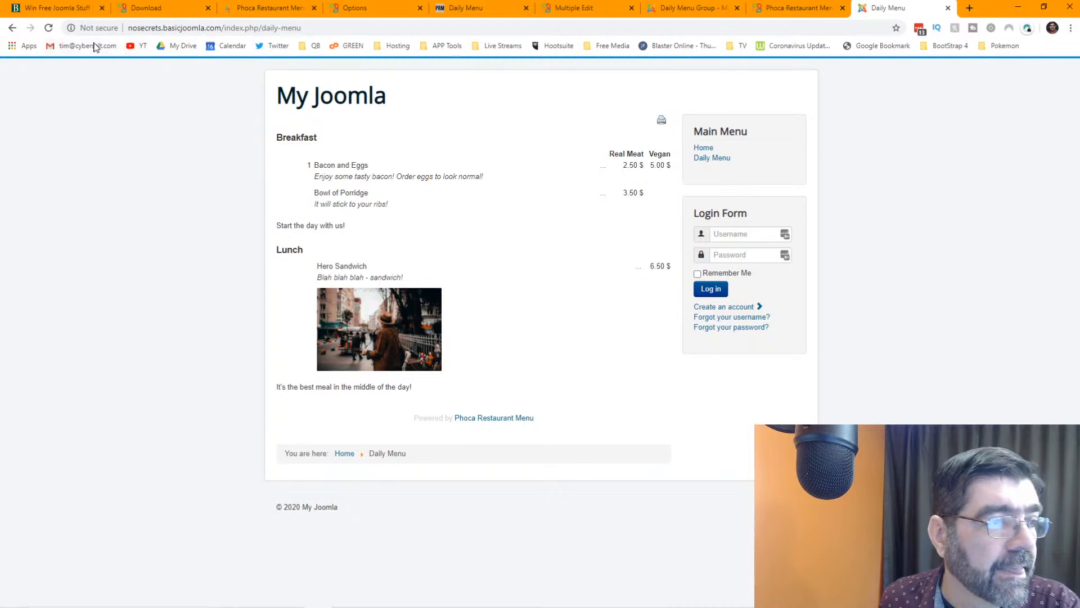
click(49, 29)
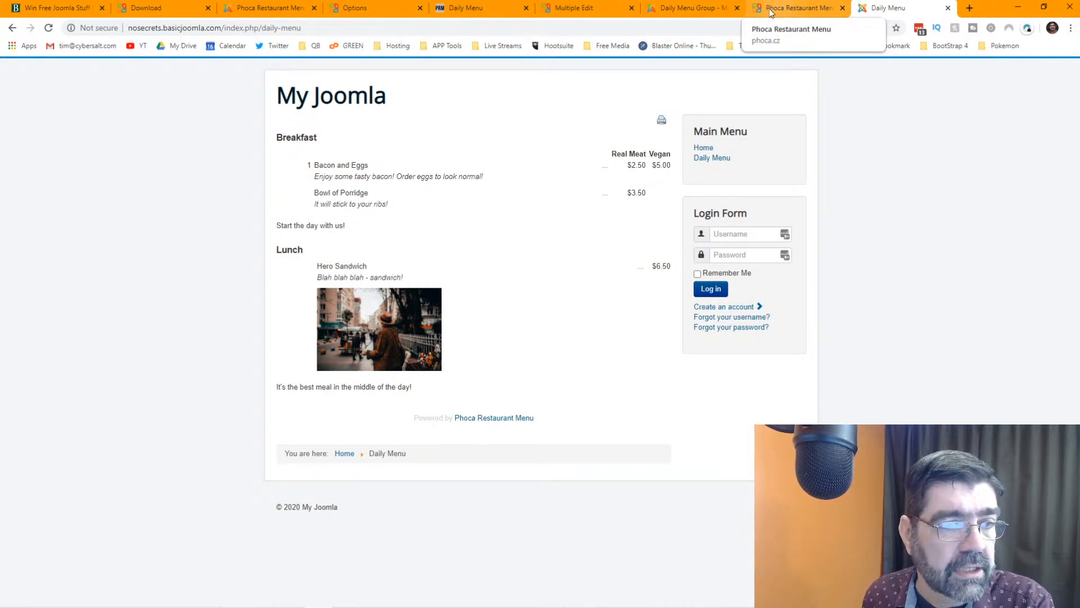
right_click(659, 166)
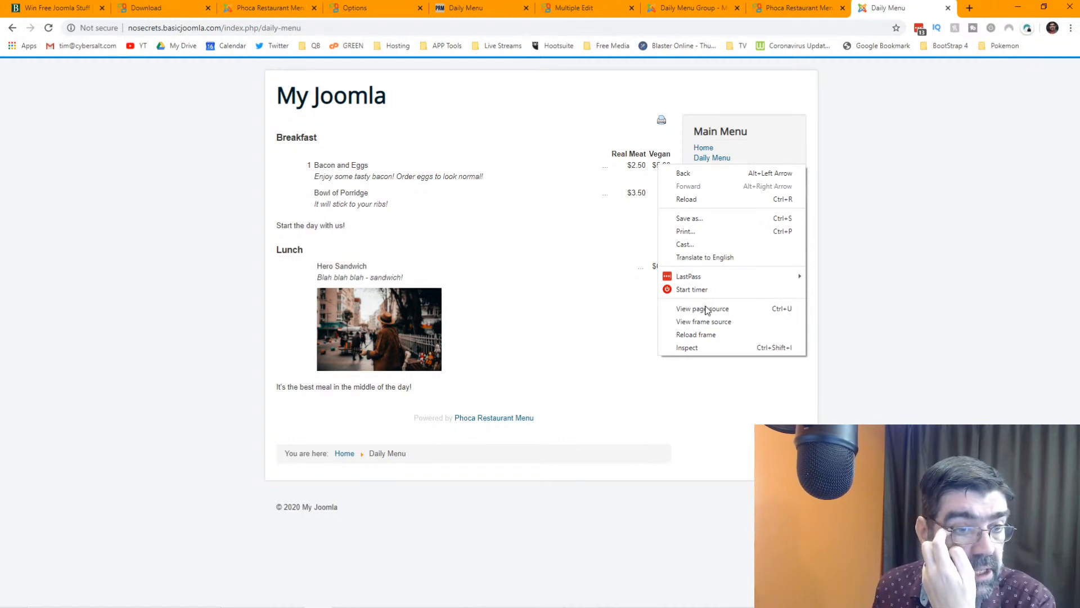
- Inspect the $5.00 price, add color: red to the pmprice2 rule, and enlarge the DevTools panel
click(706, 347)
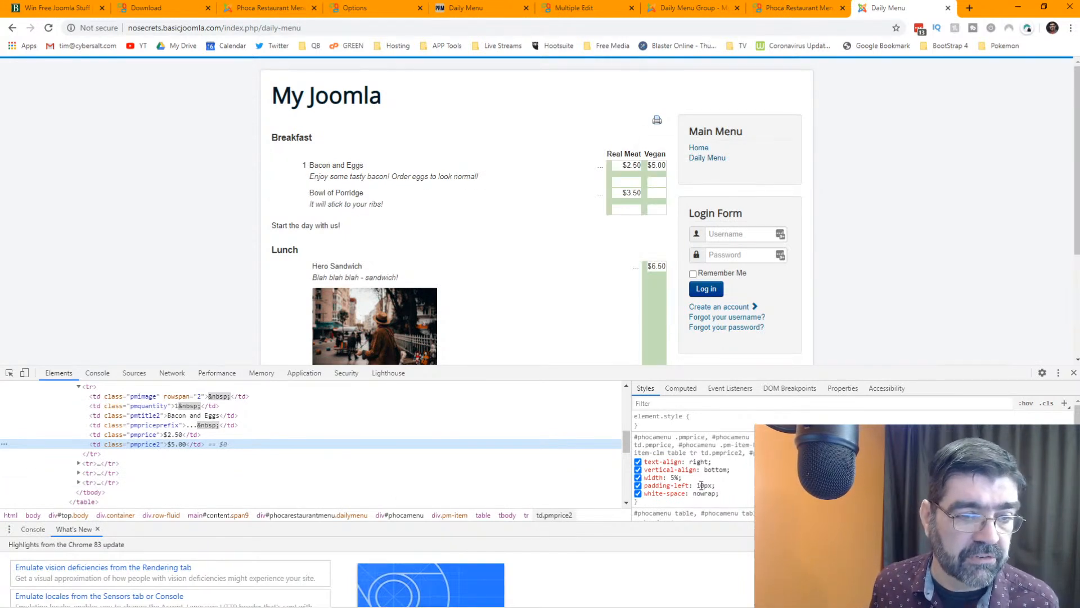
click(655, 500)
text(color: ;)
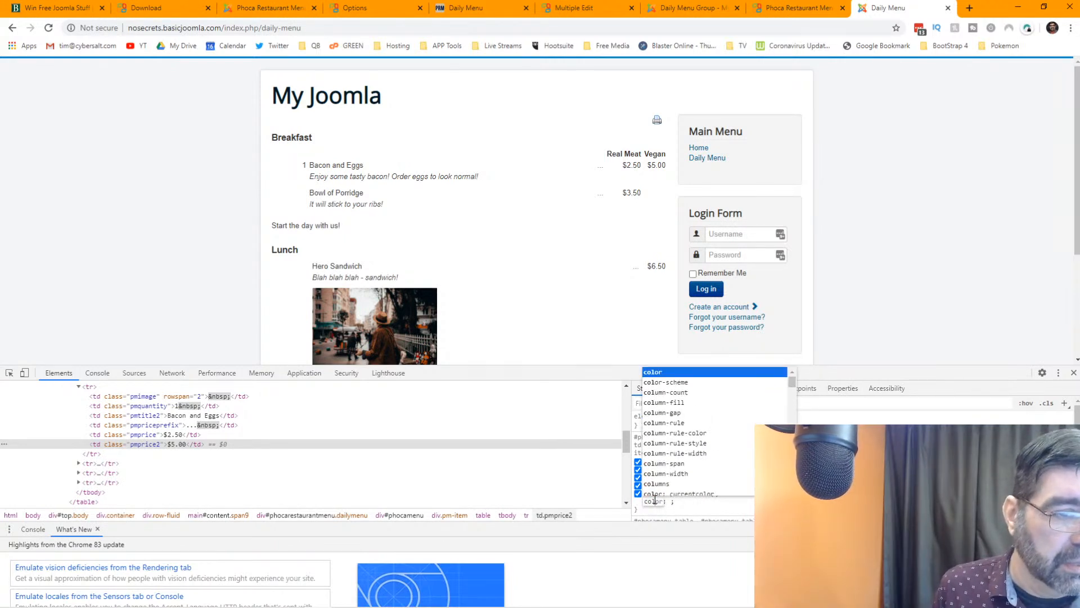
key(Tab)
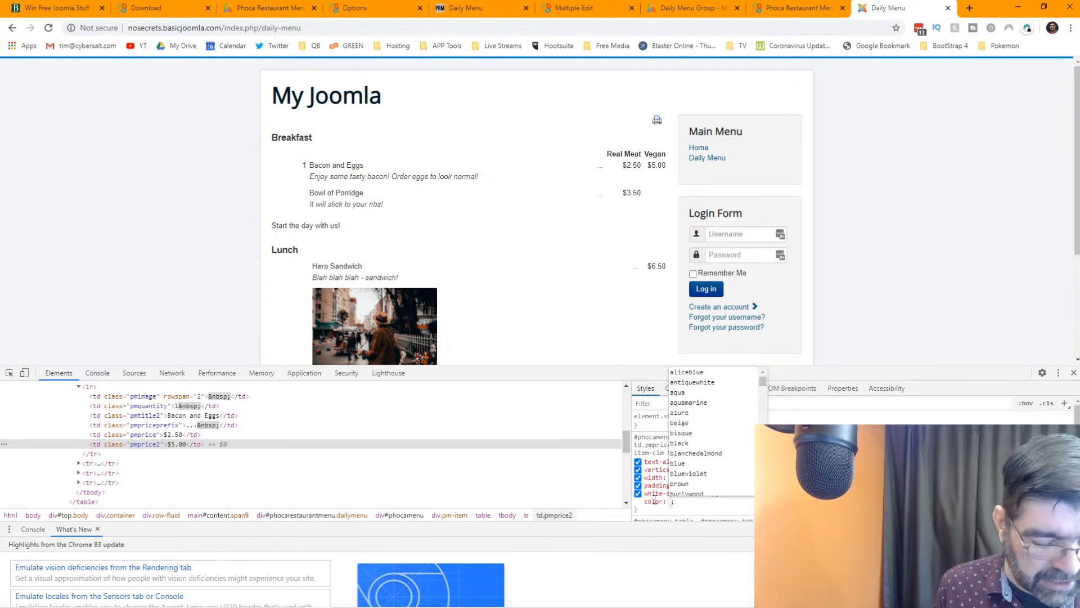
text(red)
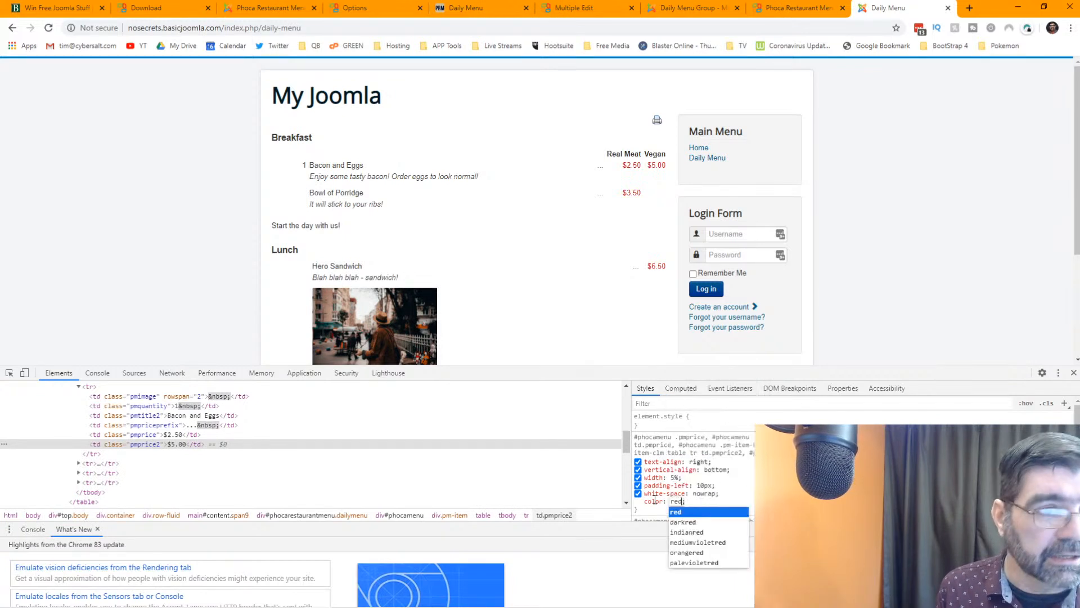
key(Return)
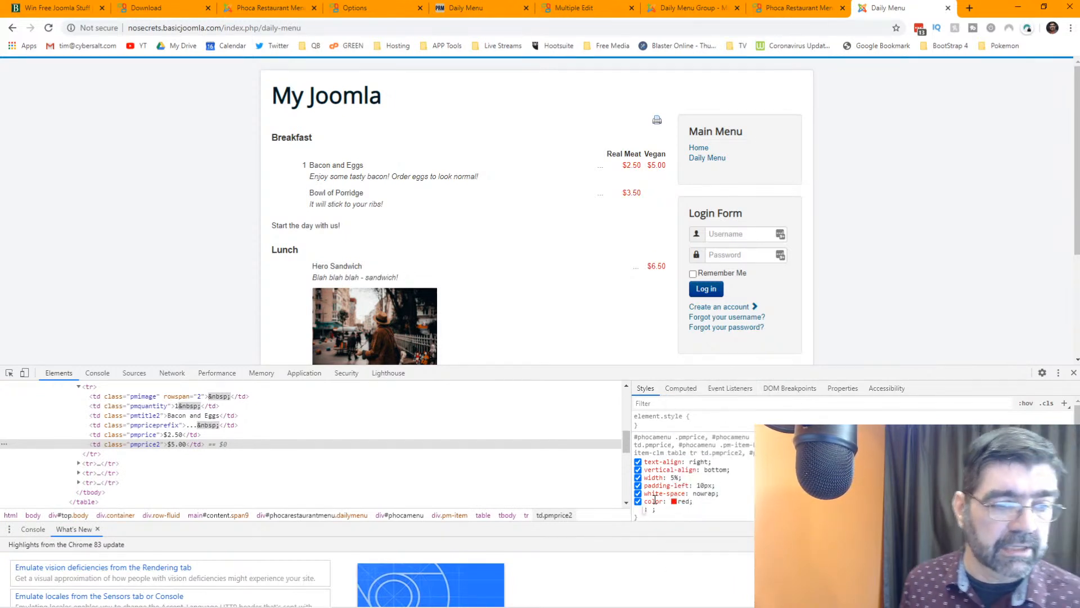
scroll(650, 499, down, 1)
scroll(651, 499, up, 1)
click(592, 366)
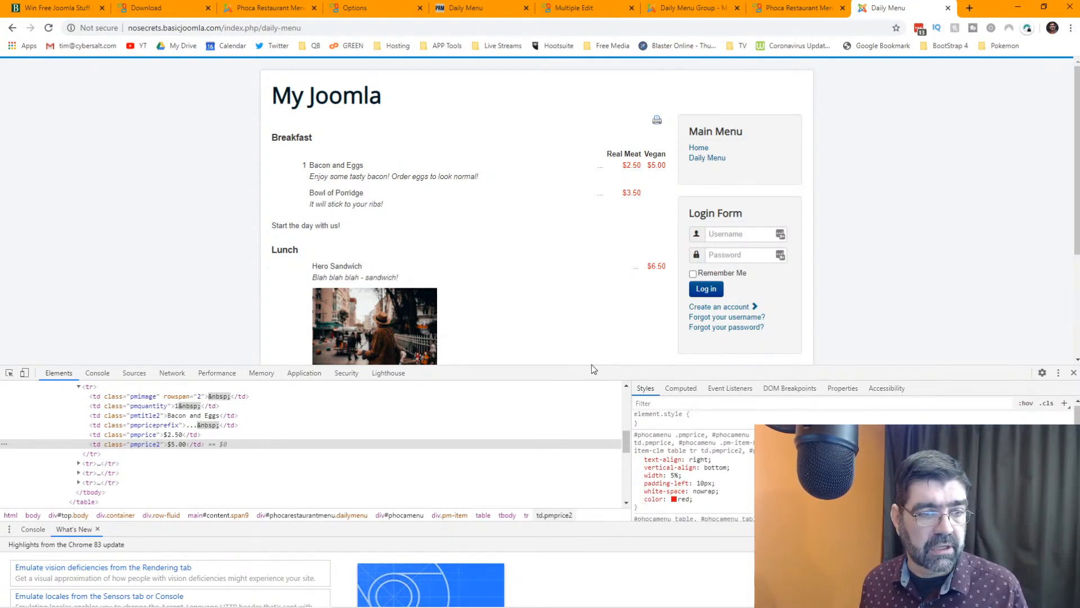
drag(549, 366, 546, 211)
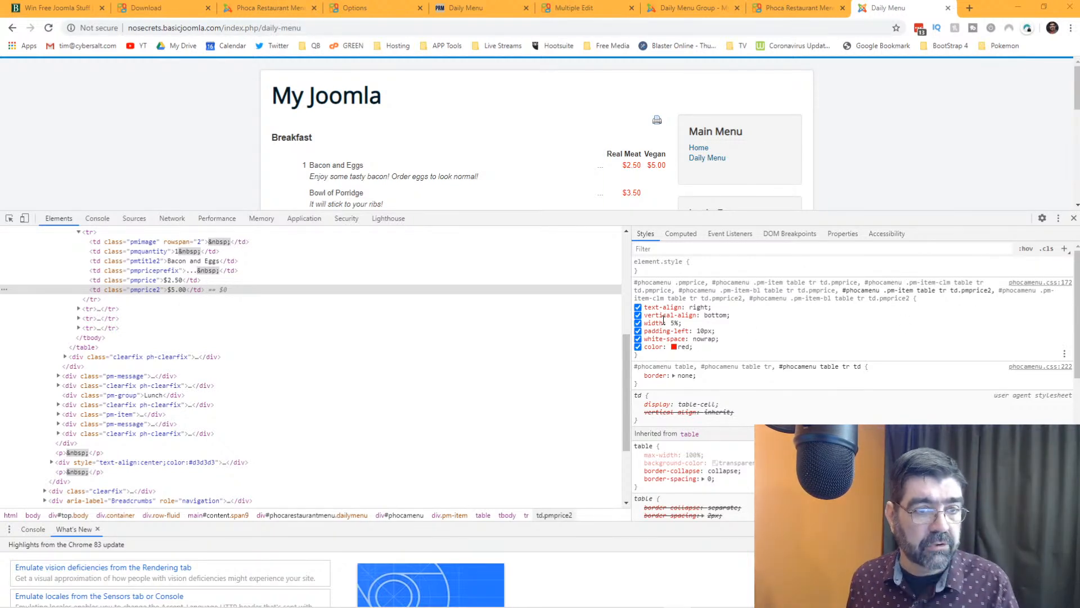
- Add font-size: 1.4em to the pmprice2 rule, discarding a stray empty text-align property
click(647, 354)
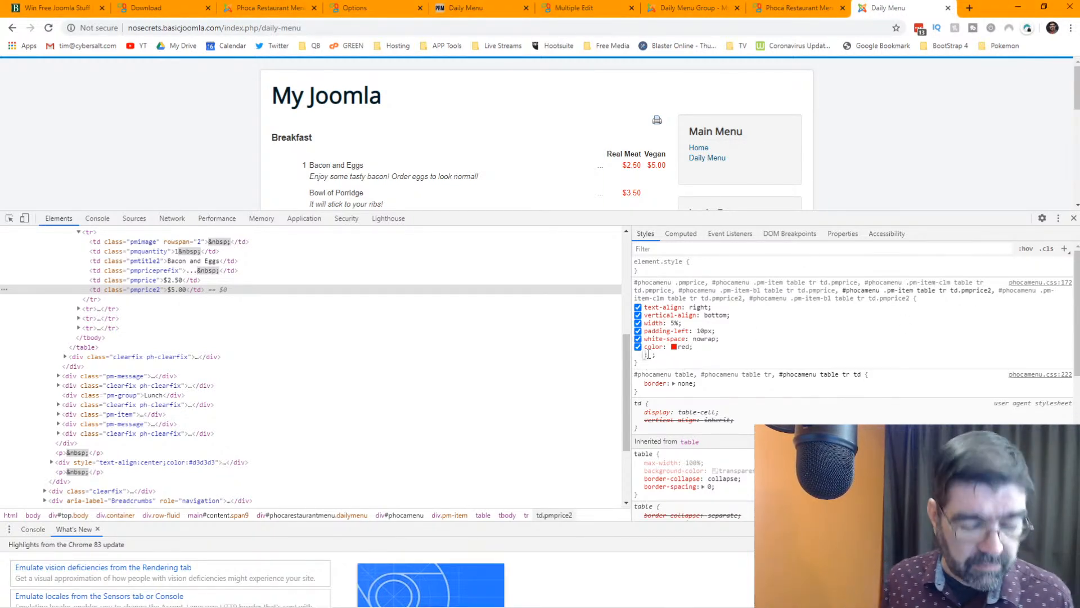
text(text-align: ;)
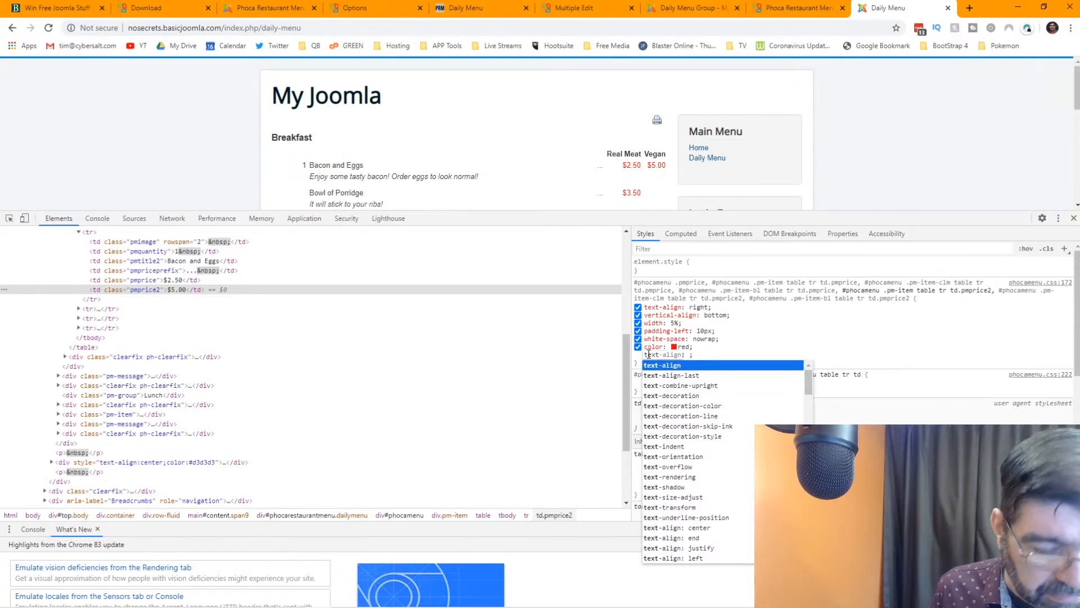
key(Tab)
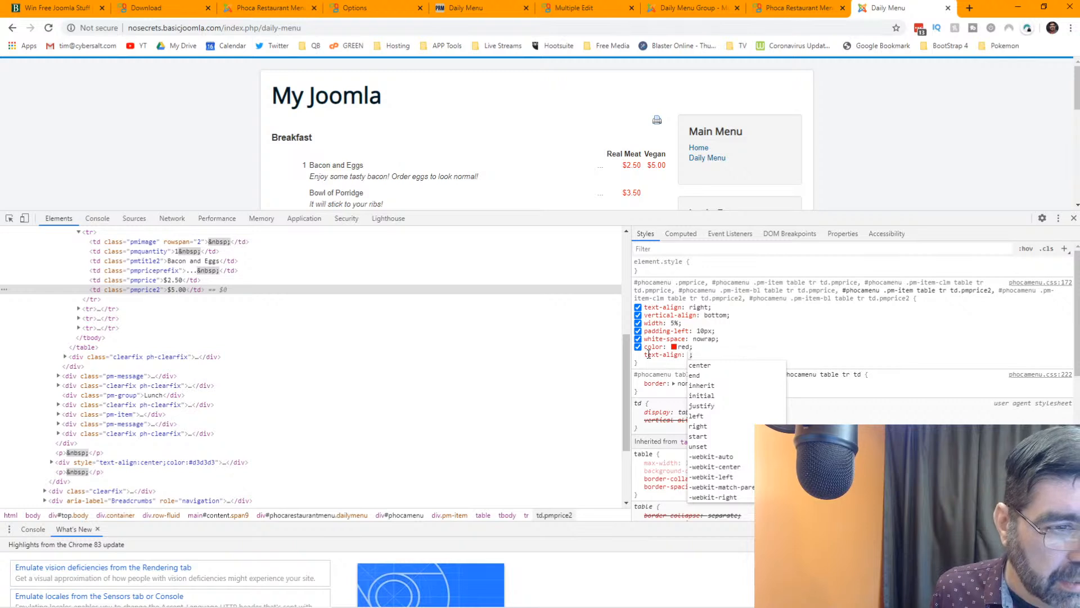
key(Escape)
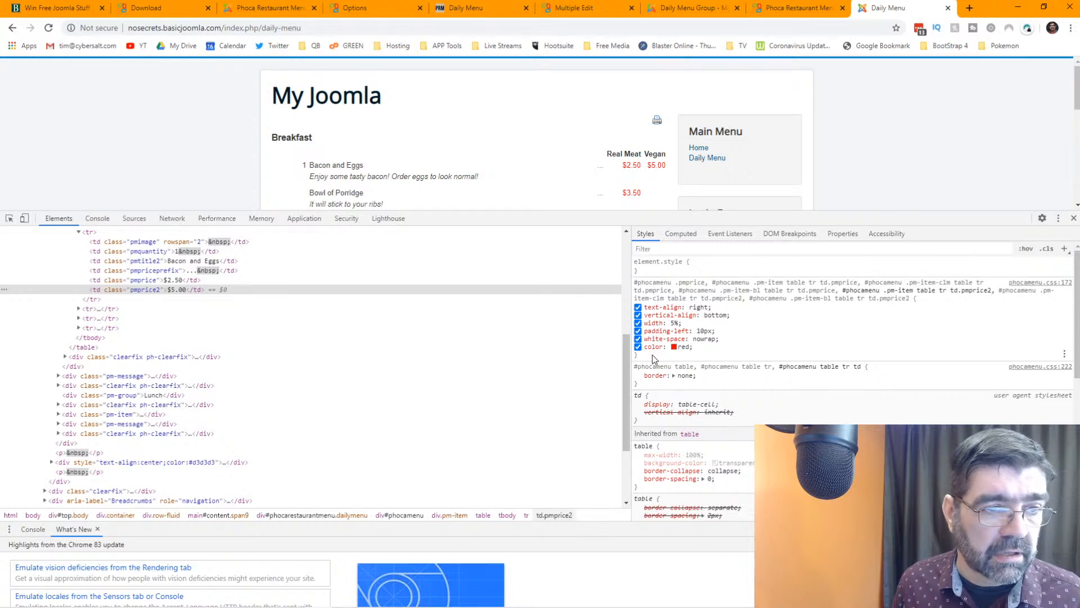
click(654, 355)
text(font)
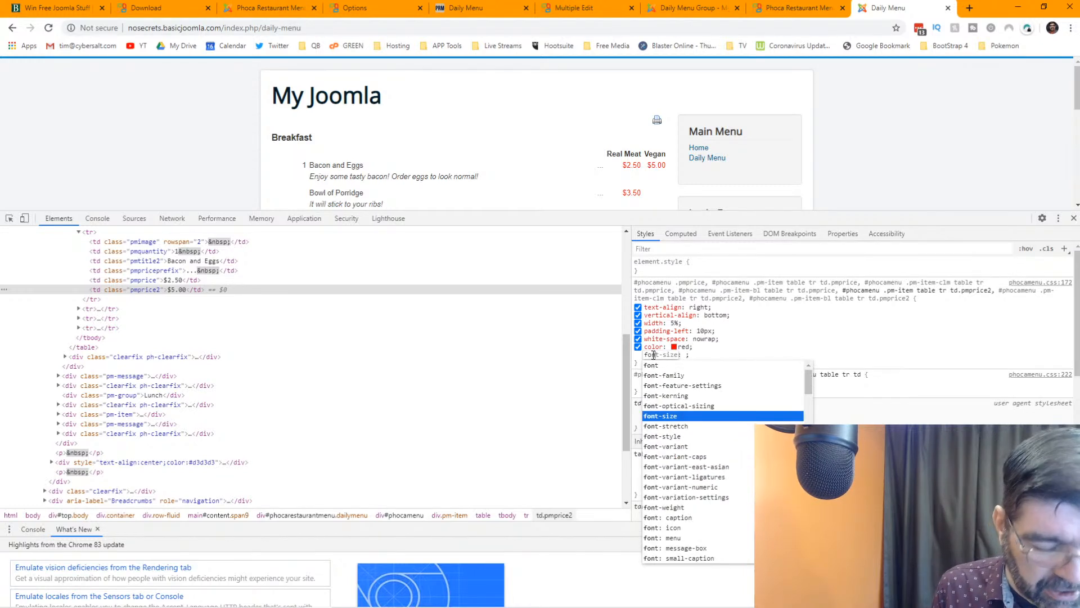
key(Tab)
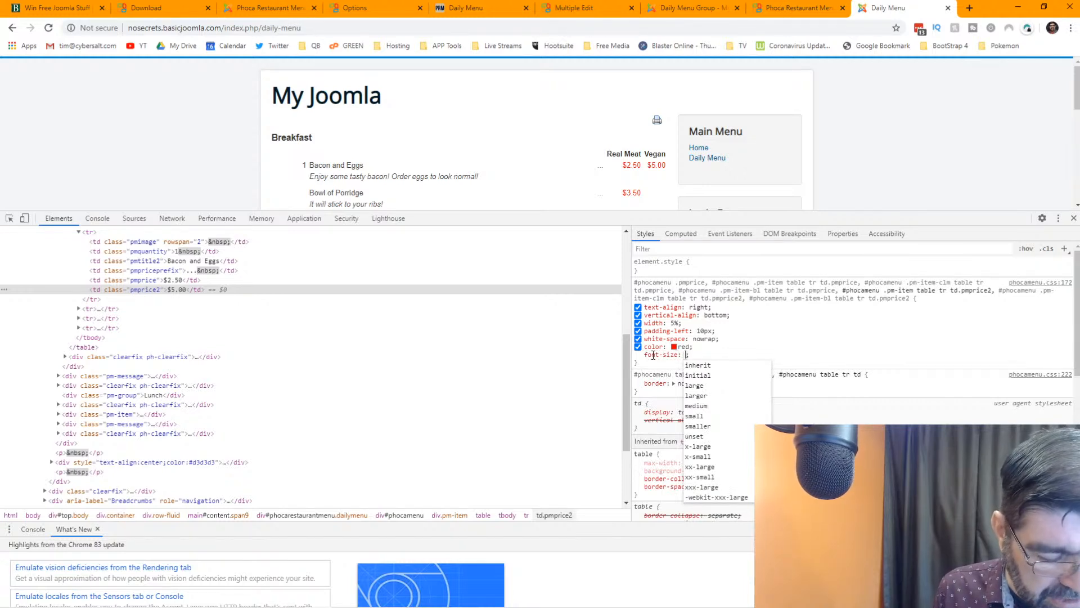
text(1)
key(BackSpace)
text(.9e)
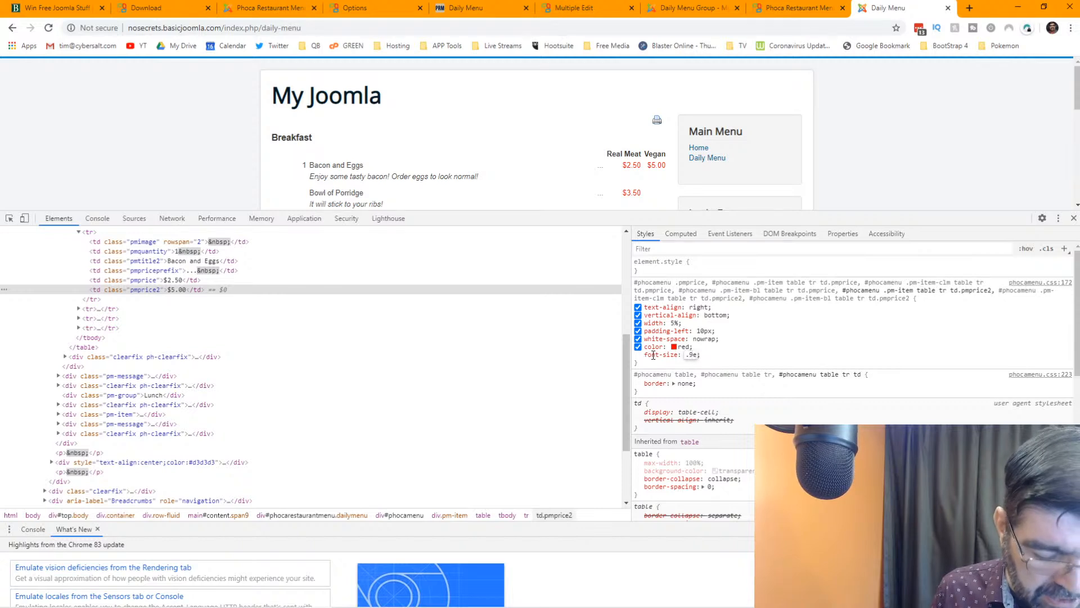
text(m)
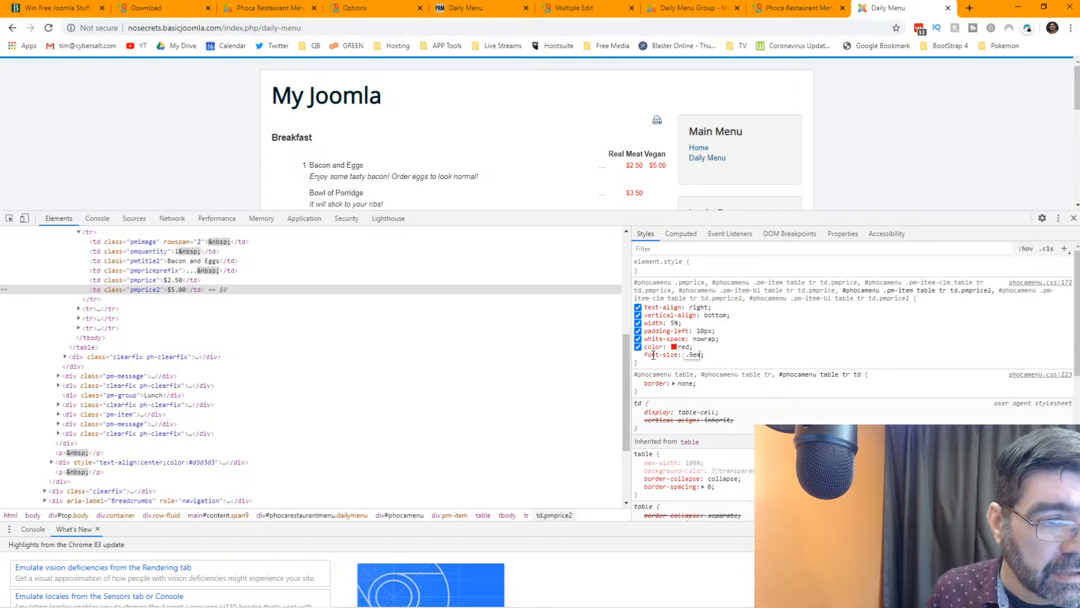
text(1)
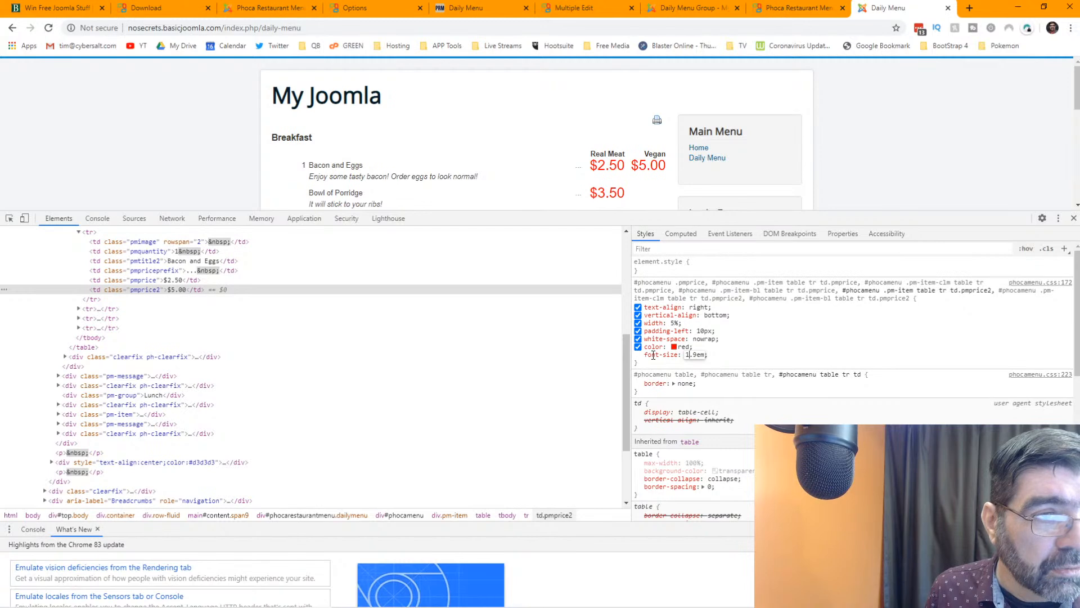
key(Right)
key(Right)
key(BackSpace)
text(4)
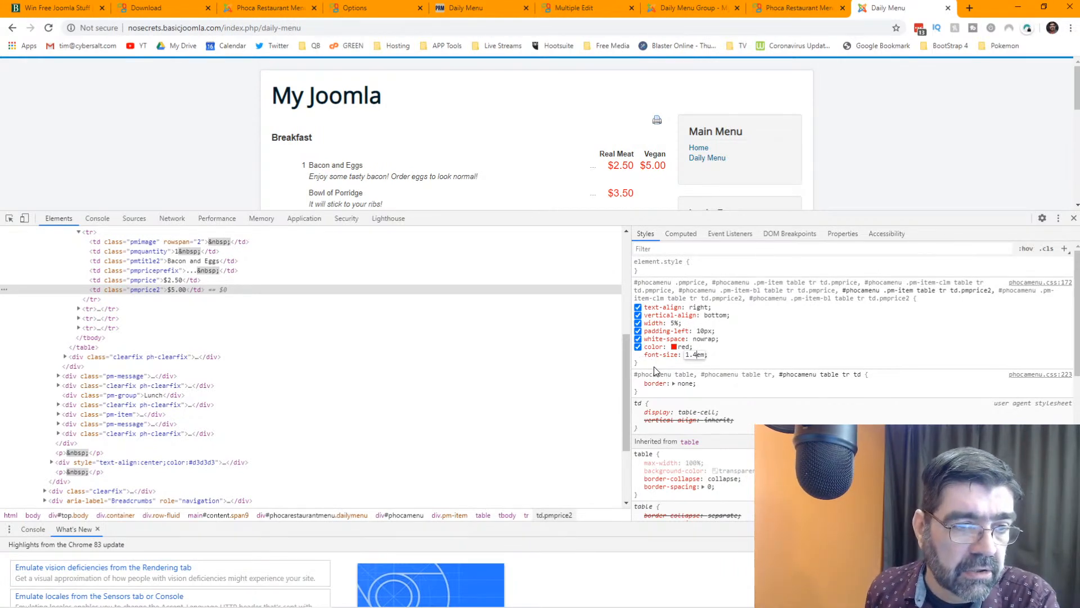
- Select the pmprice2 rule text and close DevTools to show the full page
drag(642, 364, 634, 282)
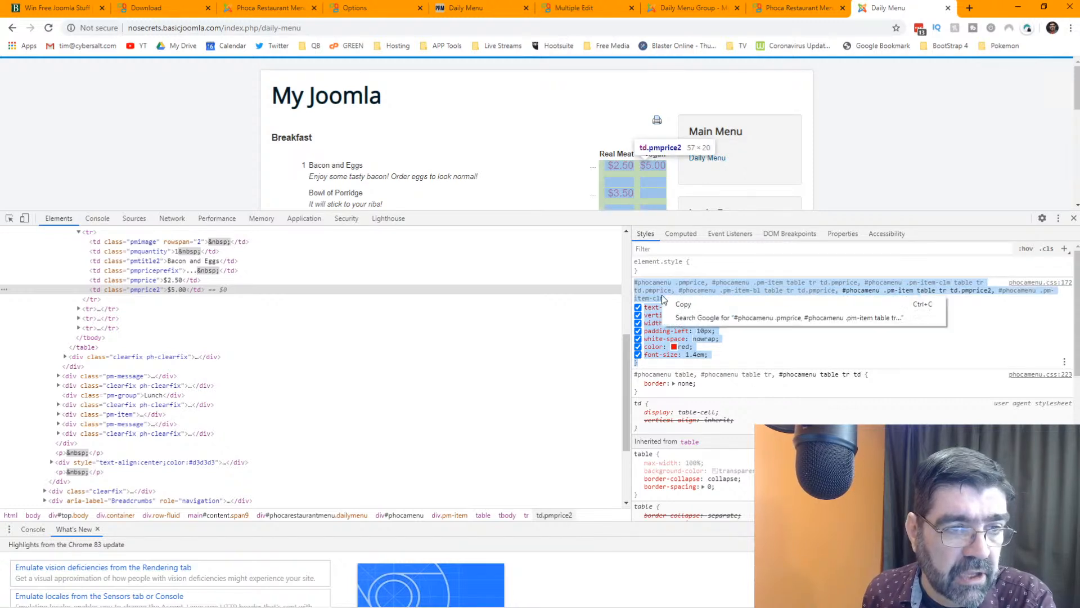
scroll(566, 185, down, 2)
scroll(566, 184, up, 2)
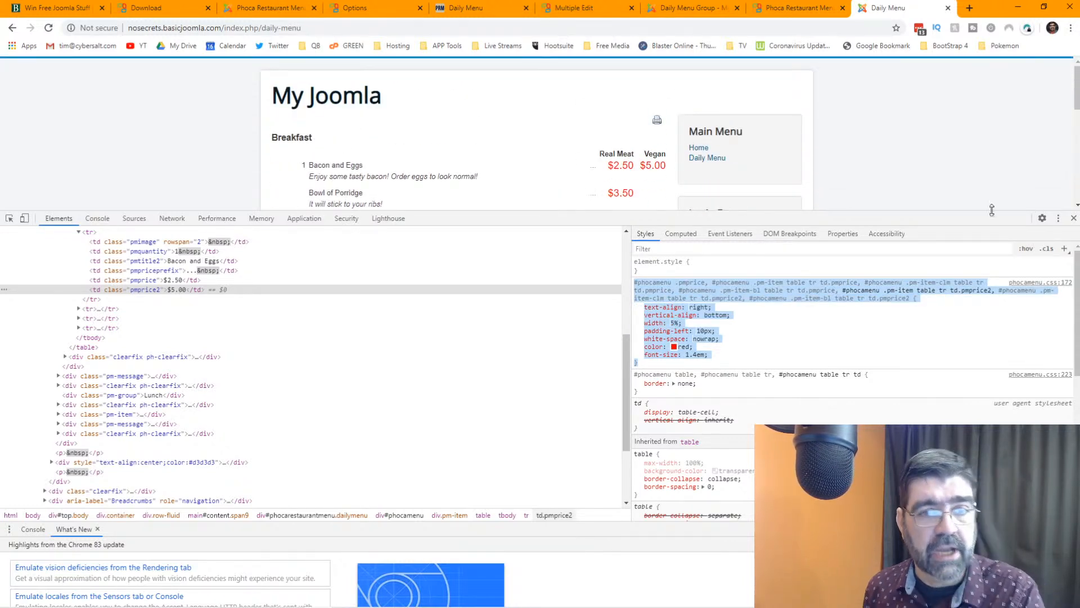
click(1073, 218)
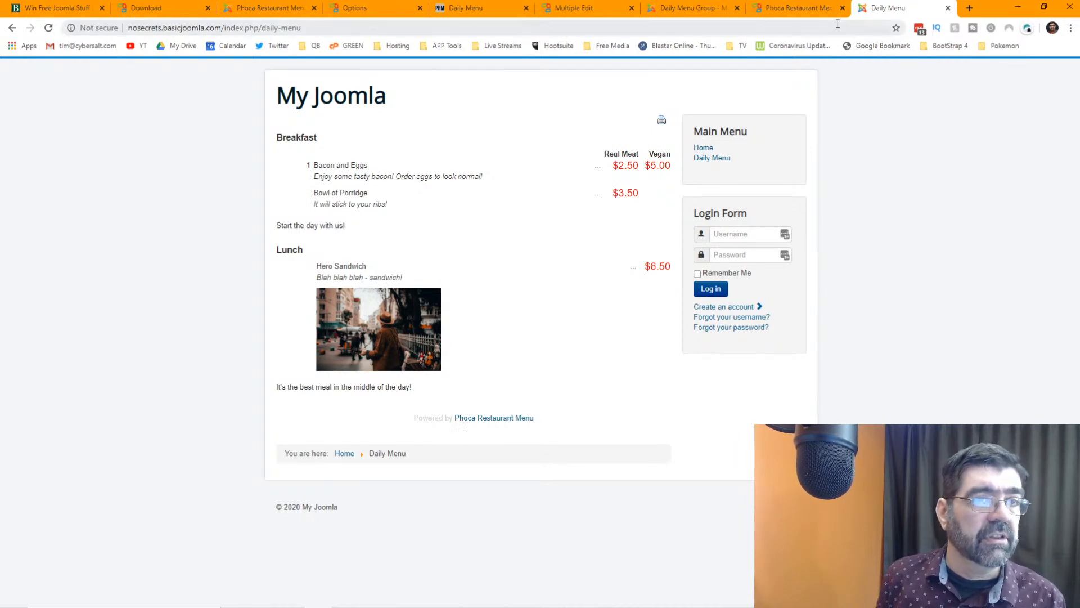
- Scroll through the Restaurant Menu page's Lite versus Pro comparison, including email, multiple edit and print
click(799, 12)
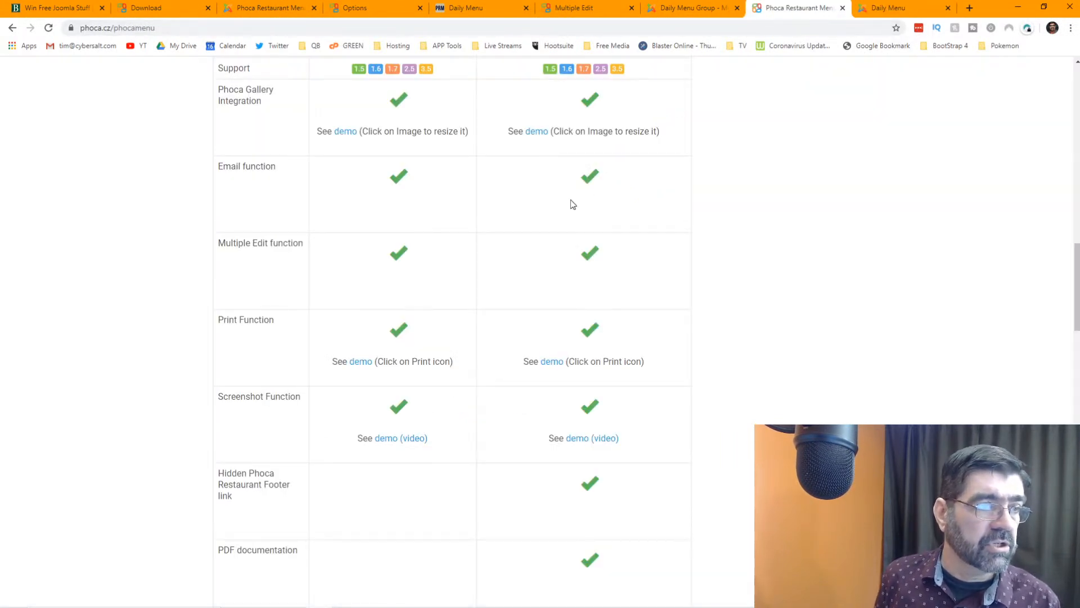
scroll(571, 201, up, 7)
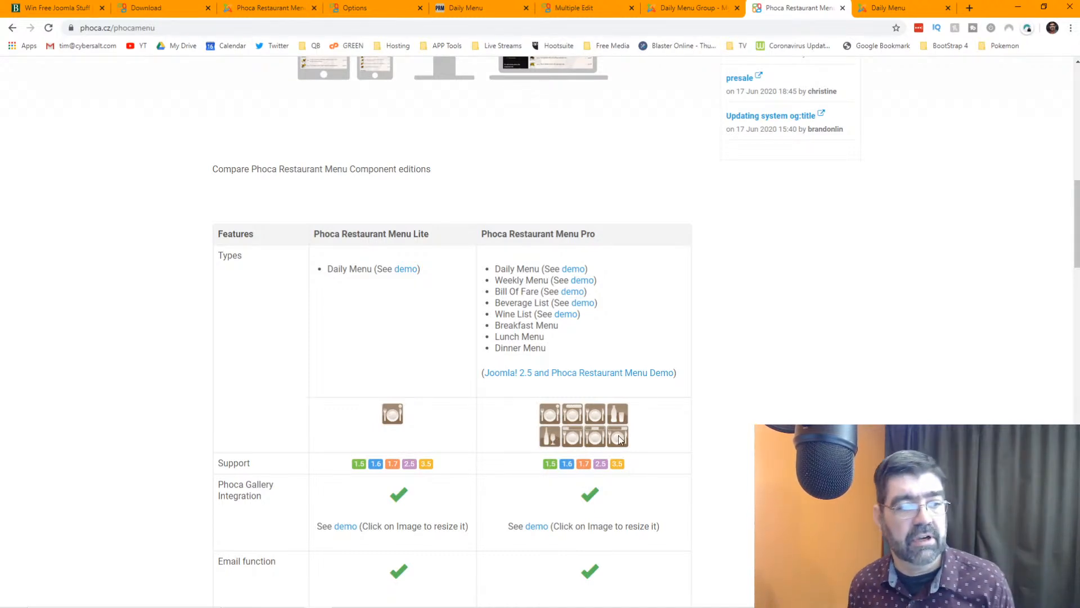
scroll(619, 439, down, 4)
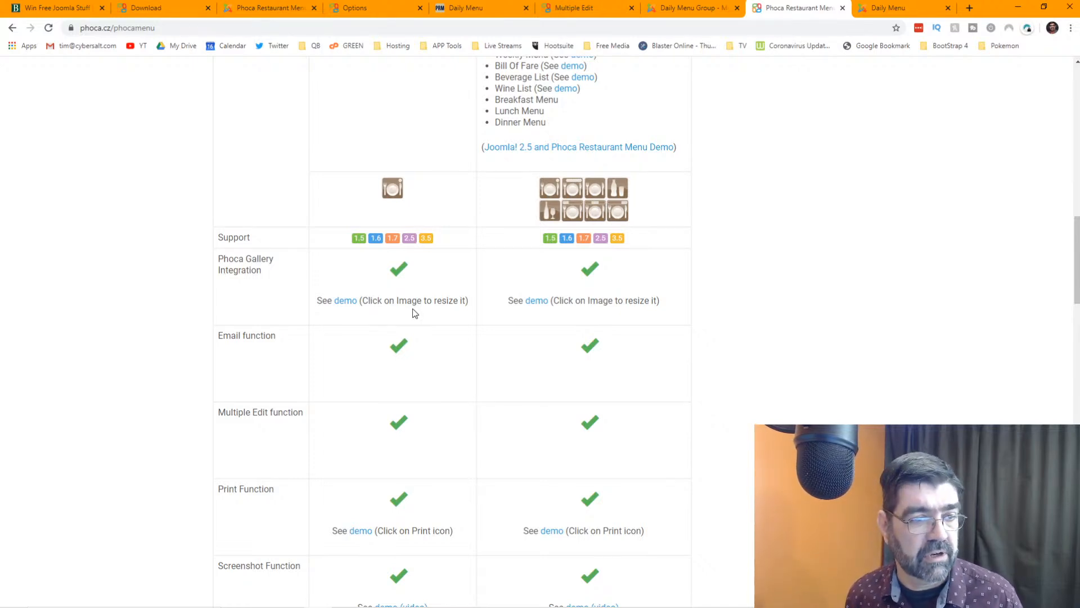
scroll(415, 313, down, 1)
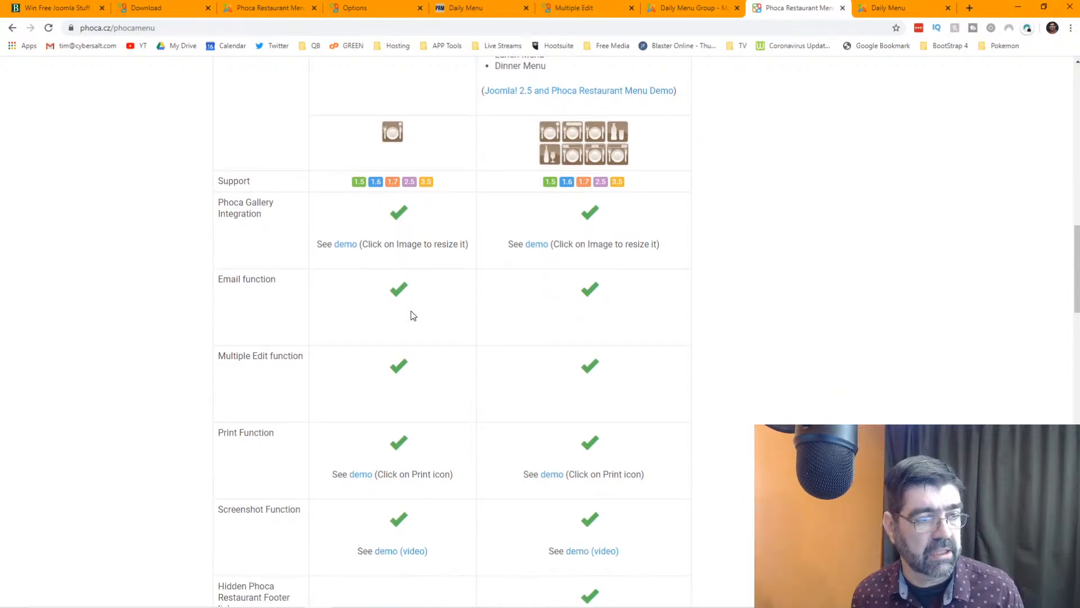
scroll(413, 314, up, 18)
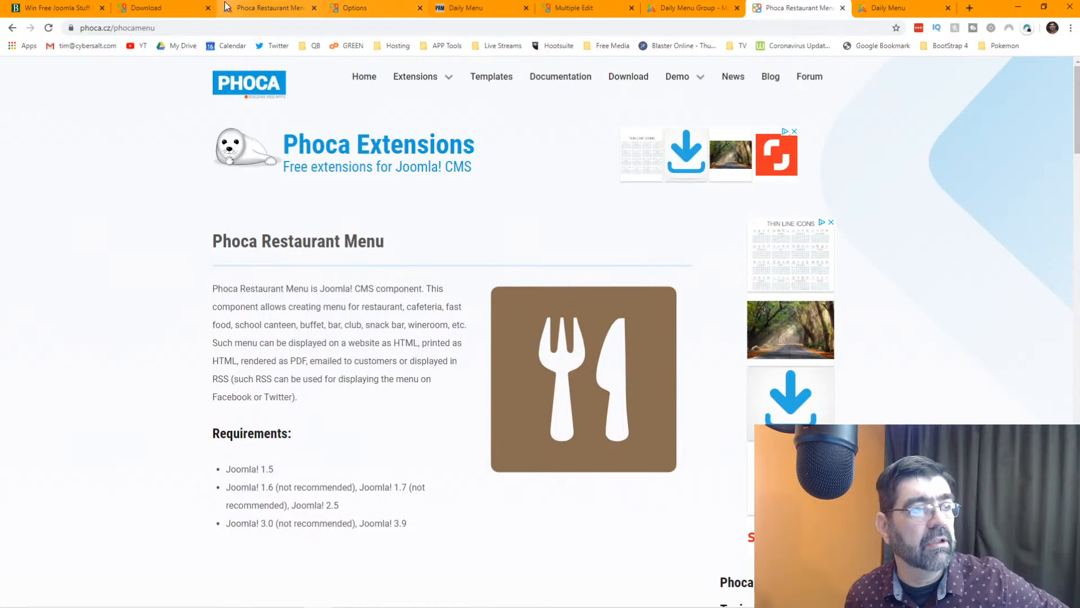
- Go through the control panel to the daily menu groups and start the Send Email form
click(674, 10)
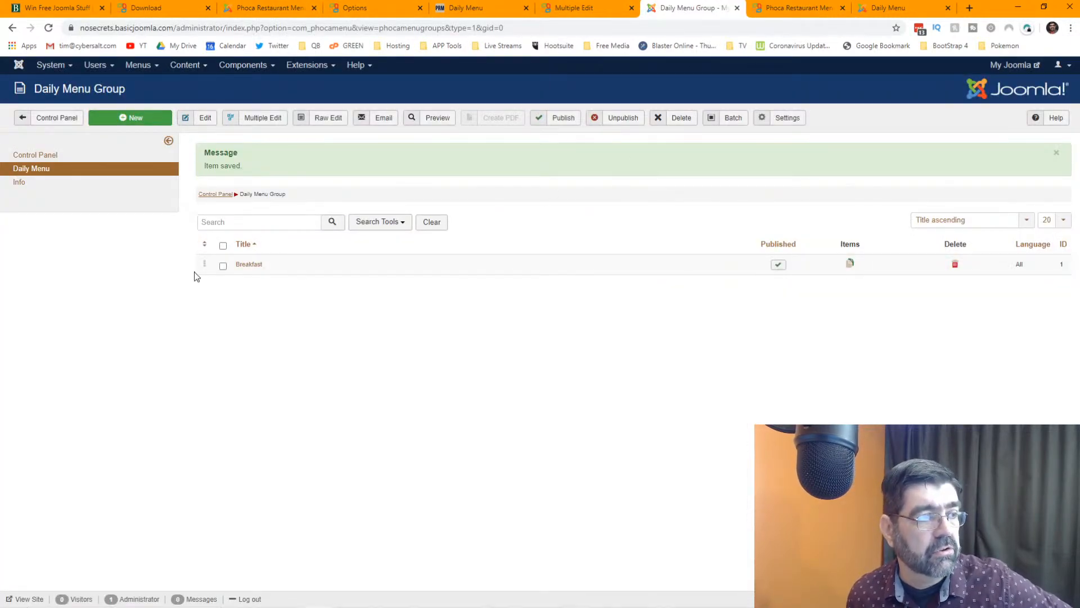
click(51, 122)
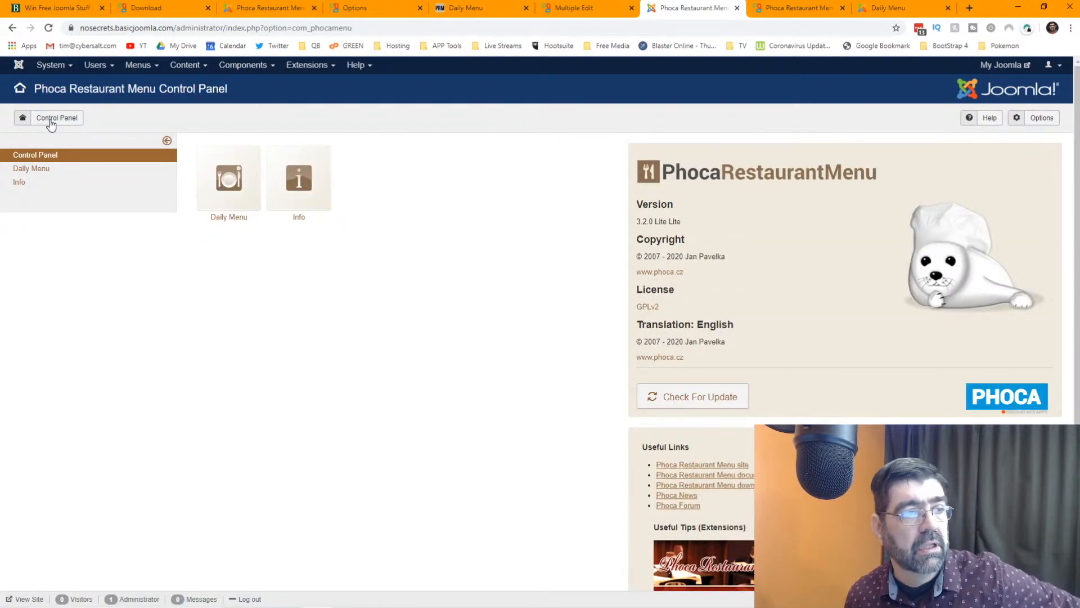
click(237, 191)
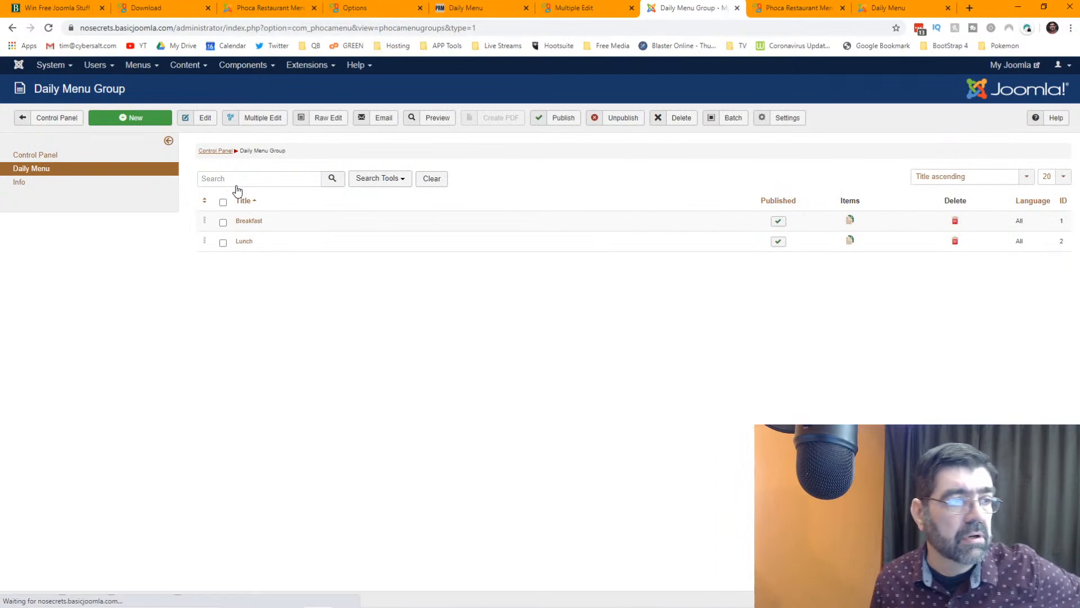
click(379, 117)
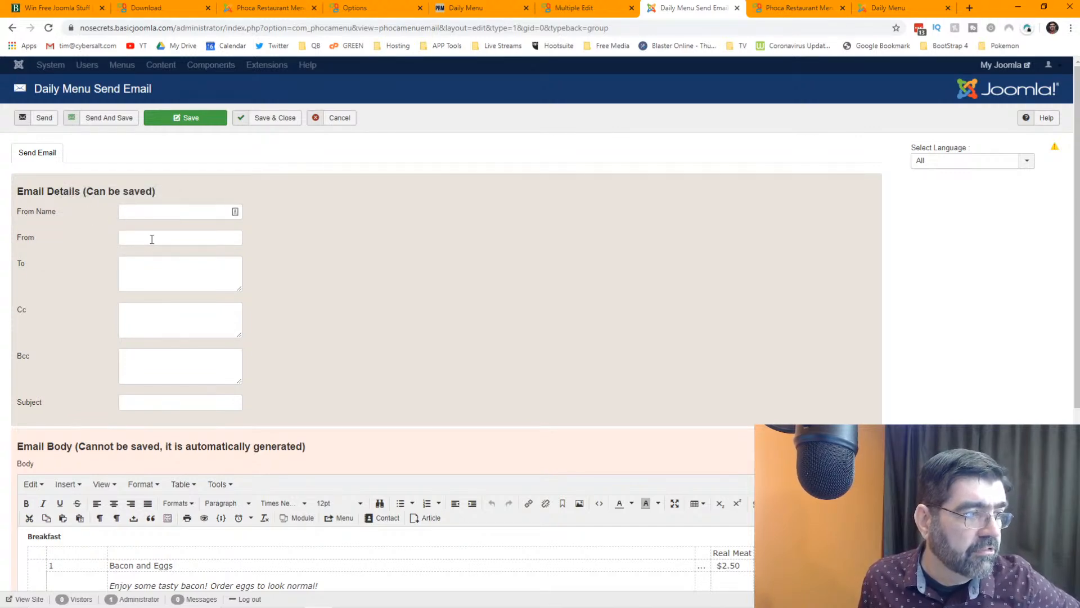
- Insert empty lines above Breakfast at the top of the email body
scroll(373, 286, down, 5)
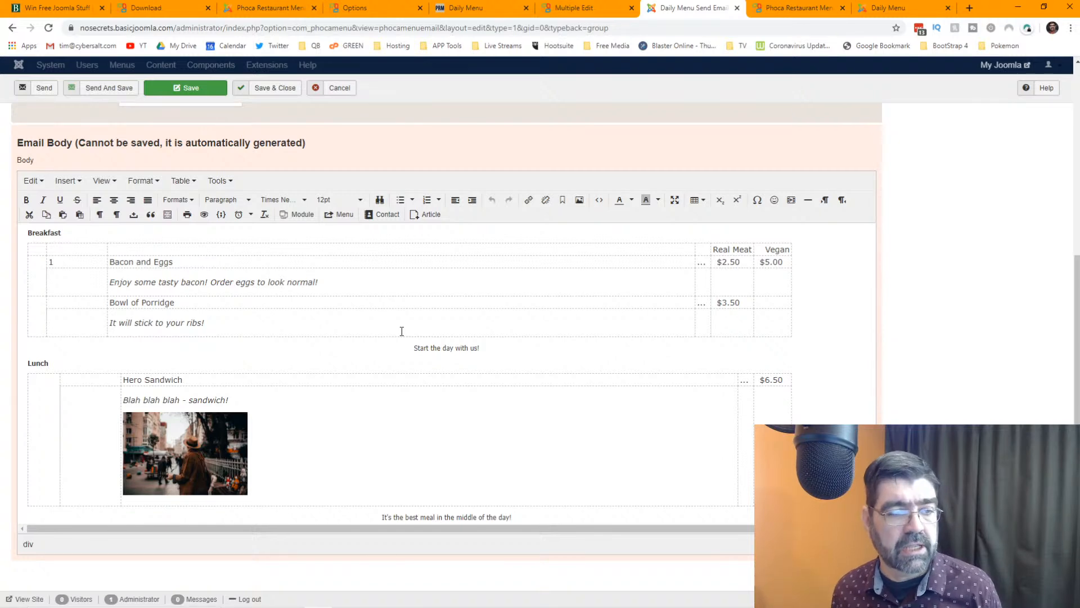
scroll(576, 315, up, 3)
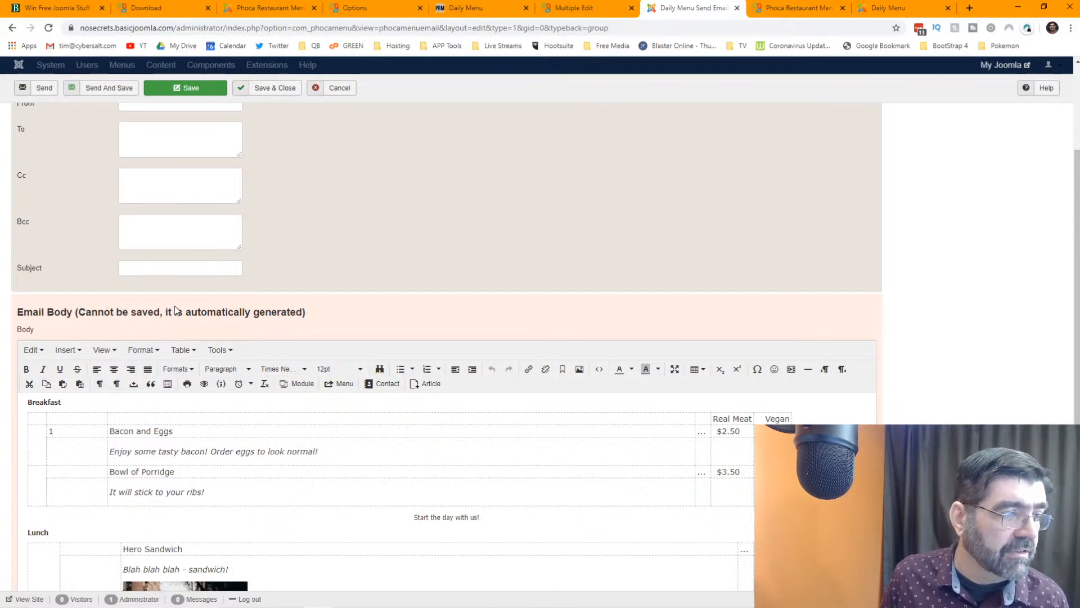
click(416, 404)
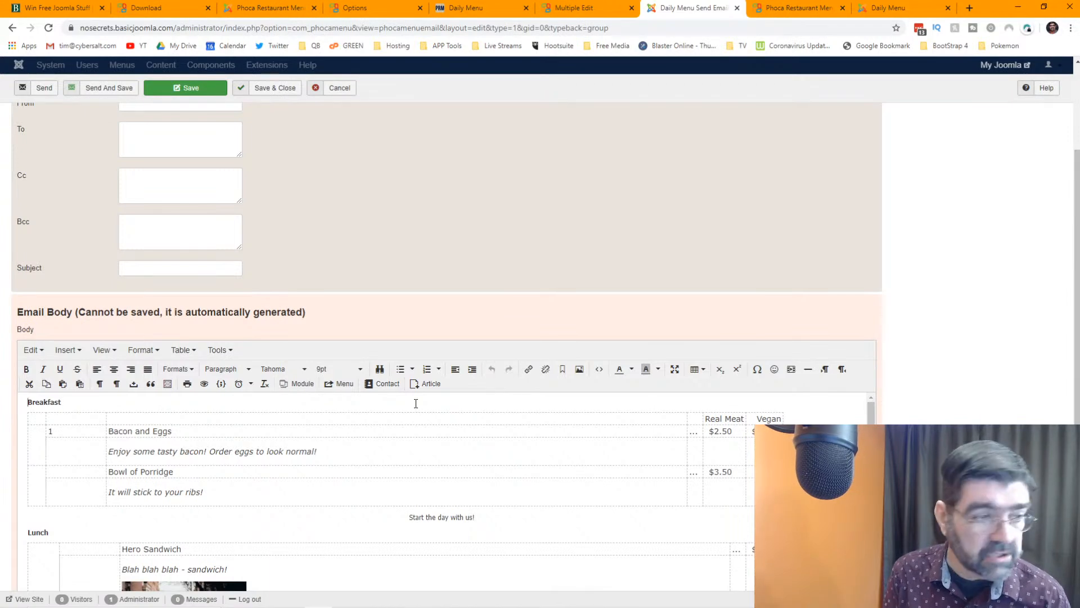
key(Home)
key(Return)
key(Return)
key(Up)
key(Up)
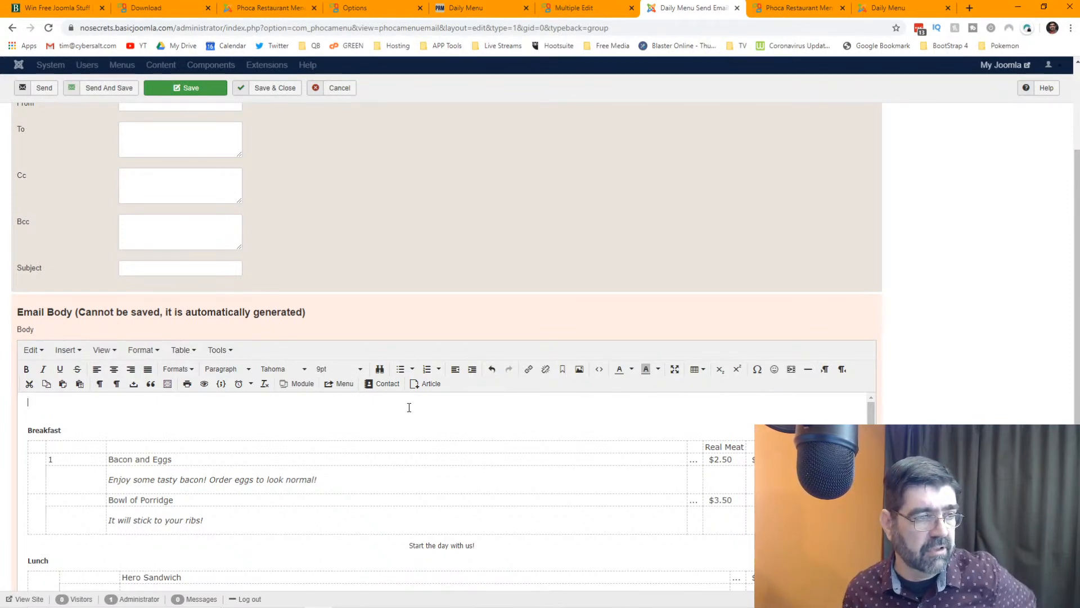
- Review the email body's Breakfast and Lunch sections, down to Hero Sandwich at $6.50 with its photo
scroll(409, 407, down, 1)
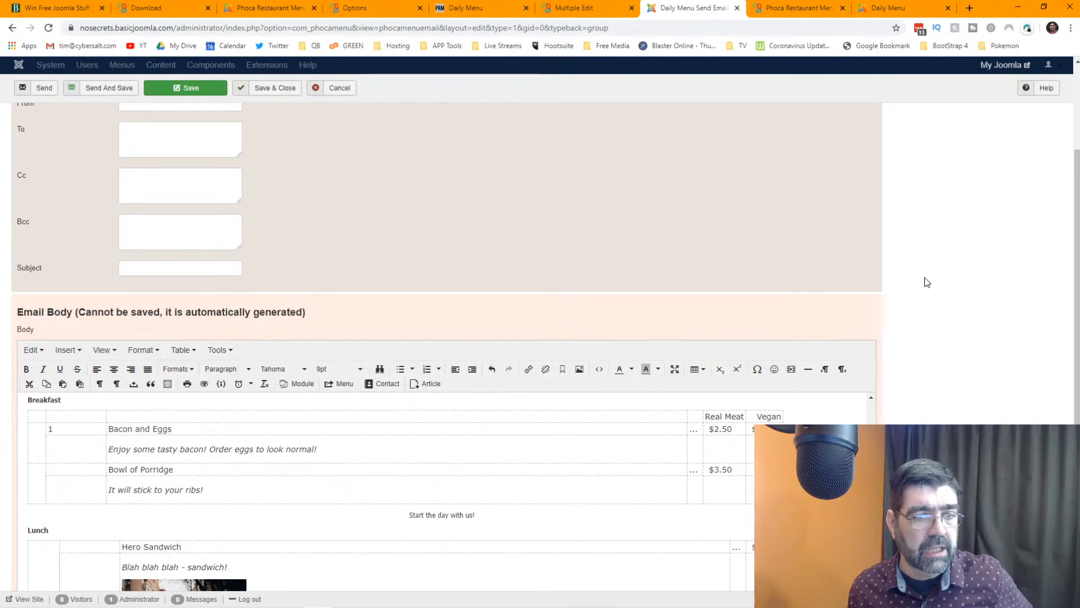
scroll(926, 268, down, 3)
scroll(700, 346, up, 1)
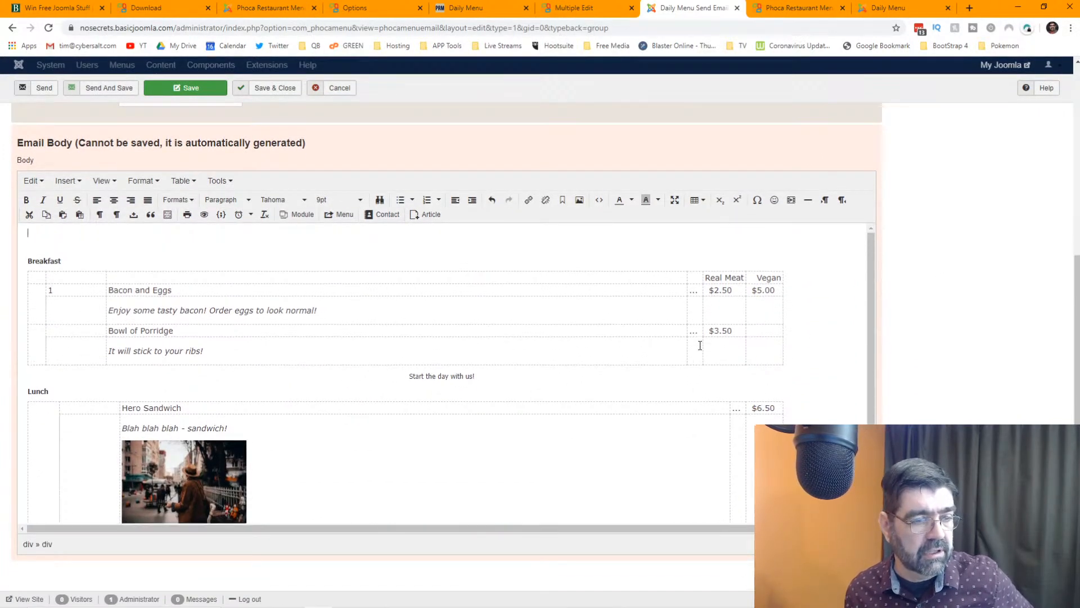
scroll(700, 346, down, 1)
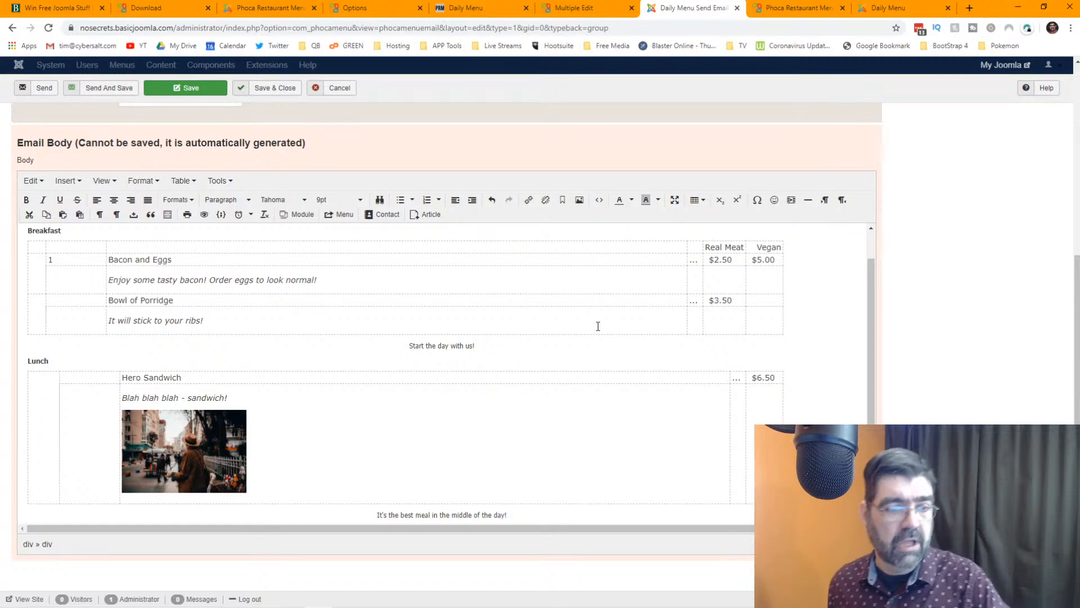
scroll(595, 325, up, 1)
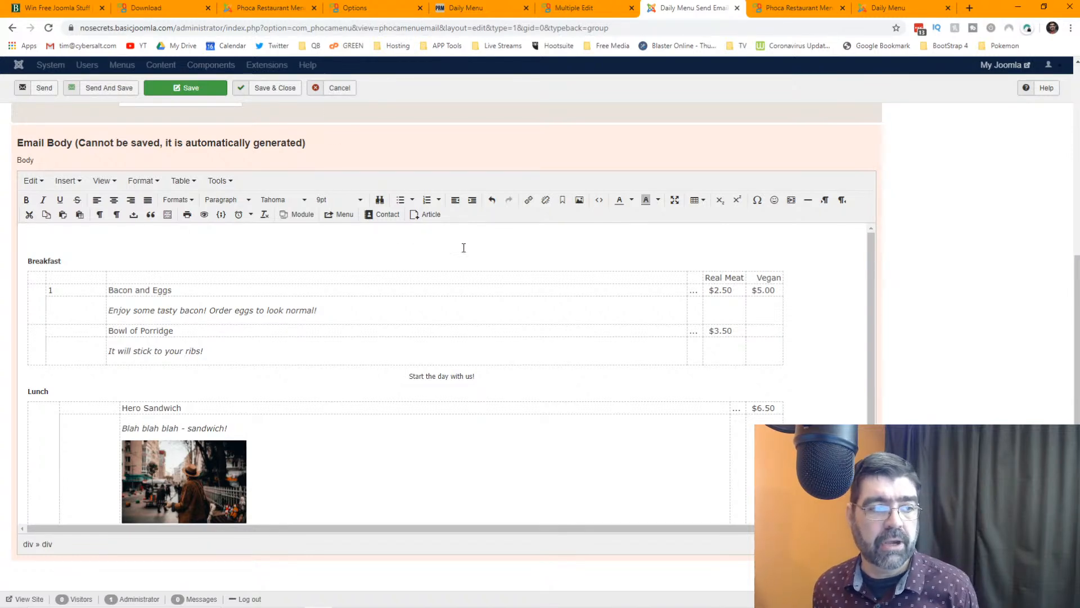
scroll(472, 247, down, 1)
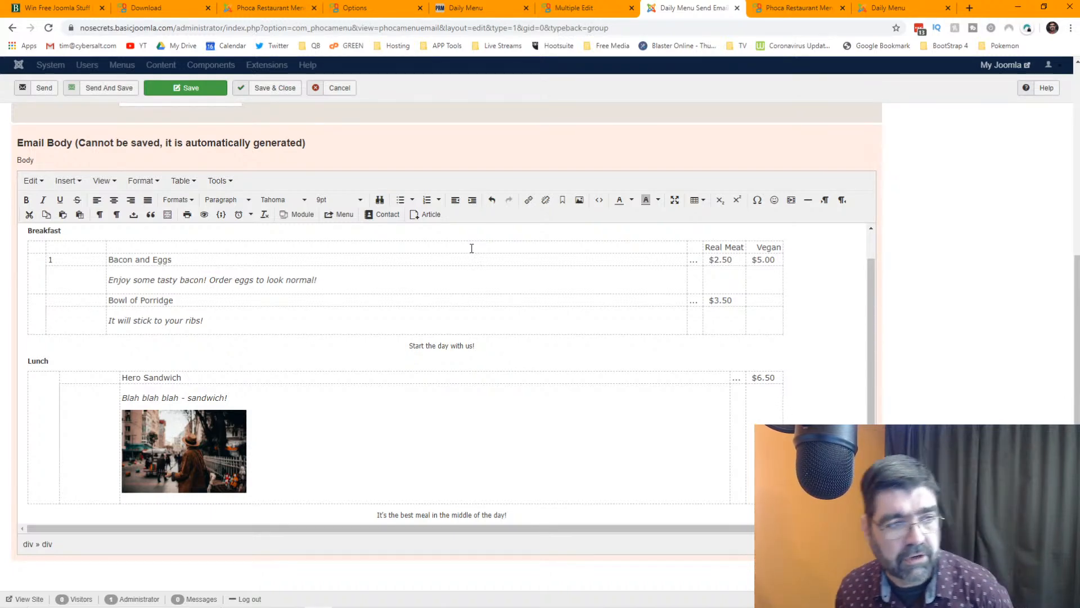
scroll(824, 301, up, 1)
scroll(940, 294, up, 2)
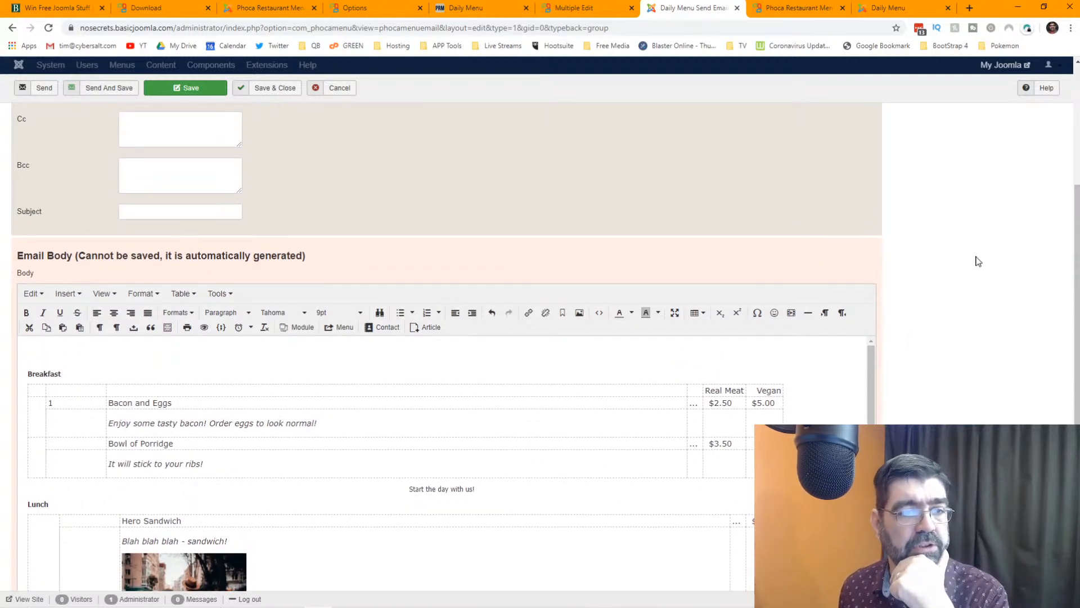
scroll(978, 259, up, 2)
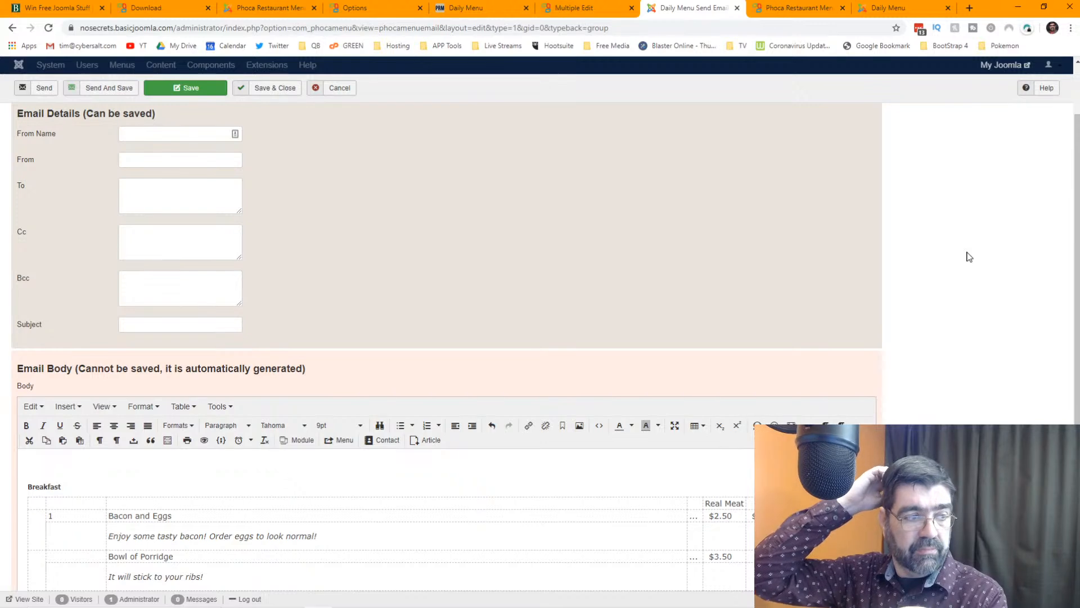
scroll(964, 258, down, 4)
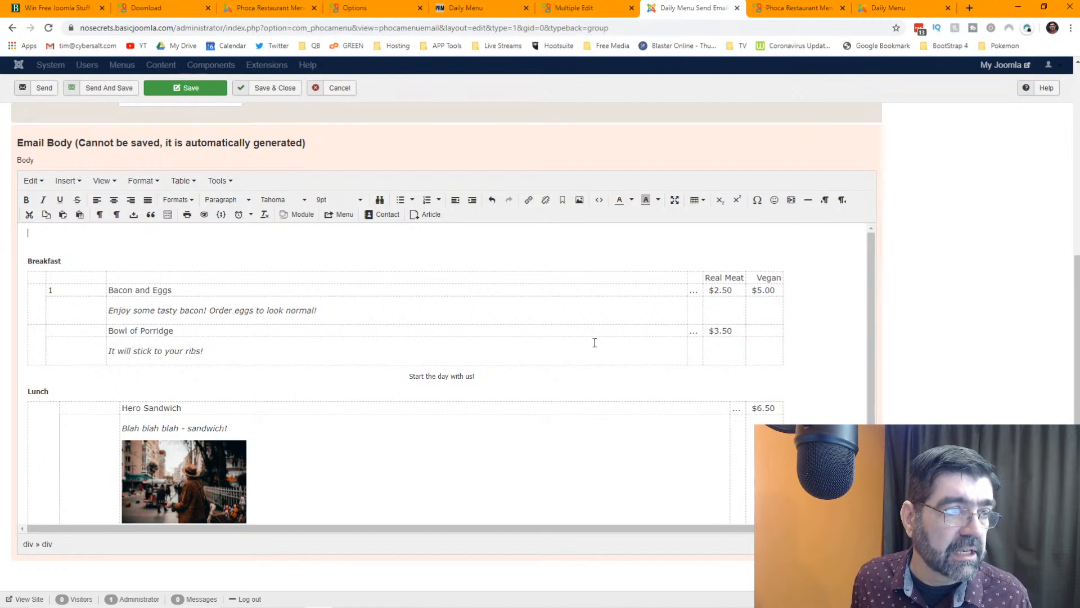
scroll(586, 337, down, 1)
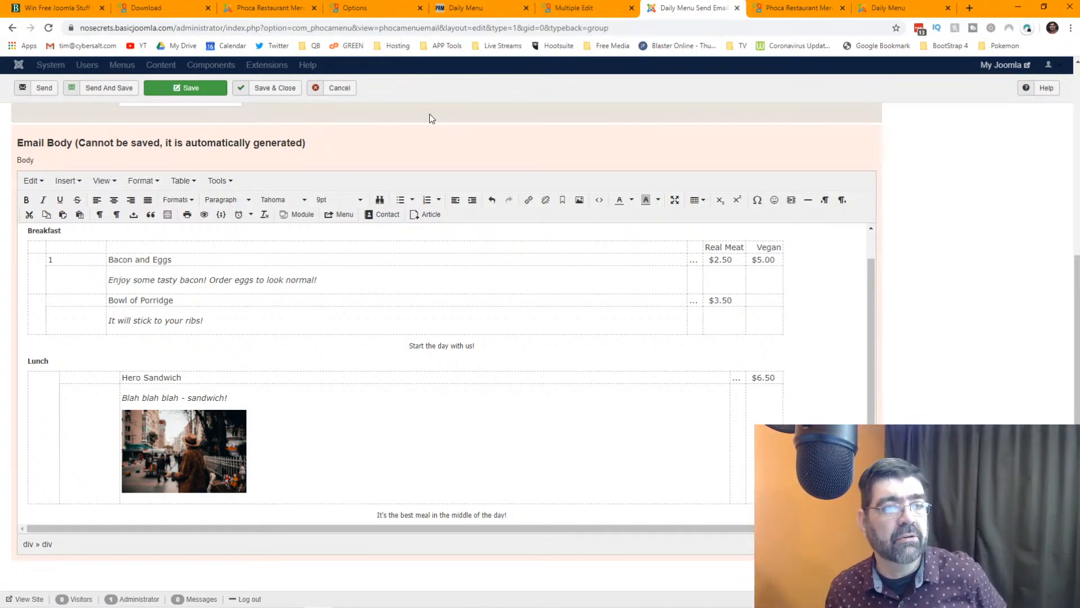
- Cancel the email and install Content Templater from the Regular Labs Extension Manager
click(345, 88)
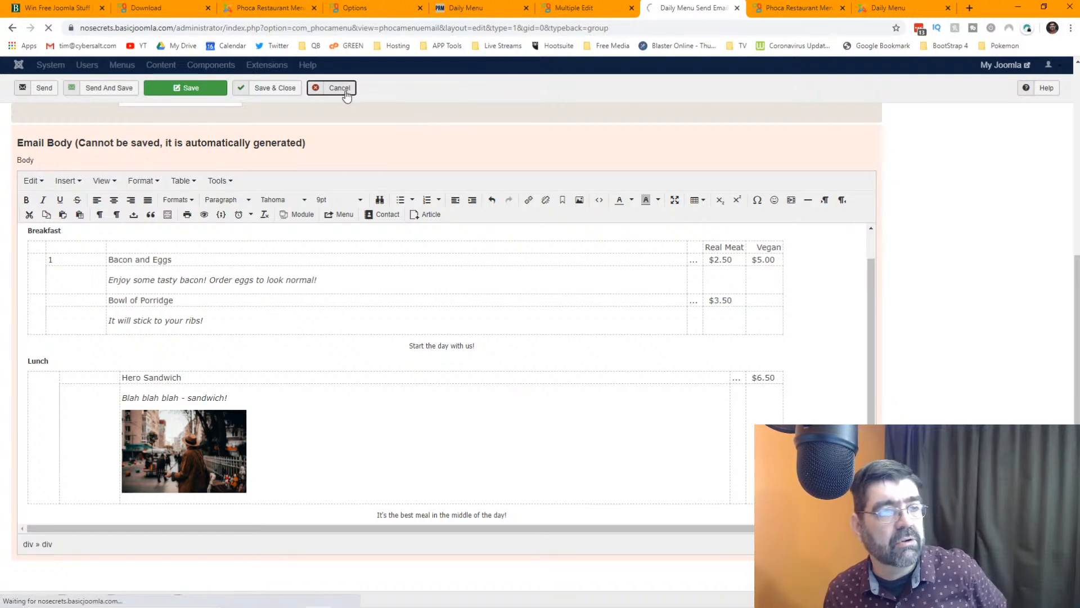
click(240, 65)
click(307, 206)
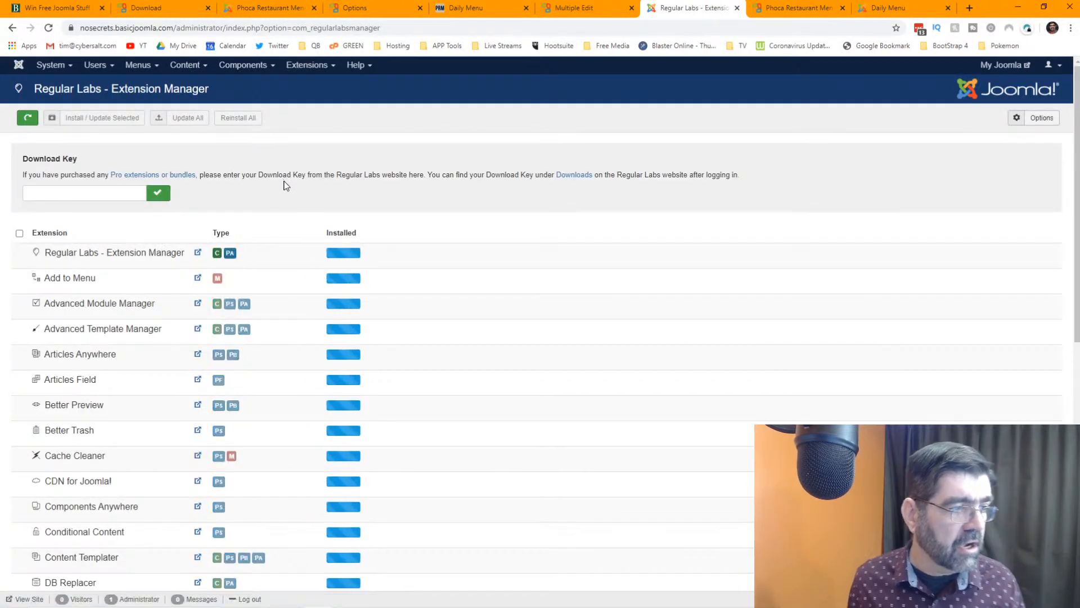
scroll(317, 258, down, 3)
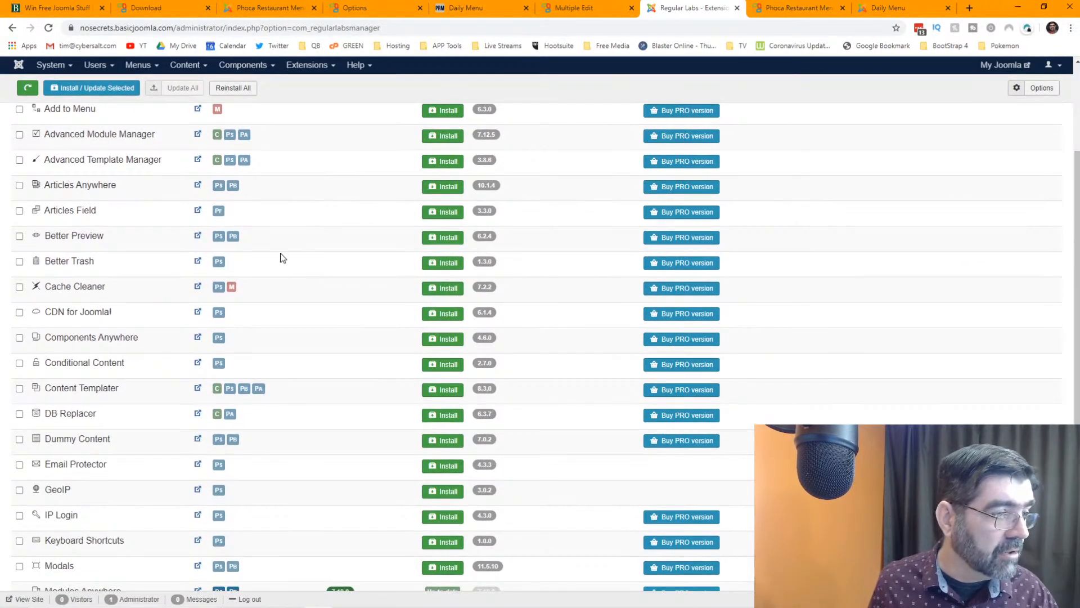
click(445, 393)
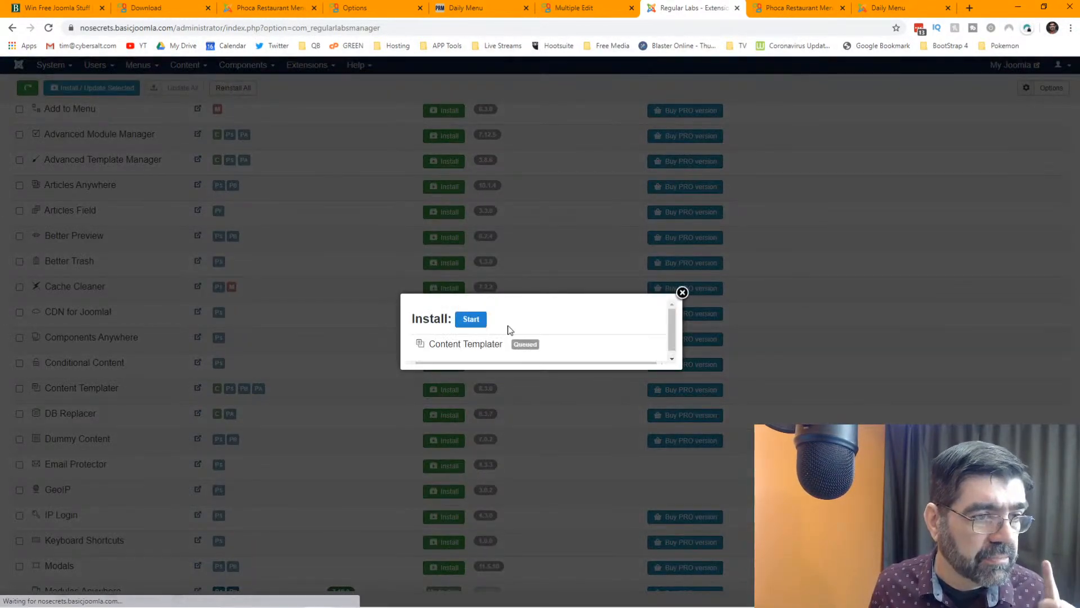
click(470, 319)
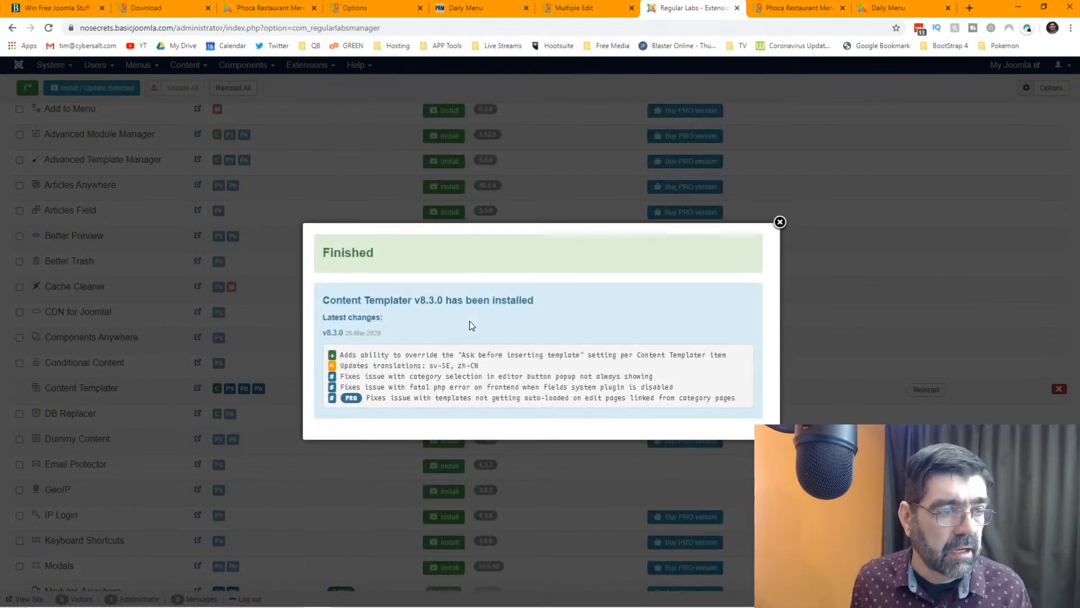
click(779, 223)
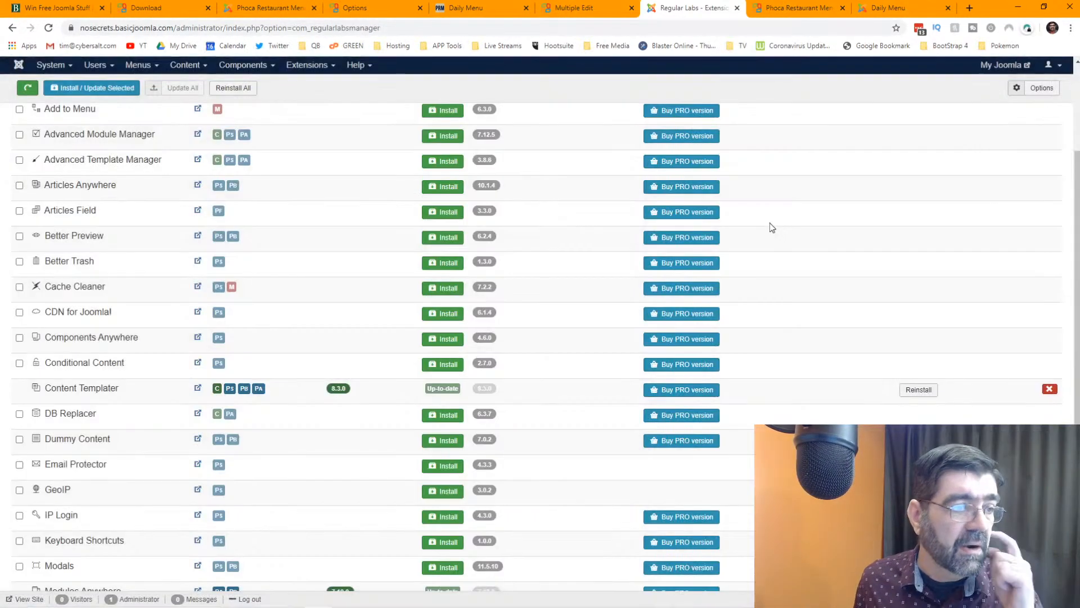
- Reload the page and open Content Templater from the Components menu
click(231, 66)
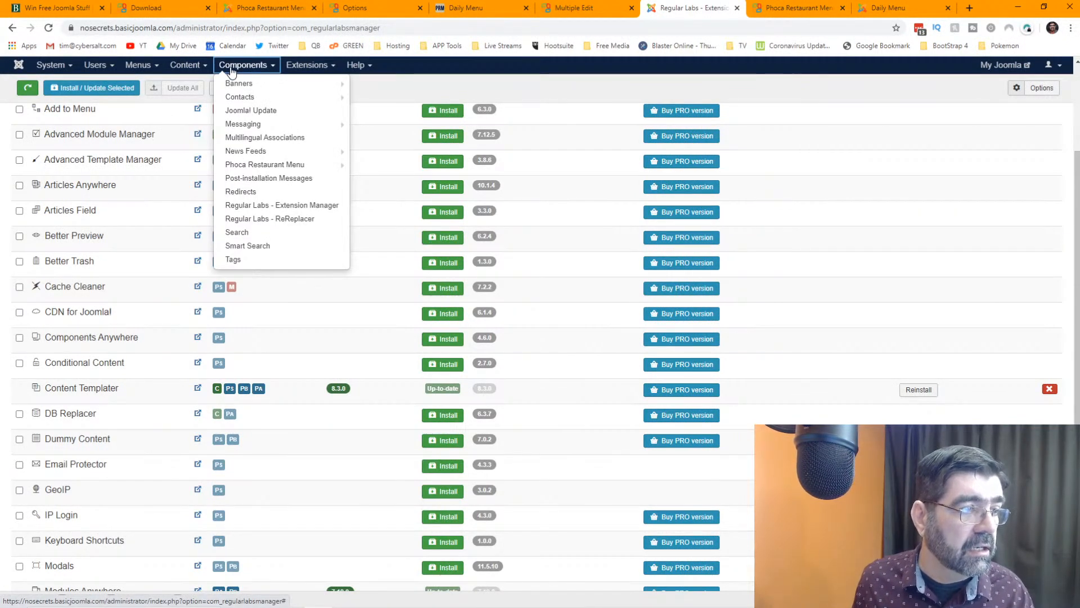
click(50, 65)
click(48, 28)
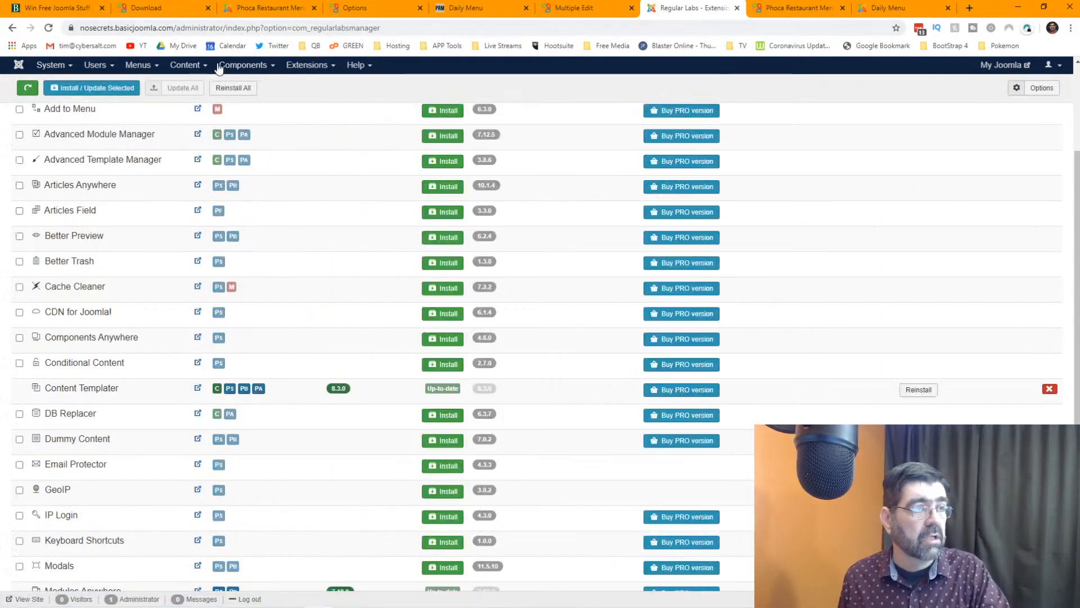
click(236, 69)
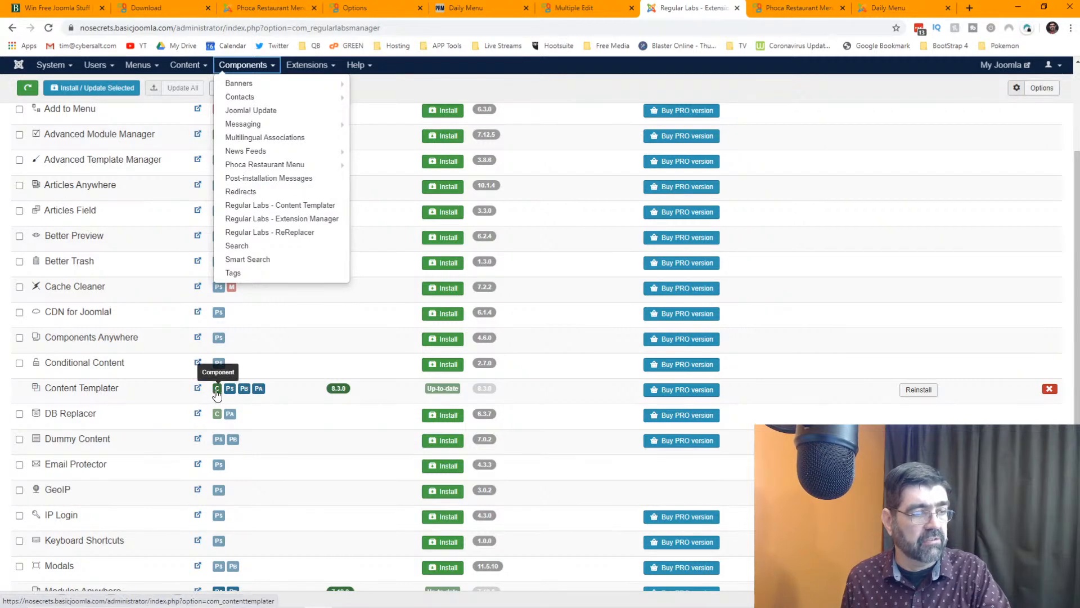
click(275, 217)
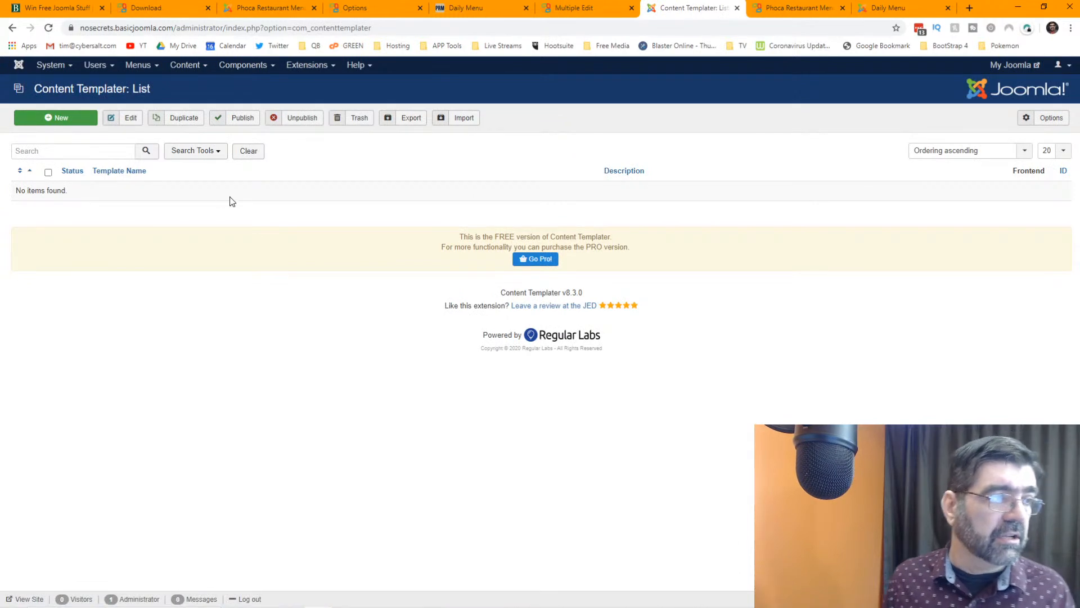
- Create a new Content Templater template named 'Mailing Top' and place the cursor in its content
click(46, 120)
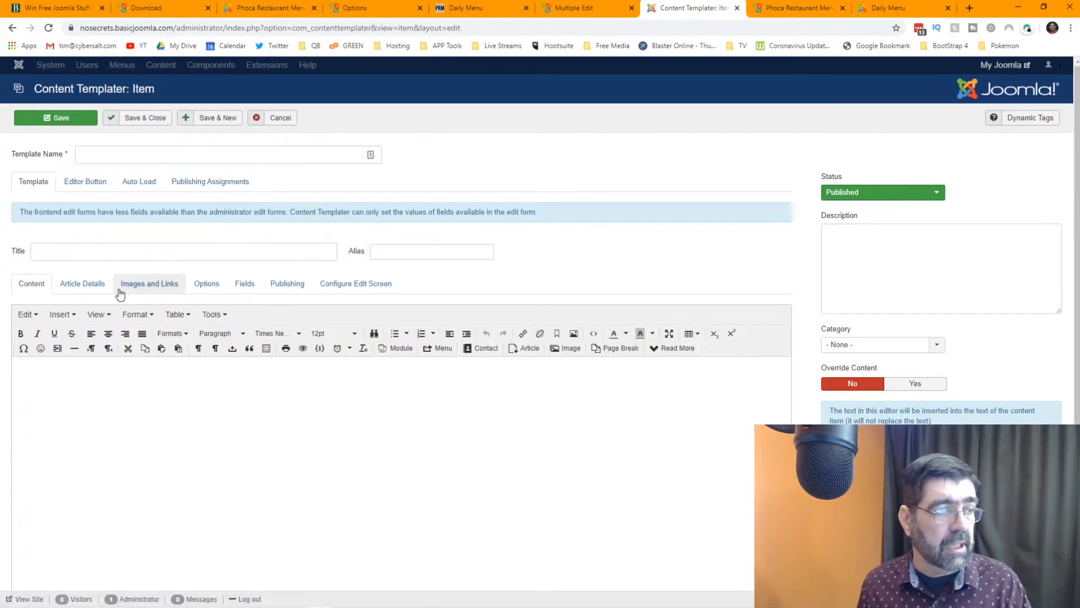
click(113, 154)
text(Ma)
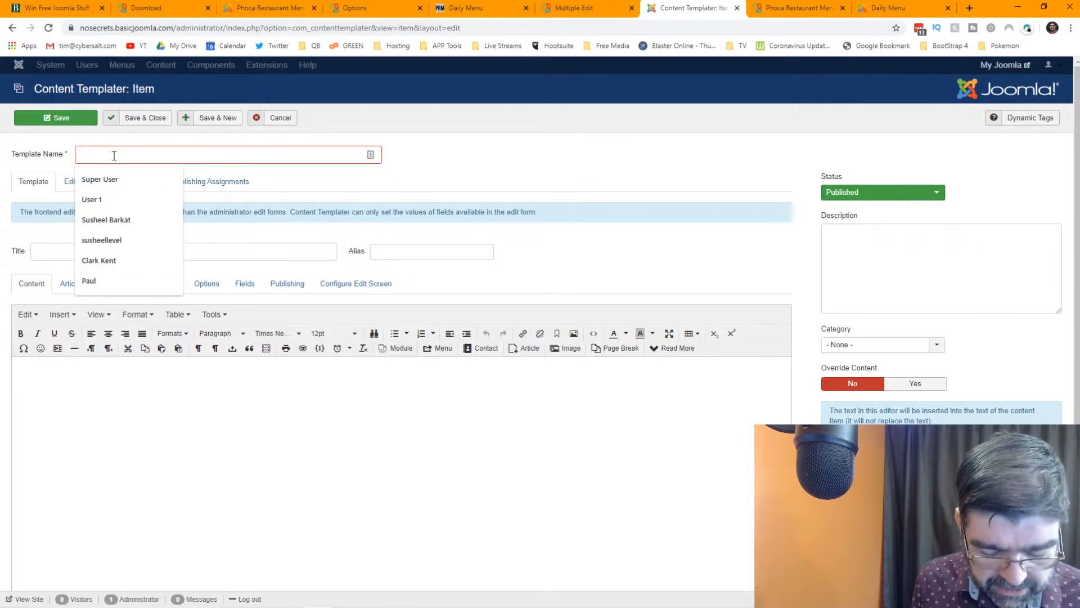
text(iling Top)
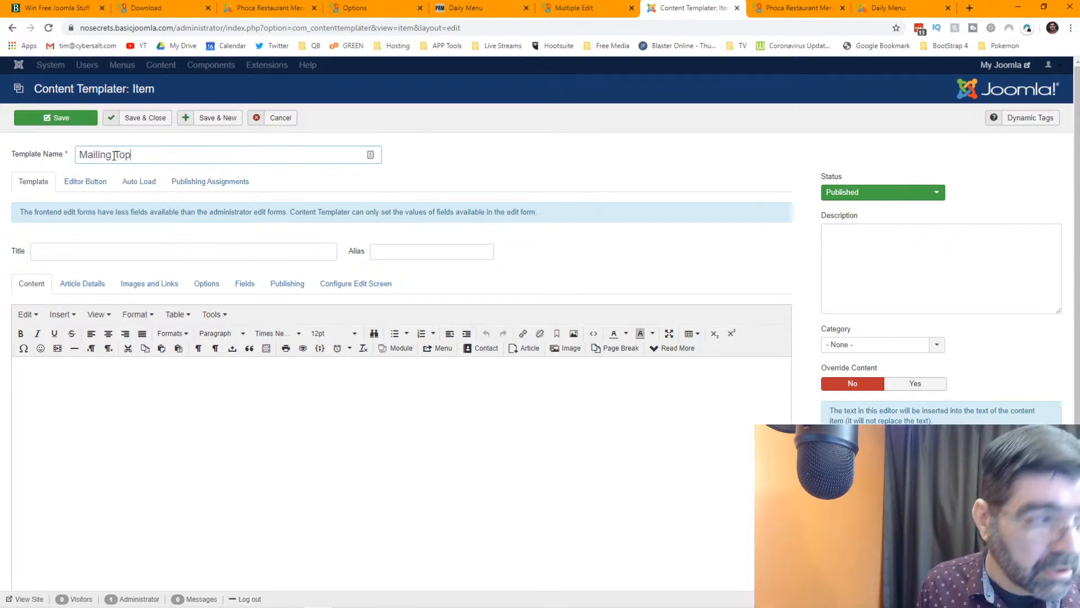
click(149, 257)
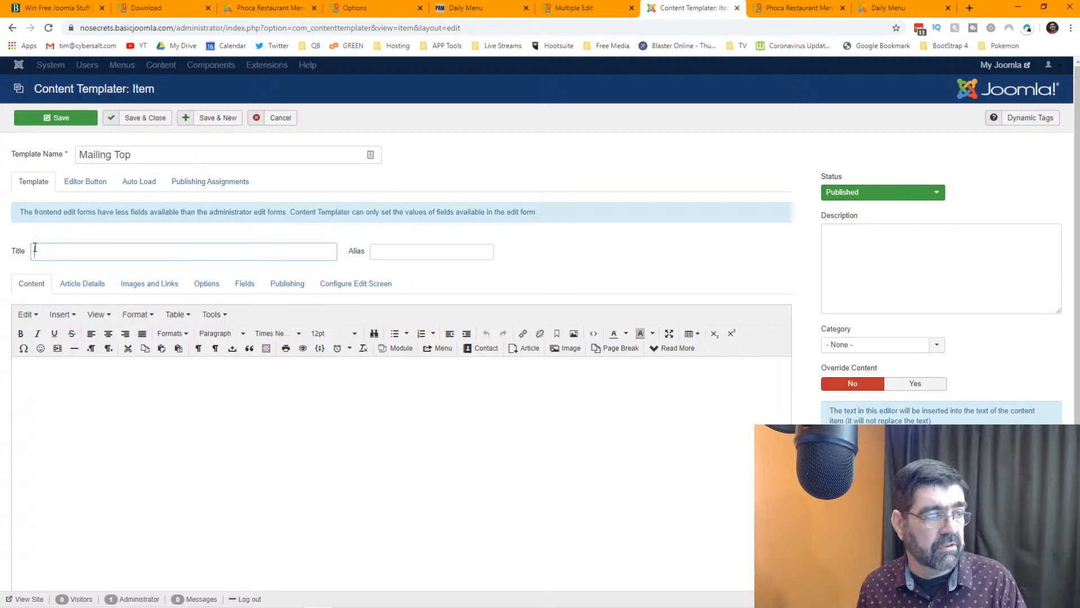
click(147, 392)
- Write the heading 'This is the top of our menu mailings.' centred, bold, at 36pt
text(thi)
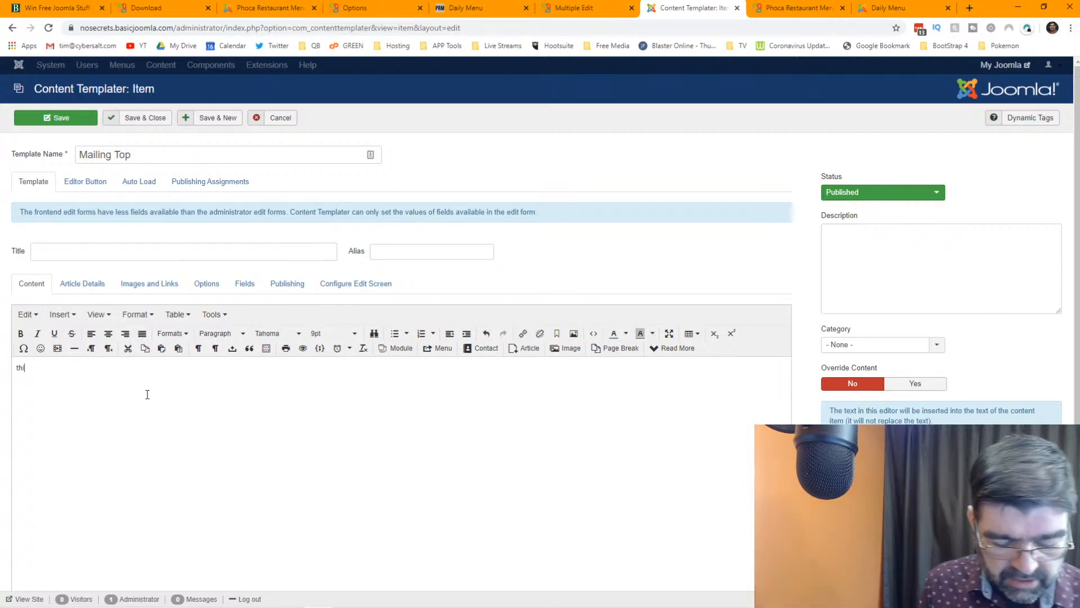
text(s the top of our menu mailings.)
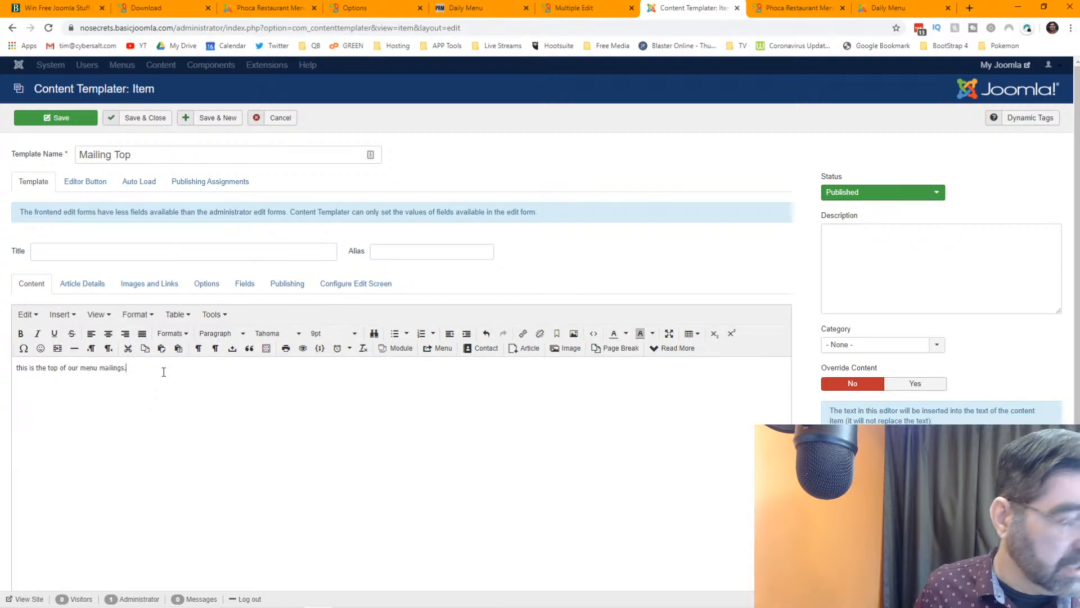
key(Home)
text(T)
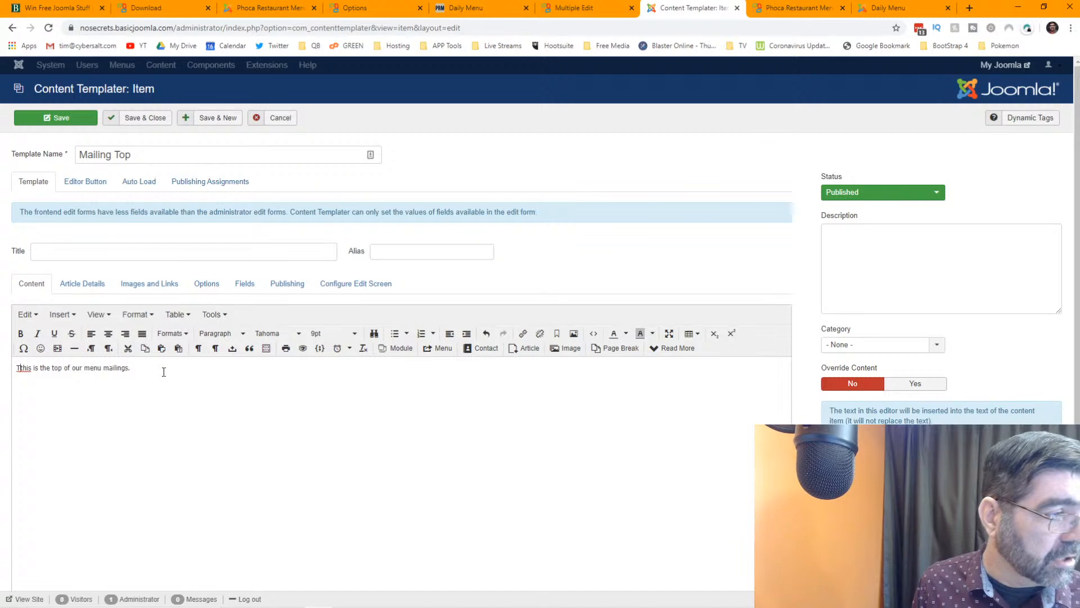
key(Delete)
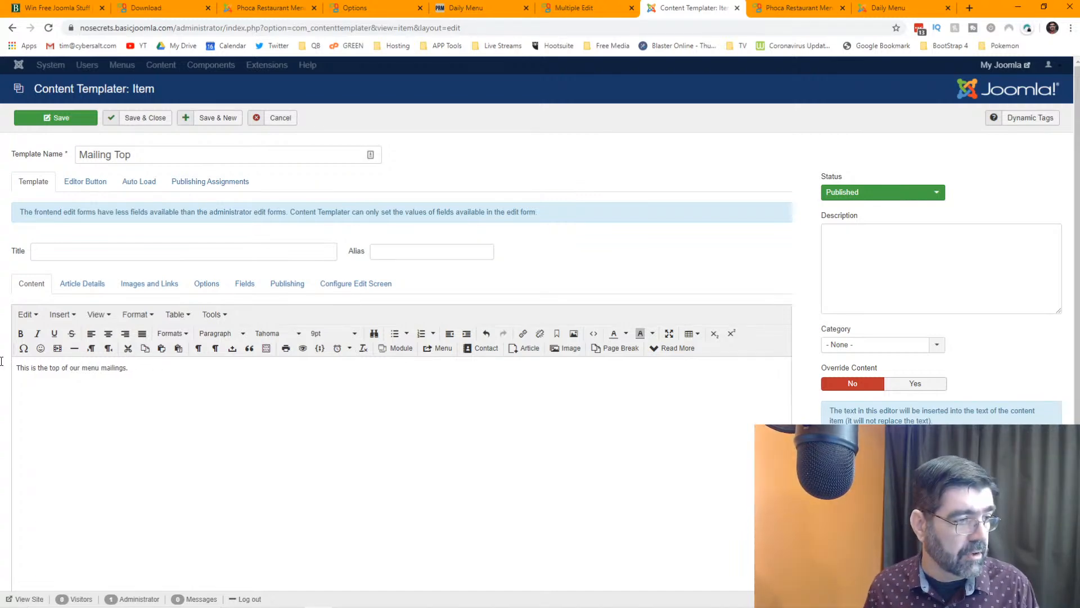
drag(17, 369, 161, 374)
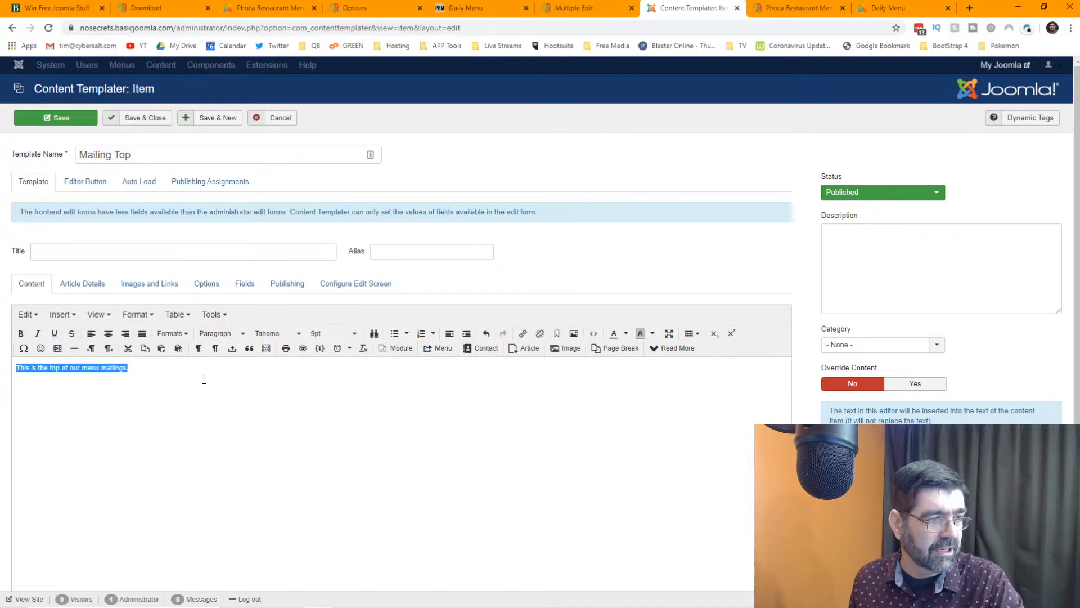
click(148, 371)
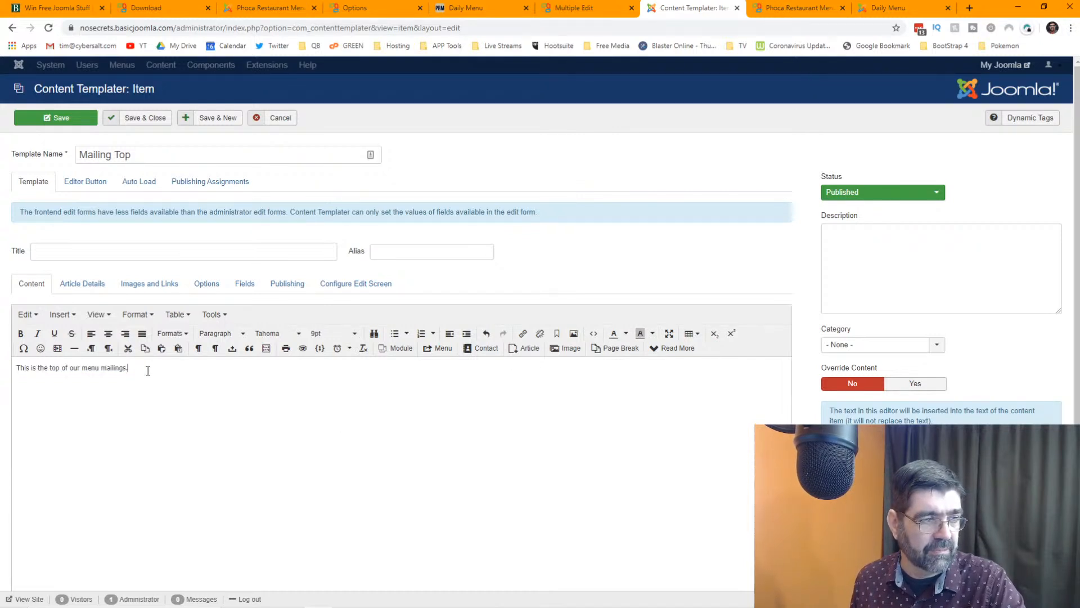
drag(69, 368, 16, 368)
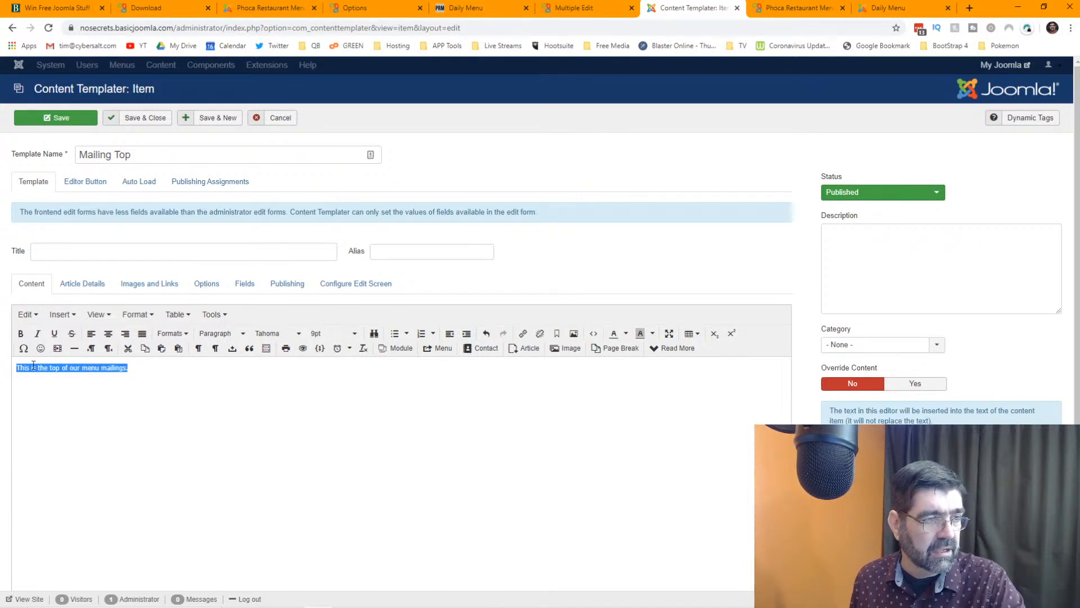
click(108, 333)
click(22, 334)
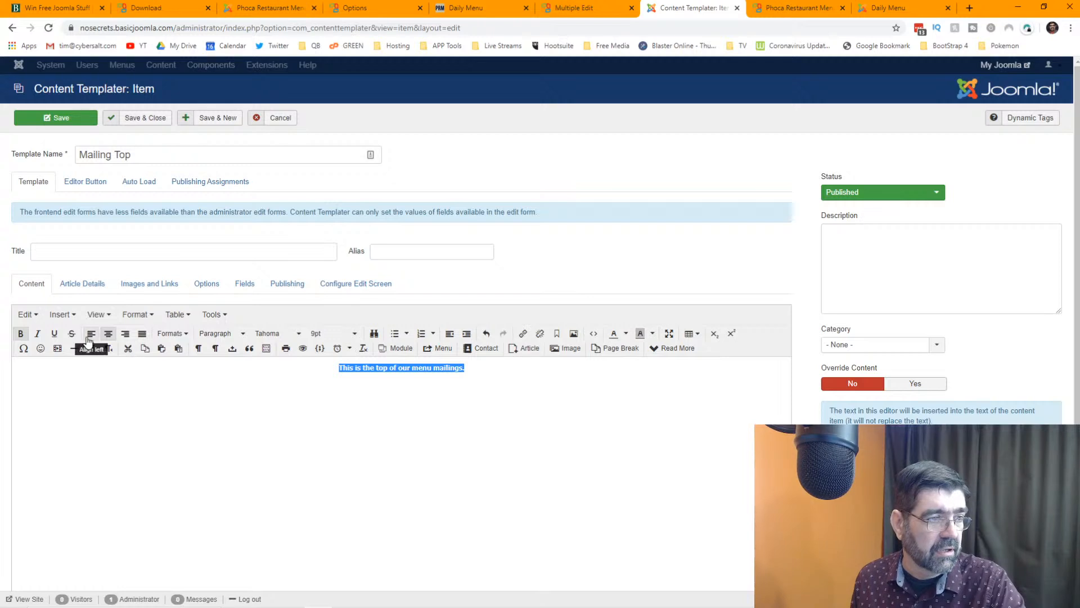
click(353, 333)
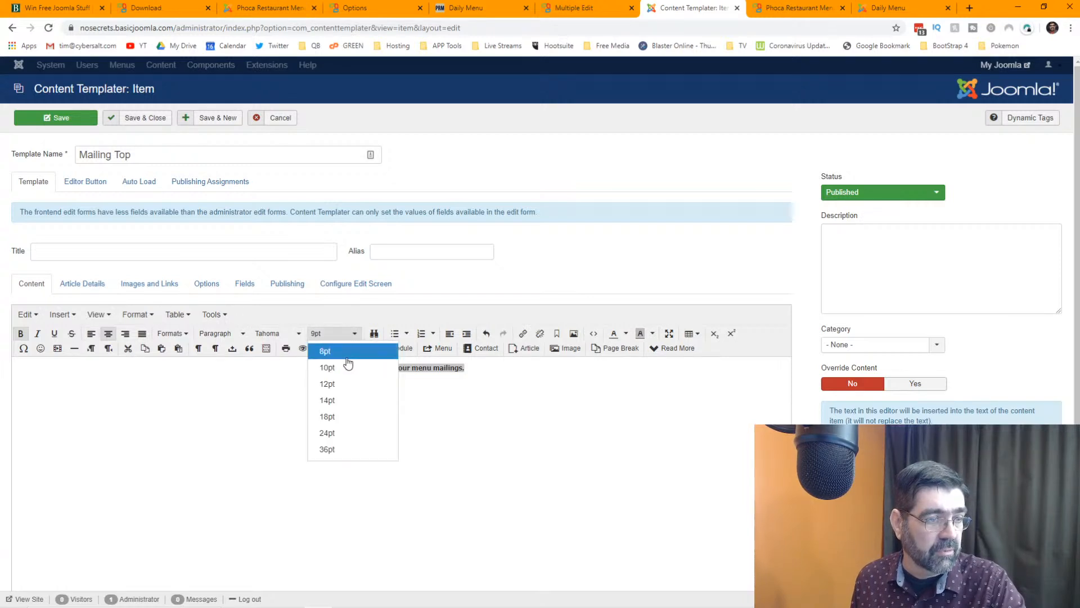
click(343, 450)
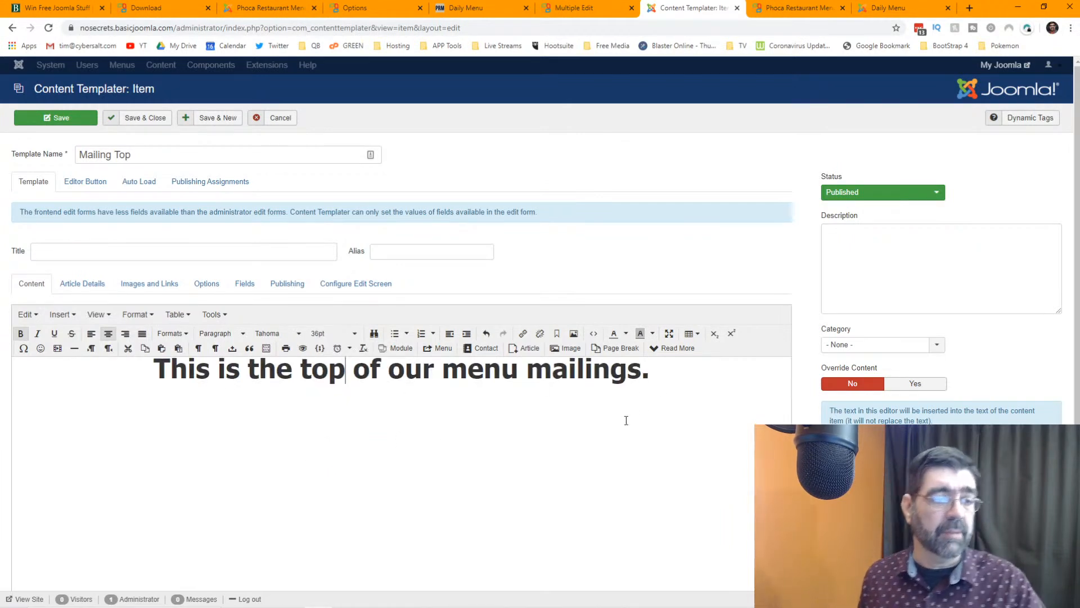
- Add an orange 'Blah Blah Blah' line below the heading
click(671, 373)
key(Return)
text(B)
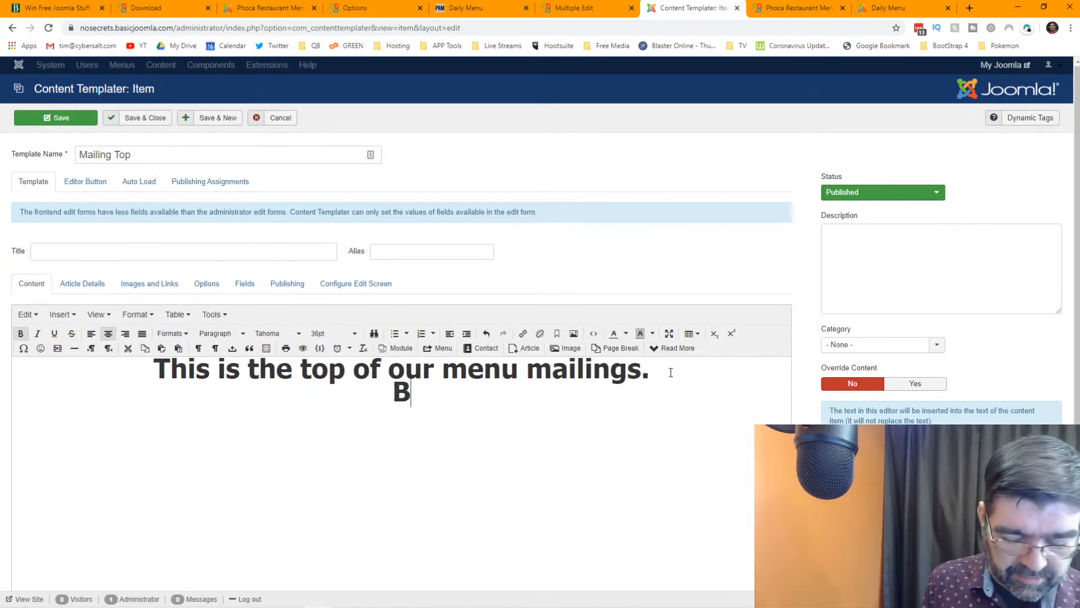
text(lah Blah Blahg)
key(BackSpace)
key(Home)
key(Return)
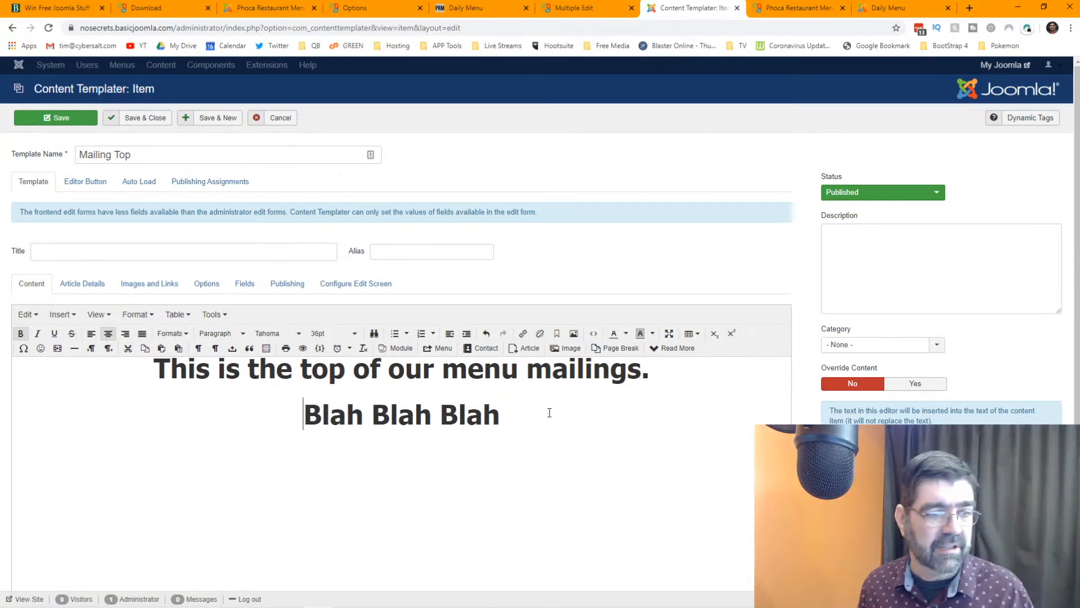
drag(561, 409, 171, 427)
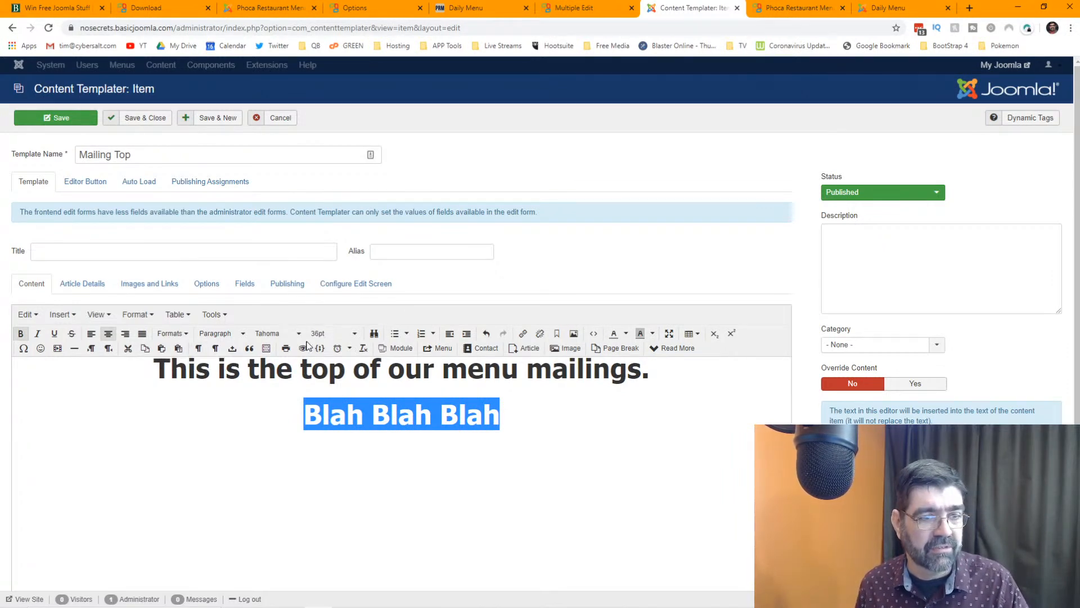
click(626, 337)
click(626, 369)
click(557, 448)
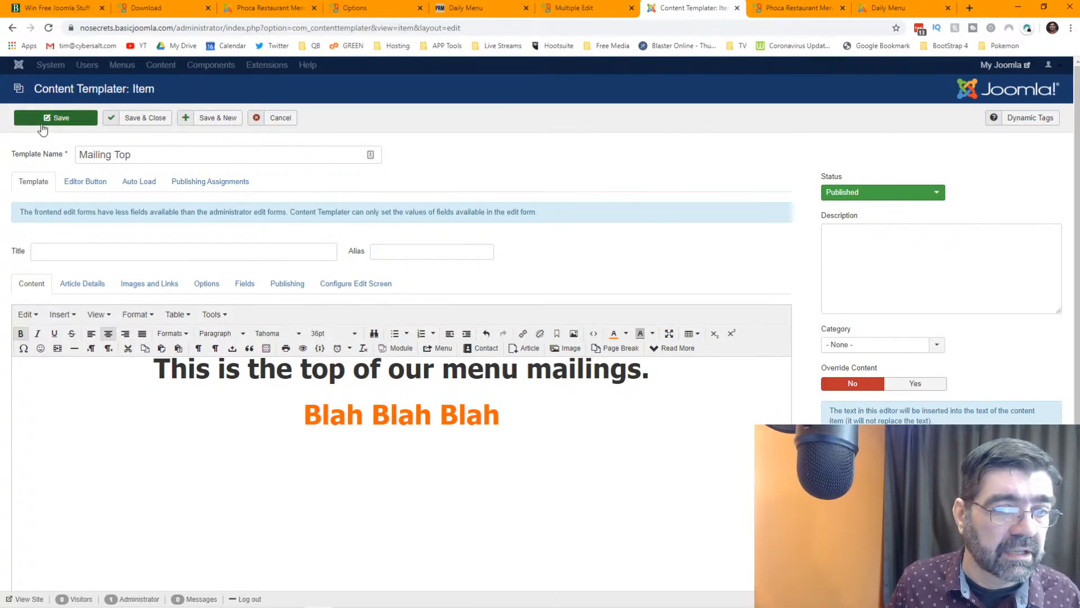
mouse_move(861, 377)
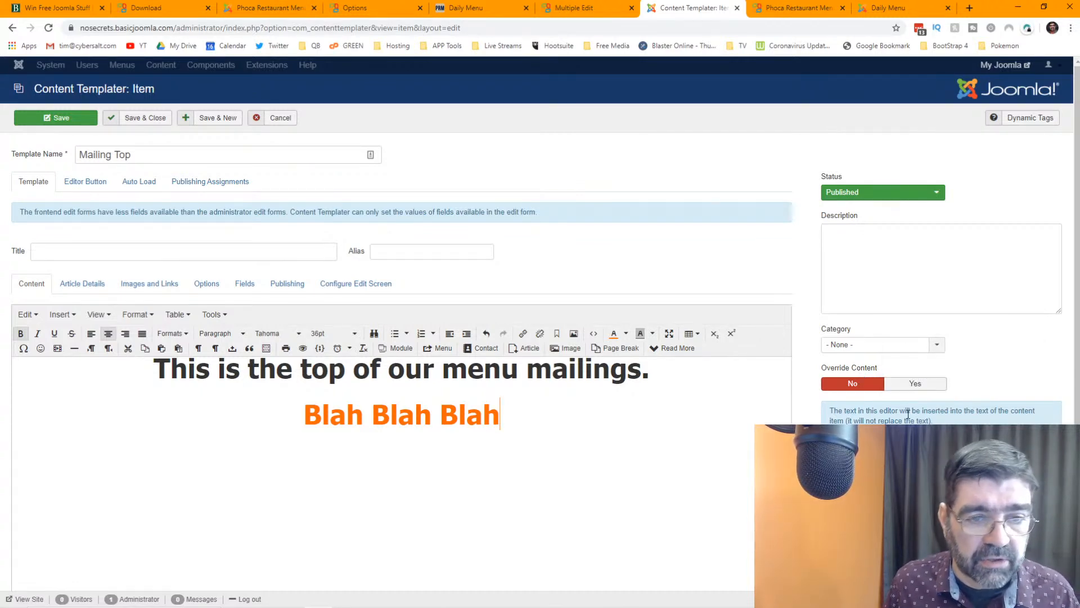
- Save Mailing Top, then rename it Mailing Bottom, change 'top' to 'Bottom' and colour all text red
click(79, 123)
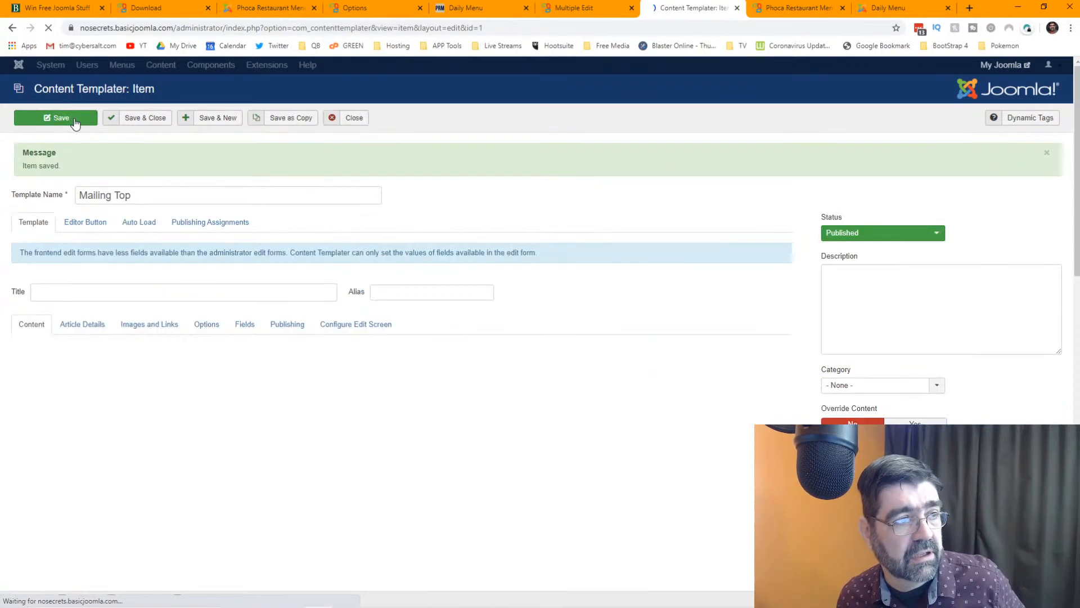
drag(117, 194, 193, 193)
text(Bottom)
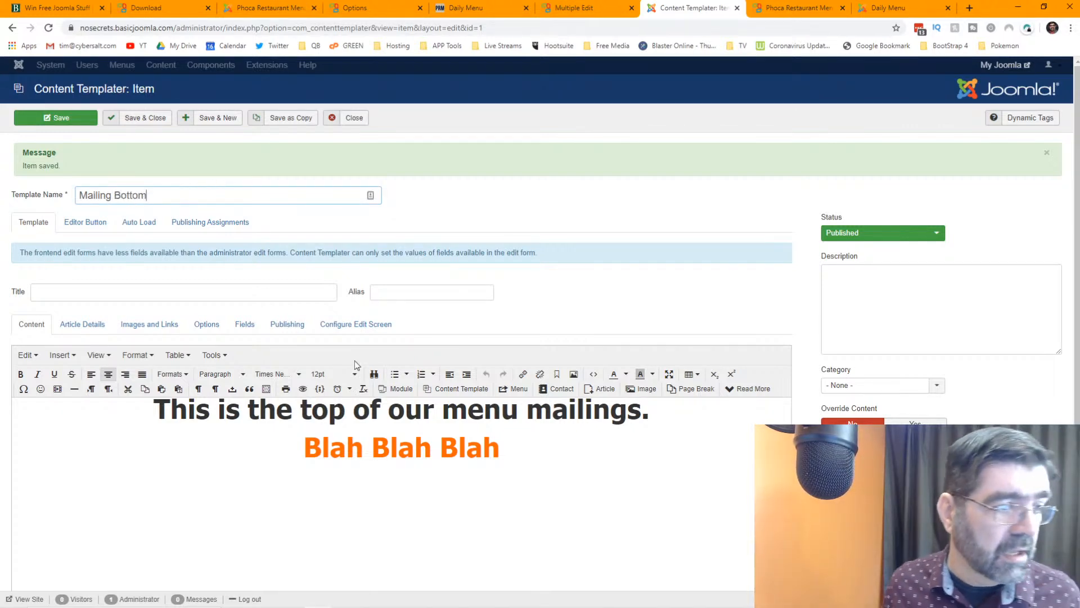
double_click(315, 410)
text(Bottom)
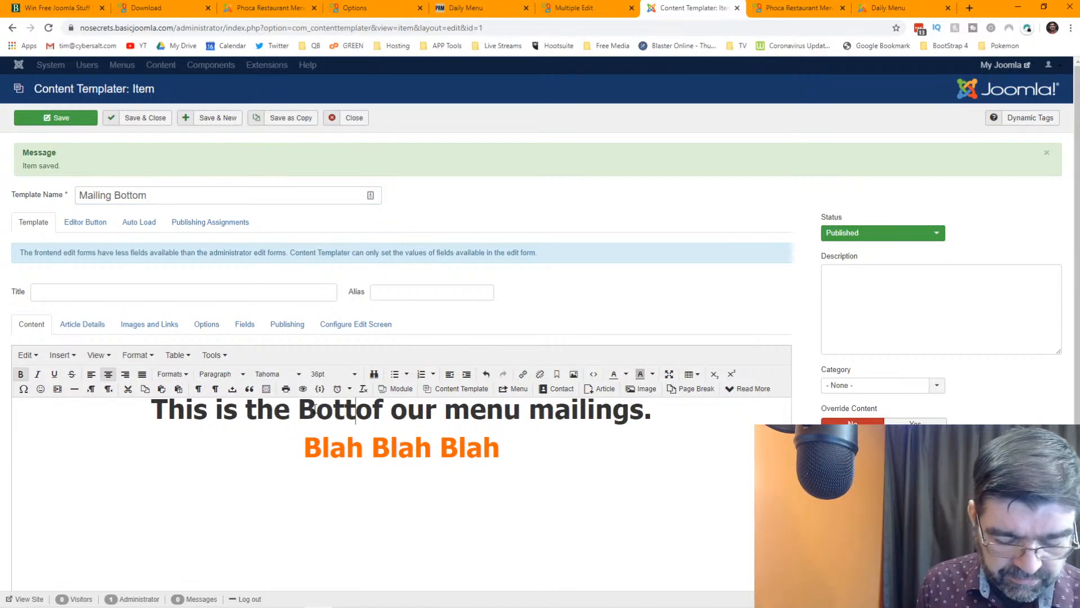
key(ctrl+a)
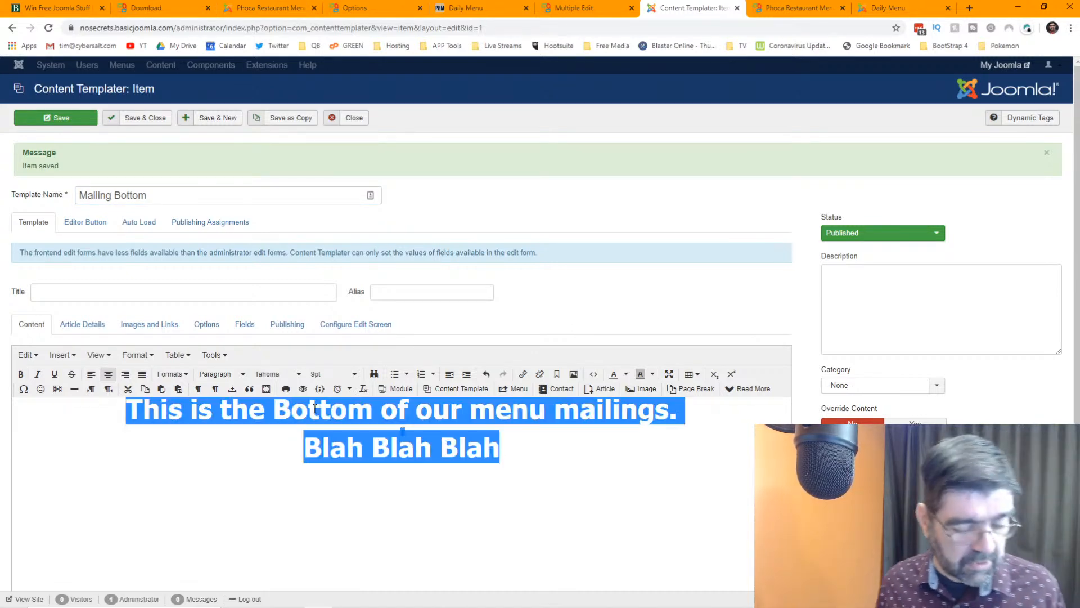
click(626, 381)
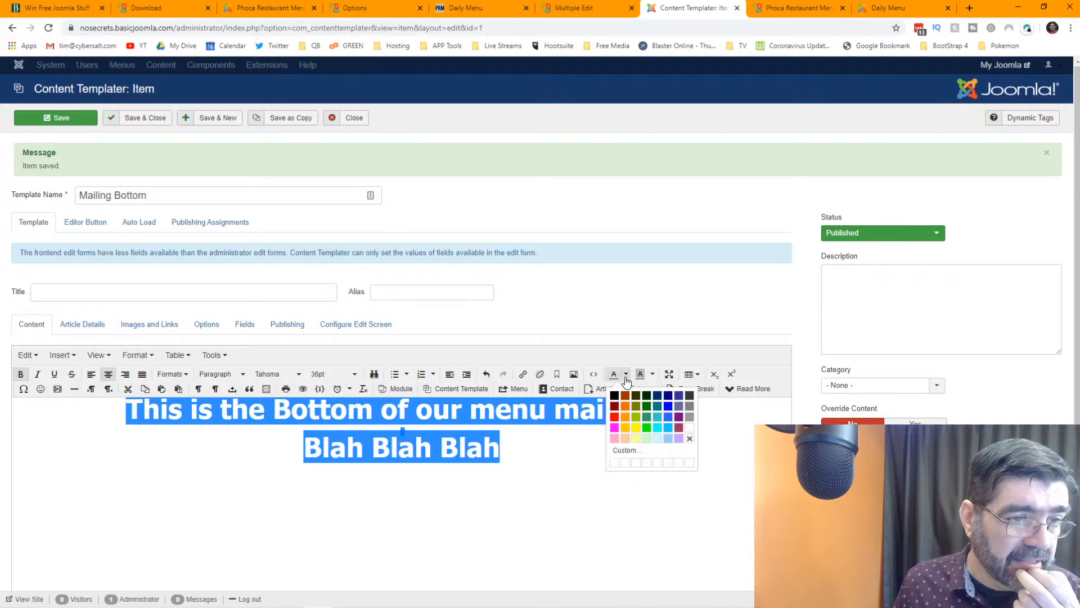
click(616, 417)
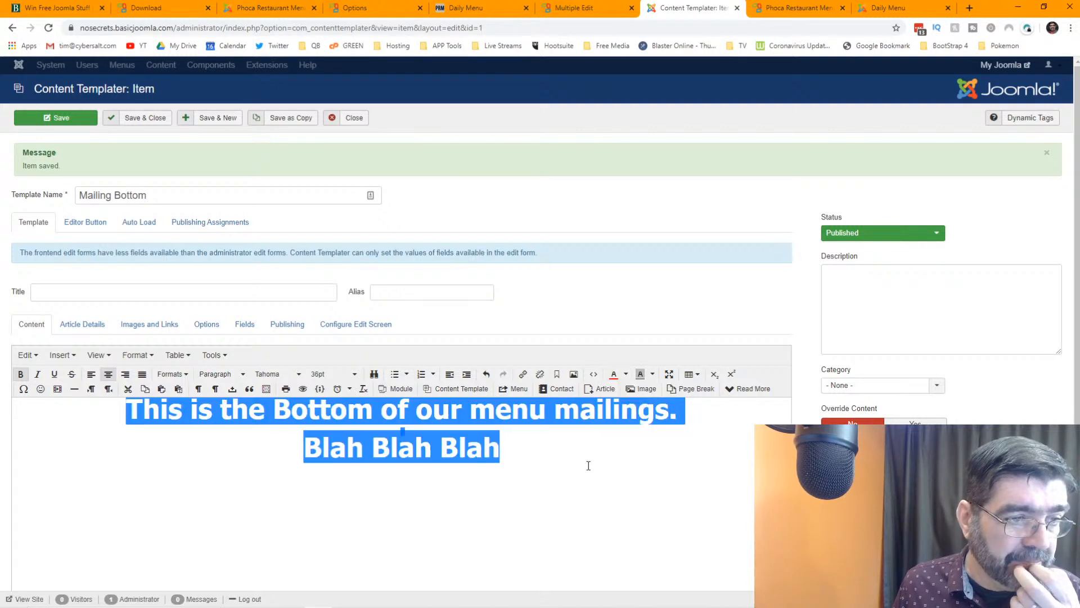
click(591, 463)
- Save the edited template as a copy, set it to Published, and close it
click(289, 119)
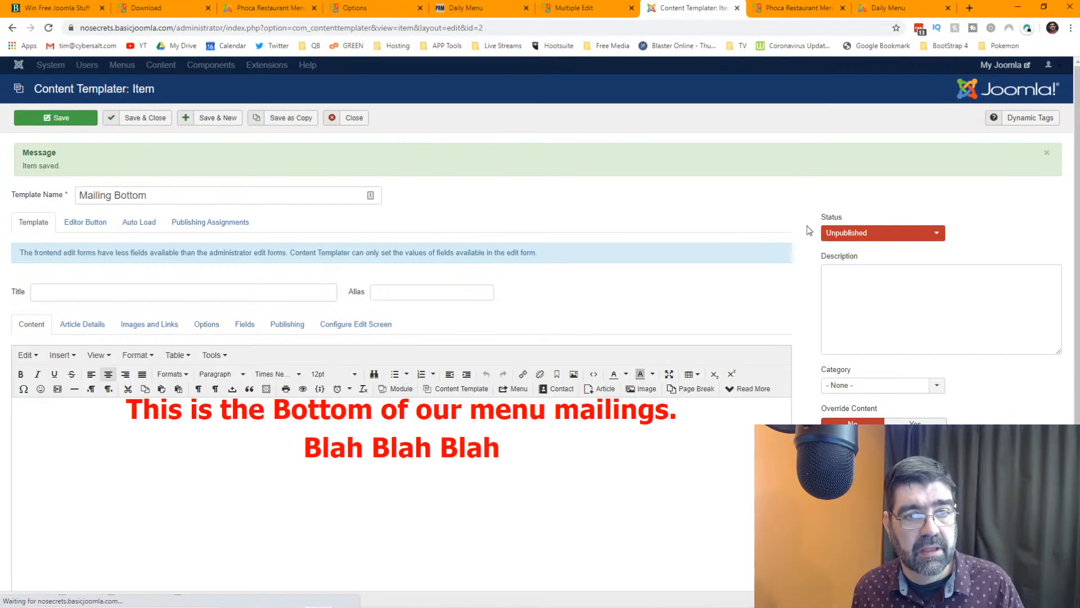
click(844, 233)
click(848, 253)
click(141, 119)
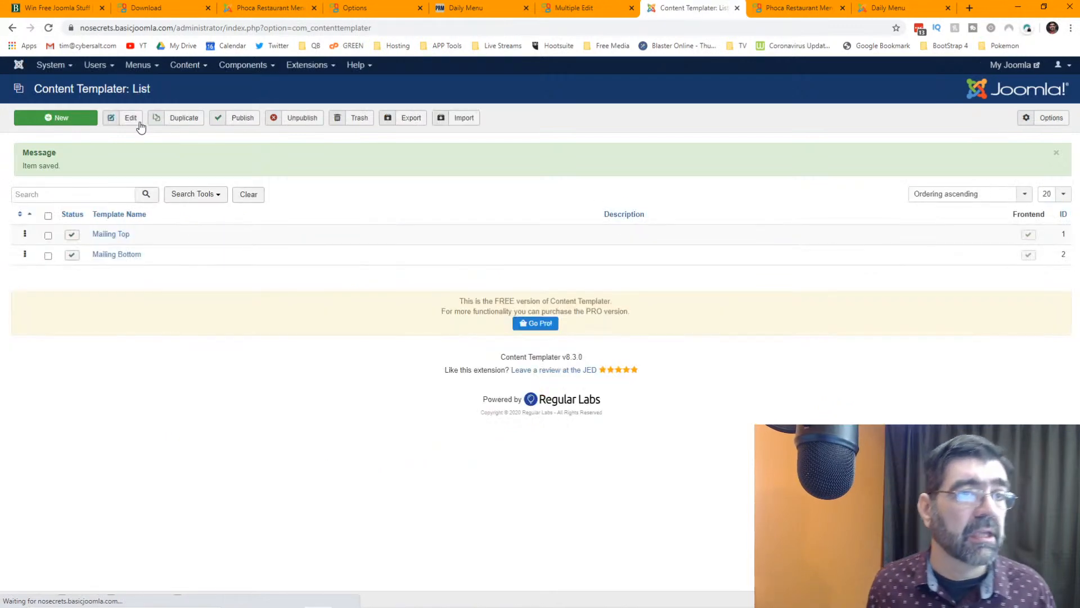
- Open Phoca Restaurant Menu from the Components menu in a new browser tab and switch to it
click(597, 6)
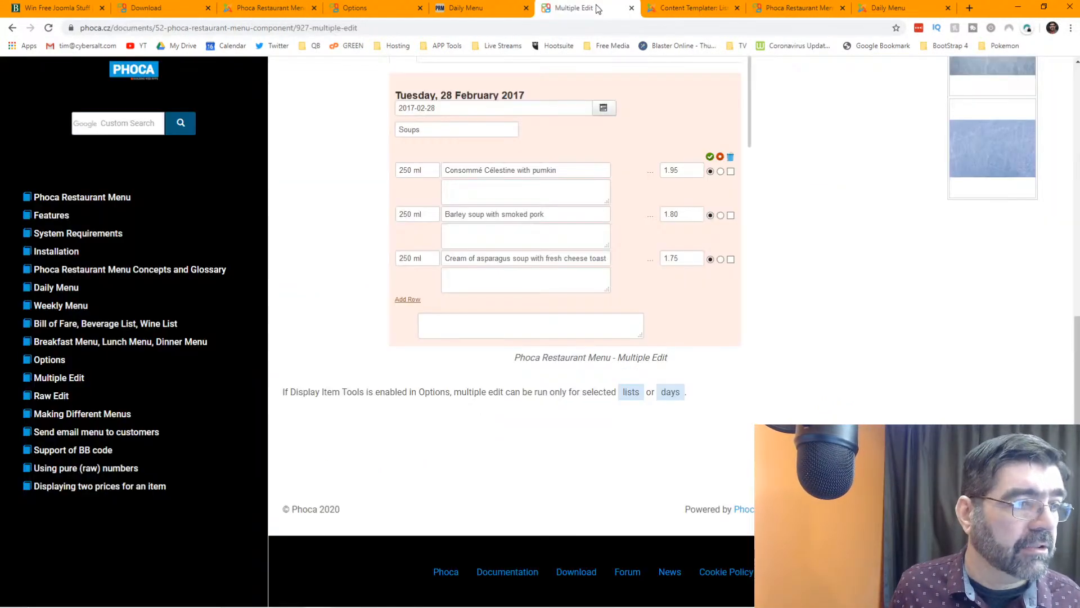
click(795, 9)
click(697, 9)
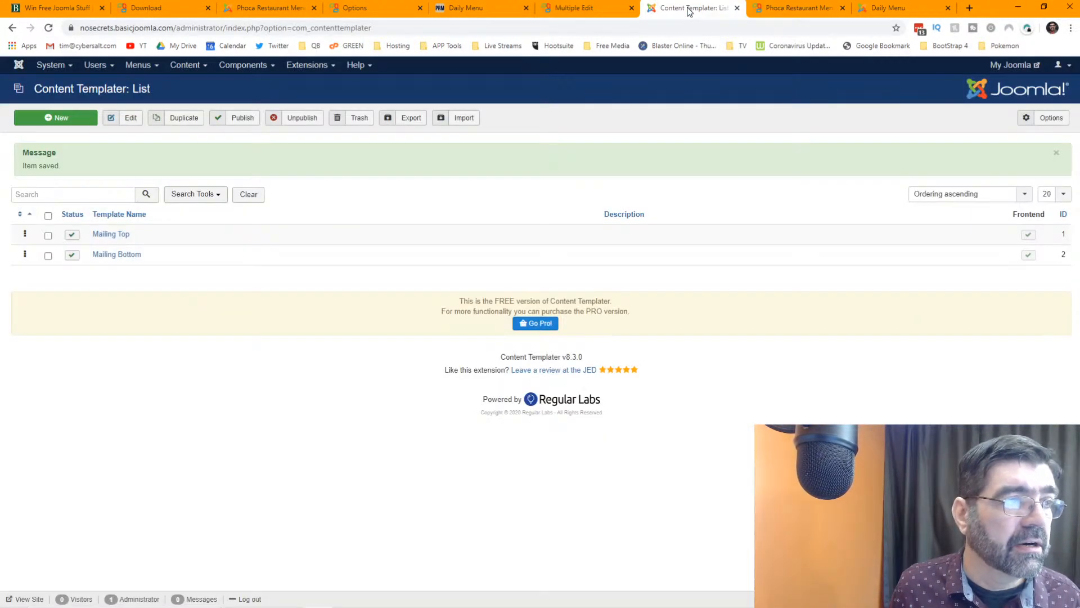
click(233, 68)
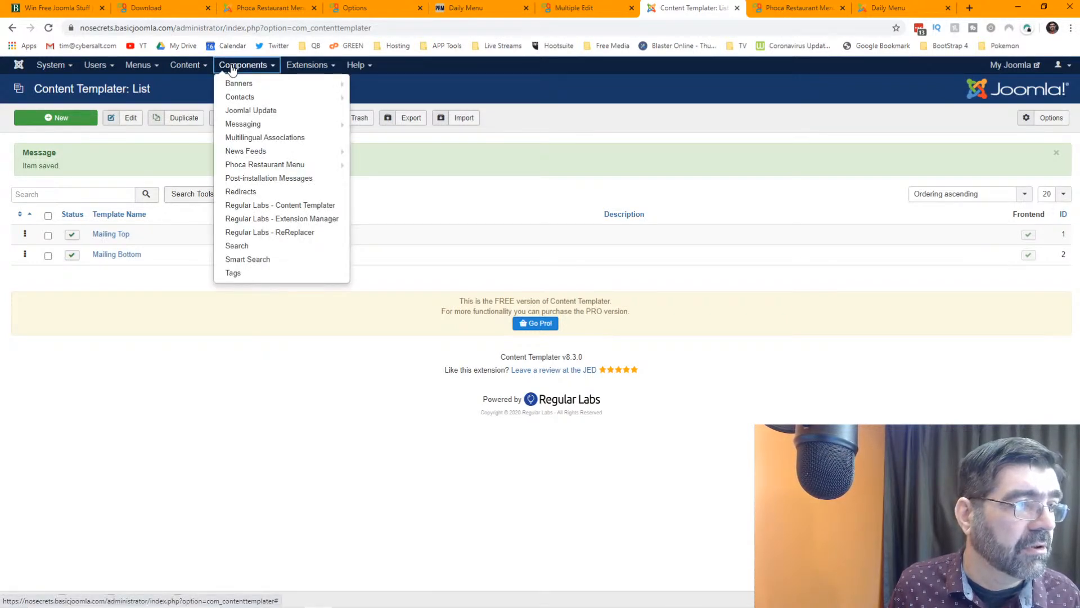
right_click(284, 164)
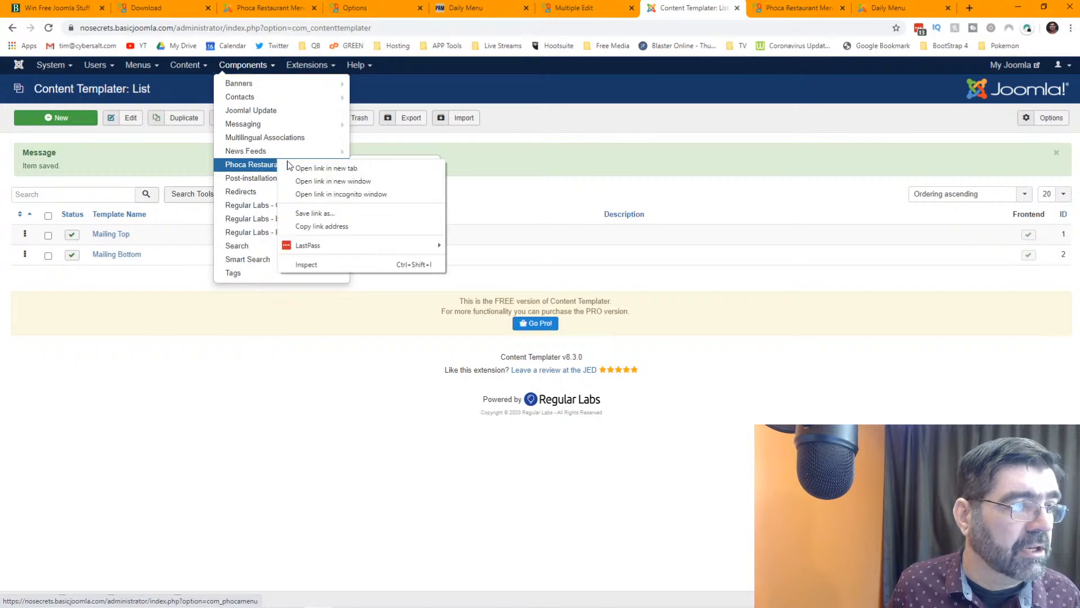
click(318, 172)
click(725, 8)
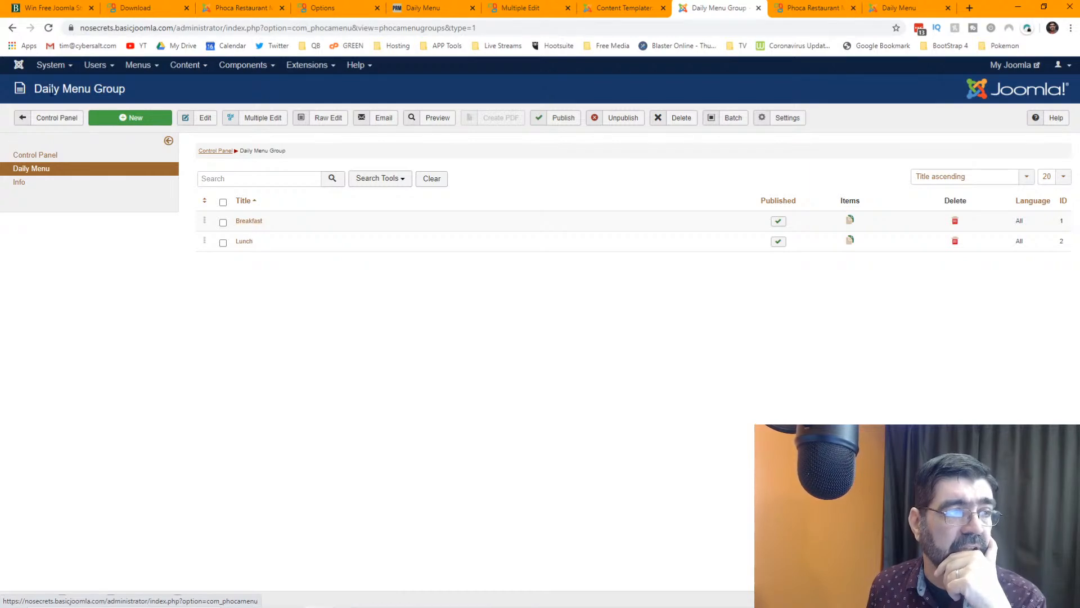
- Open the menu group's email form and insert the Mailing Top template above Breakfast
click(371, 119)
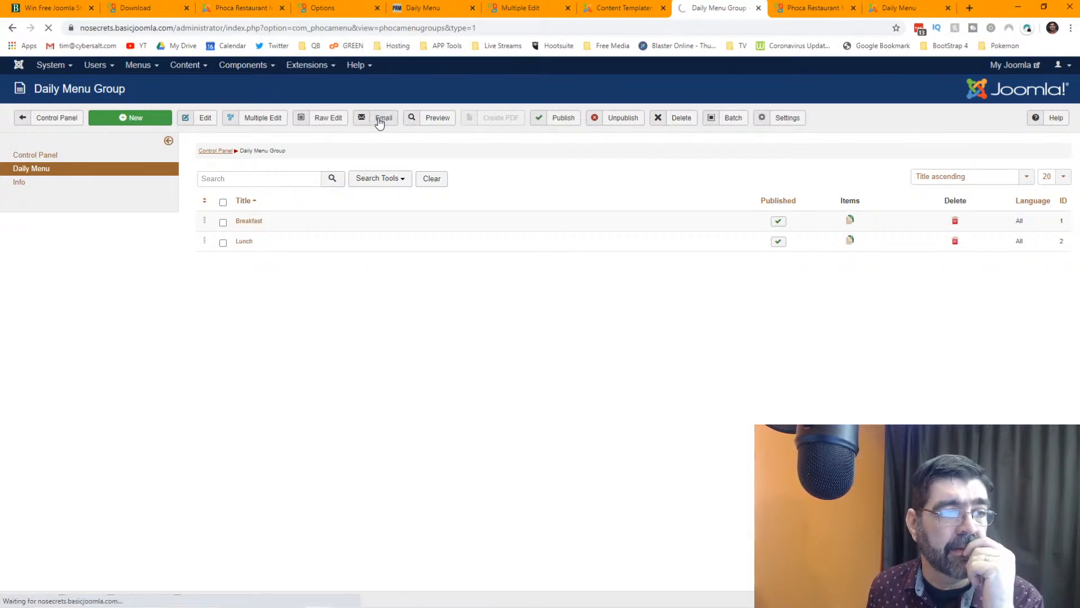
scroll(603, 181, down, 4)
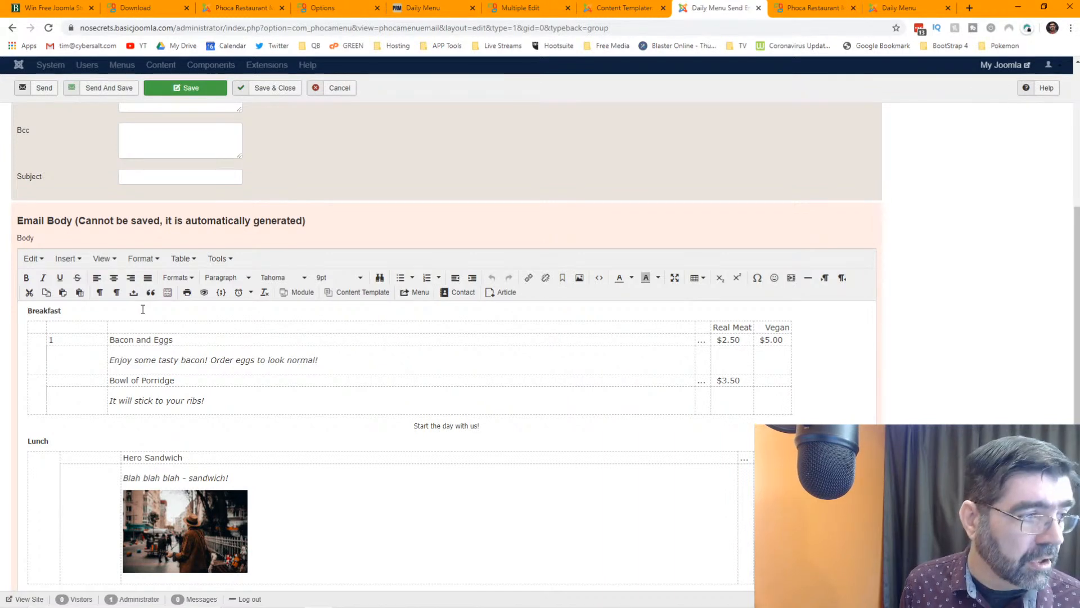
key(Return)
key(Up)
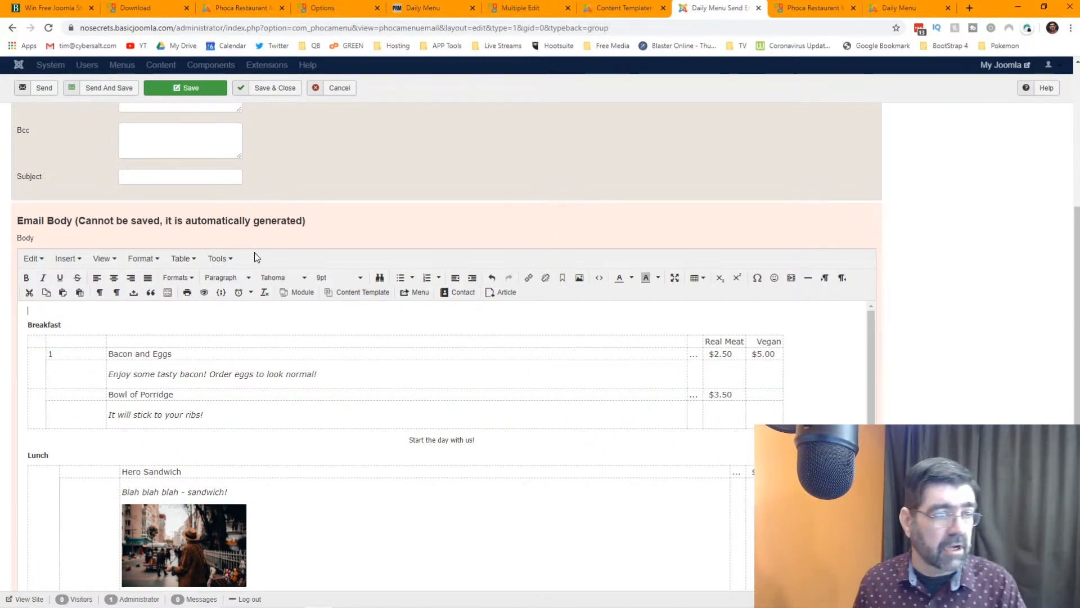
click(350, 291)
click(350, 309)
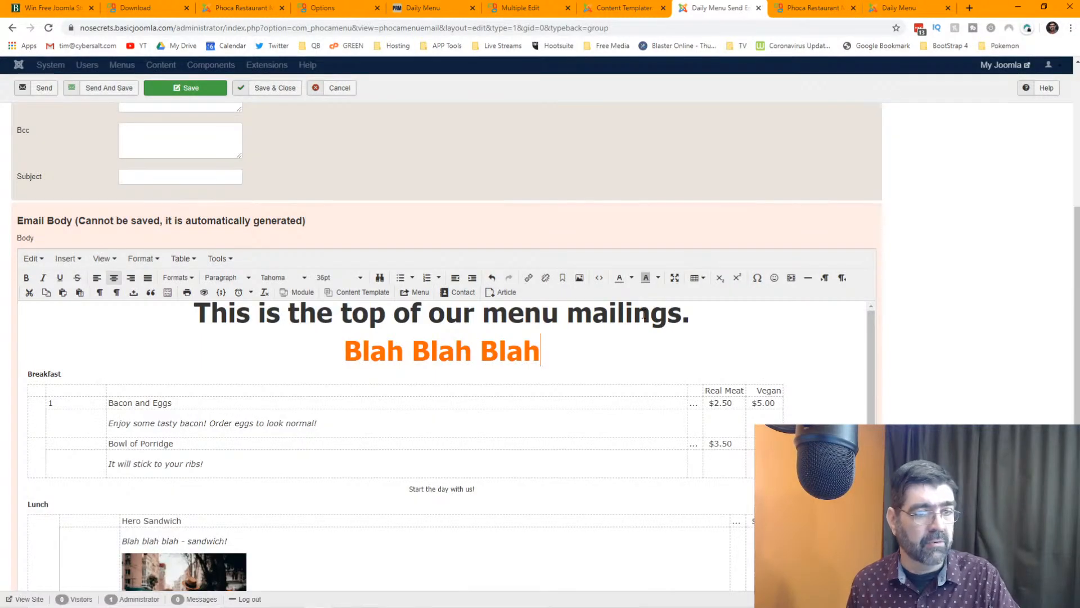
- Insert the Mailing Bottom template in a new paragraph after the Lunch section
scroll(658, 346, down, 2)
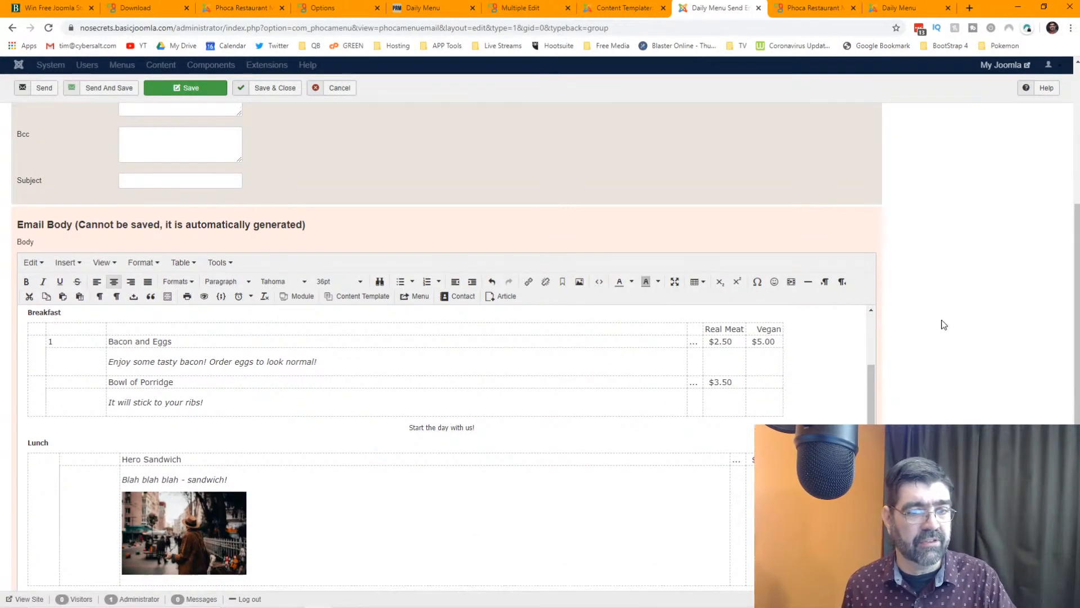
scroll(943, 325, down, 2)
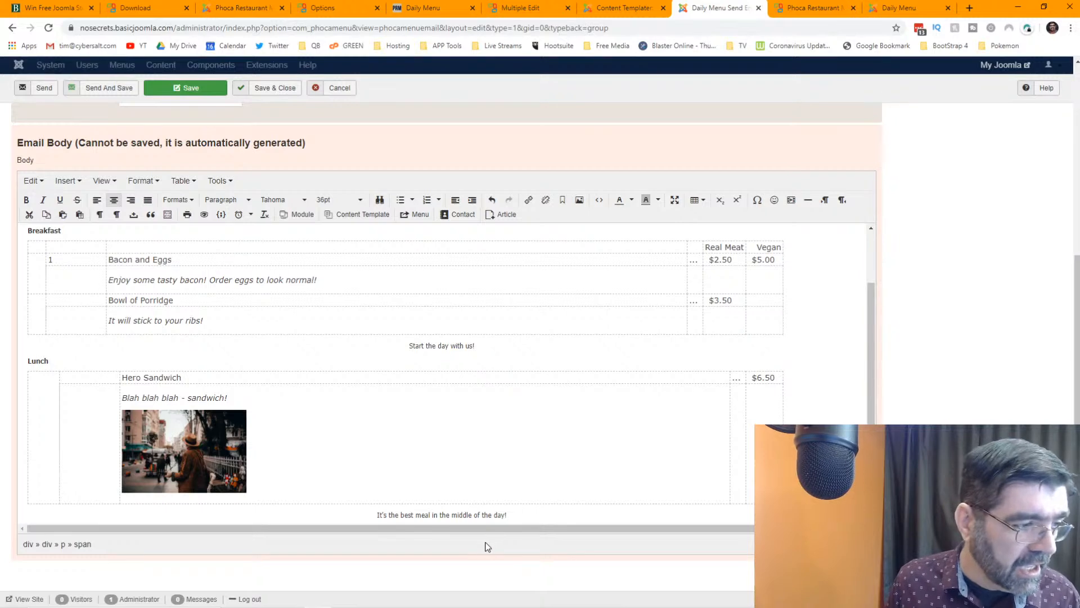
click(611, 514)
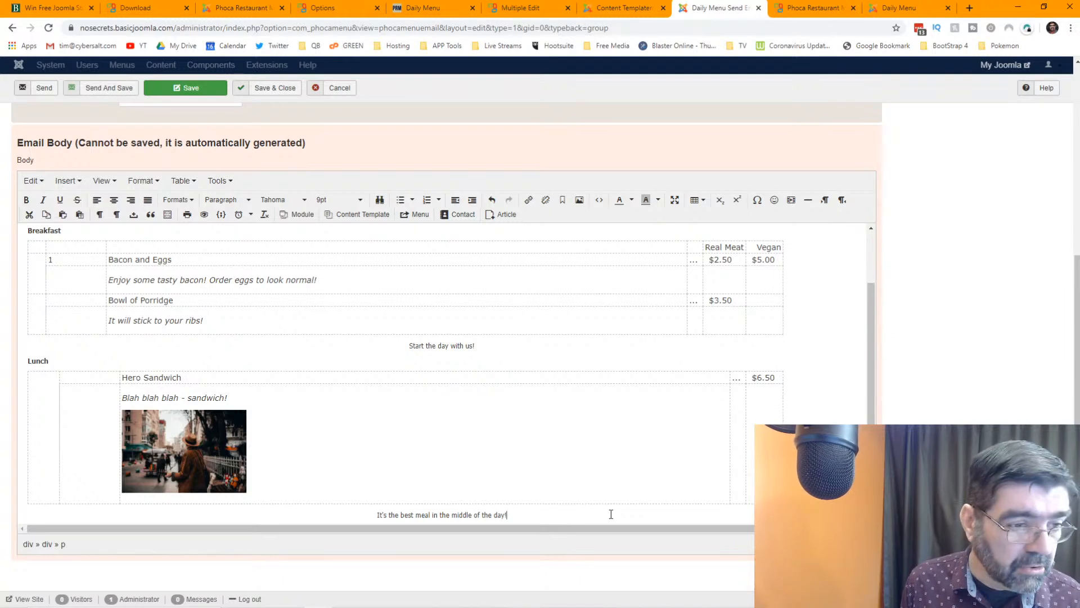
key(Return)
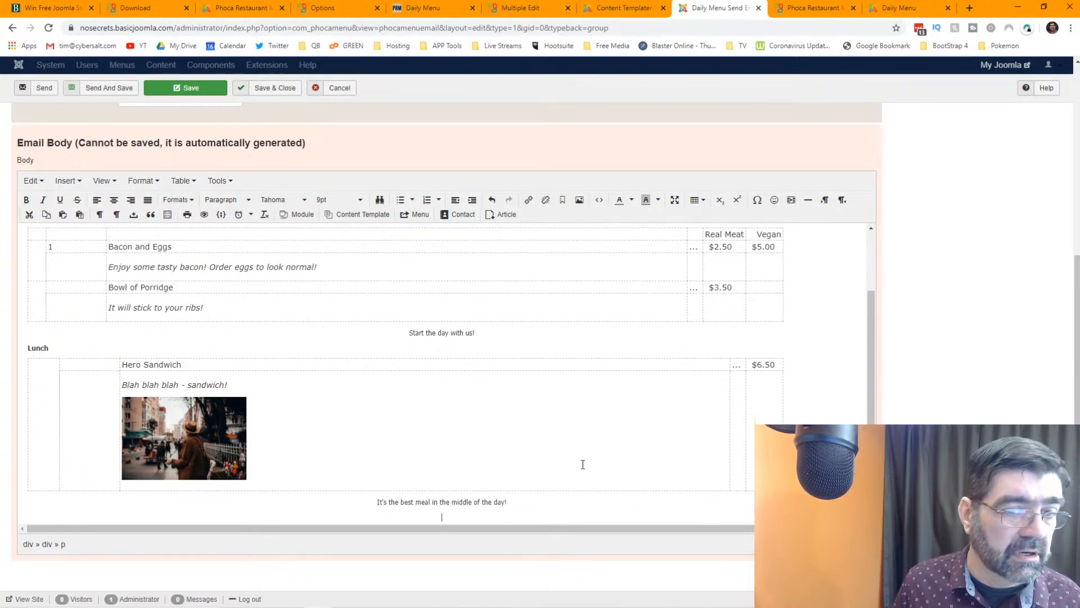
click(369, 216)
click(367, 244)
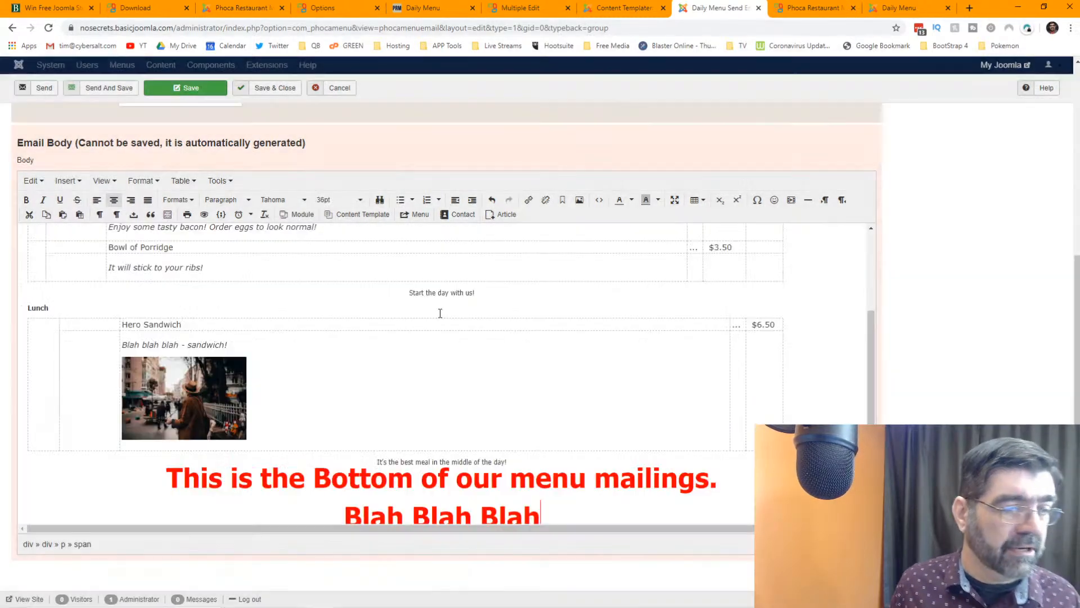
- Check the email body's HTML source, then switch to the public Daily Menu page
scroll(523, 353, up, 3)
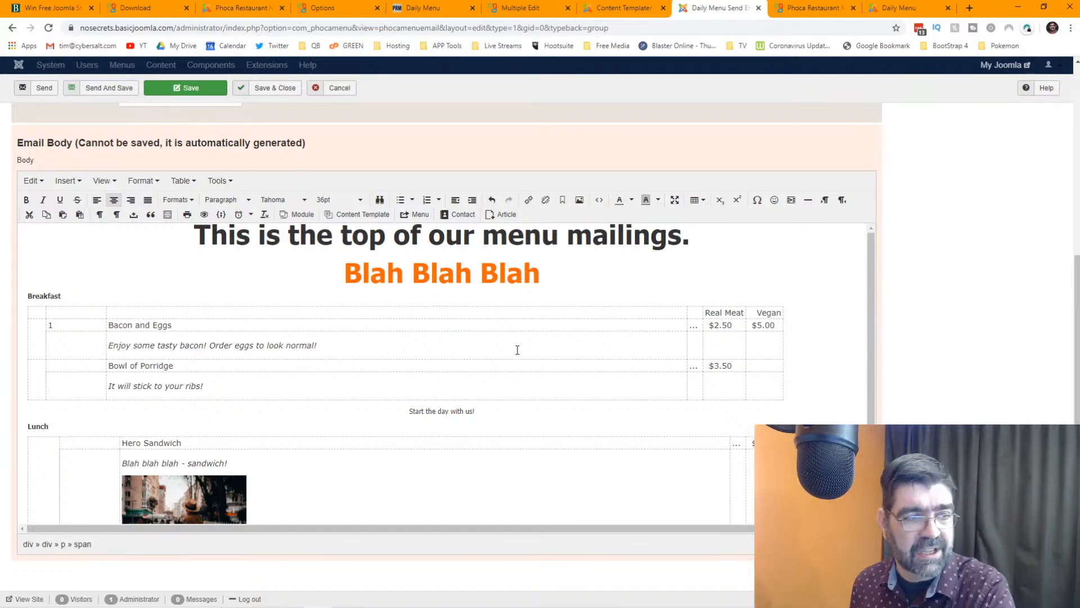
scroll(517, 350, up, 4)
scroll(516, 352, down, 4)
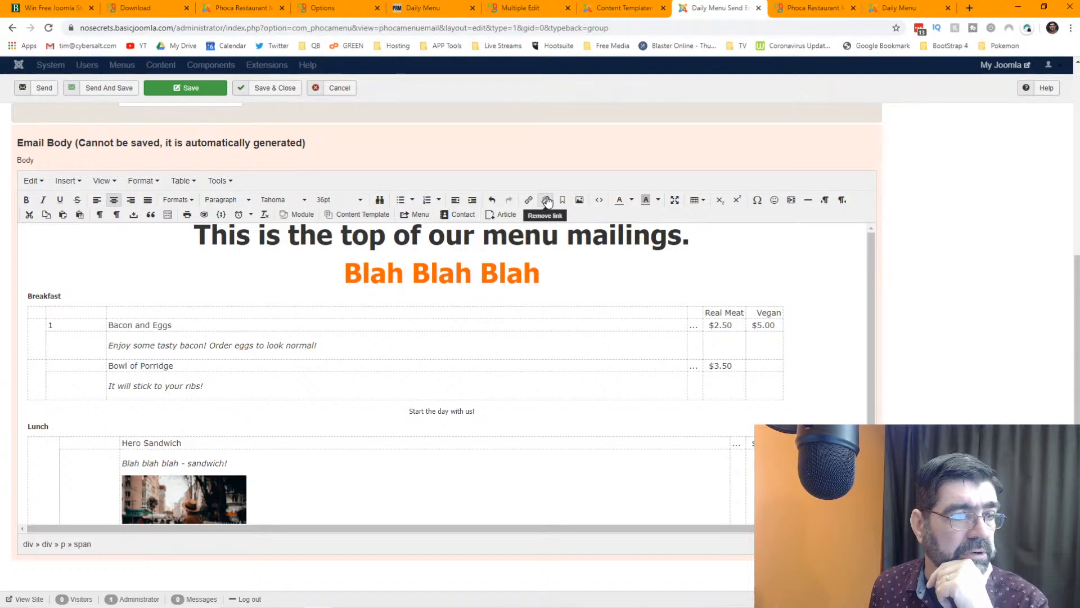
click(599, 200)
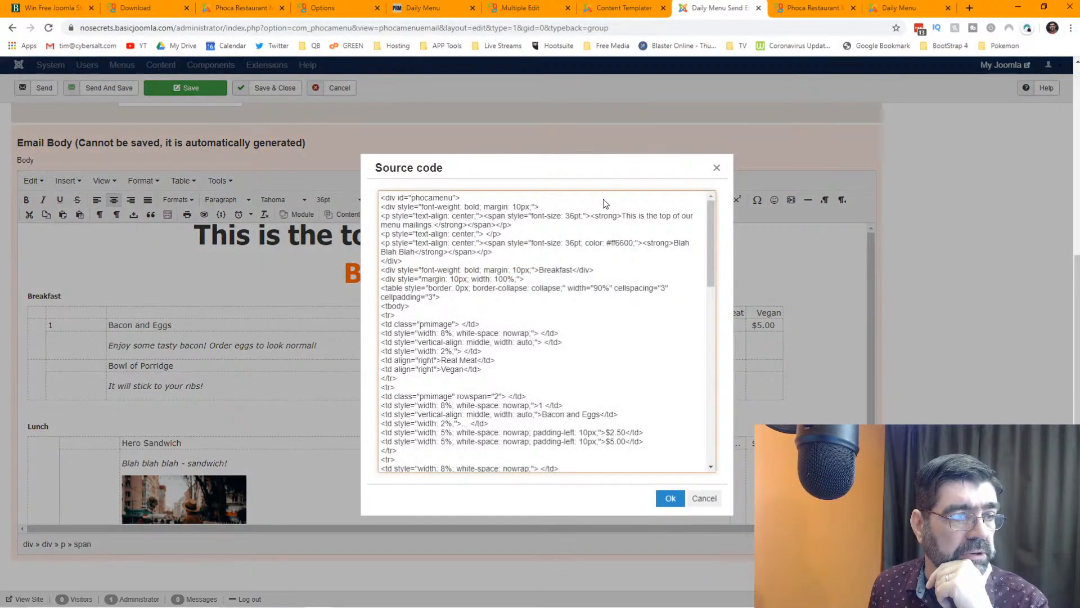
scroll(494, 287, down, 6)
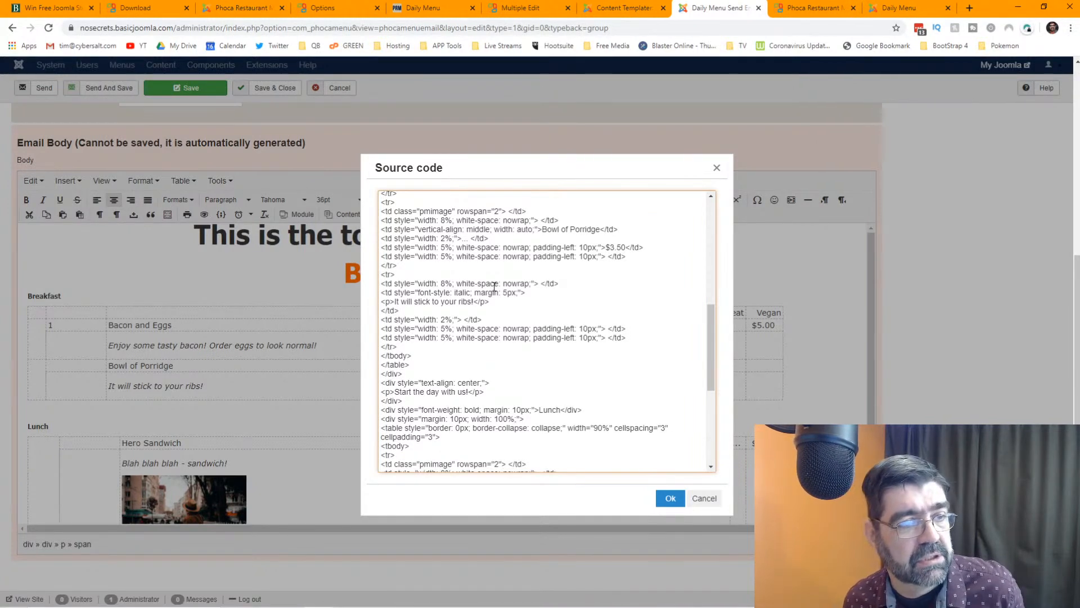
click(900, 8)
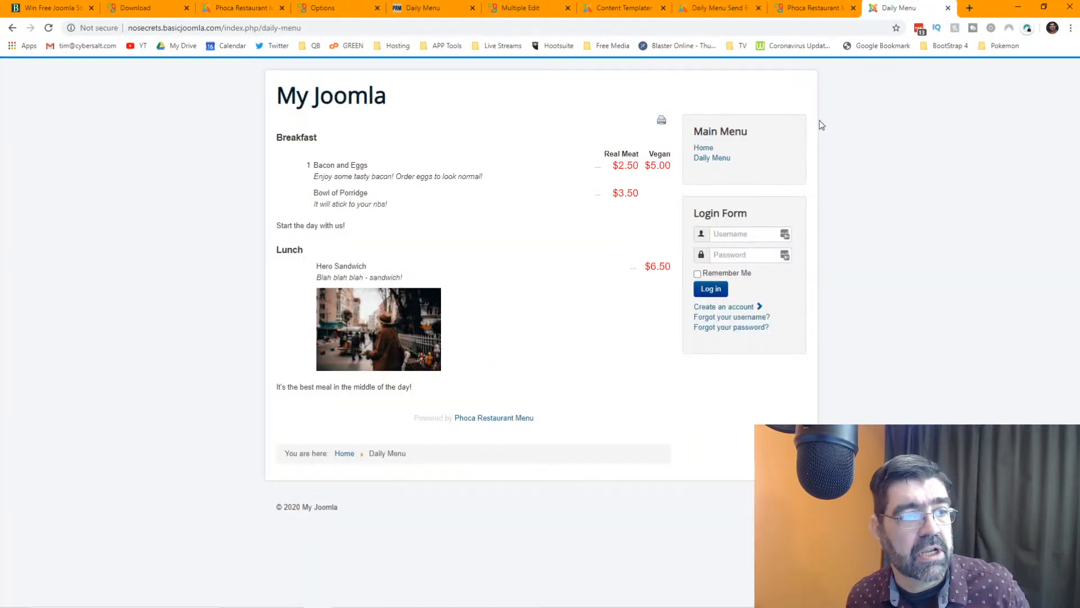
- Open DevTools with the mobile device toolbar and enlarge the page preview area
key(F12)
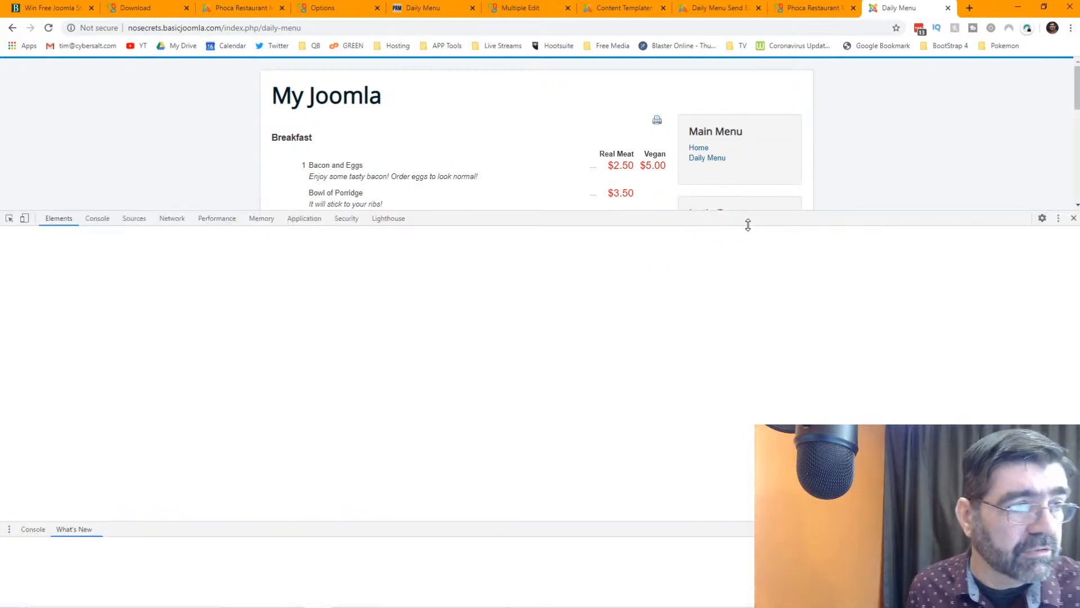
click(25, 219)
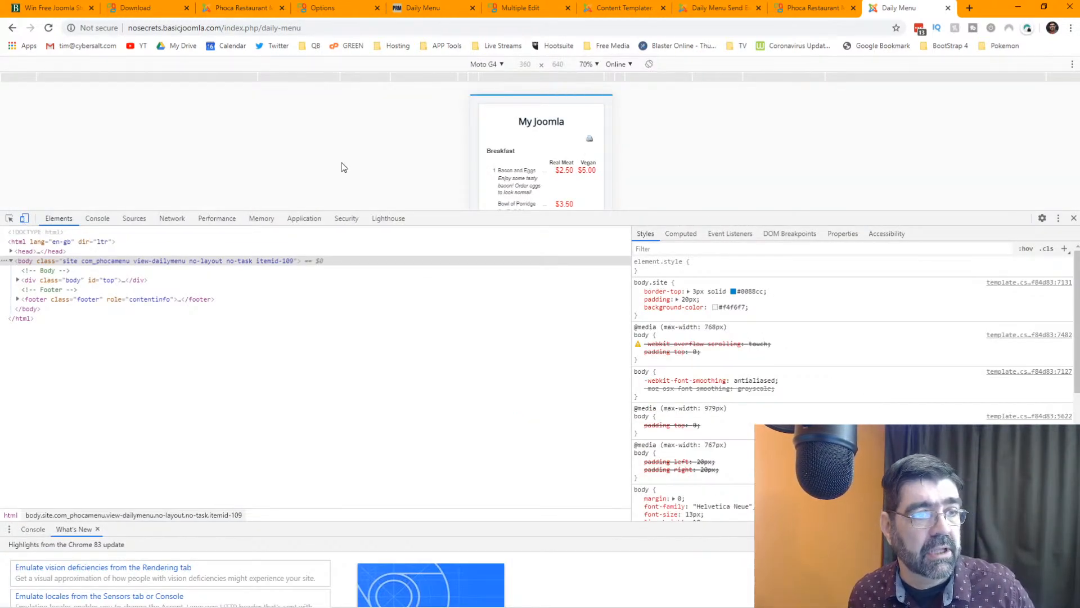
drag(676, 210, 683, 441)
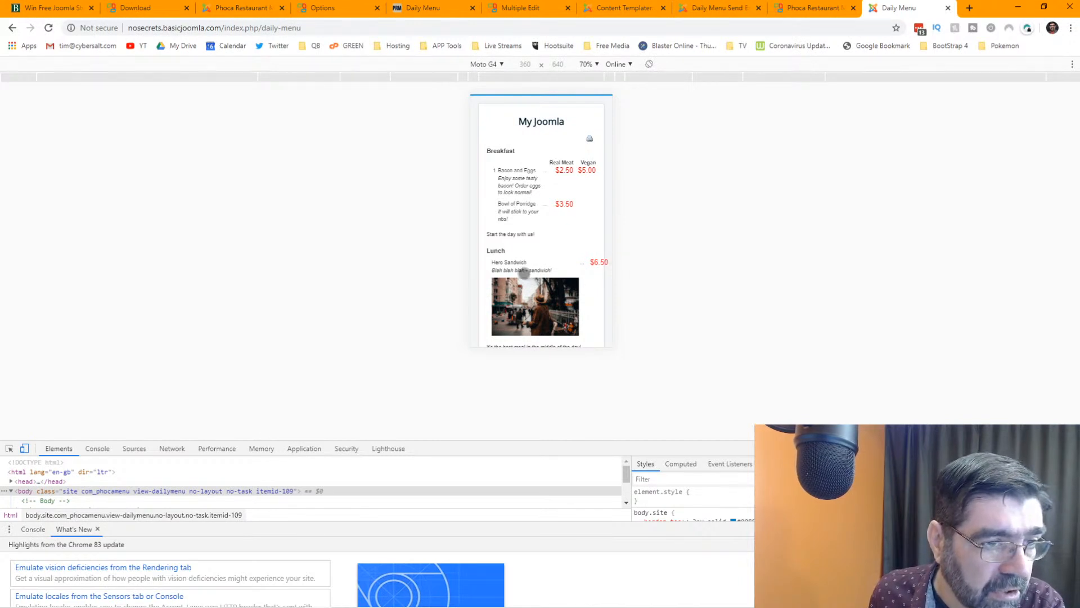
scroll(534, 270, down, 1)
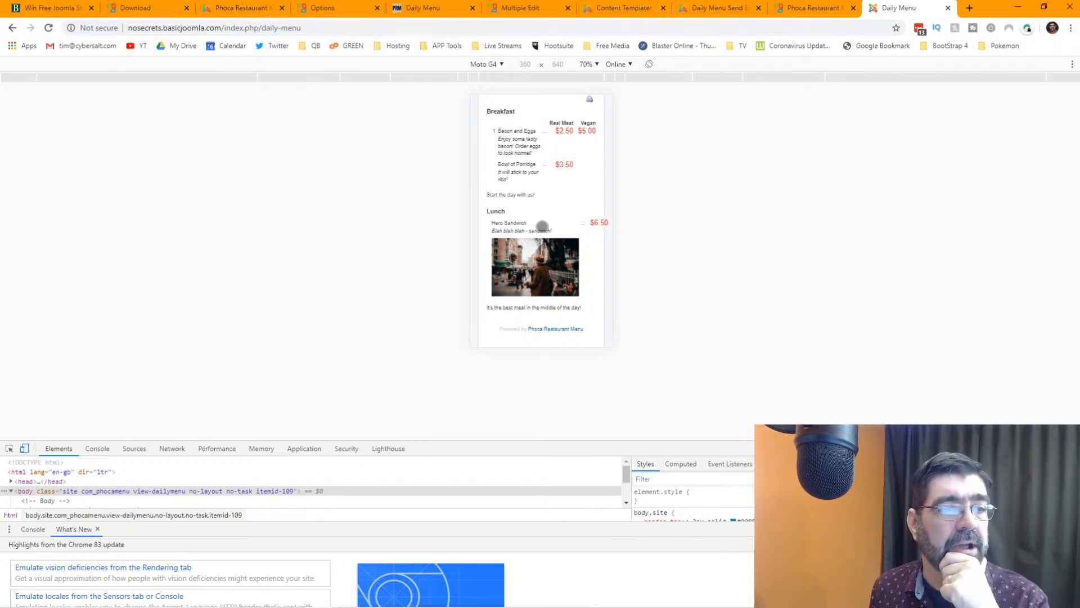
scroll(541, 226, up, 1)
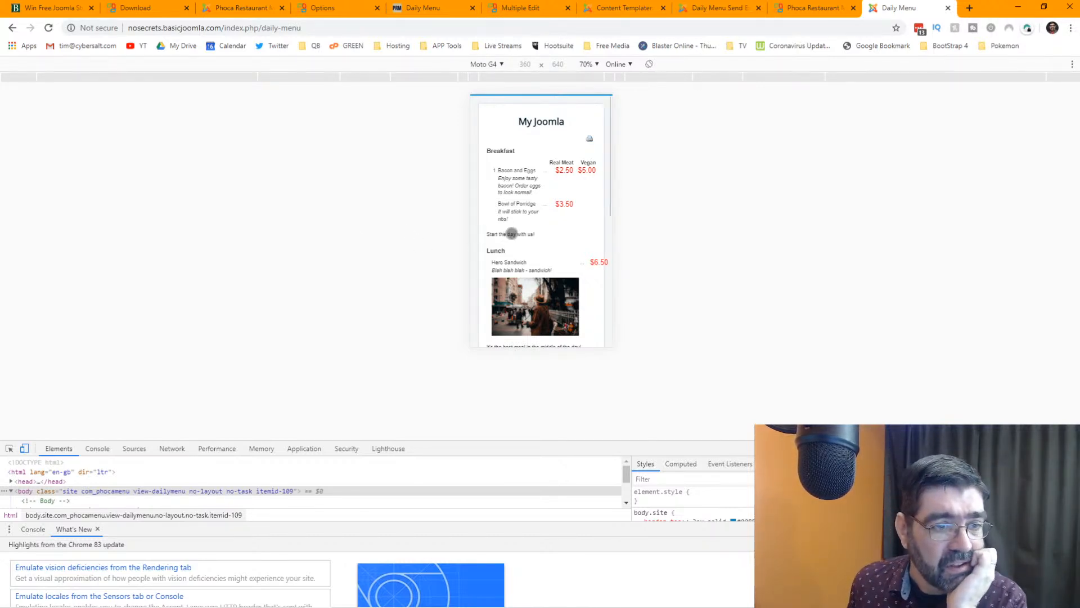
scroll(512, 233, down, 5)
scroll(512, 233, up, 5)
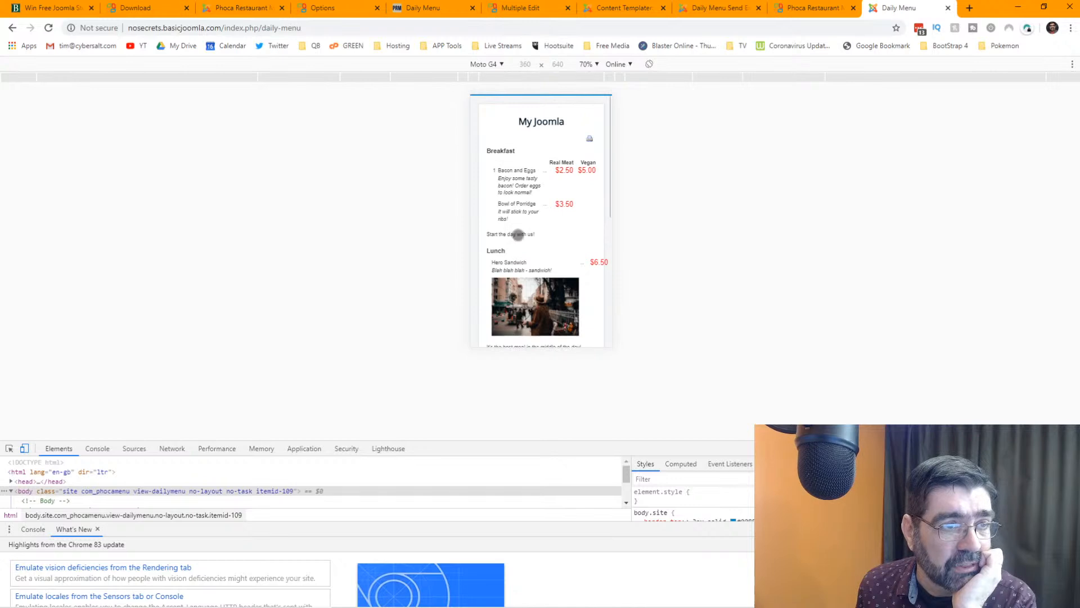
- Set the preview zoom to 100% and emulate a Galaxy S5
click(597, 67)
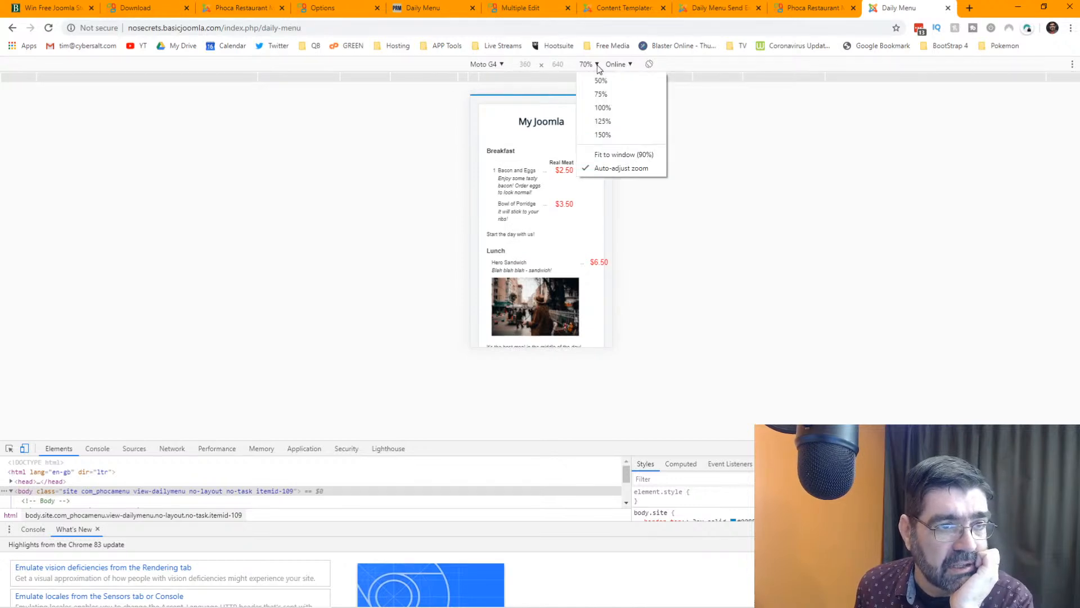
click(605, 107)
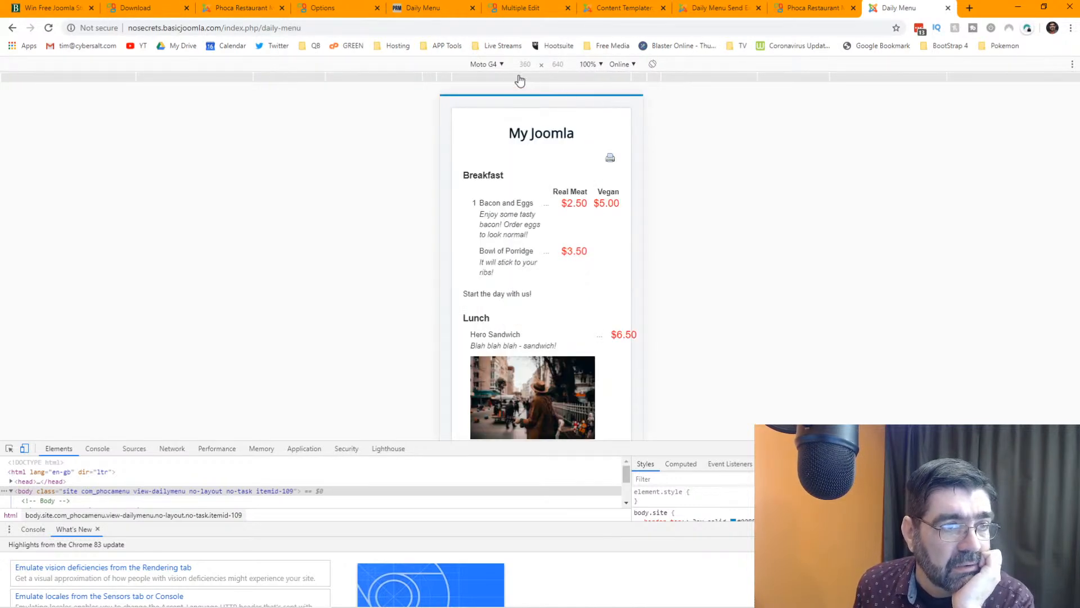
click(501, 65)
click(486, 114)
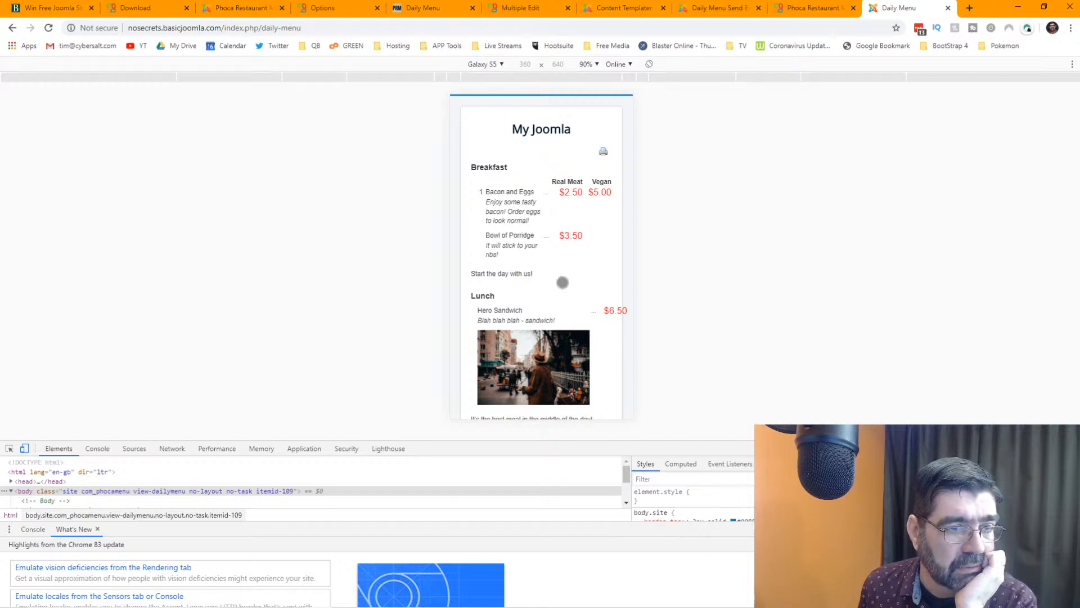
scroll(565, 289, down, 2)
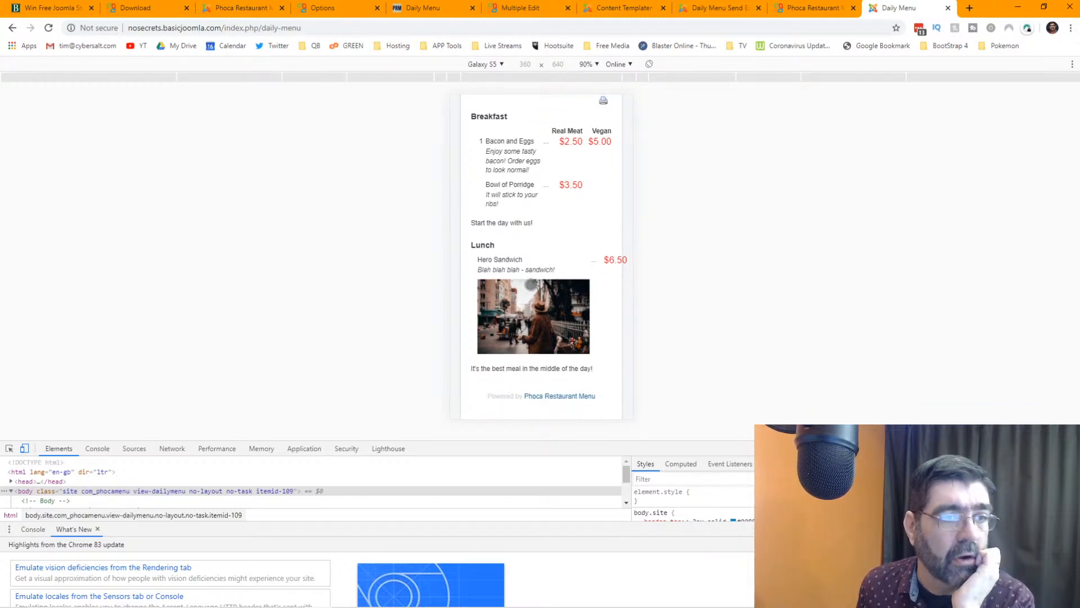